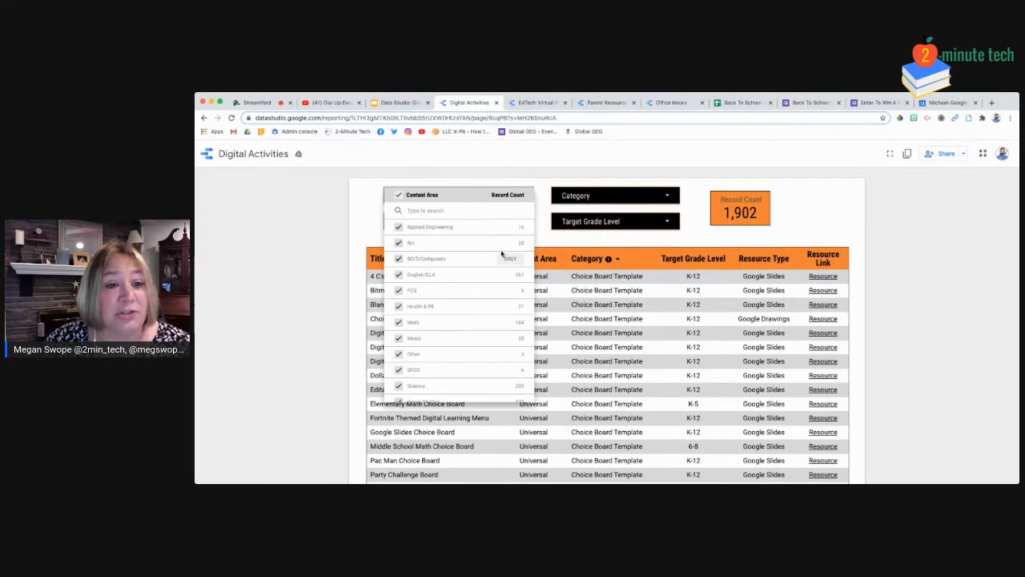
Restrict the Content Area filter to Social Studies only, leaving 472 records in the table
scroll(509, 360, "down", 1)
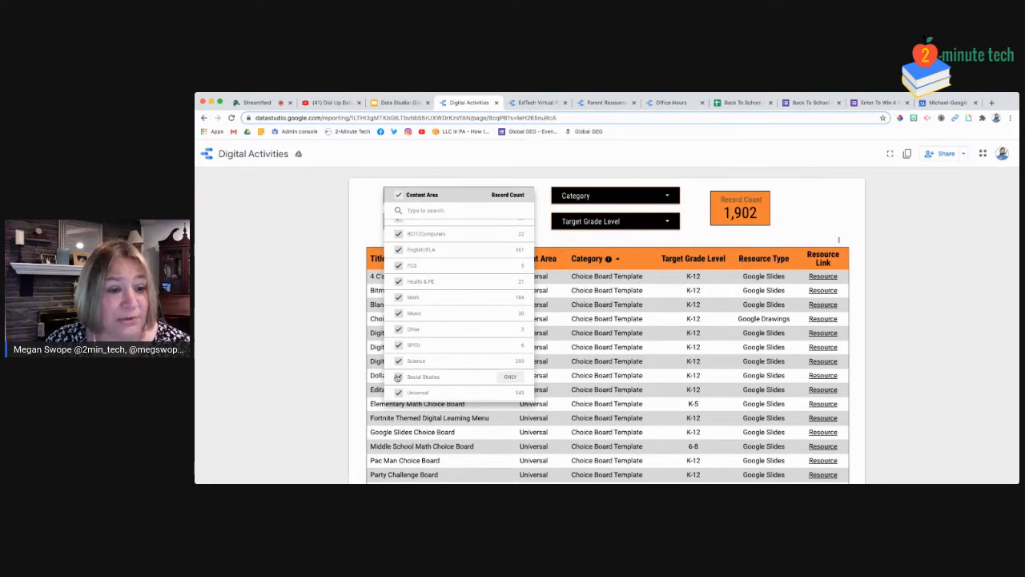
left_click(511, 378)
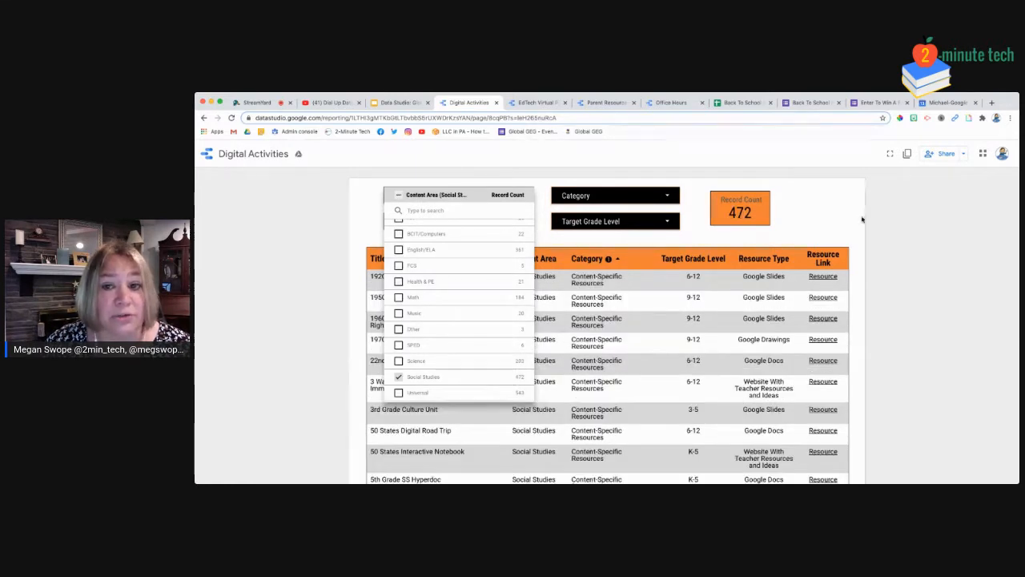
left_click(843, 220)
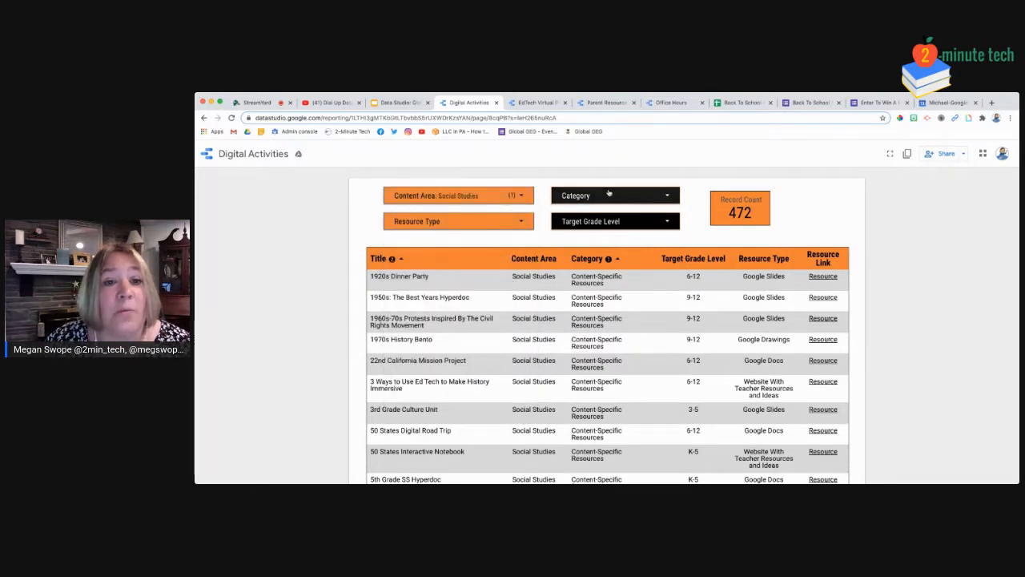
scroll(953, 327, "down", 5)
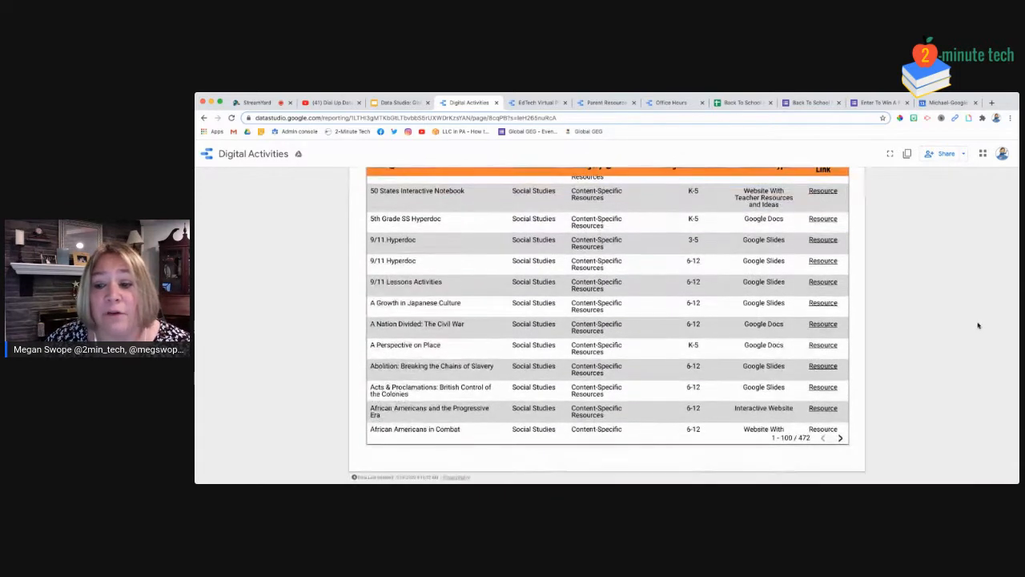
scroll(896, 349, "up", 1)
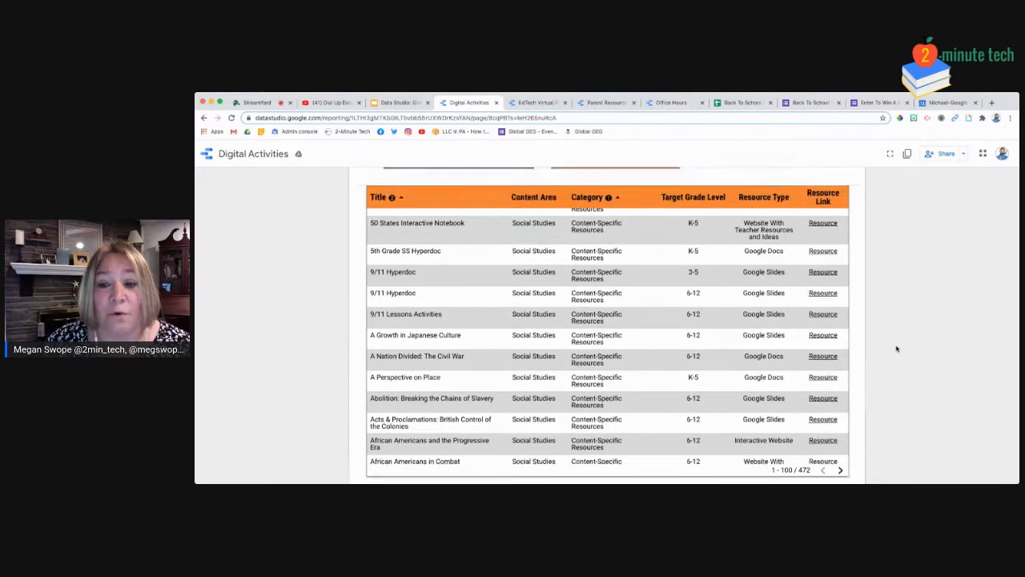
scroll(897, 349, "up", 1)
left_click(614, 197)
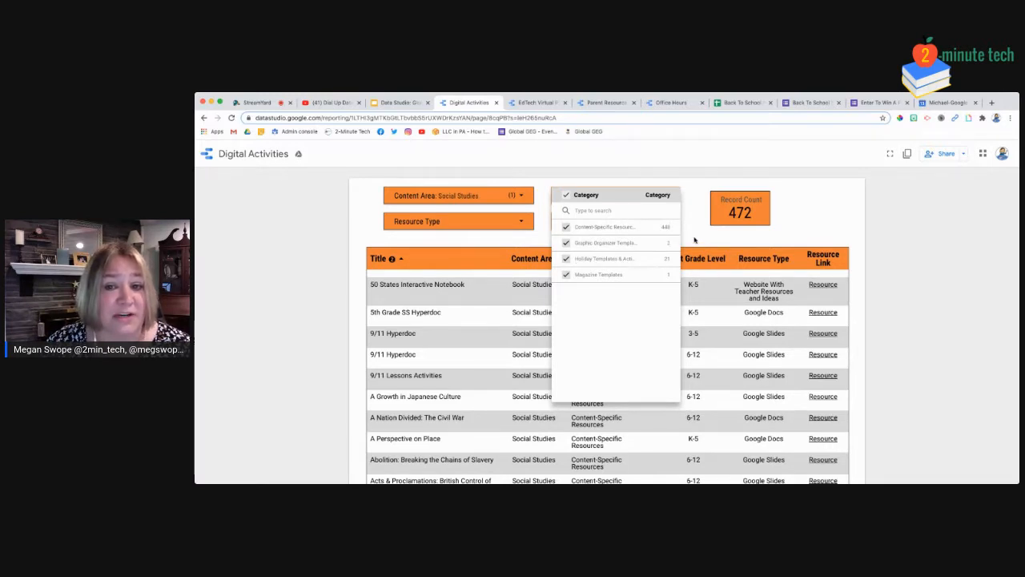
Limit the Target Grade Level filter to 9-12, cutting the Social Studies table to 49 records
left_click(845, 218)
left_click(652, 221)
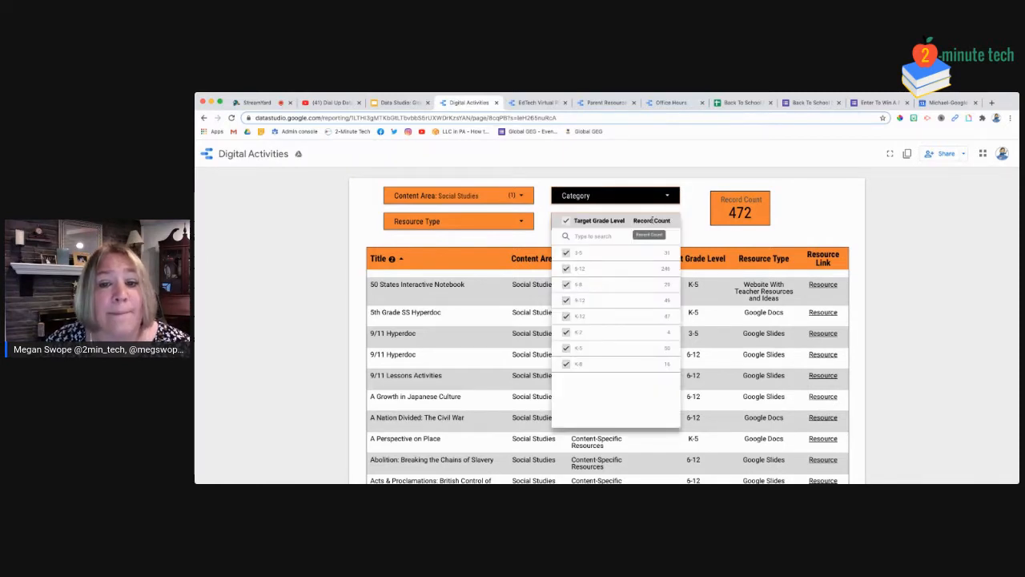
left_click(657, 301)
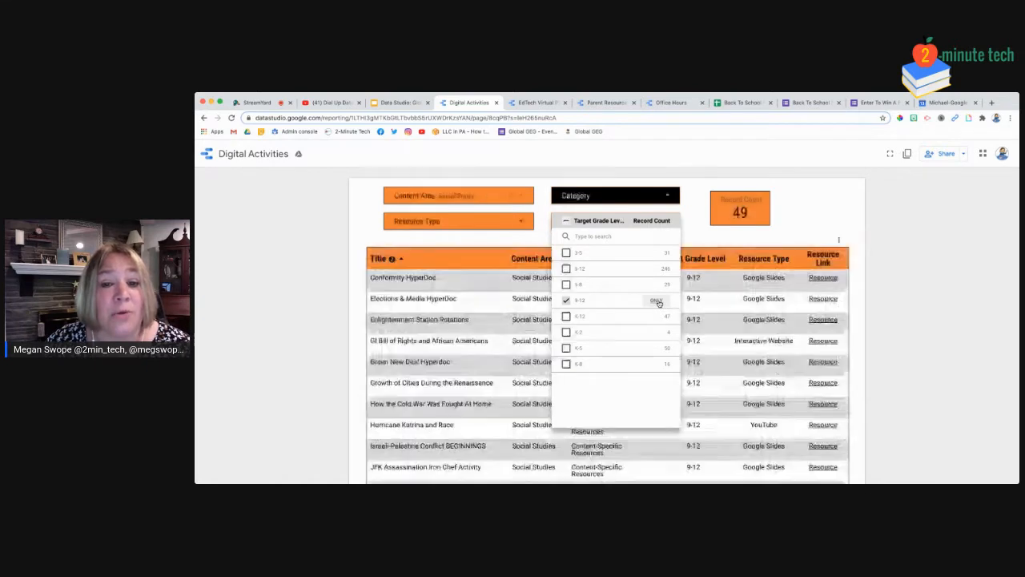
left_click(818, 220)
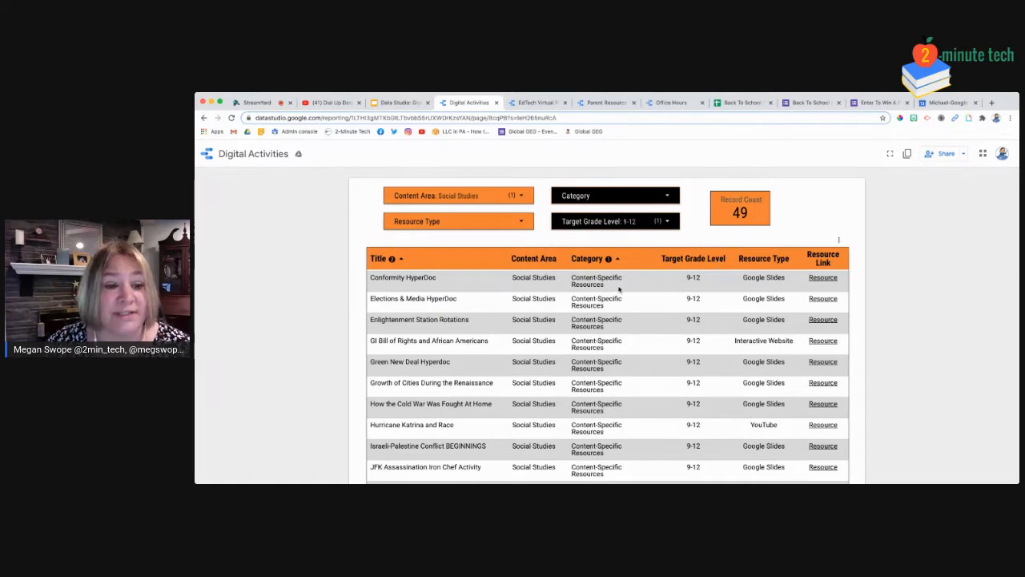
scroll(563, 303, "down", 3)
scroll(560, 312, "down", 10)
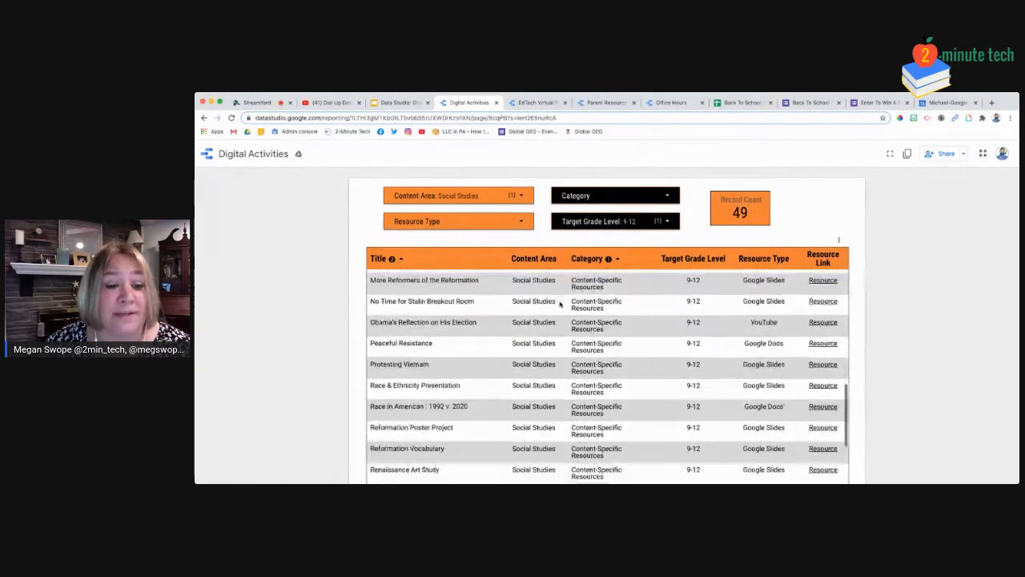
scroll(562, 324, "up", 8)
scroll(561, 324, "up", 10)
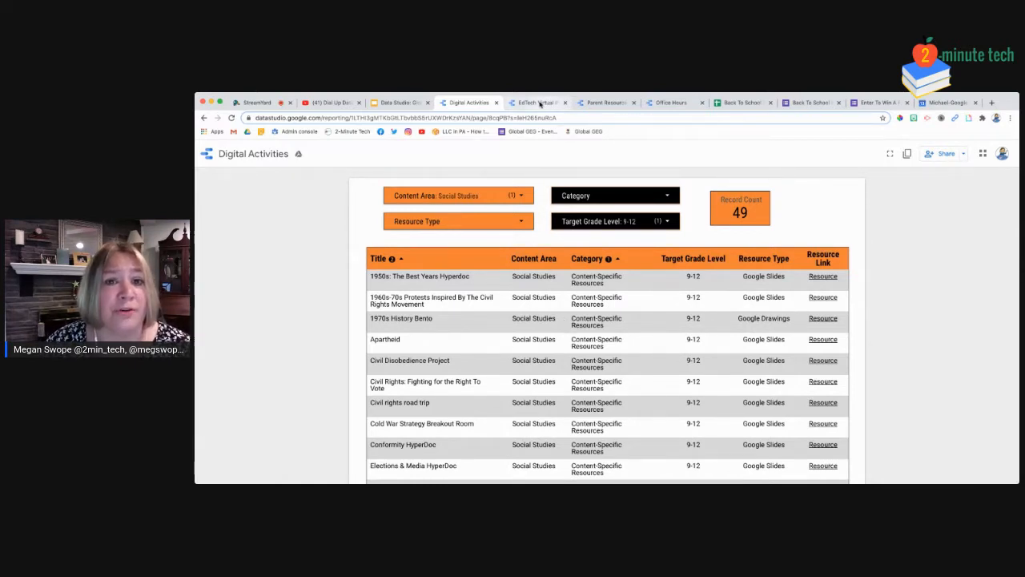
View the EdTech Virtual PD Sessions report, then move on to the Parent Resource Videos report
left_click(541, 103)
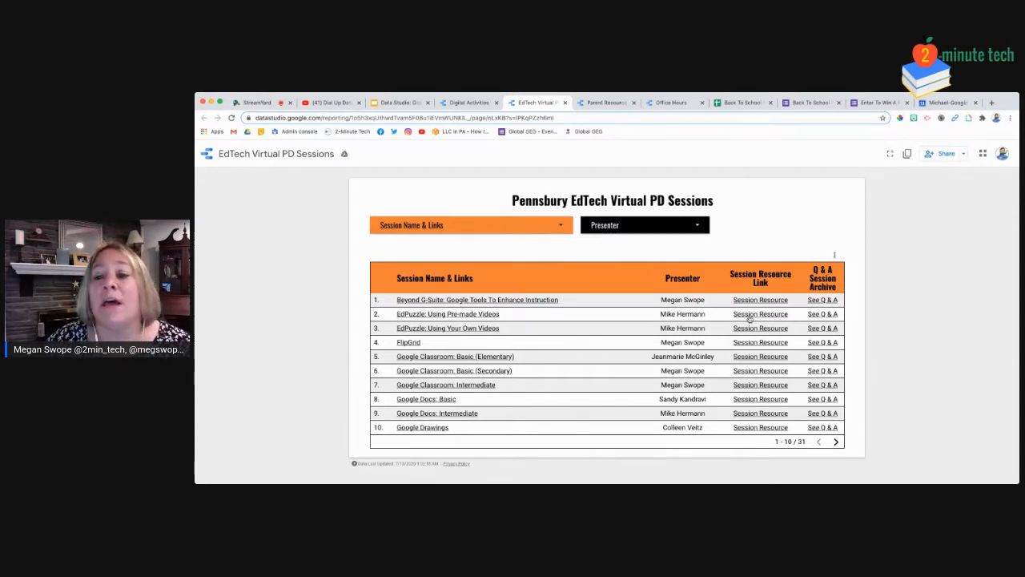
left_click(607, 102)
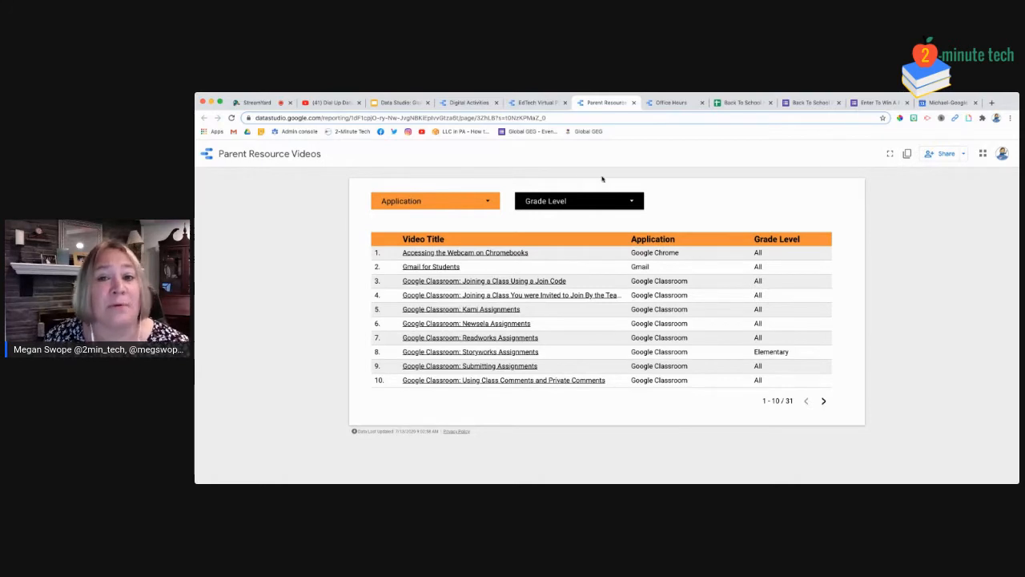
Show the Office Hours report and check its Name, Department and Office Hours filter lists
left_click(670, 104)
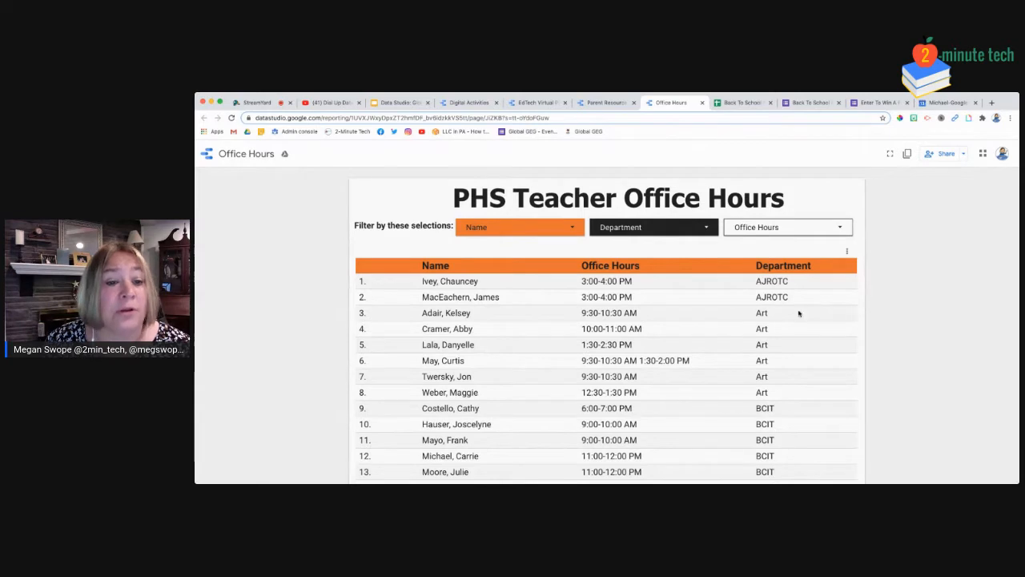
left_click(563, 229)
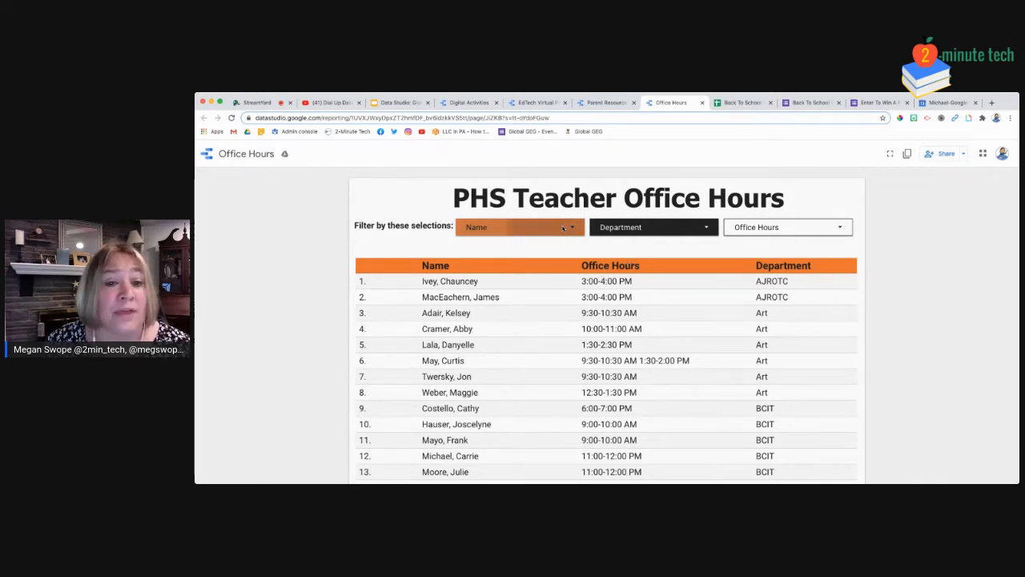
left_click(653, 228)
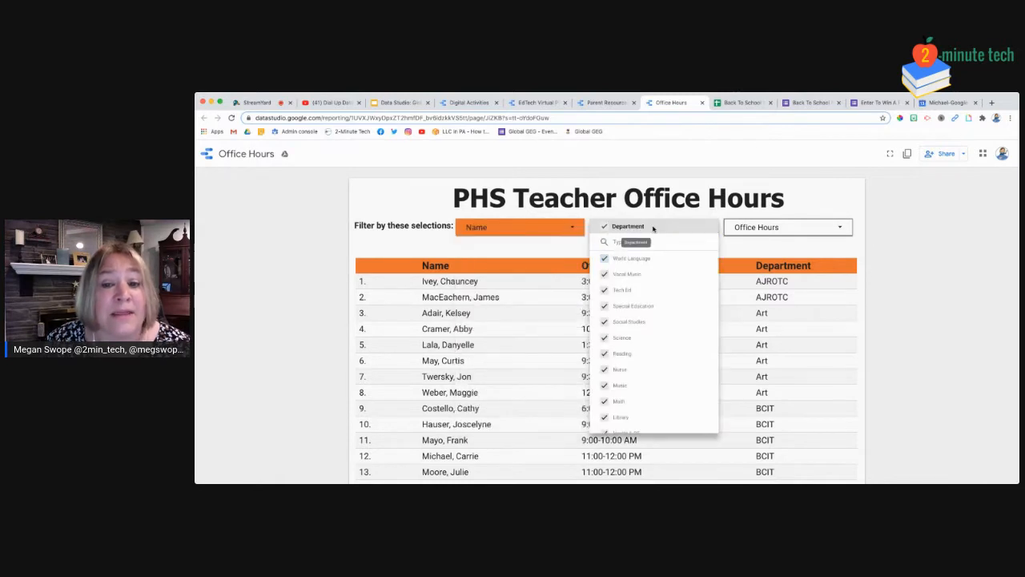
left_click(786, 229)
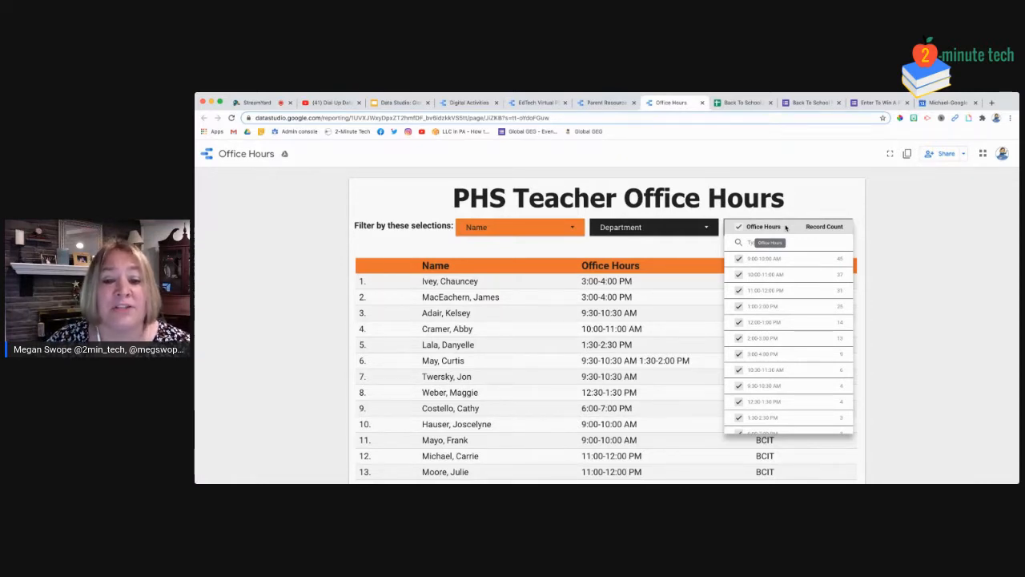
left_click(934, 327)
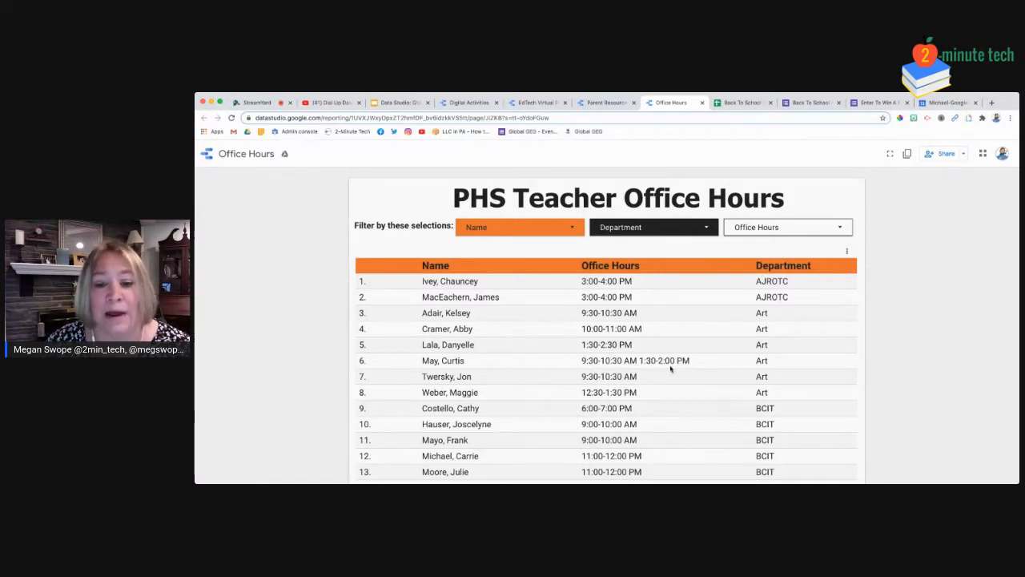
Scroll through the Office Hours filter choices again, then go to the responses spreadsheet
scroll(673, 375, "down", 1)
scroll(673, 375, "up", 1)
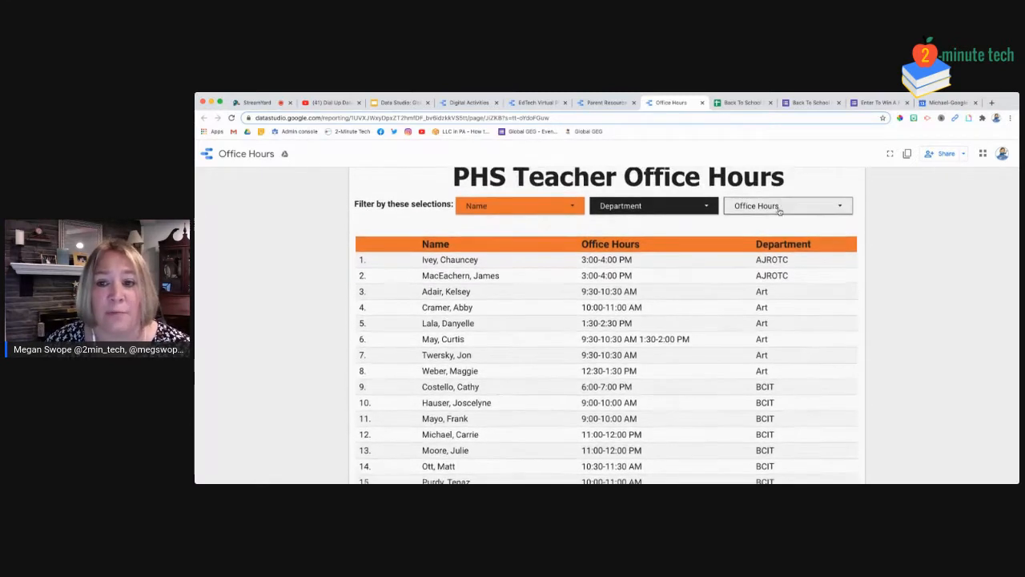
left_click(777, 208)
scroll(802, 279, "down", 4)
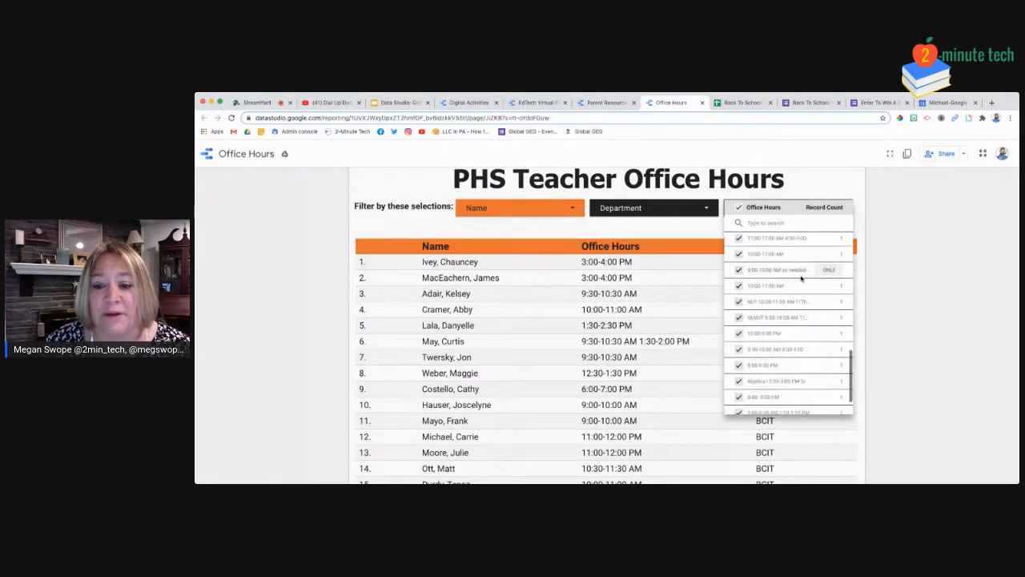
scroll(802, 290, "up", 4)
scroll(801, 289, "up", 2)
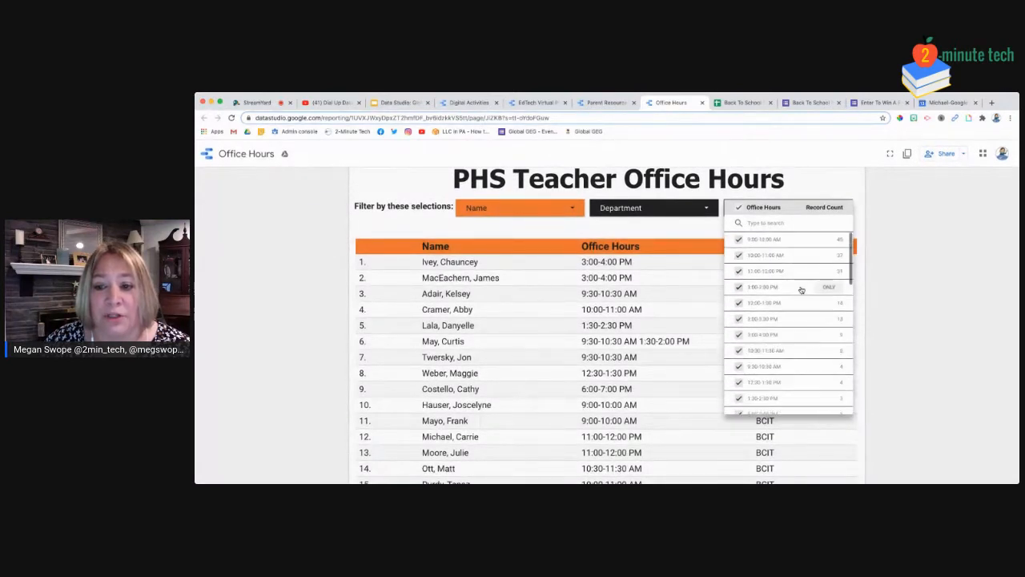
left_click(890, 248)
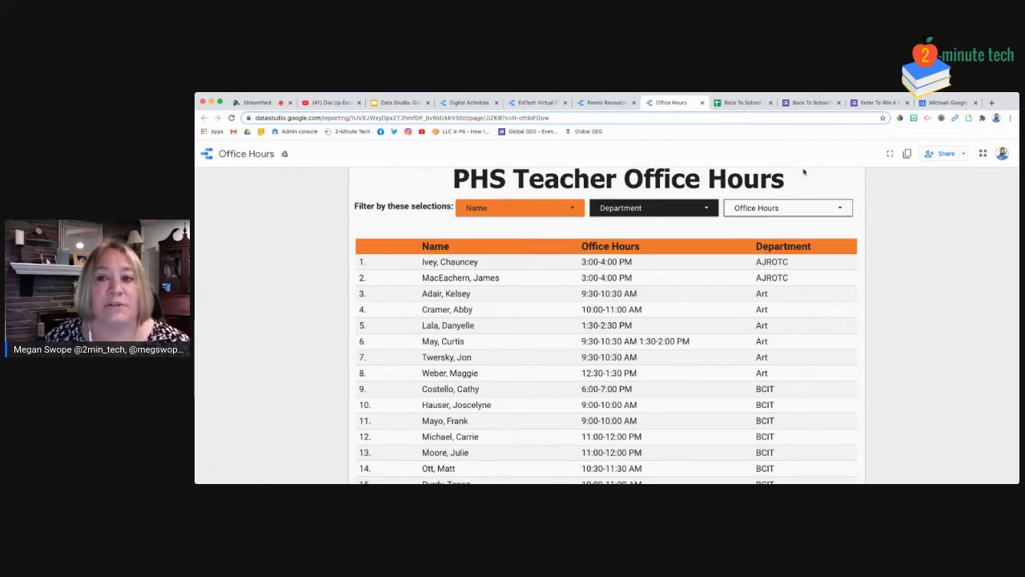
left_click(740, 102)
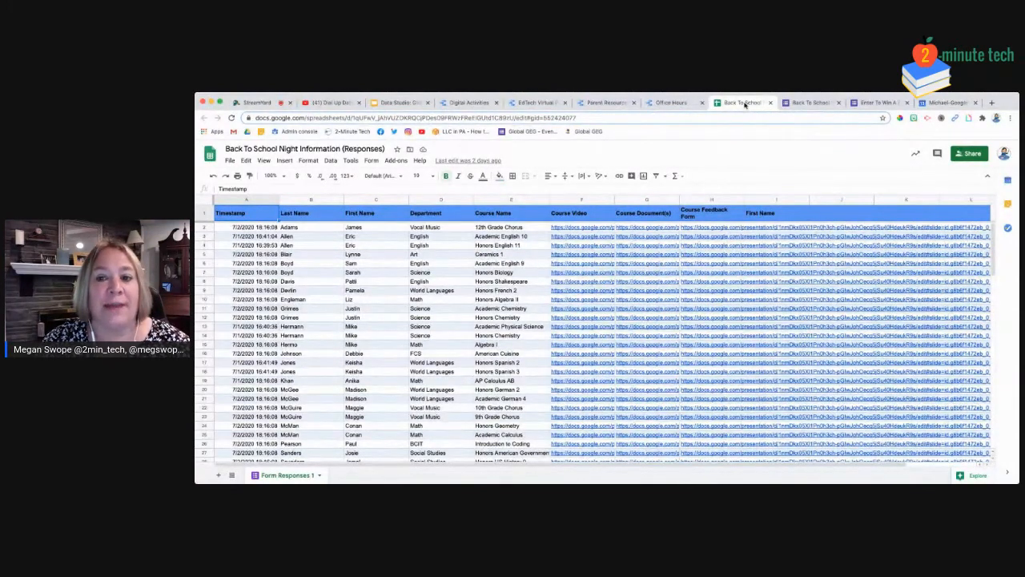
Review the column H links in the responses spreadsheet, then go to the Back To School Night form
mouse_move(697, 230)
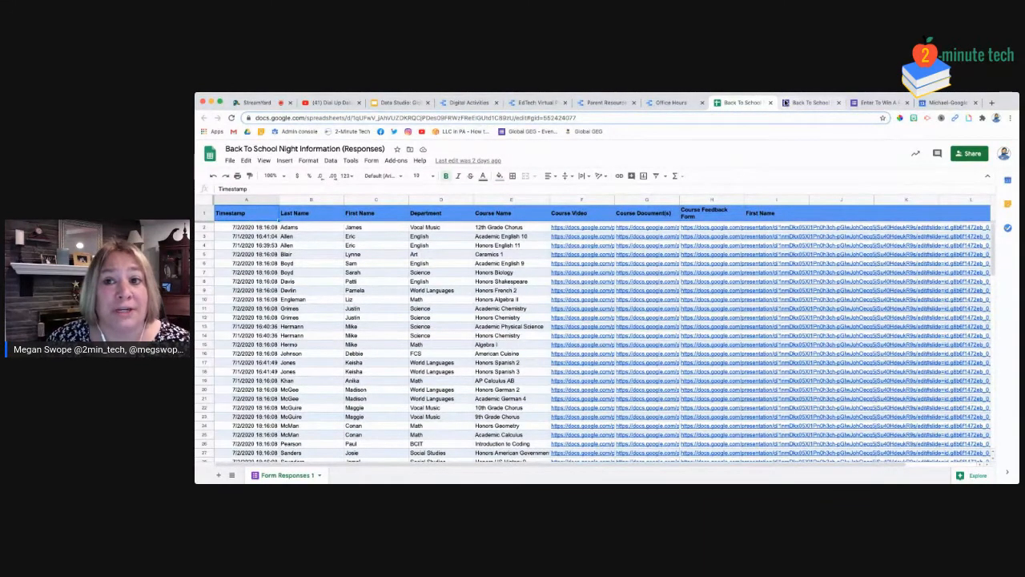
left_click(795, 102)
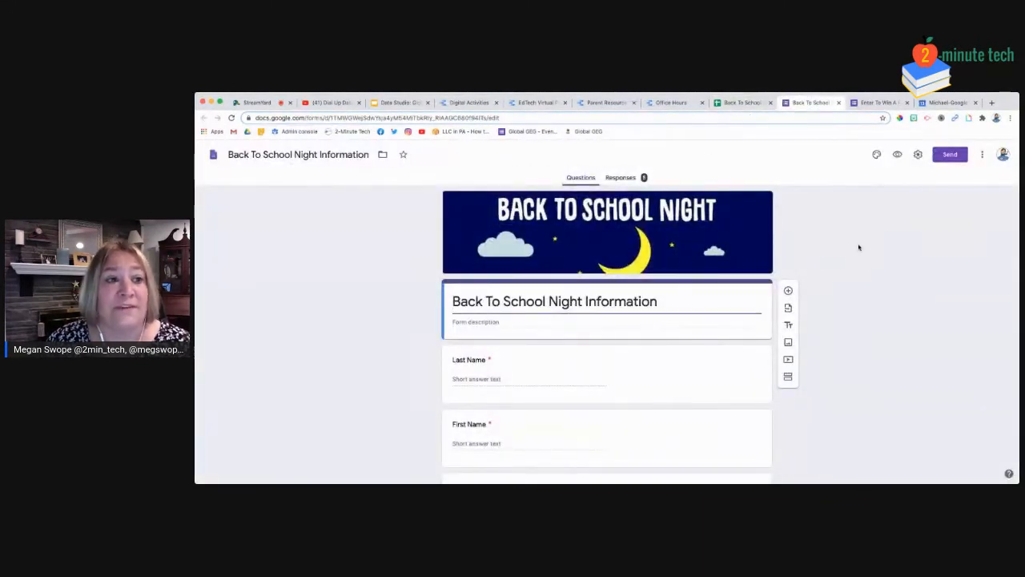
Scroll the form down to the Department question's 14 choices, then return to the Office Hours report
scroll(858, 248, "down", 3)
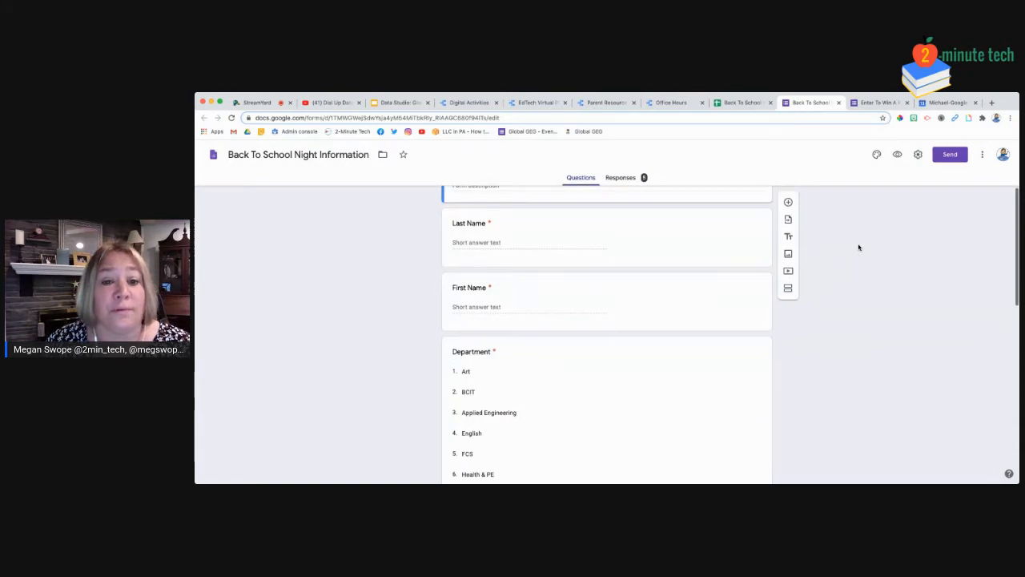
scroll(859, 247, "down", 1)
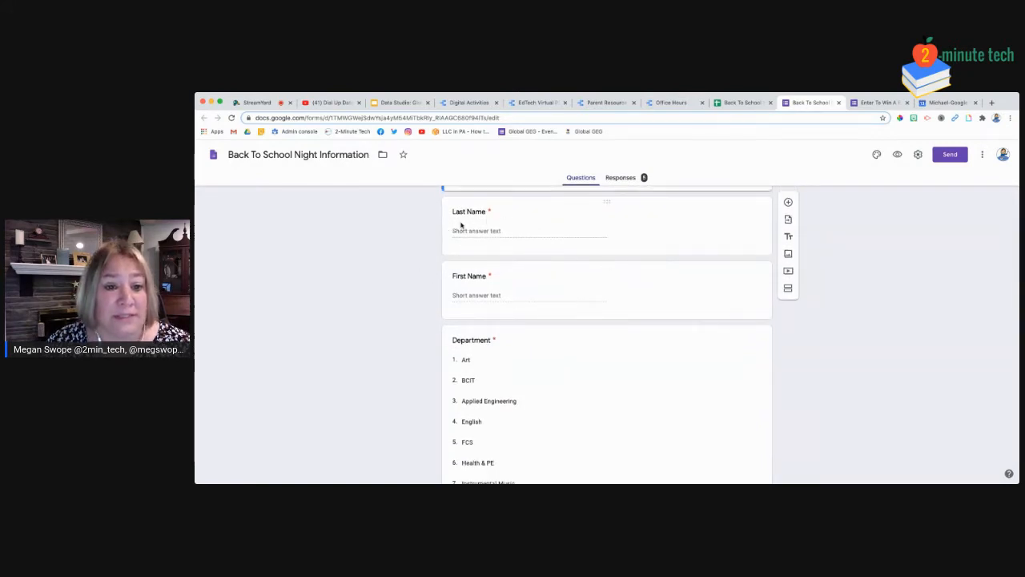
scroll(639, 328, "down", 2)
scroll(639, 328, "down", 3)
scroll(634, 313, "down", 1)
scroll(635, 312, "up", 2)
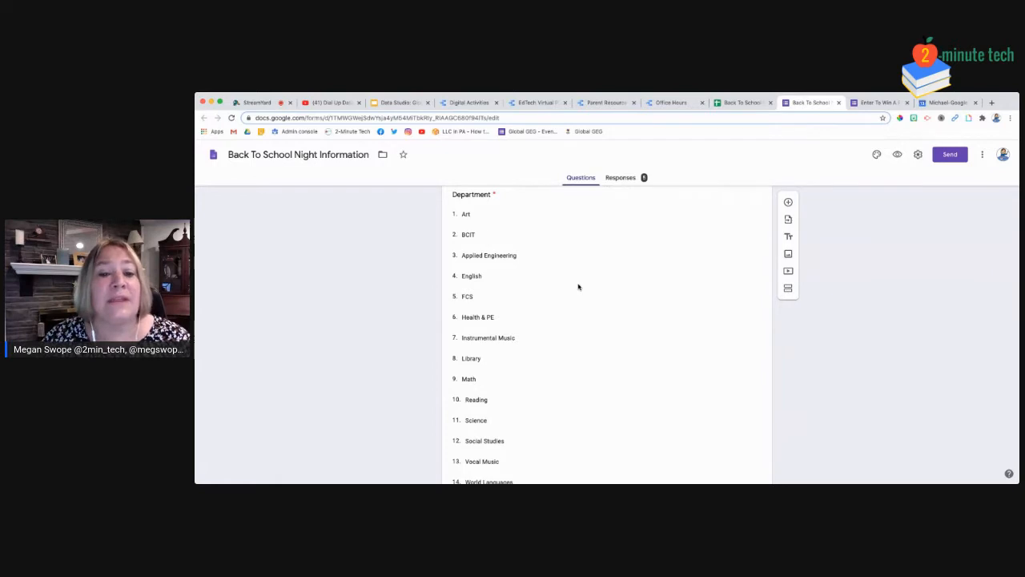
left_click(667, 103)
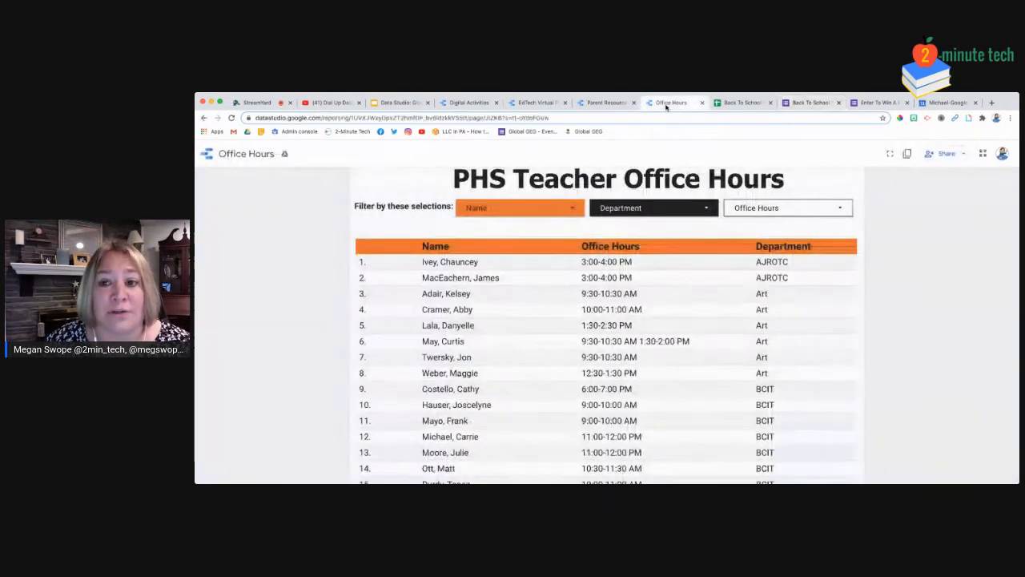
Scroll through the Office Hours filter choices, then return to the Back To School Night form
left_click(804, 208)
scroll(797, 288, "down", 3)
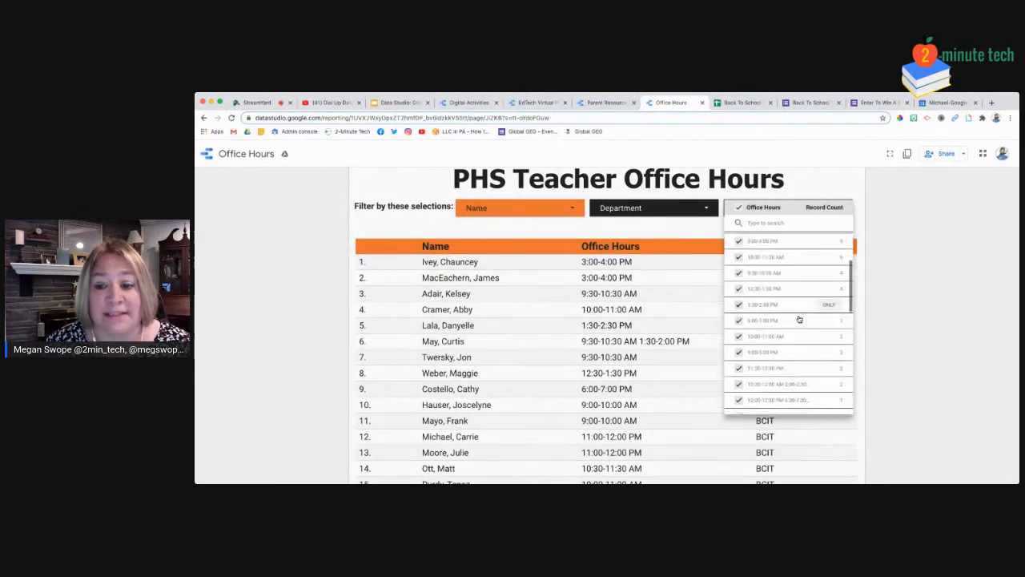
scroll(799, 318, "down", 5)
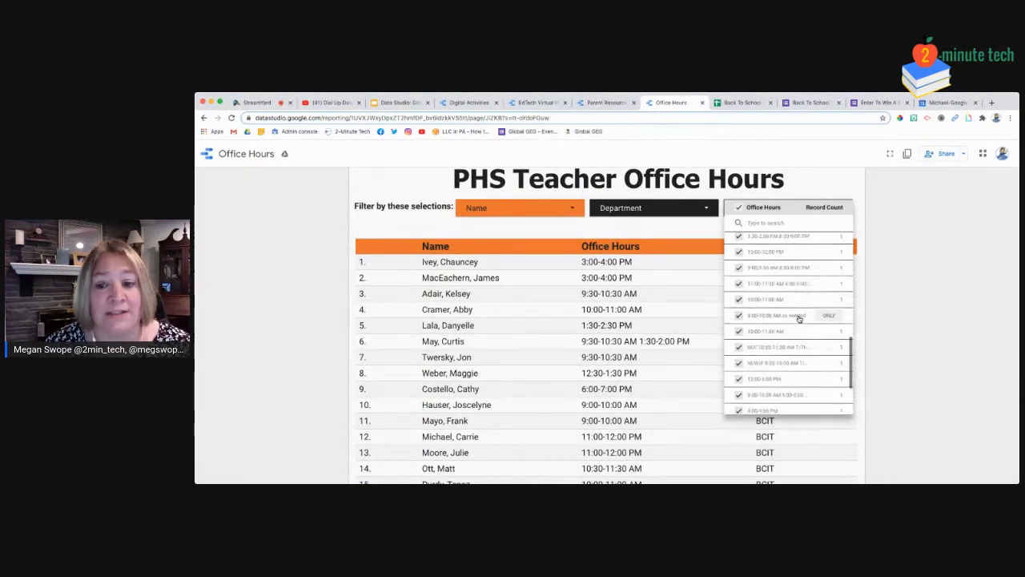
scroll(799, 319, "down", 1)
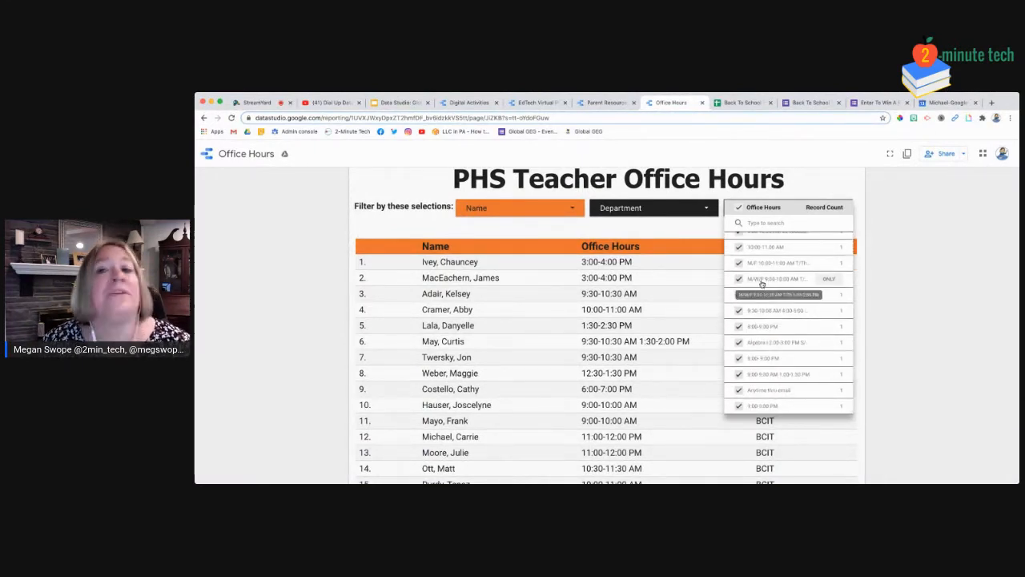
scroll(816, 321, "up", 5)
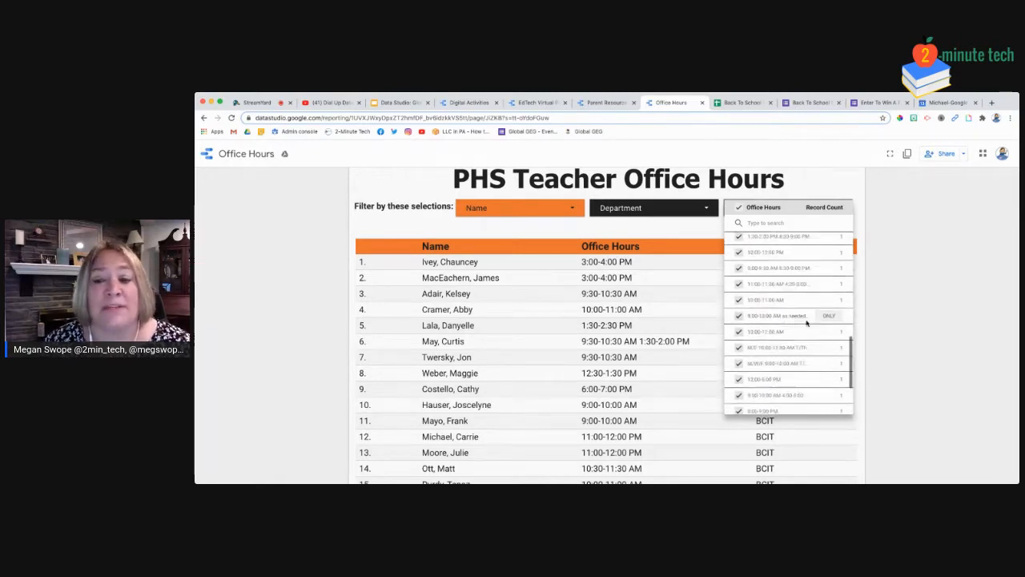
scroll(806, 322, "up", 5)
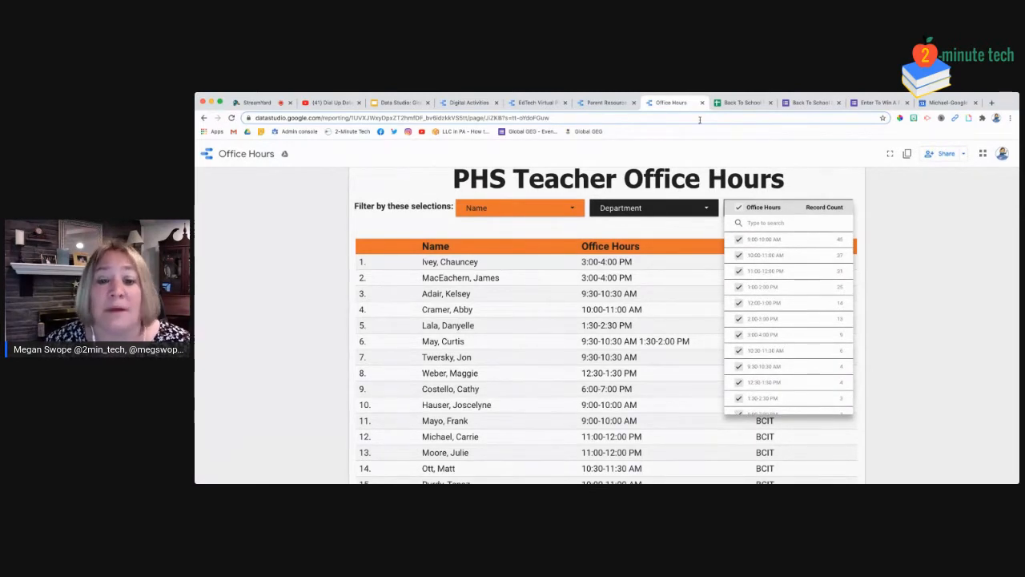
left_click(809, 102)
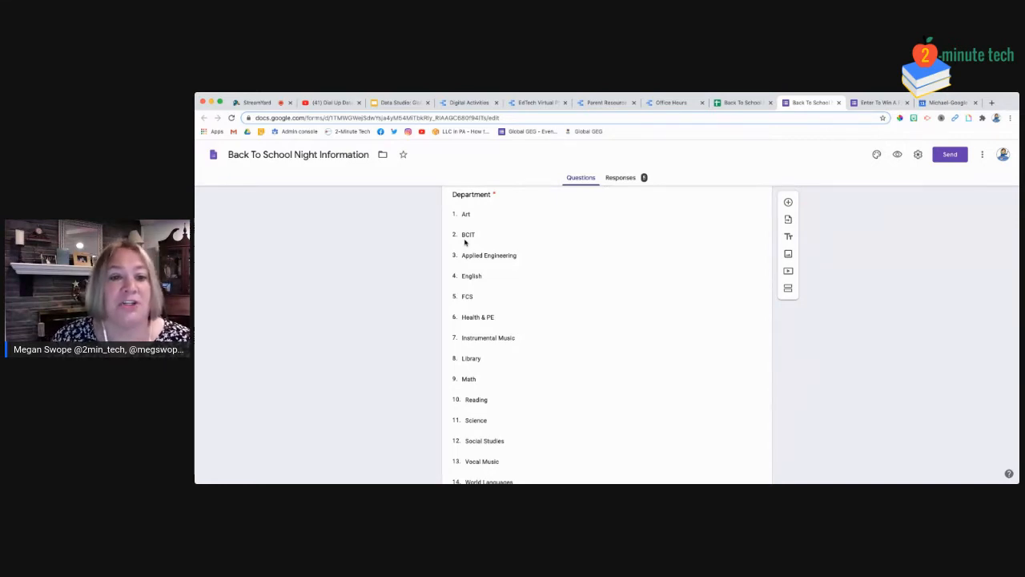
Check the responses sheet, review form questions down to Course Feedback Form, then open the sticker form
left_click(743, 102)
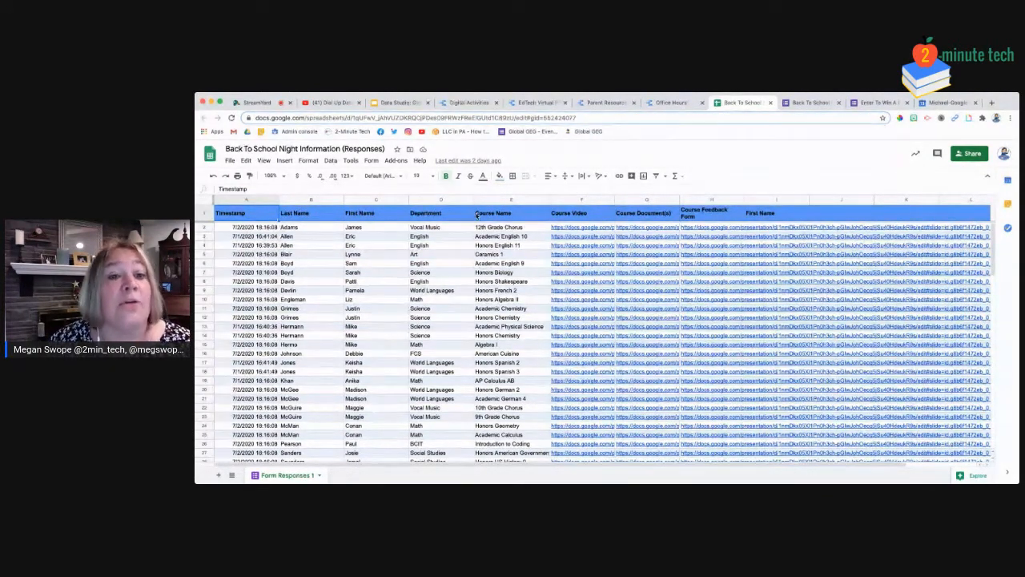
left_click(808, 103)
scroll(737, 285, "down", 5)
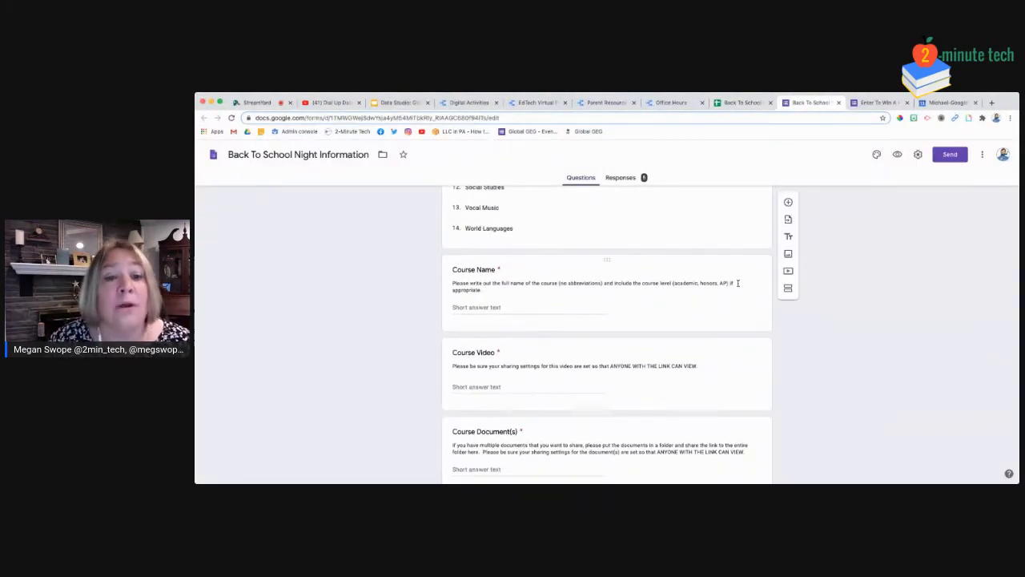
scroll(736, 283, "down", 3)
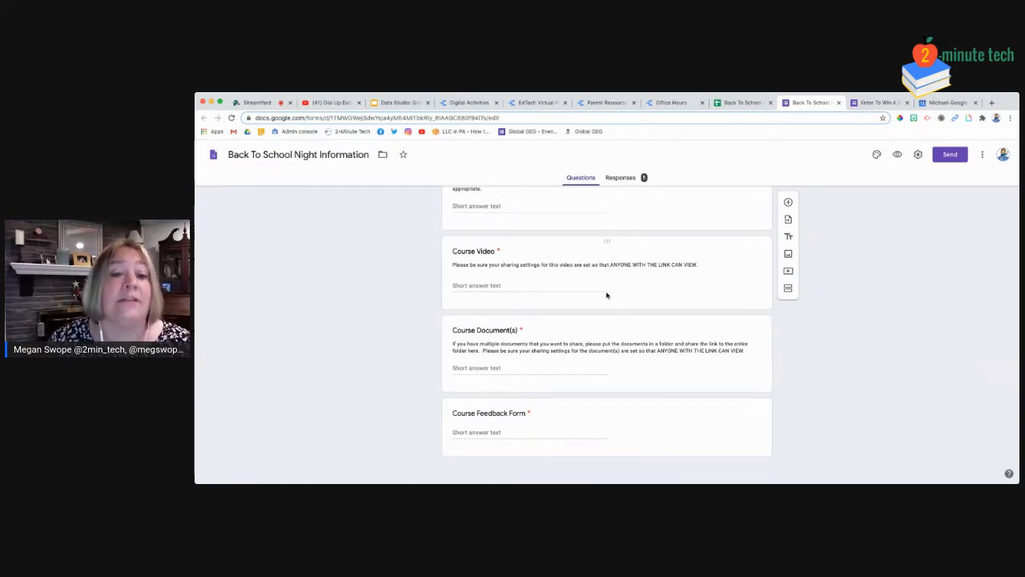
left_click(875, 106)
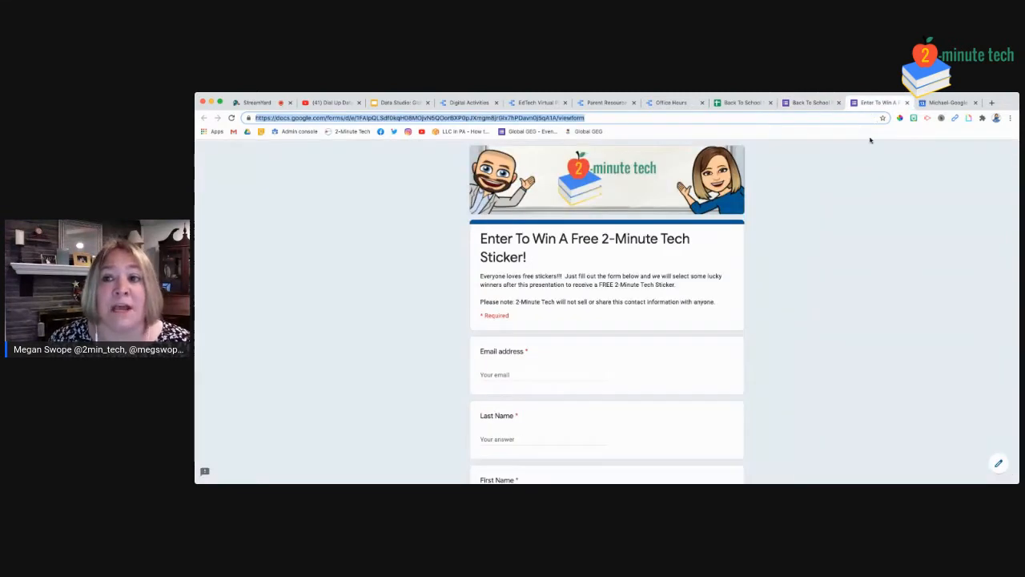
Try deleting column I with the stray First Name heading, dismiss the cannot-delete warning, return to the form
left_click(741, 102)
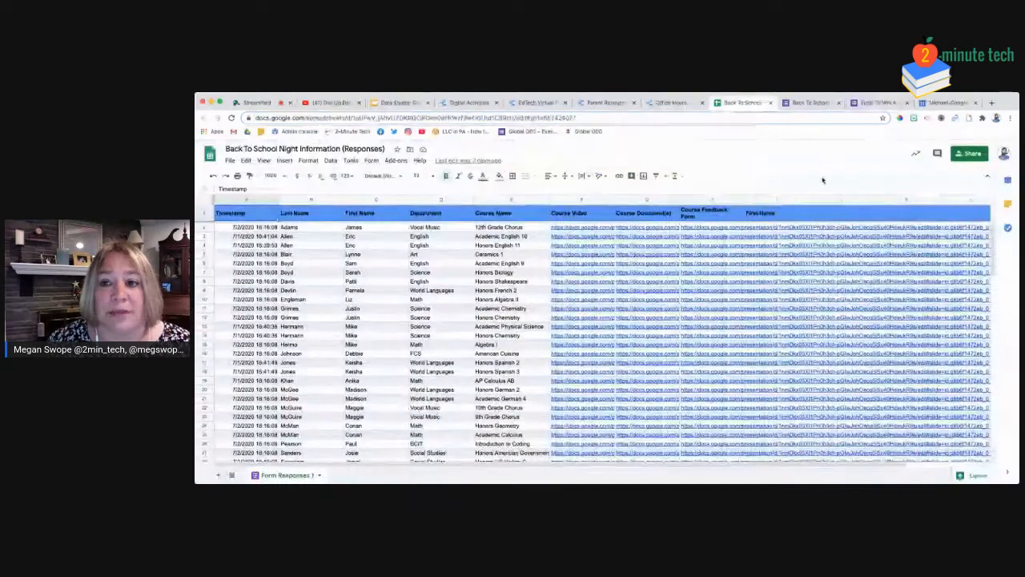
left_click(777, 200)
right_click(777, 201)
left_click(805, 266)
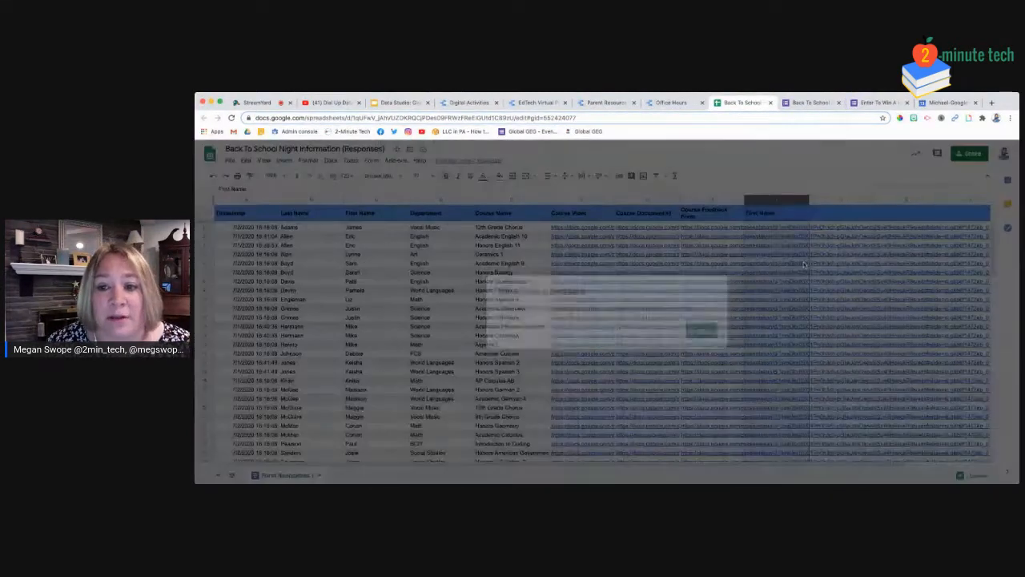
left_click(700, 332)
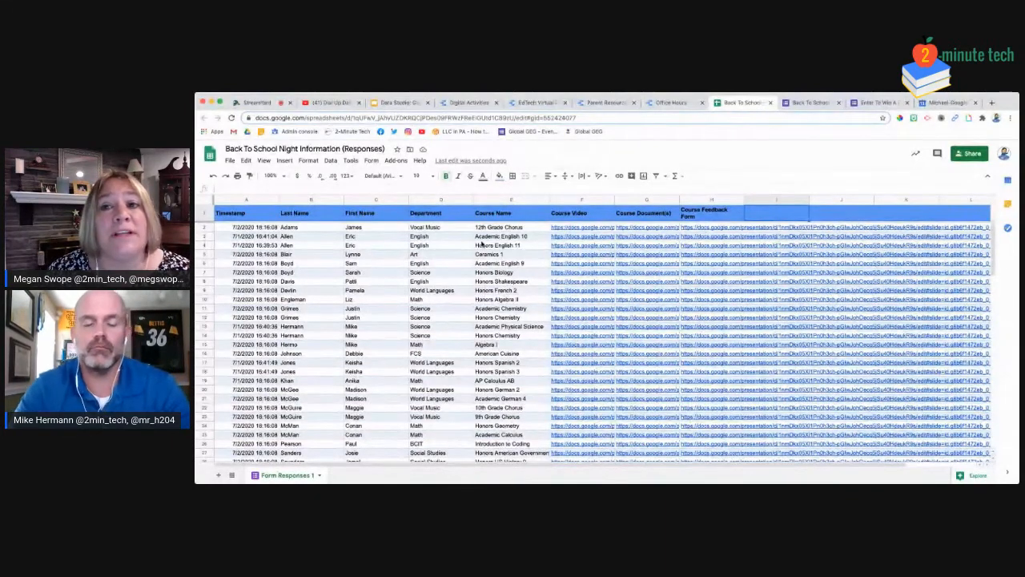
key("ctrl+Tab")
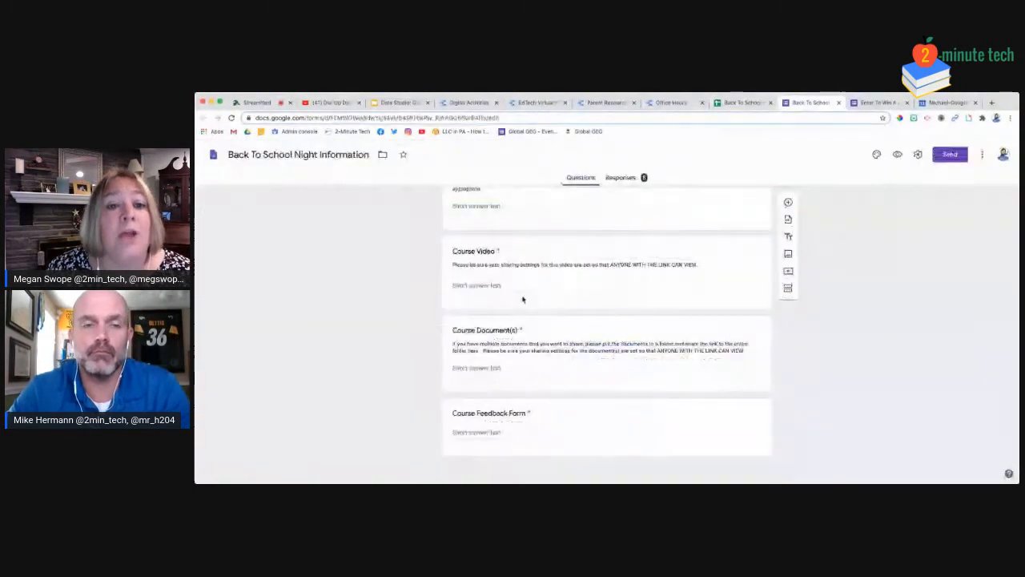
Scroll the form back up to the Department choices, then go to the Office Hours report
scroll(604, 293, "up", 5)
scroll(603, 296, "up", 1)
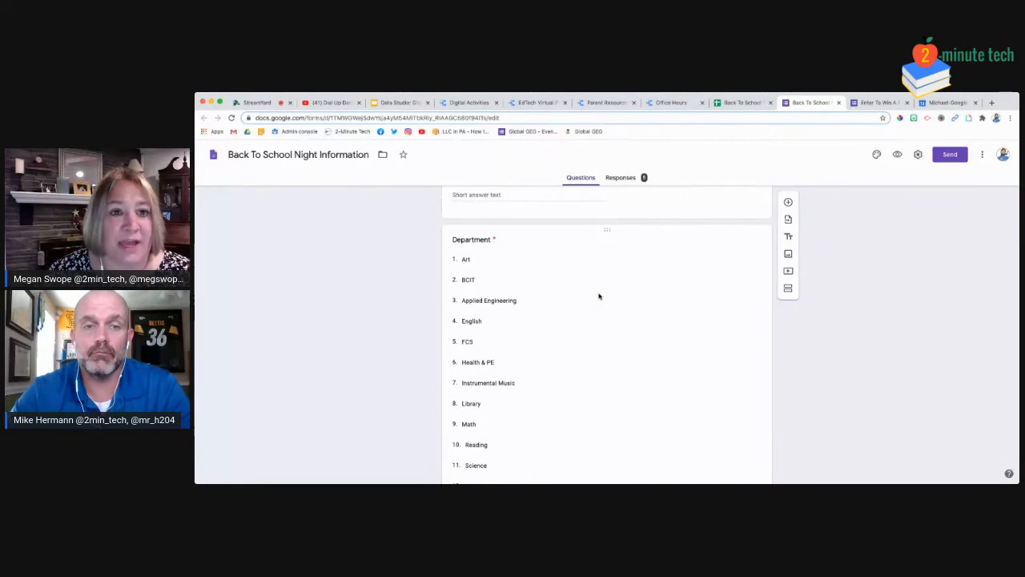
left_click(671, 102)
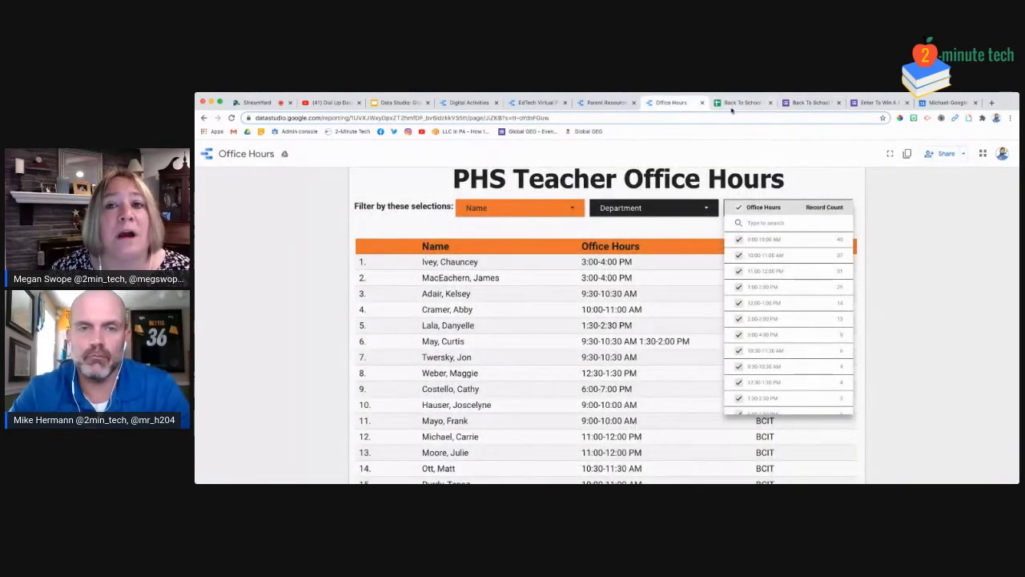
Compare the responses spreadsheet with the Office Hours and Digital Activities reports, ending on the spreadsheet
left_click(731, 105)
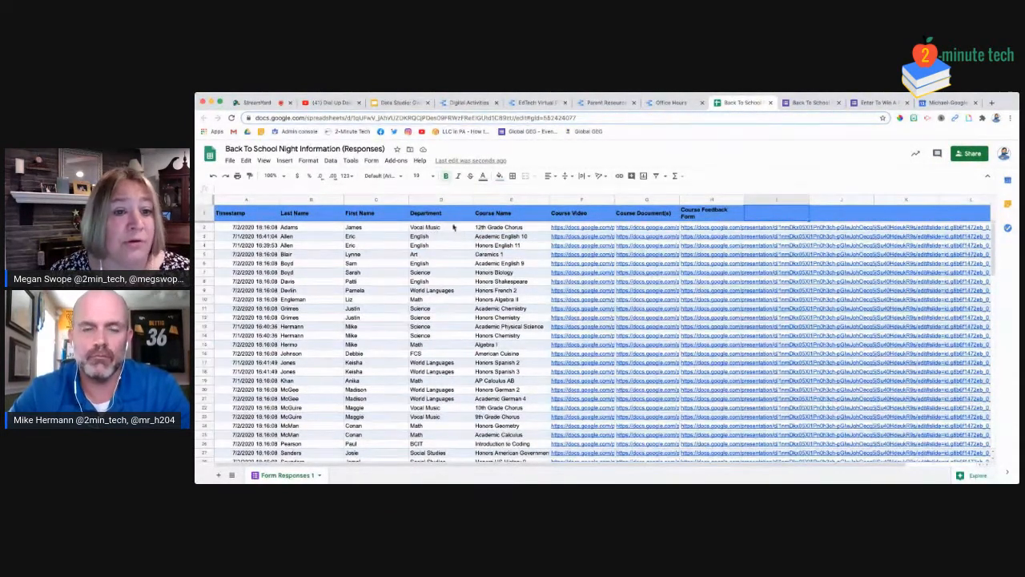
left_click(671, 102)
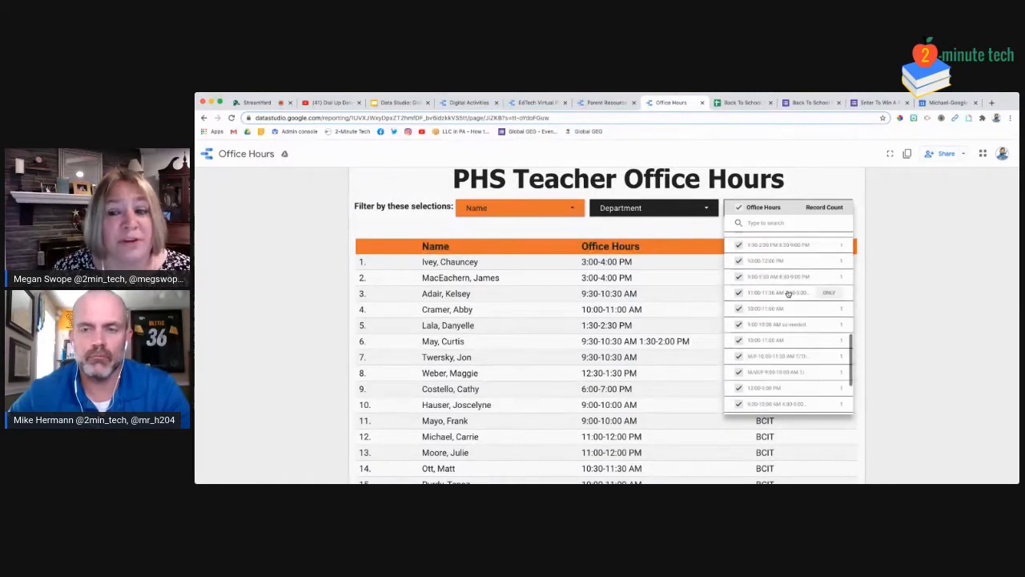
left_click(454, 104)
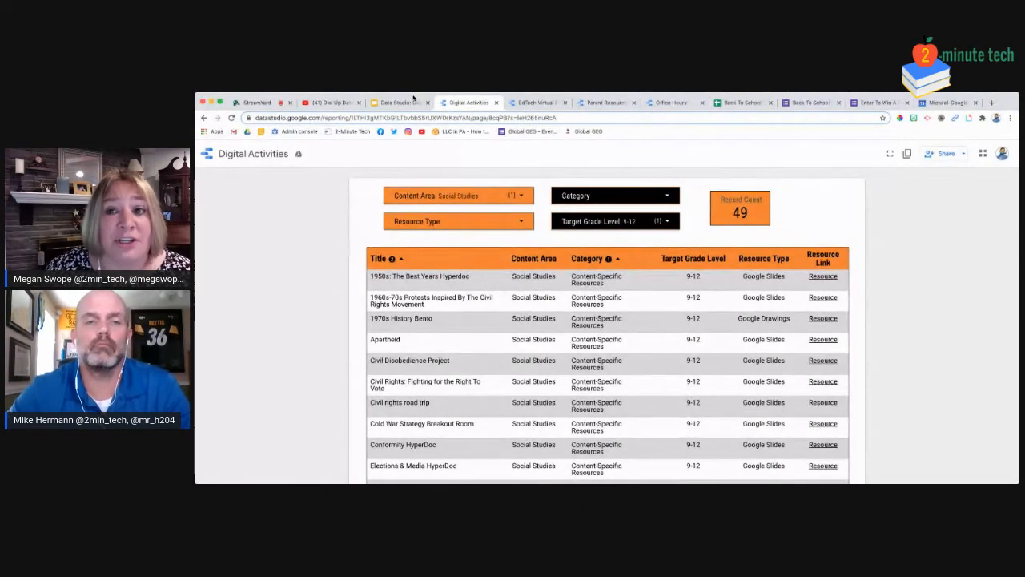
left_click(733, 102)
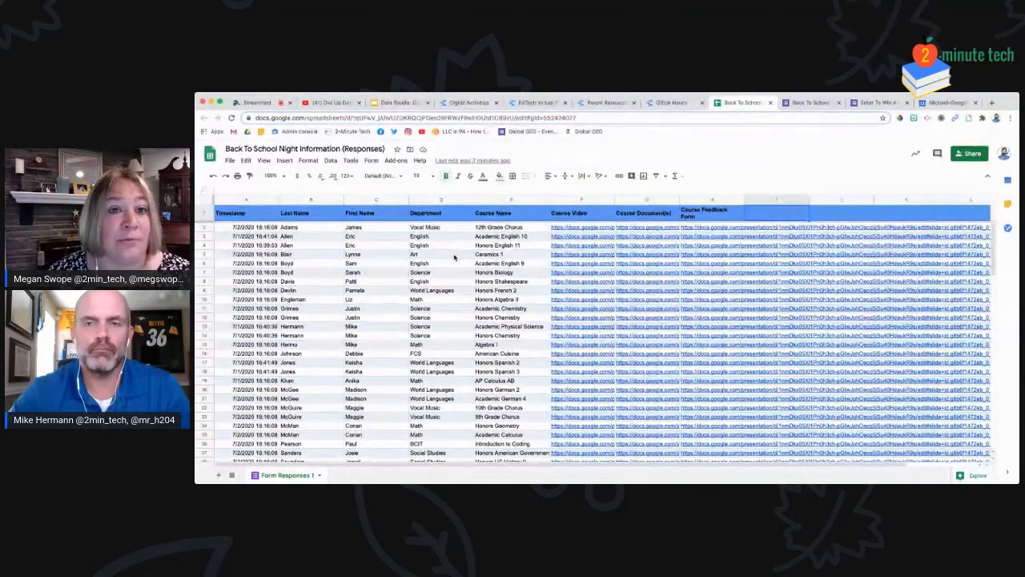
Tour the Digital Activities, EdTech Virtual PD Sessions and Parent Resource Videos reports, then return to the spreadsheet and switch to StreamYard
left_click(469, 102)
left_click(534, 102)
left_click(602, 103)
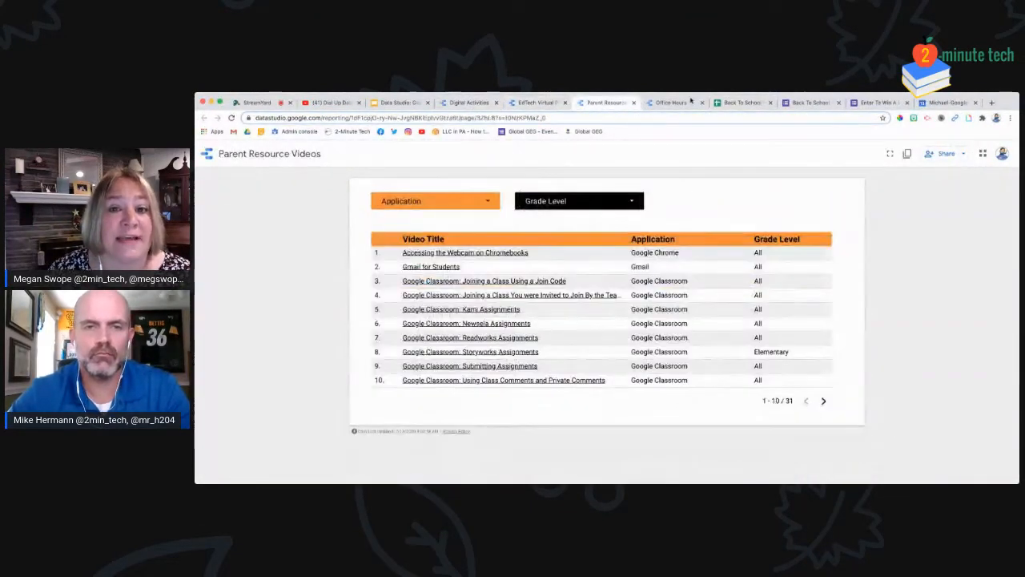
left_click(745, 101)
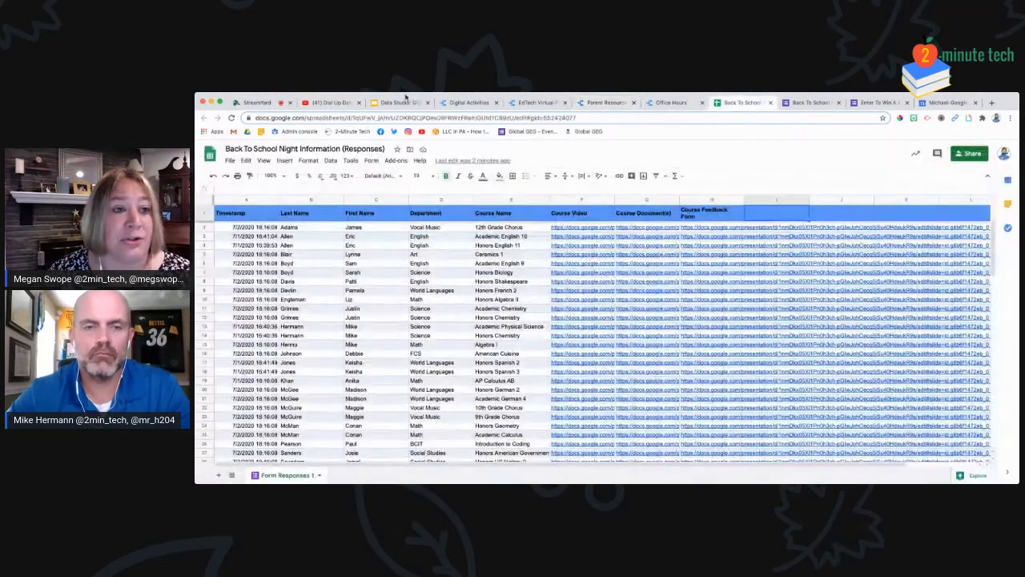
left_click(269, 104)
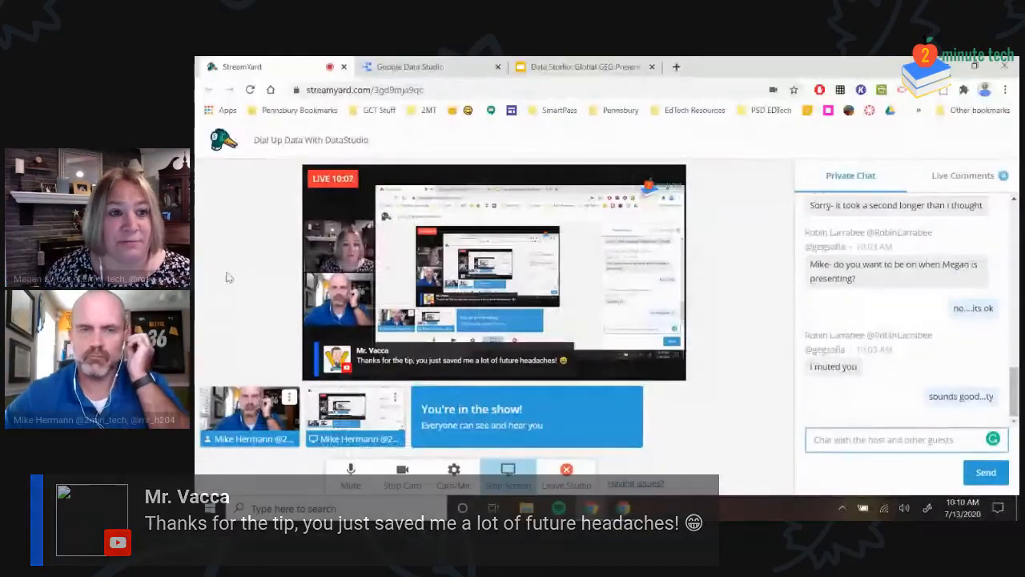
Bring up the Data Studio home page with its Blank Report, Tutorial Report and Acme Marketing templates
left_click(414, 71)
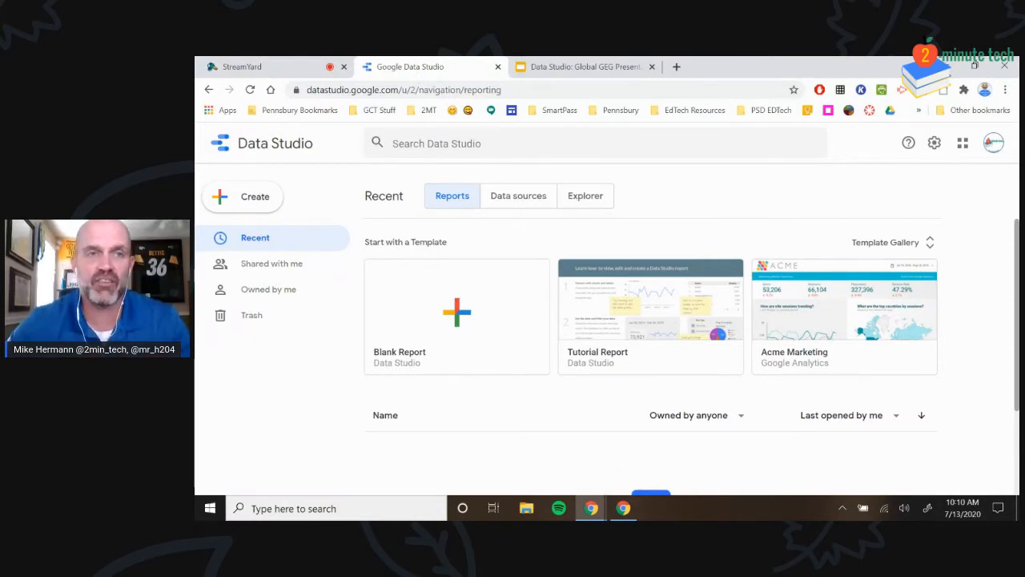
Highlight the Data Studio web address, then browse the full Template Gallery
left_click_drag(306, 94, 394, 91)
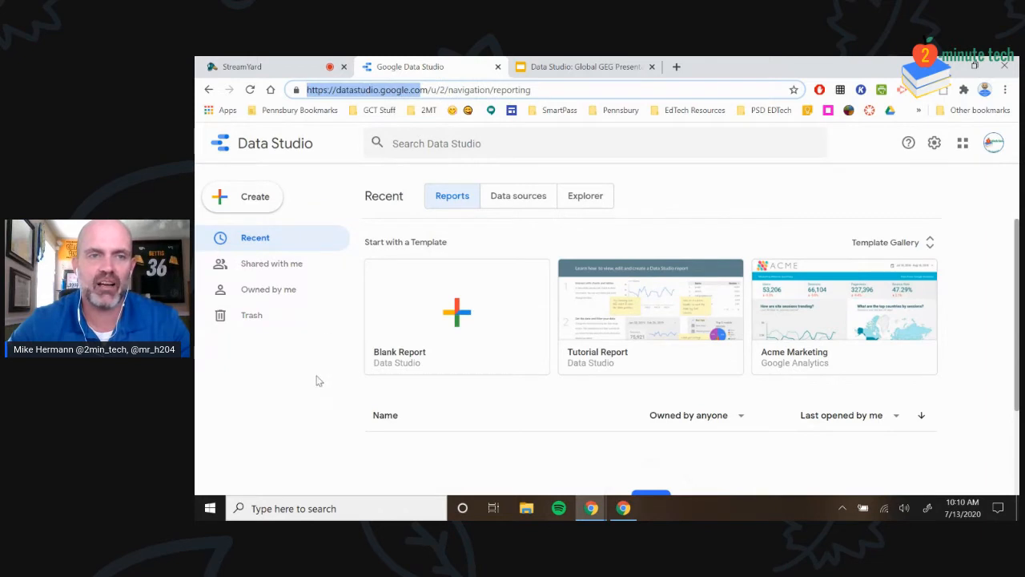
left_click(301, 422)
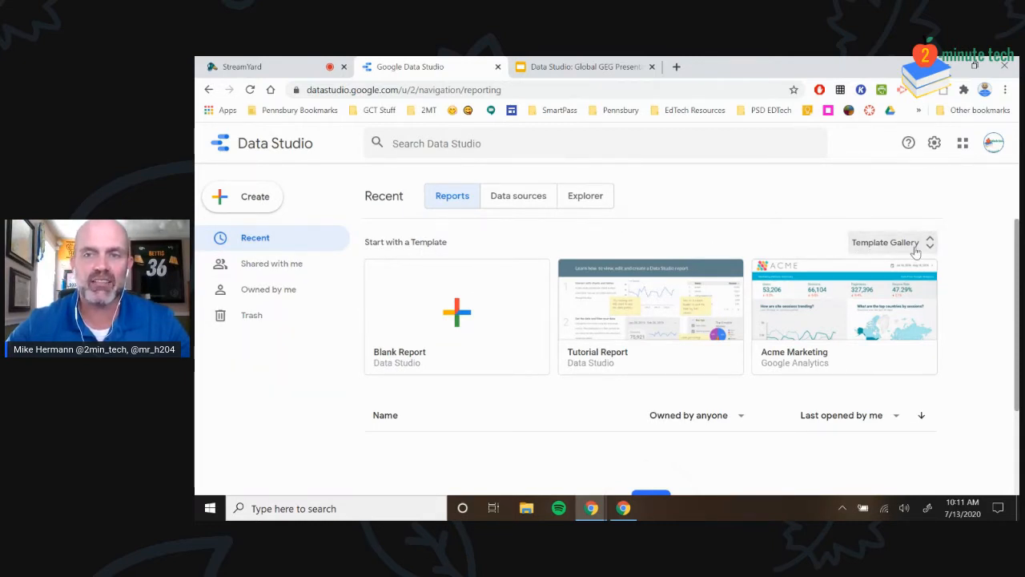
left_click(889, 242)
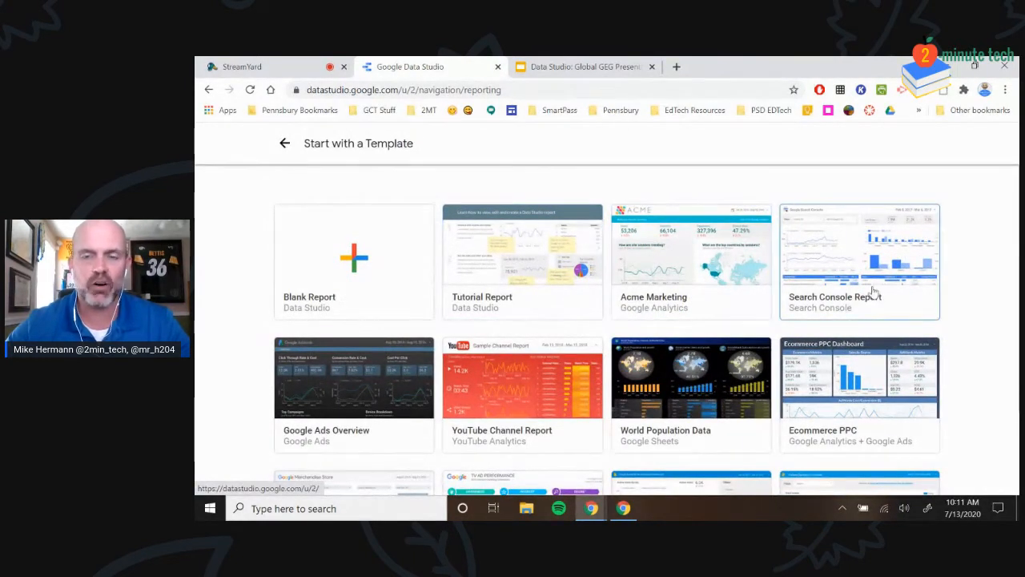
Look over the template gallery, then return to the Data Studio home page
scroll(873, 293, "down", 1)
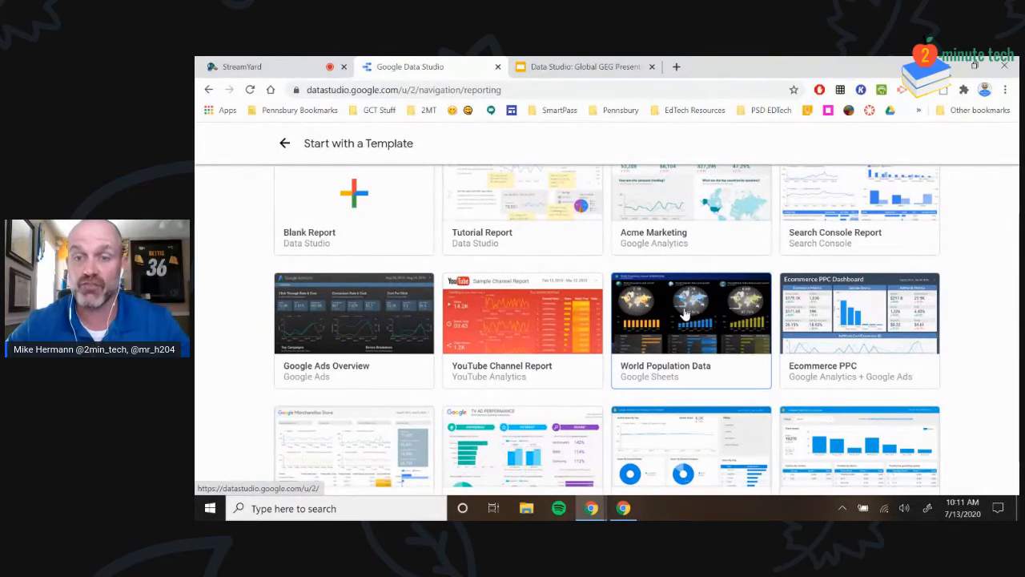
scroll(684, 314, "down", 1)
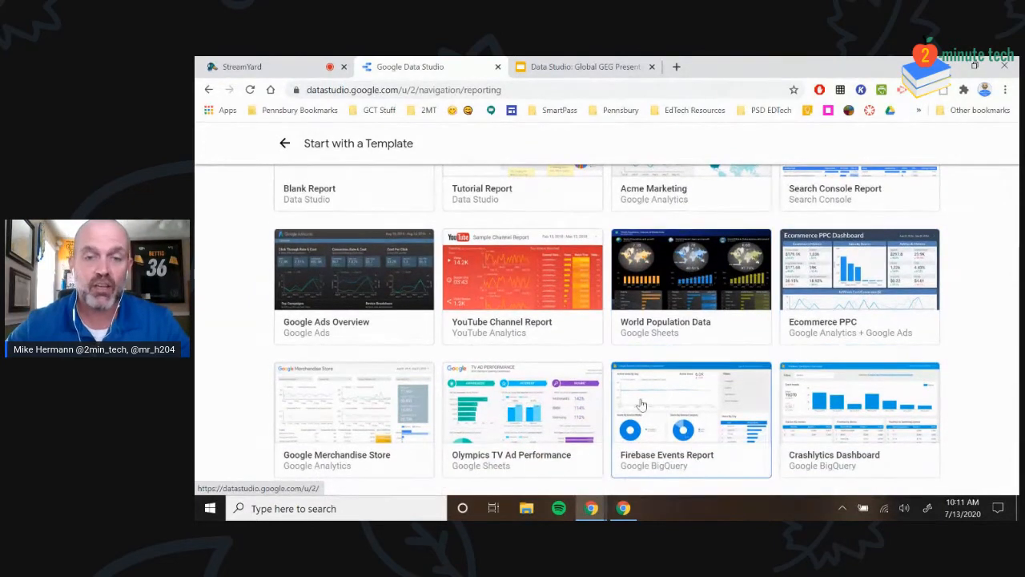
scroll(652, 371, "up", 2)
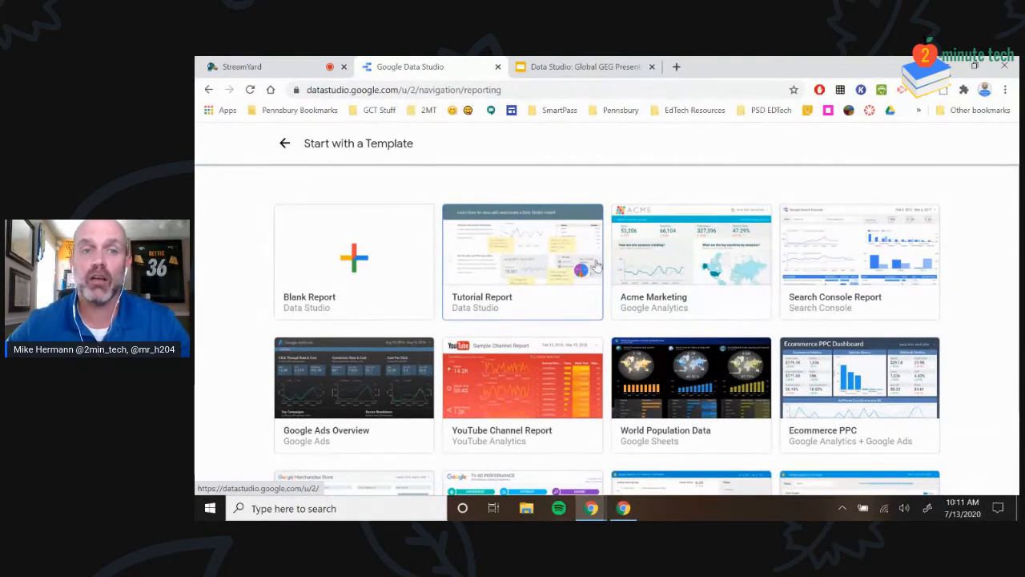
left_click(285, 143)
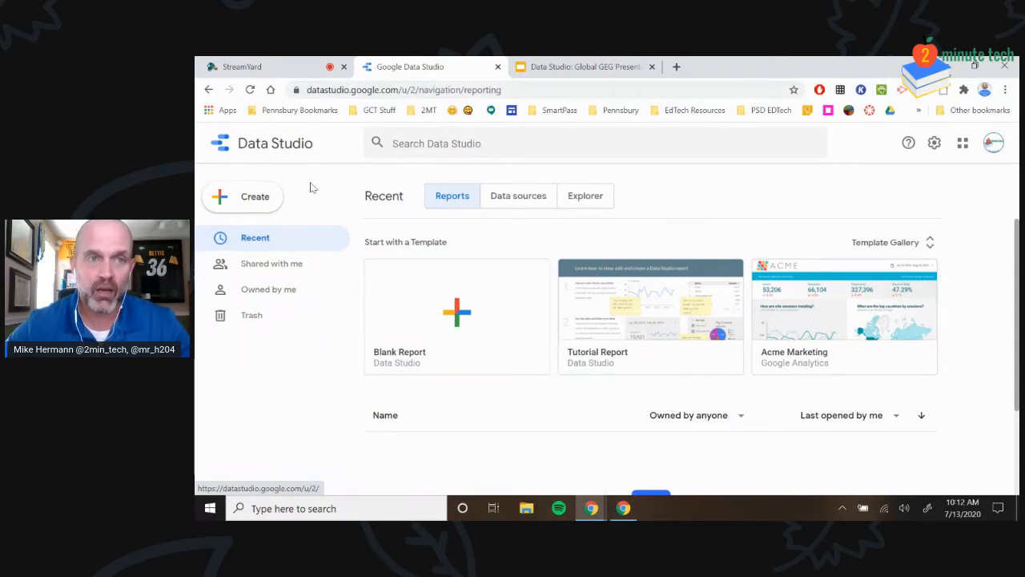
Choose Report from the Create menu, bringing up the Welcome to Google Data Studio setup
left_click(258, 197)
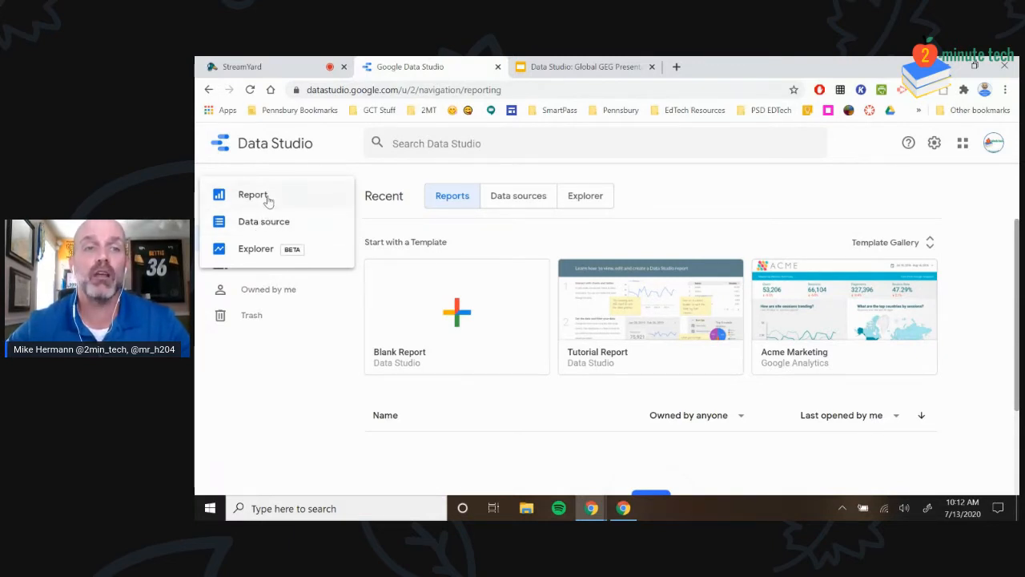
left_click(271, 194)
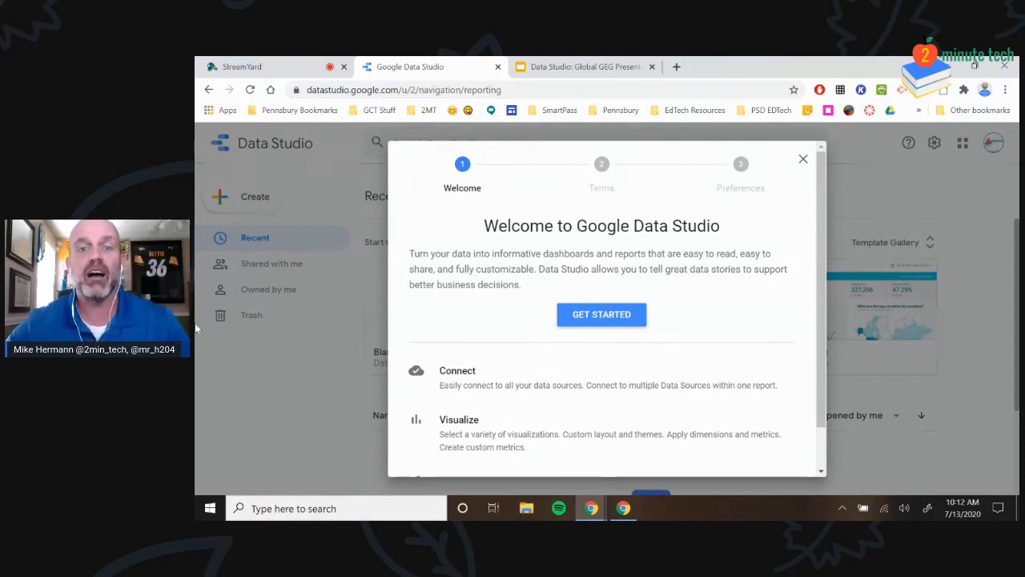
Begin setup with company name '2 minutetech', acknowledge the additional terms and accept them
left_click(583, 320)
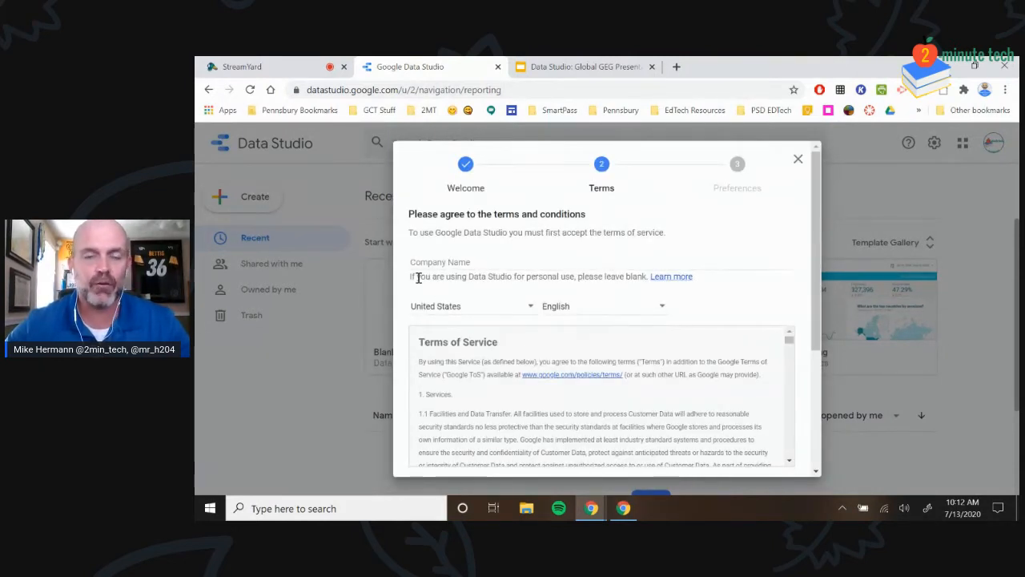
left_click(505, 264)
type("2 minutetec")
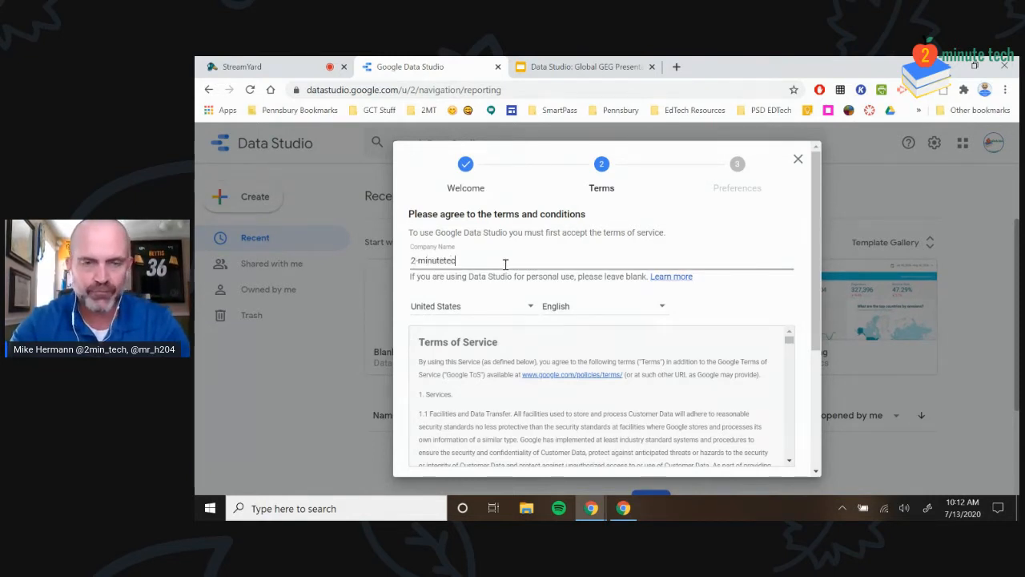
type("h")
scroll(745, 372, "down", 5)
scroll(744, 372, "down", 15)
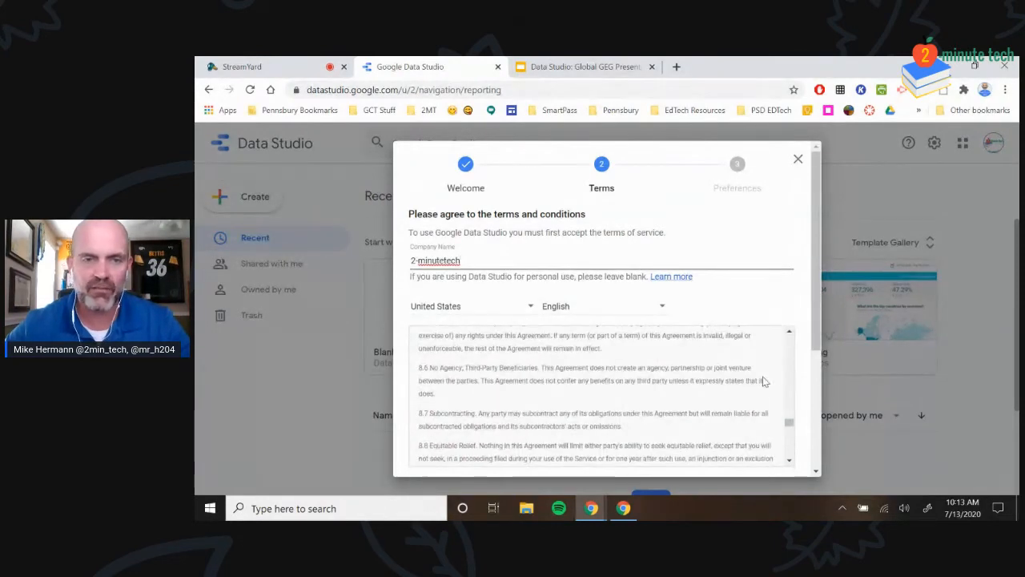
scroll(743, 377, "down", 10)
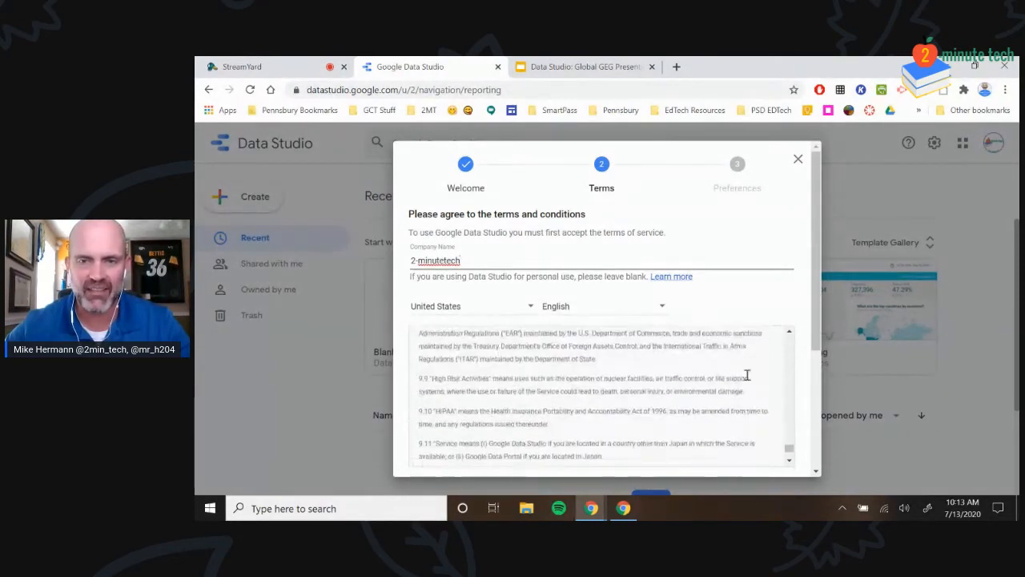
scroll(789, 383, "down", 3)
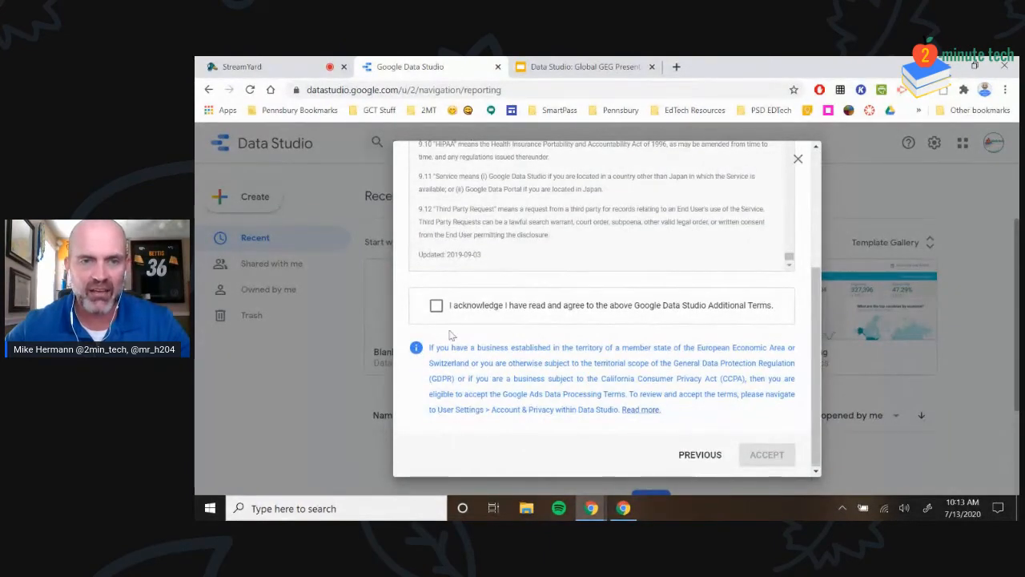
left_click(436, 307)
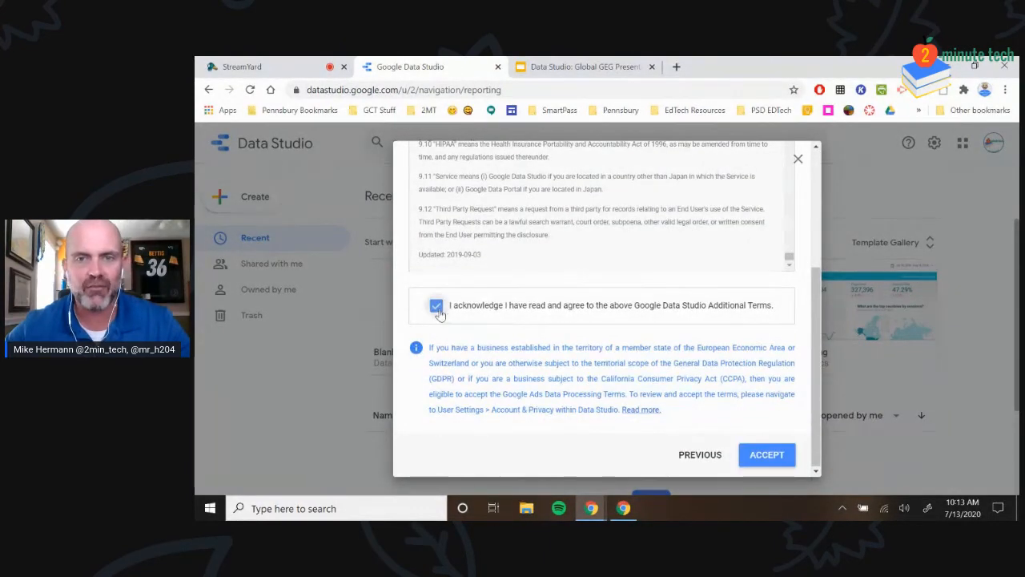
left_click(760, 456)
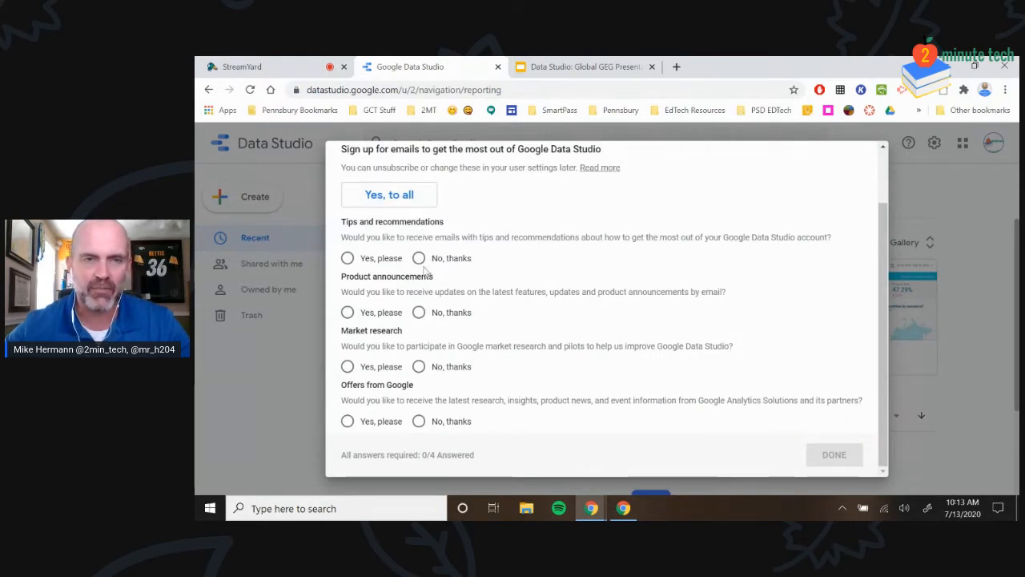
Decline all the Google email sign-ups and finish the email preferences
left_click(419, 312)
left_click(419, 366)
left_click(418, 421)
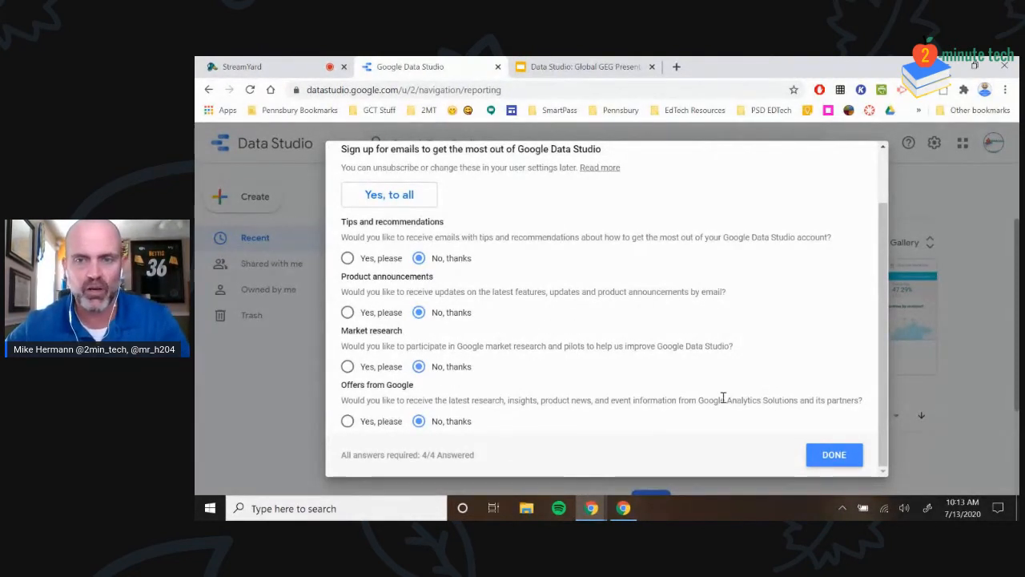
left_click(831, 456)
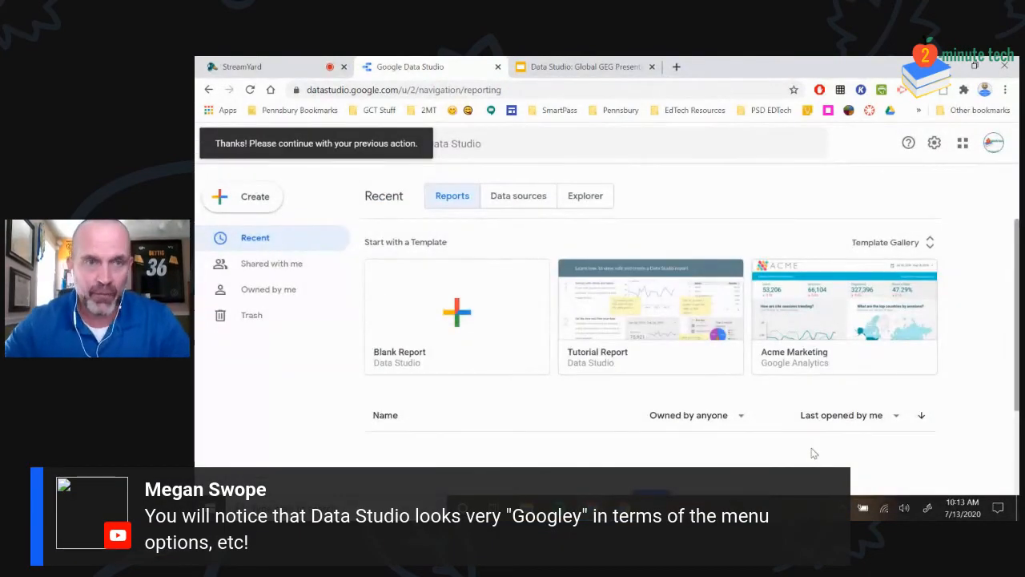
Start a blank report and scroll through the 17 Google Connectors in the enlarged add-data panel
left_click(459, 310)
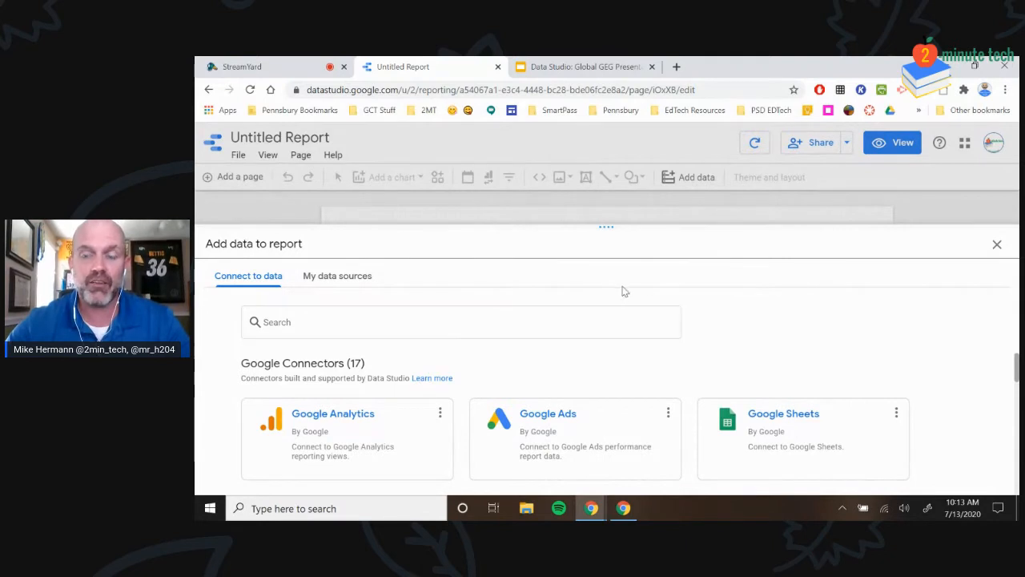
scroll(920, 374, "down", 1)
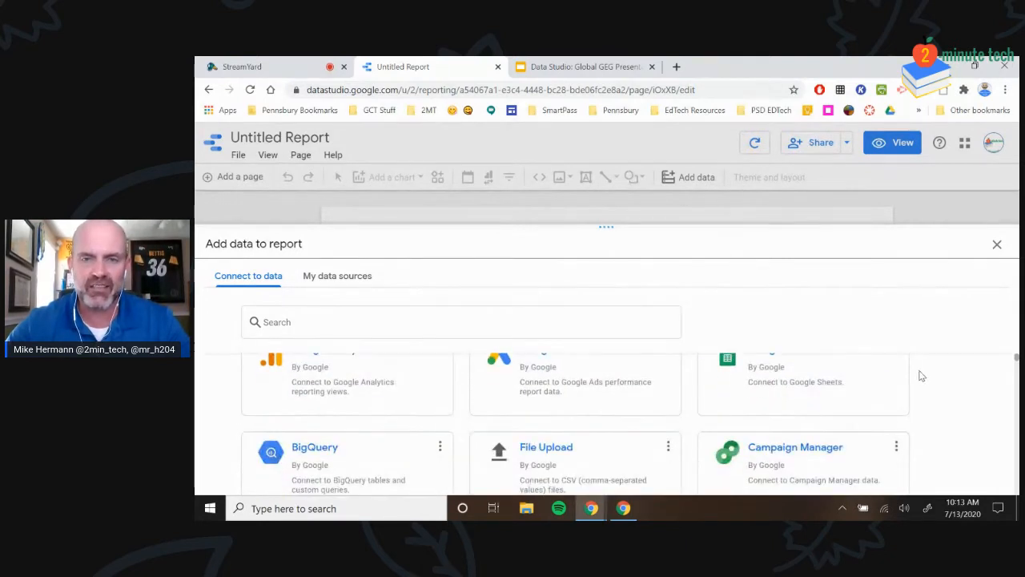
scroll(920, 374, "down", 1)
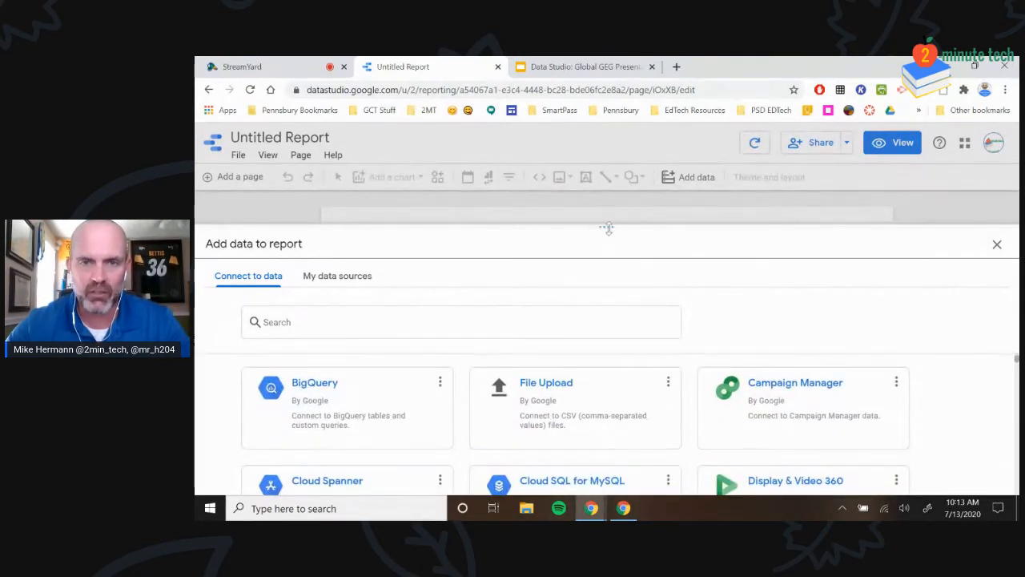
left_click_drag(607, 228, 606, 183)
scroll(919, 346, "down", 2)
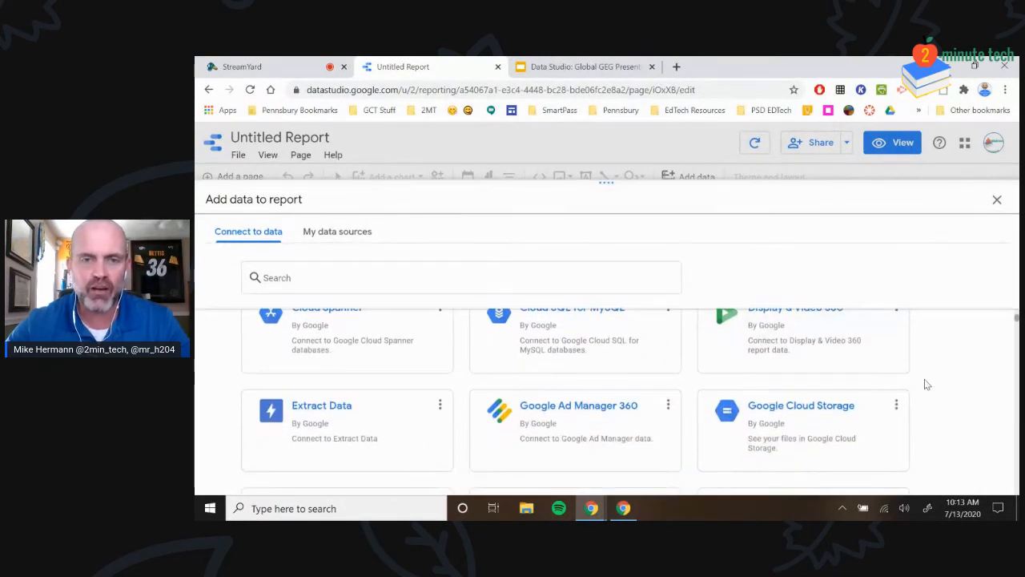
scroll(925, 384, "up", 1)
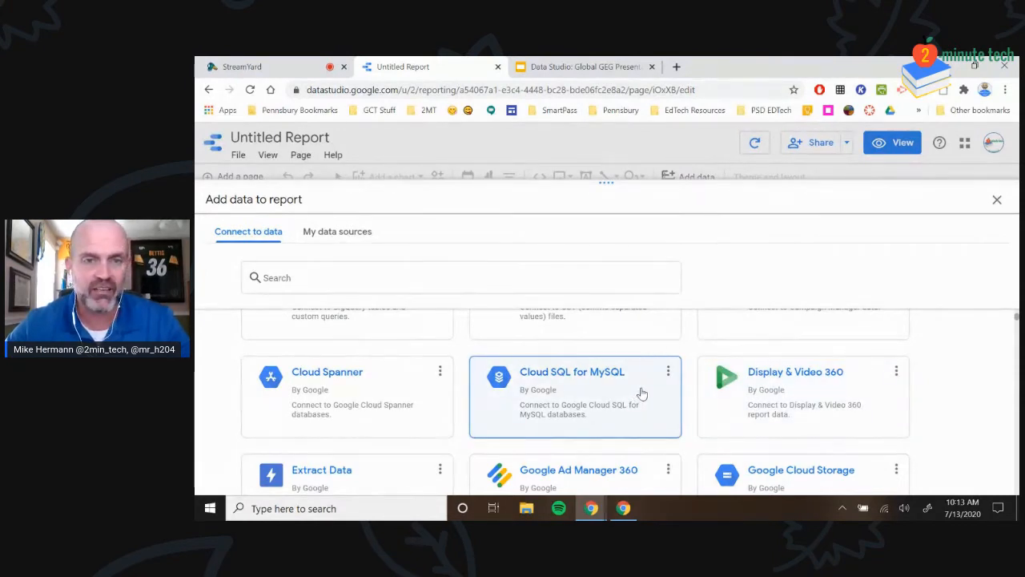
scroll(641, 393, "down", 3)
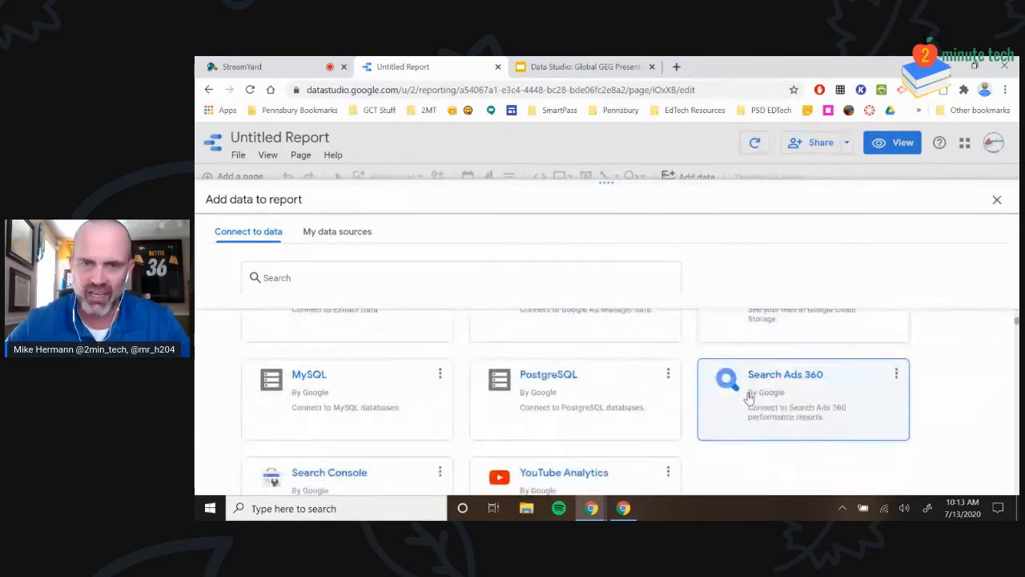
scroll(752, 395, "down", 5)
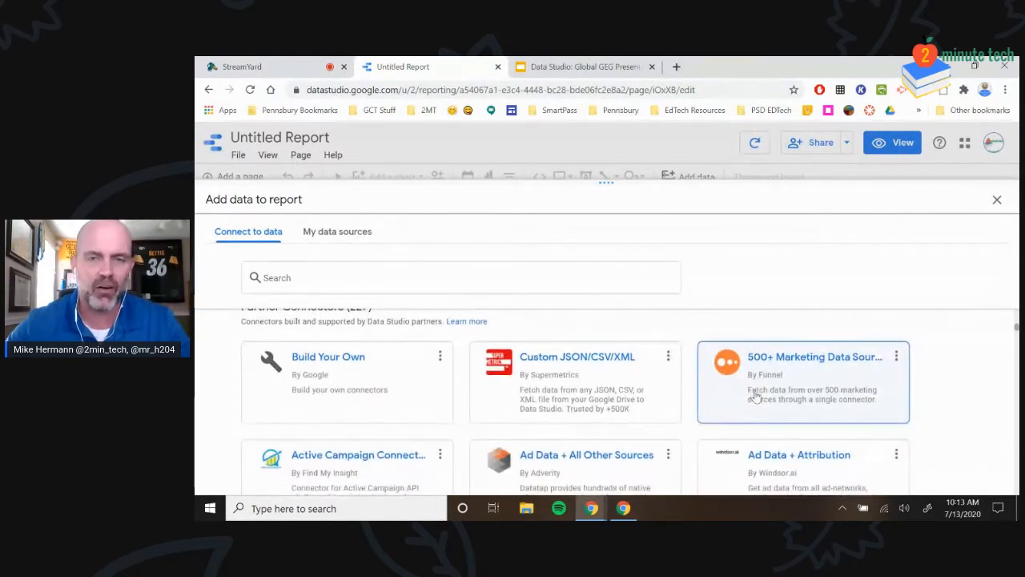
scroll(755, 393, "down", 2)
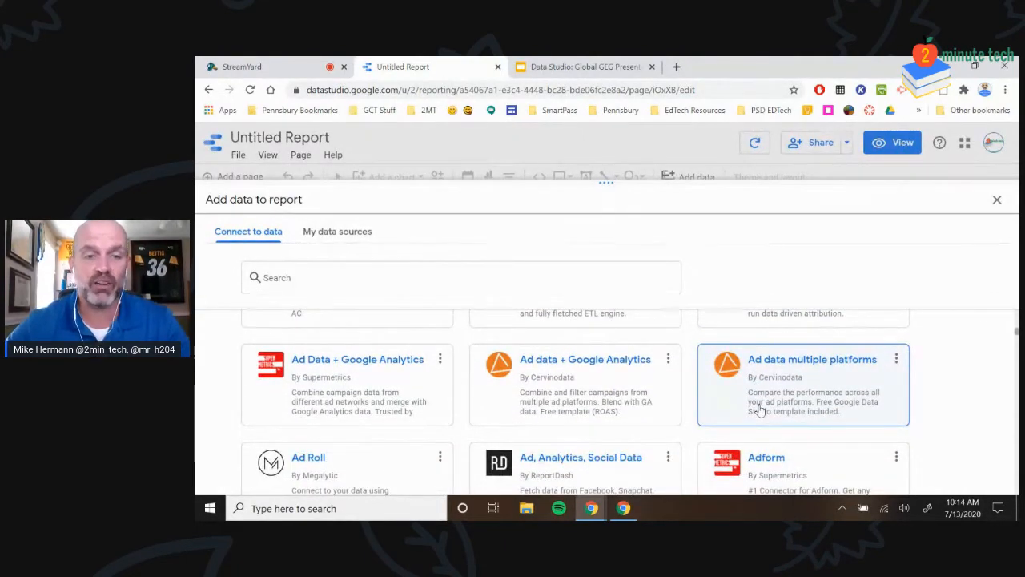
scroll(967, 431, "up", 4)
scroll(966, 431, "up", 6)
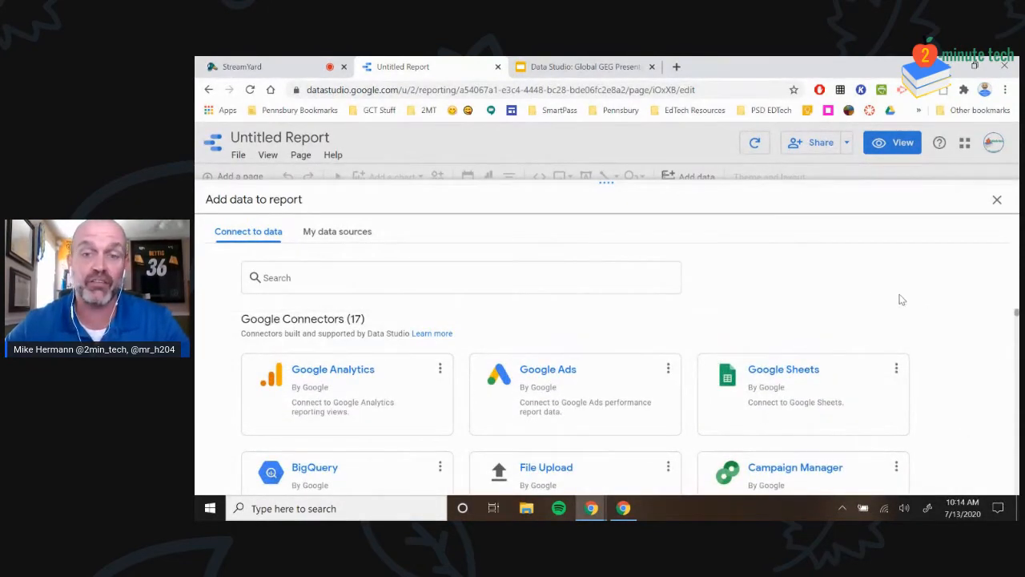
Choose and authorize the Google Sheets connector, then browse its Shared, Owned and All Items lists
left_click(814, 375)
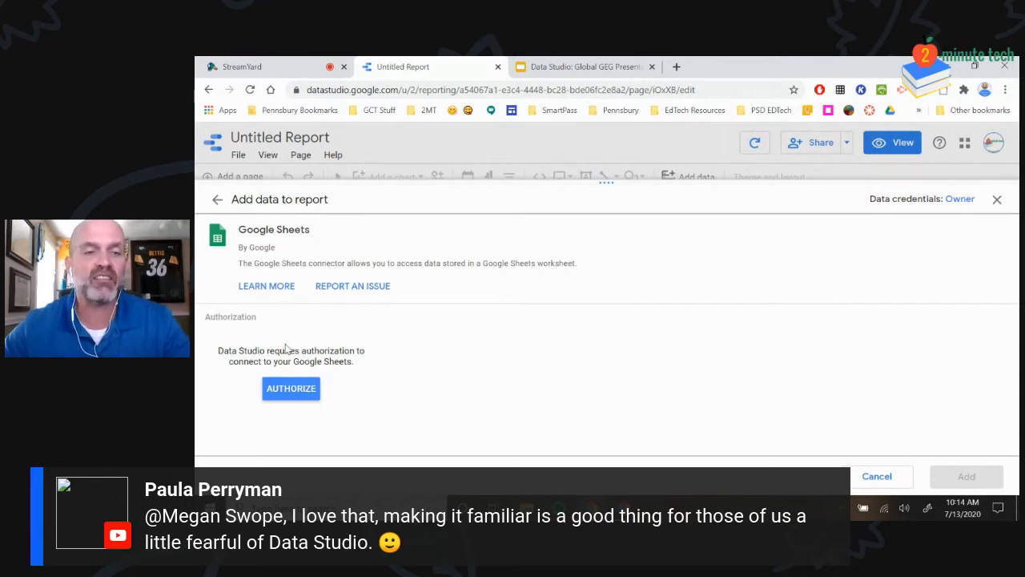
left_click(299, 390)
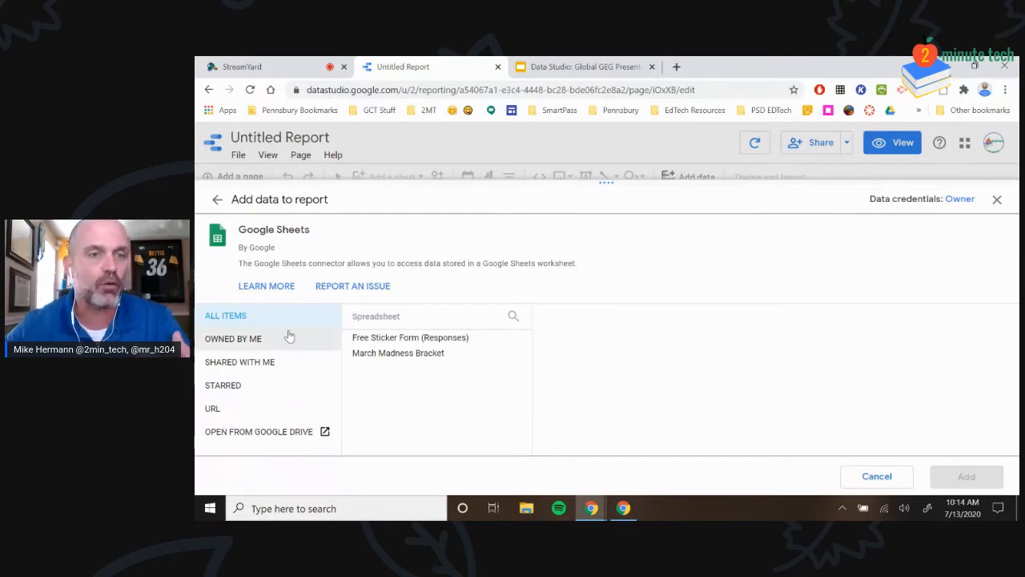
left_click(278, 361)
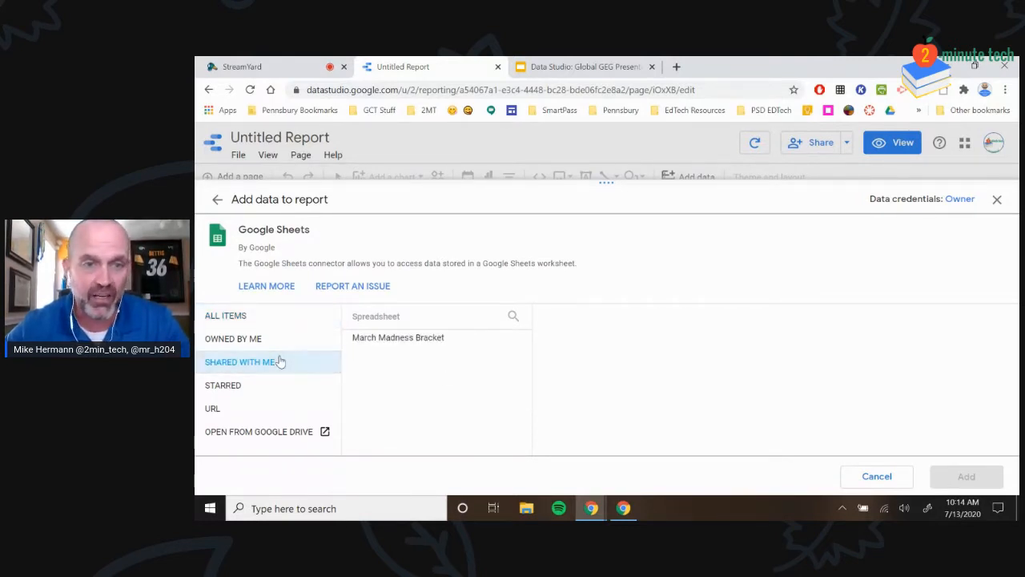
left_click(269, 338)
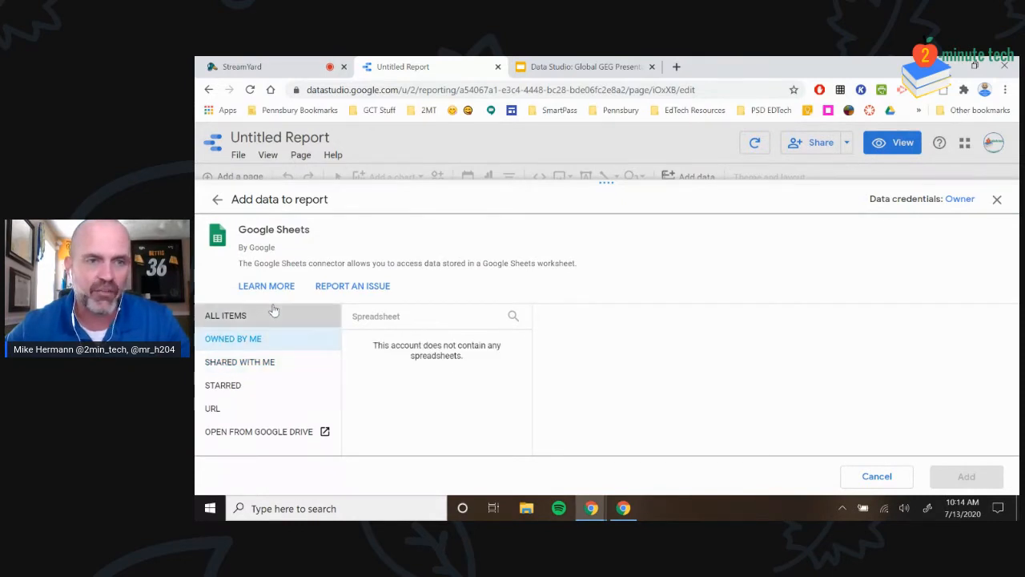
left_click(273, 312)
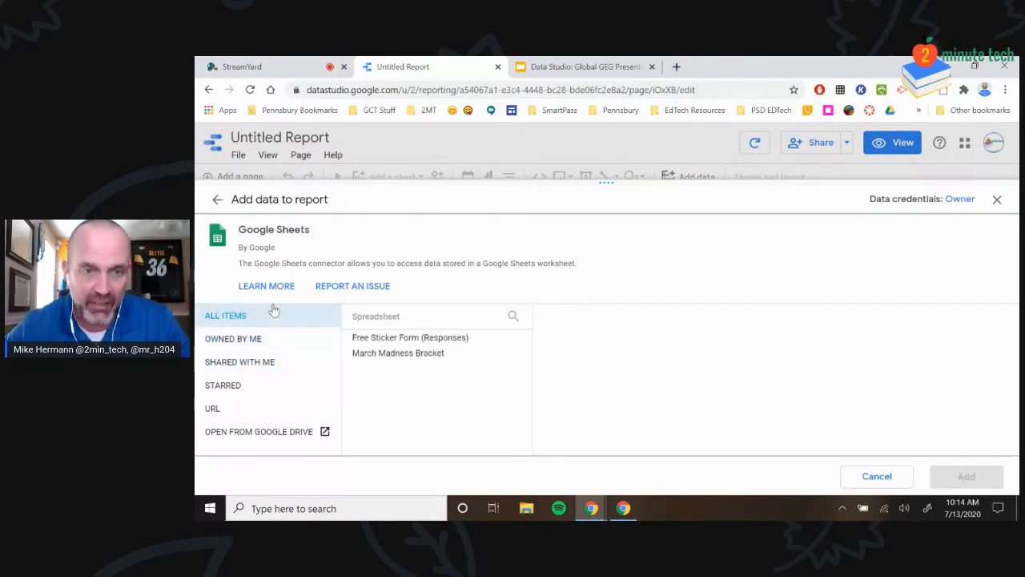
Try the Google Drive and URL options, dismiss the invalid-credentials error, and close the data panel
left_click(272, 431)
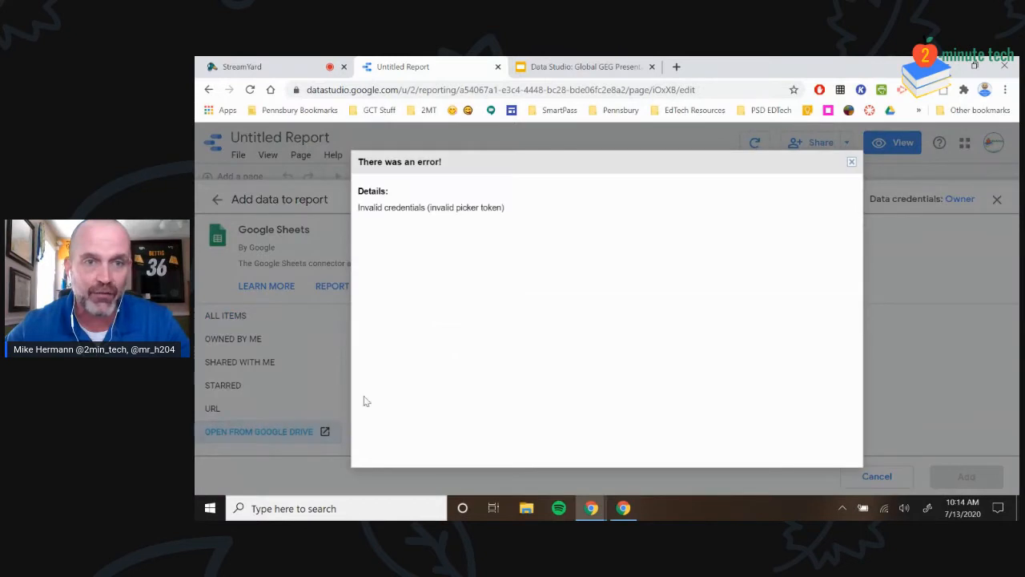
left_click(852, 163)
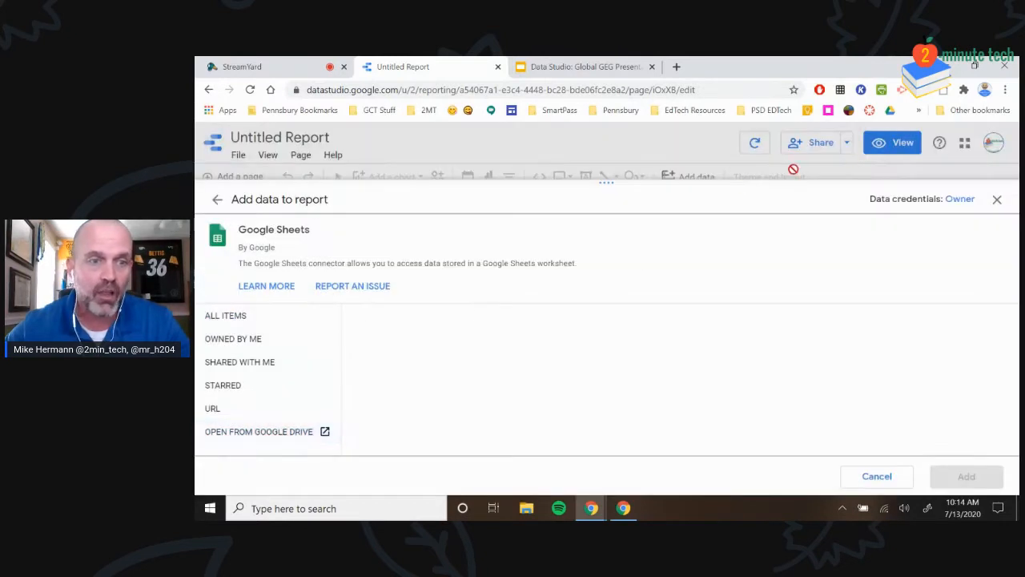
left_click(227, 412)
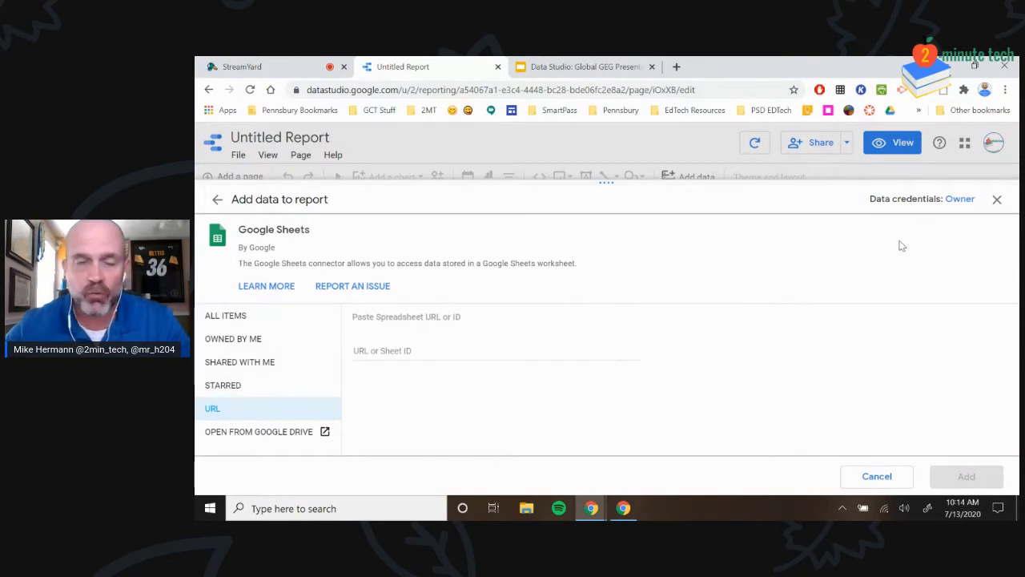
left_click(997, 201)
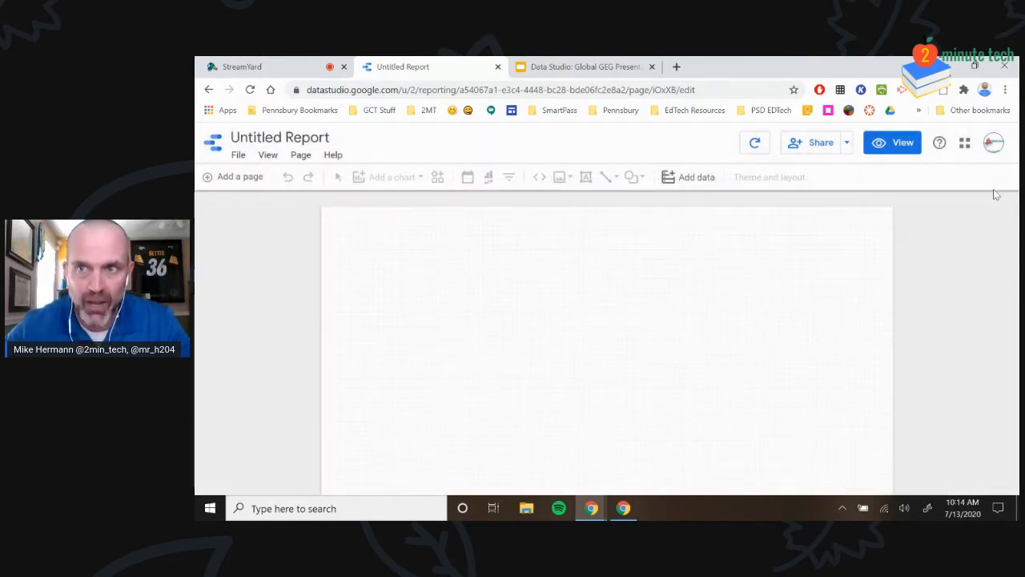
left_click(993, 143)
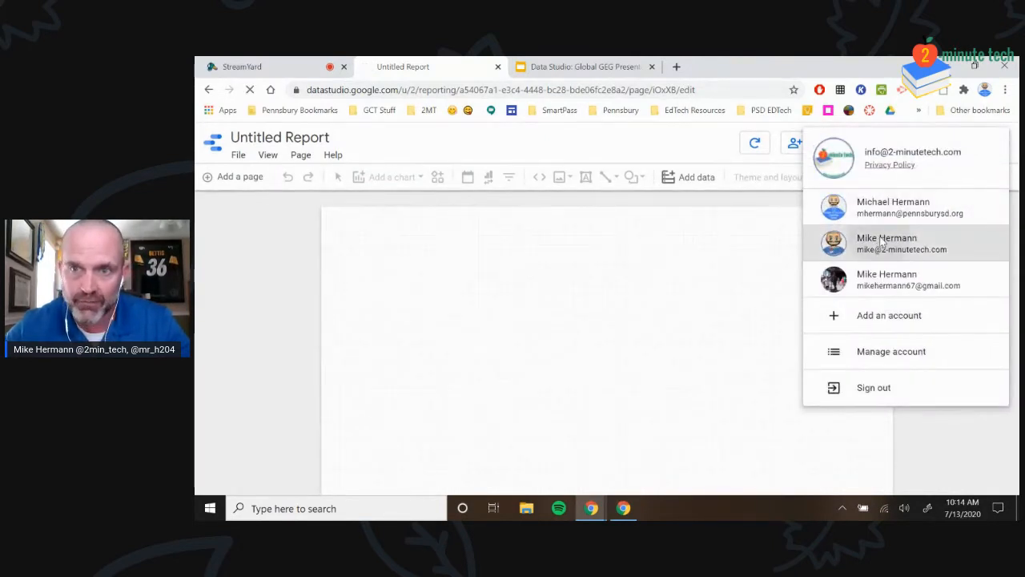
Switch to the other signed-in account and start a blank report using the Google Sheets connector
left_click(886, 243)
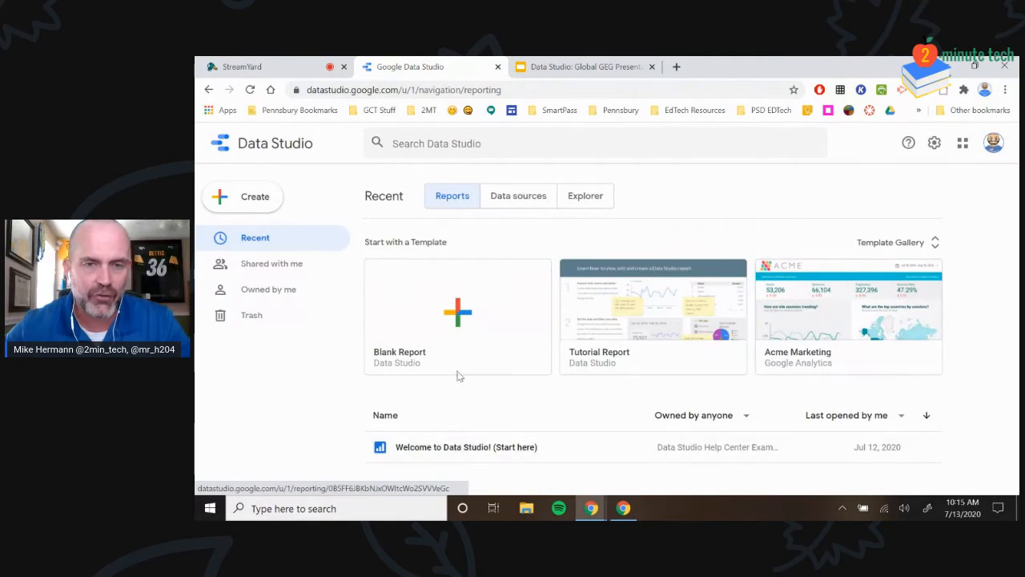
left_click(463, 330)
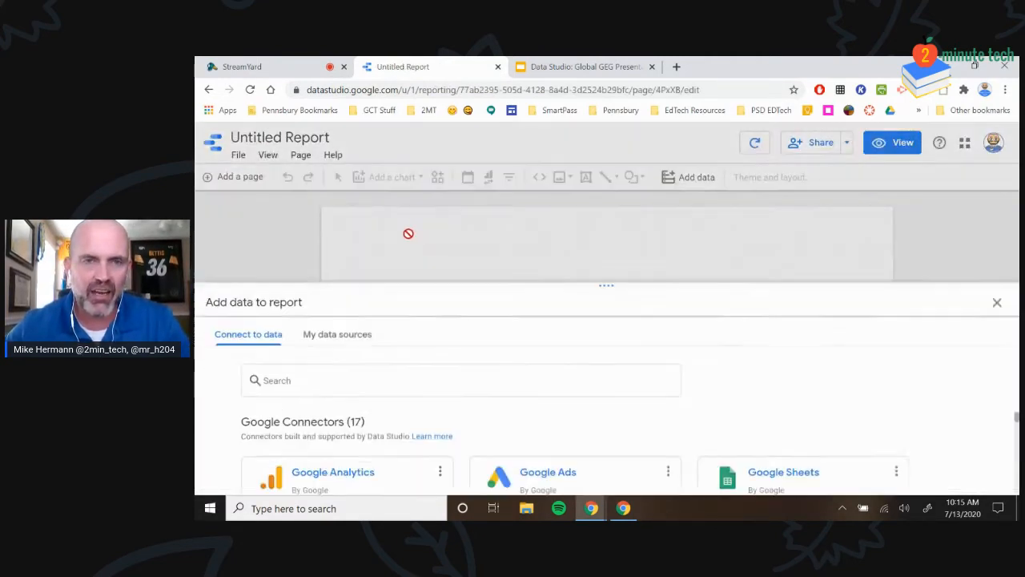
left_click(852, 420)
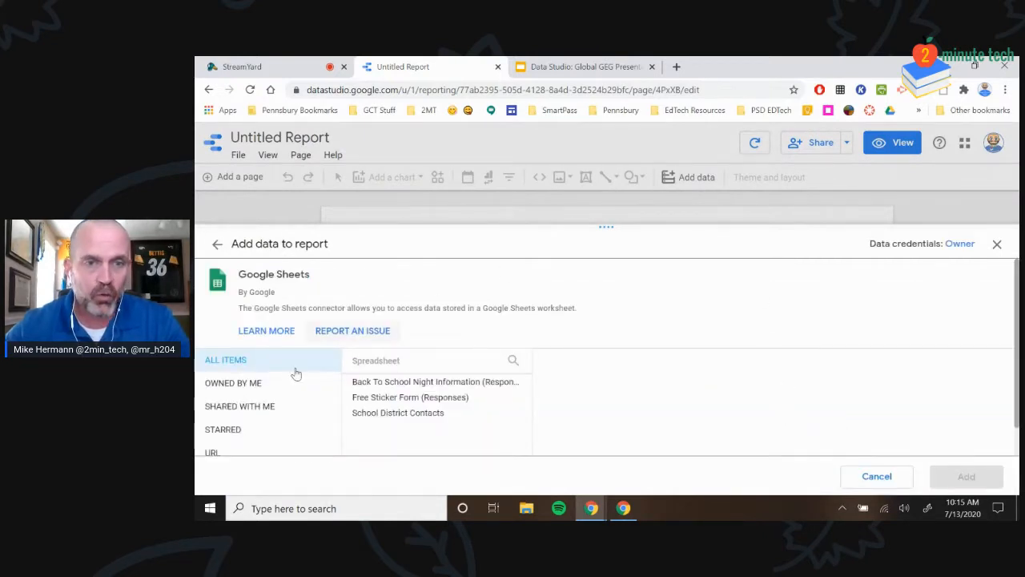
Add the Form Responses 1 sheet of the Back To School Night Information spreadsheet to the report
left_click(460, 385)
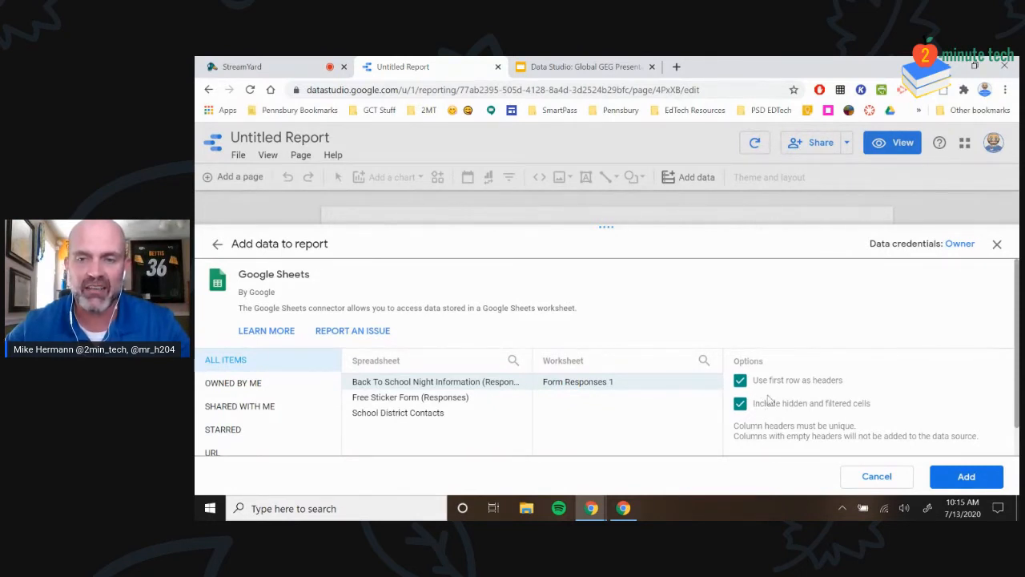
left_click(943, 476)
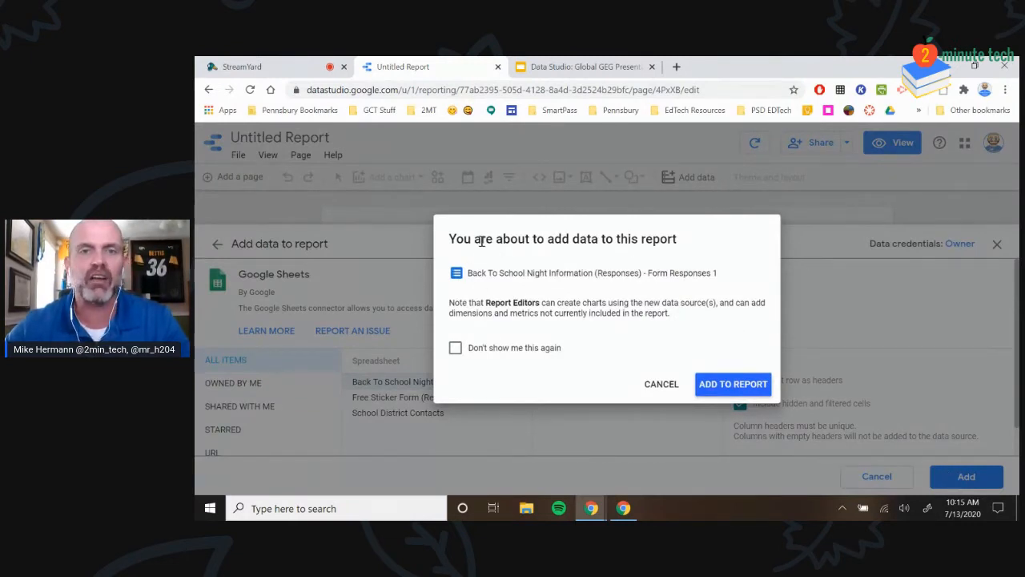
left_click(455, 352)
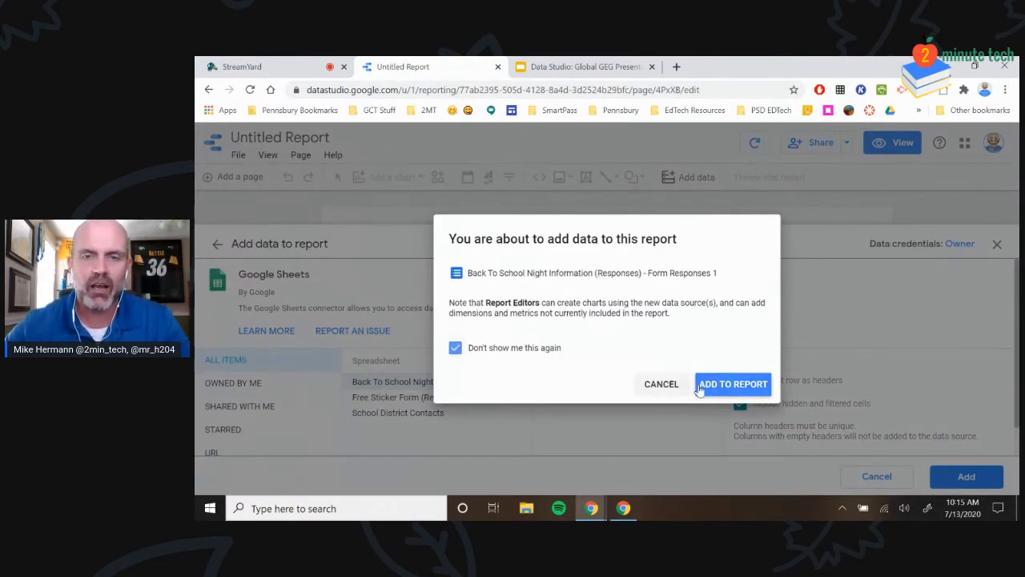
left_click(727, 384)
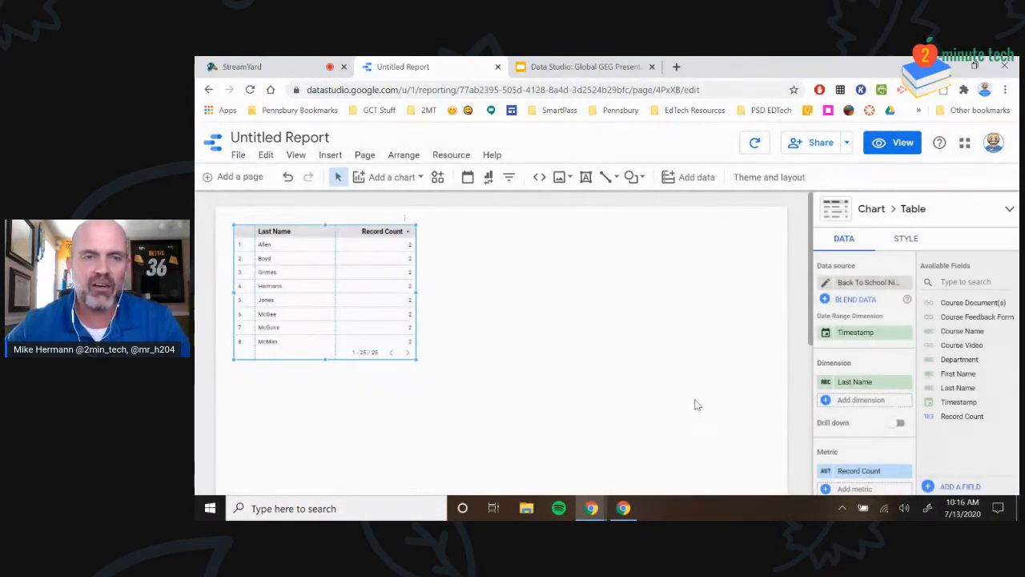
Move the Last Name / Record Count table lower on the page and enlarge it considerably
left_click_drag(389, 336, 419, 377)
left_click_drag(448, 408, 706, 486)
scroll(695, 384, "down", 1)
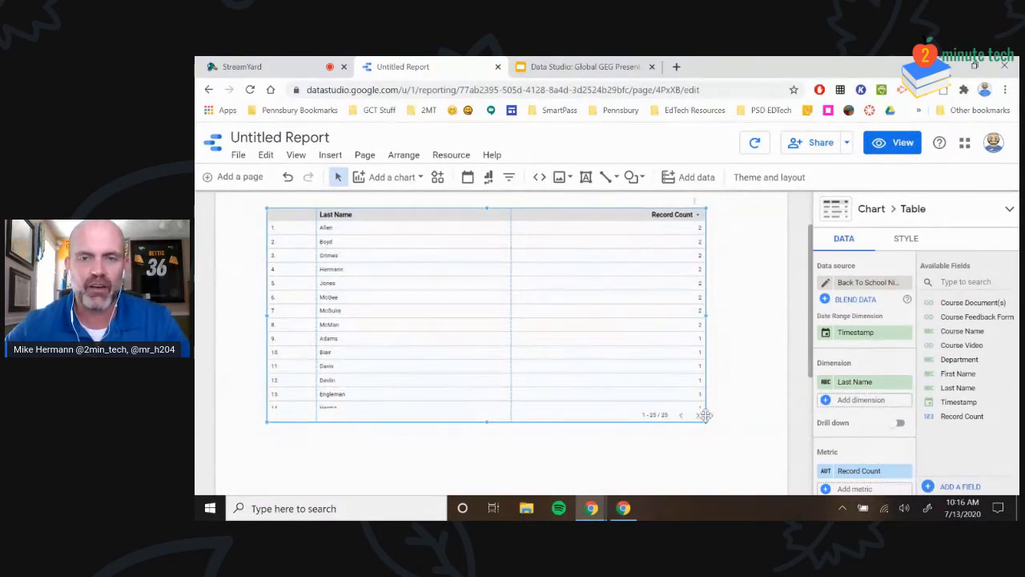
left_click_drag(704, 417, 711, 428)
scroll(730, 386, "up", 1)
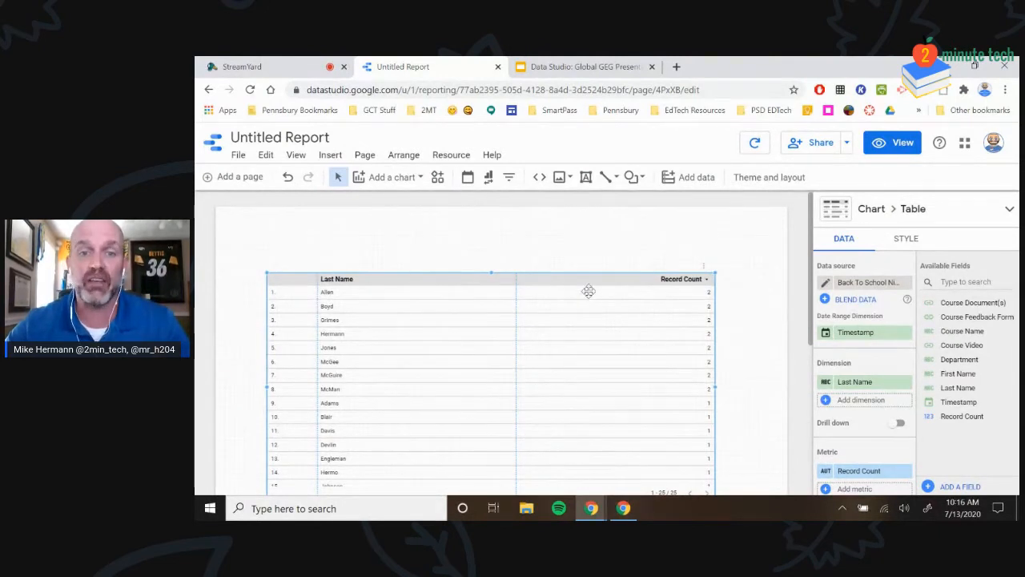
left_click_drag(586, 278, 596, 287)
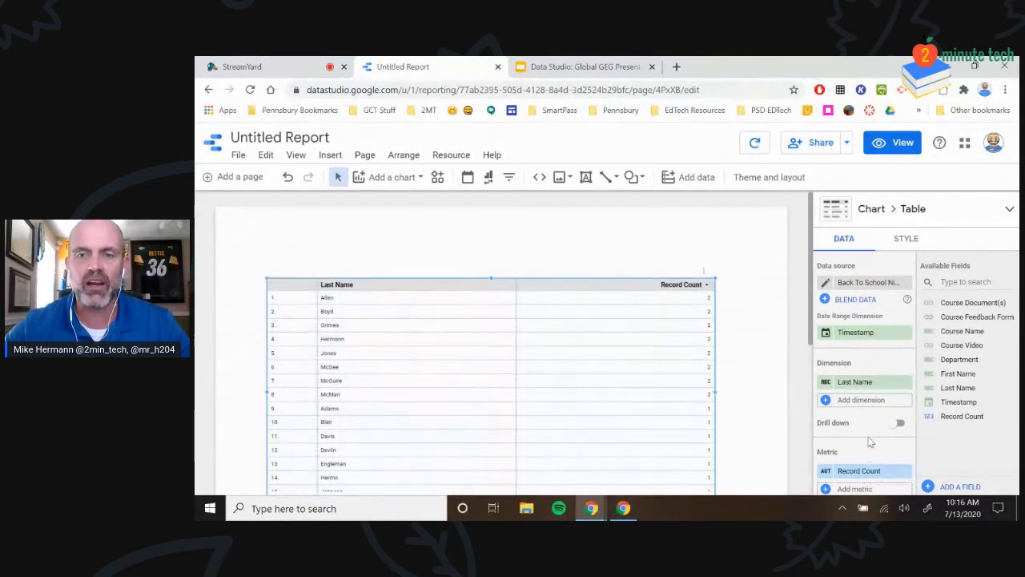
Nudge the Last Name table up and left so its page controls fit on the page
scroll(854, 377, "down", 2)
scroll(857, 397, "up", 2)
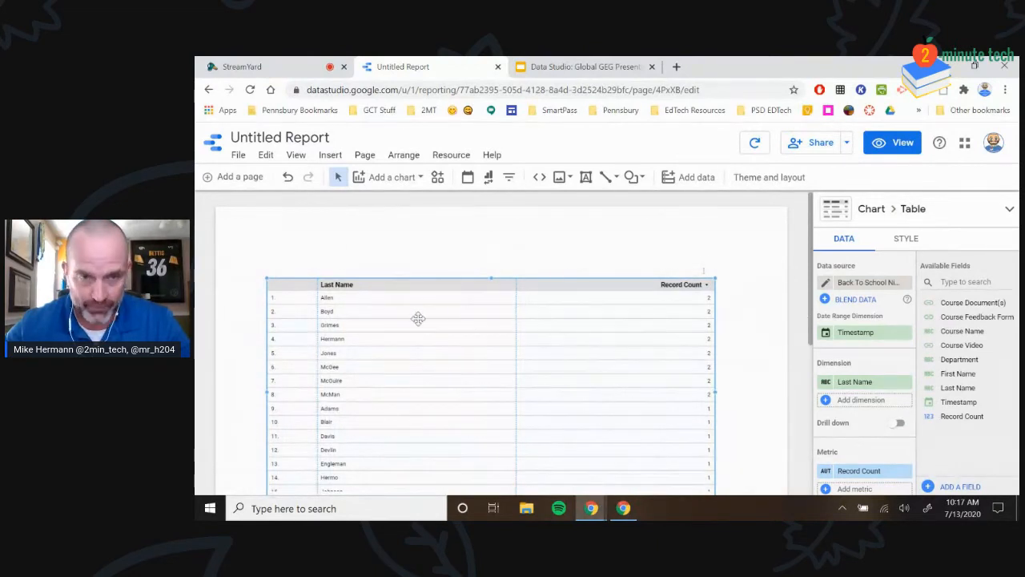
left_click_drag(405, 281, 396, 266)
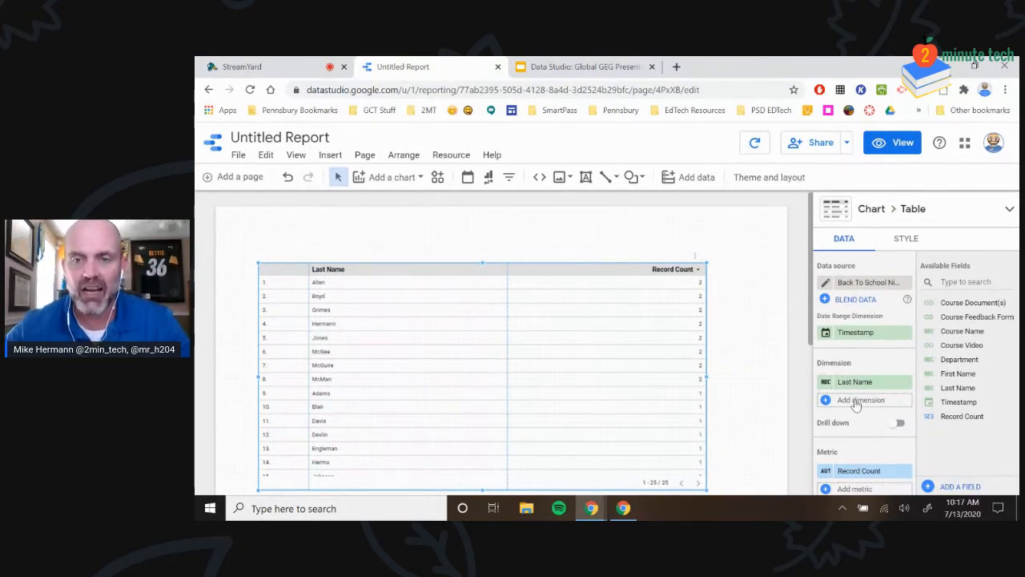
Add First Name as a dimension placed before Last Name and widen its column slightly
left_click(826, 400)
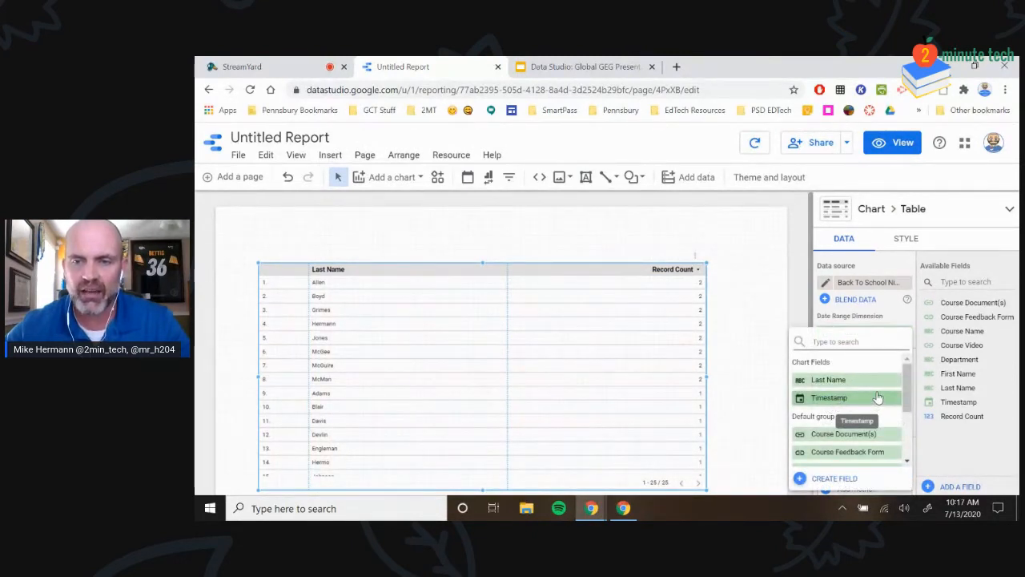
scroll(877, 398, "down", 5)
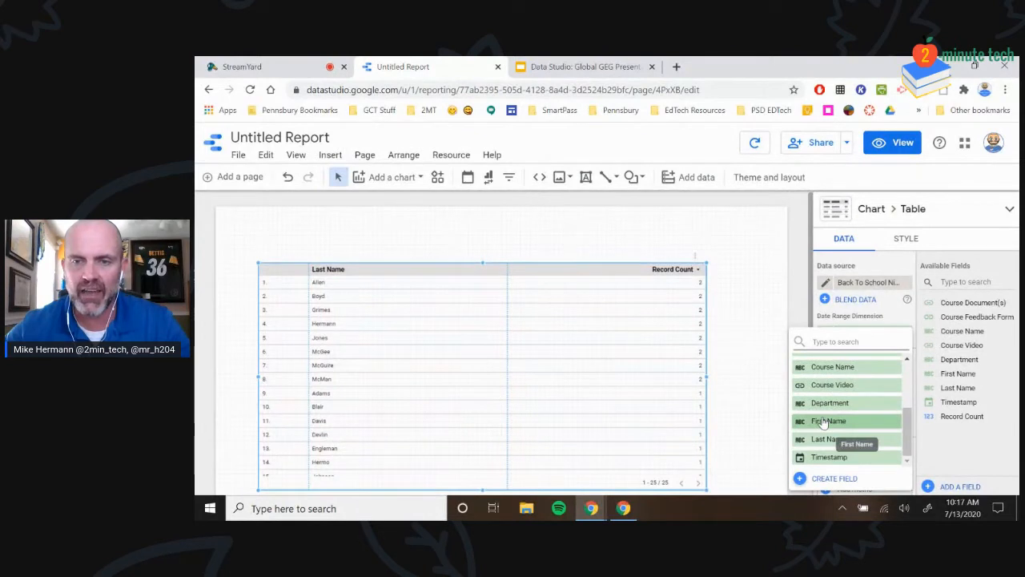
left_click(823, 422)
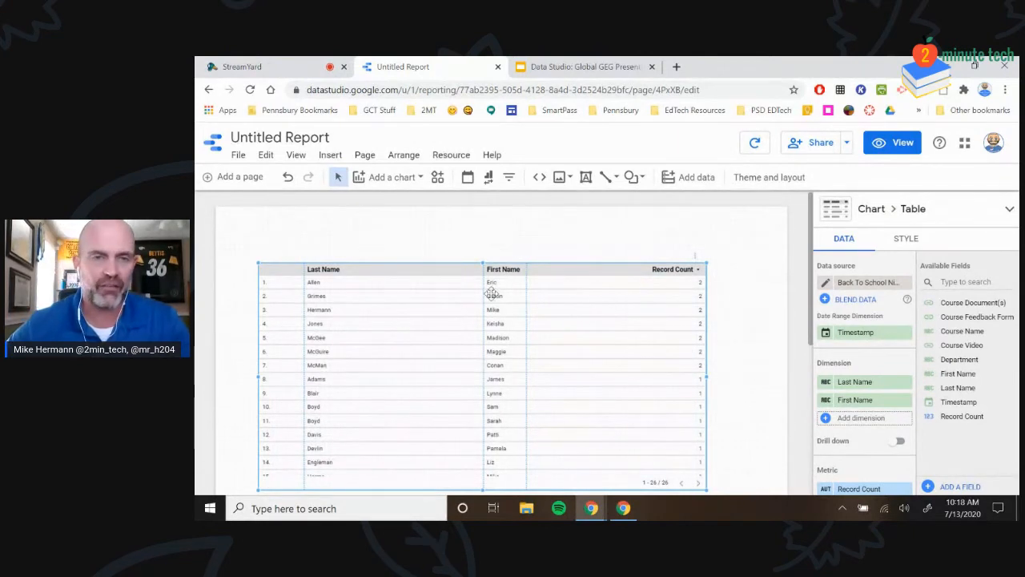
left_click(857, 402)
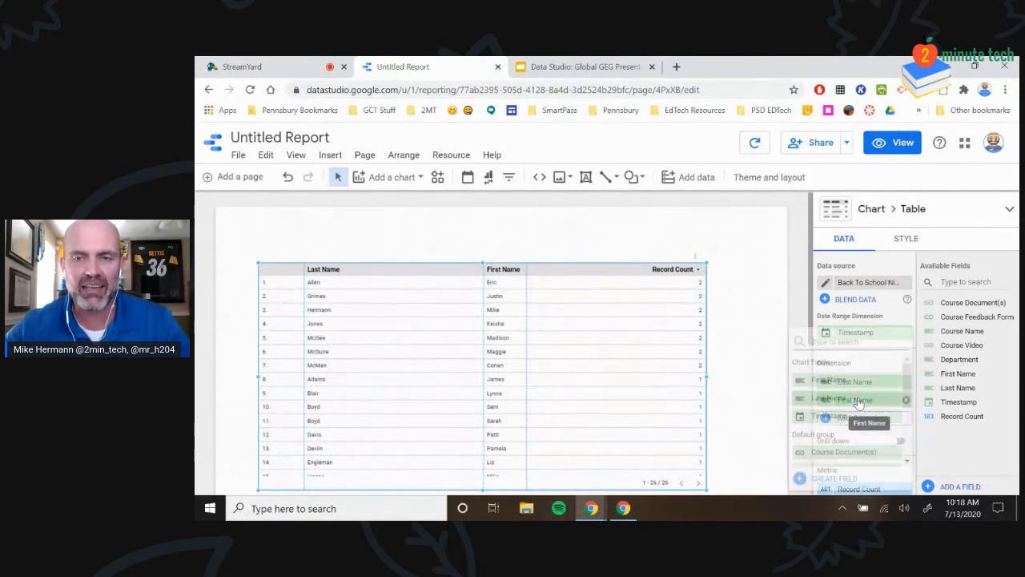
left_click(792, 332)
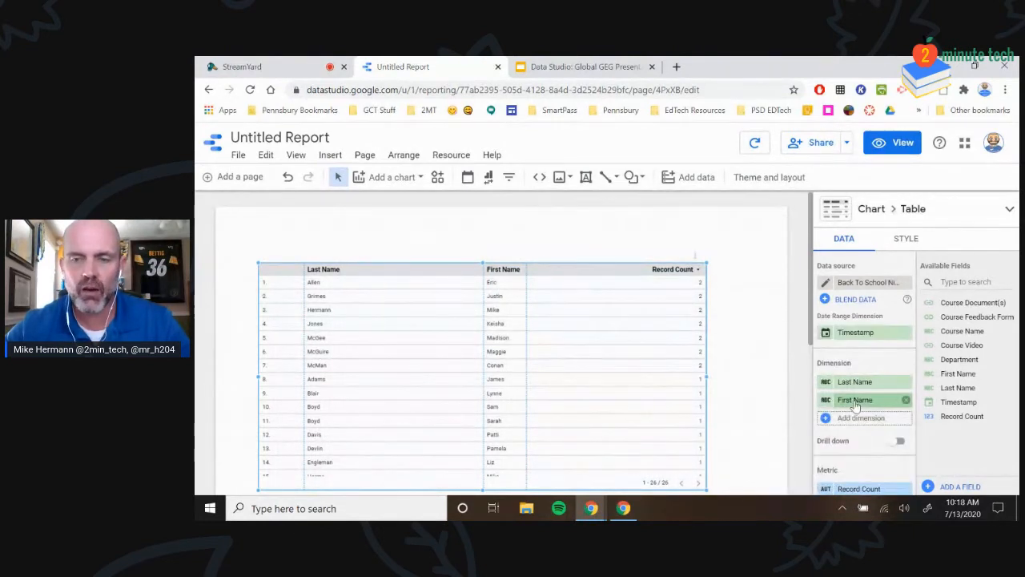
left_click_drag(855, 403, 841, 382)
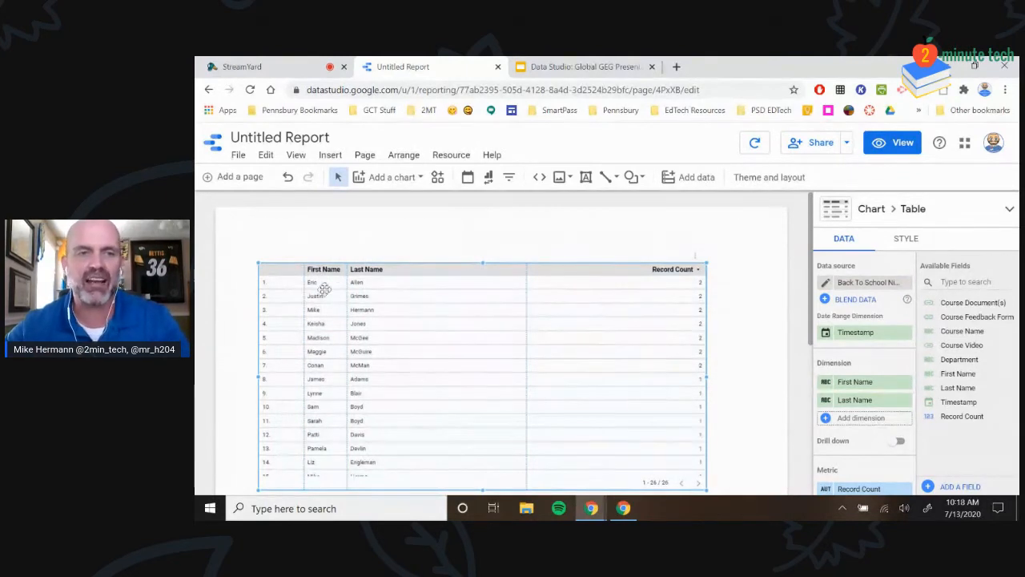
left_click_drag(346, 270, 363, 270)
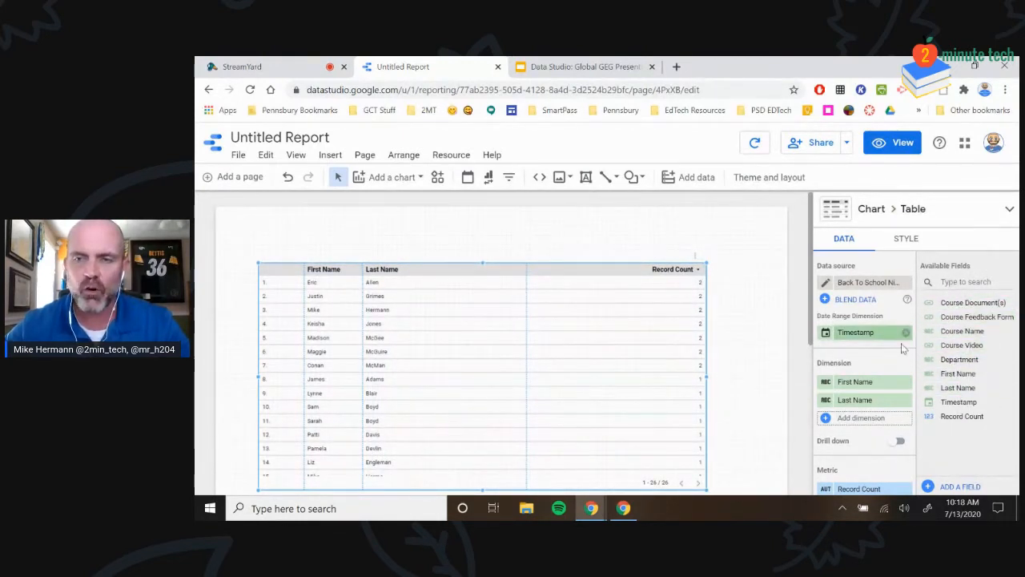
Add Department and Course Name as further dimension columns in the table
left_click_drag(949, 362, 841, 430)
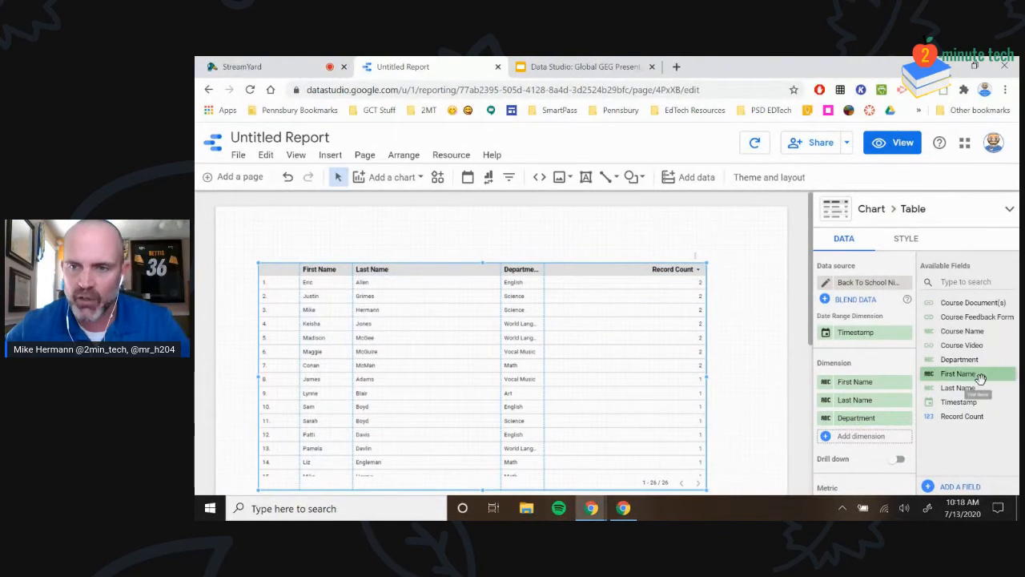
left_click_drag(961, 331, 849, 453)
left_click_drag(961, 333, 842, 439)
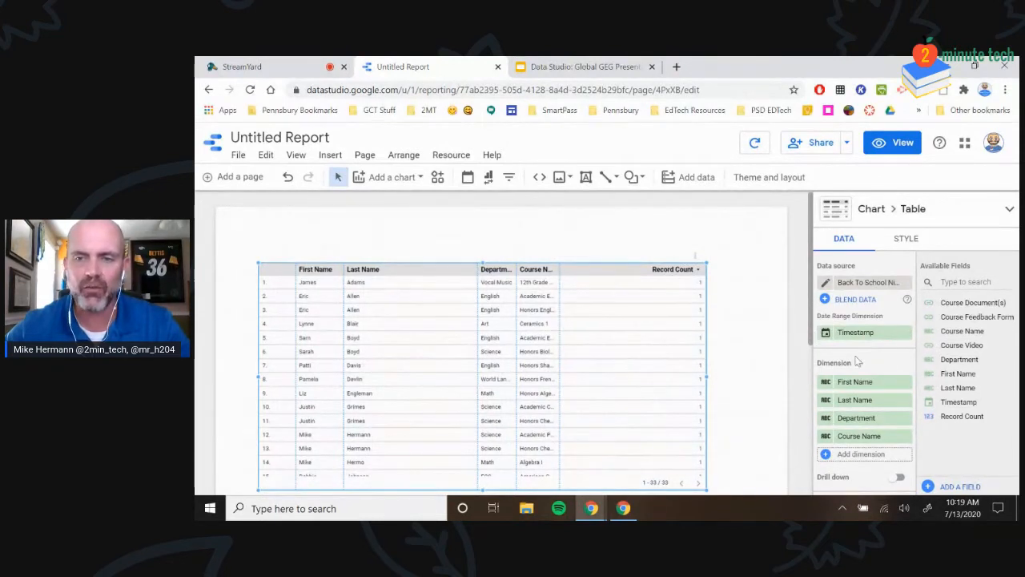
scroll(825, 352, "down", 2)
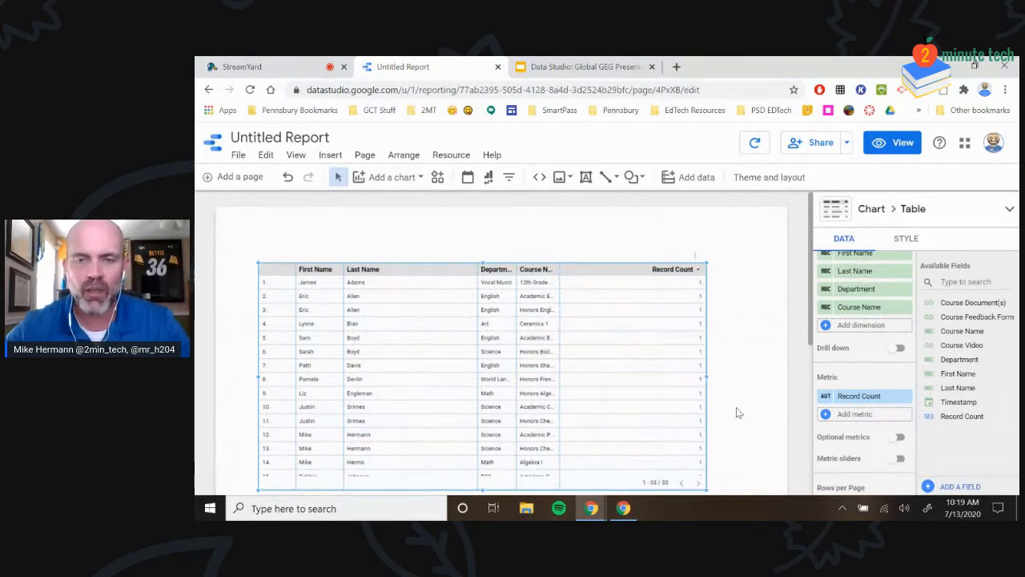
scroll(873, 398, "up", 3)
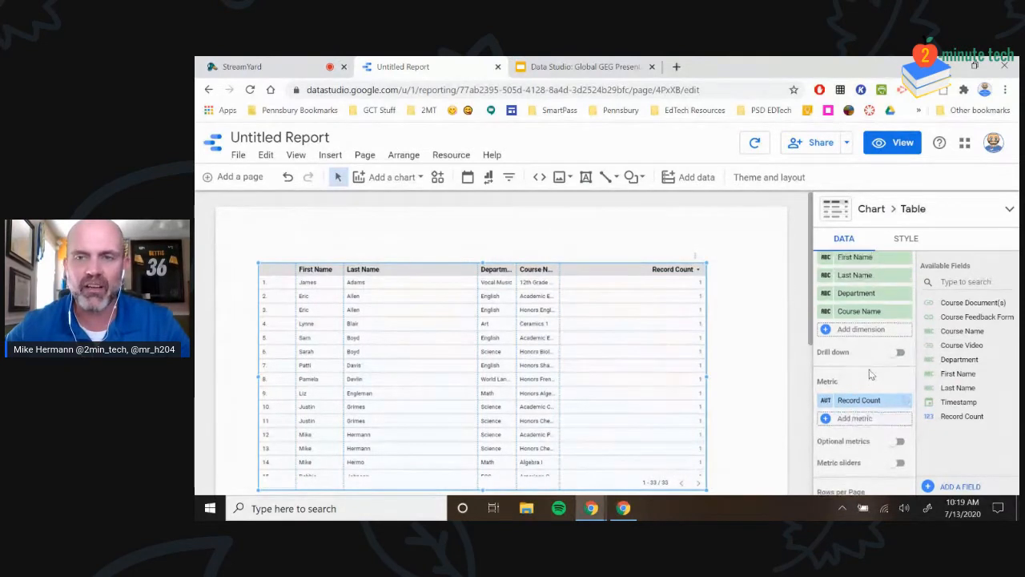
scroll(856, 398, "down", 3)
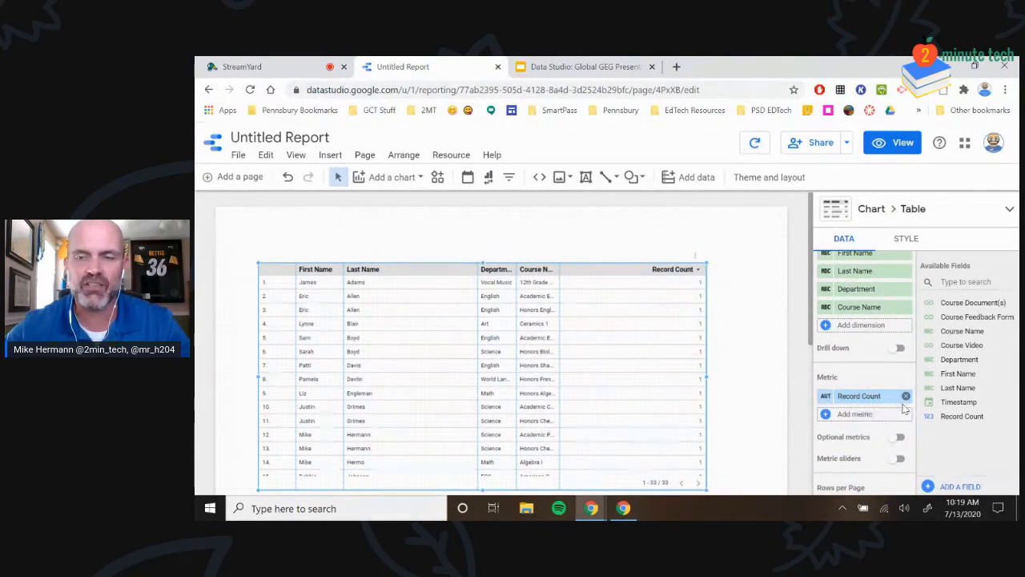
Remove the Record Count metric, narrow the Last Name column and widen Course Name
left_click(906, 396)
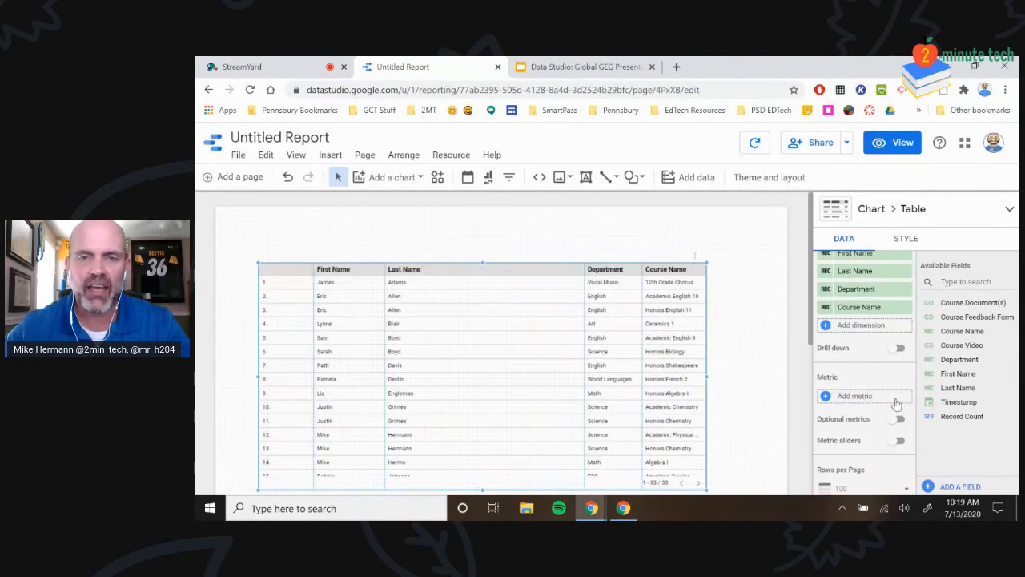
left_click_drag(589, 276, 503, 284)
left_click_drag(641, 273, 555, 272)
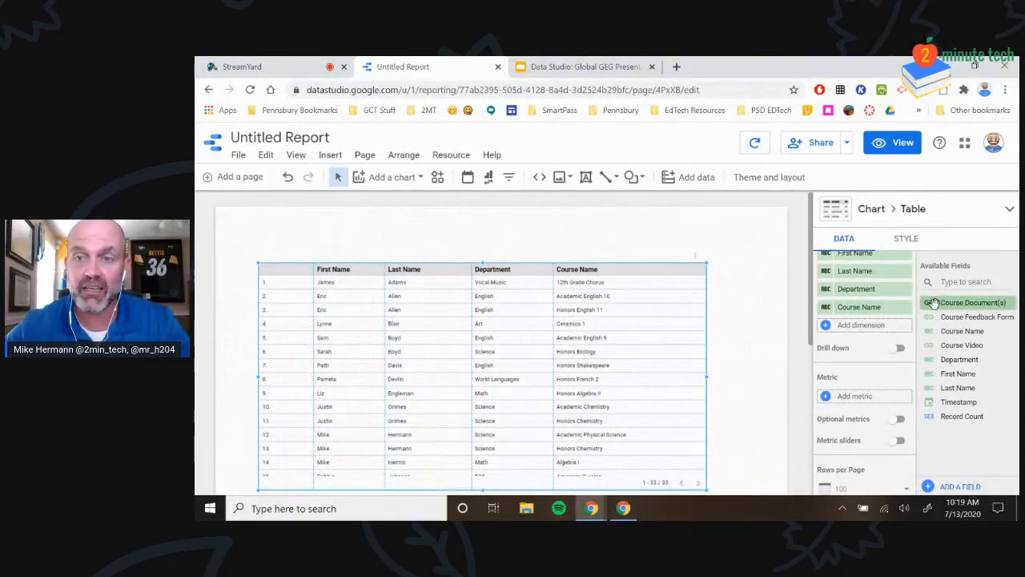
Add a widened Course Document(s) links column, then remove it from the table again
left_click_drag(933, 305, 836, 332)
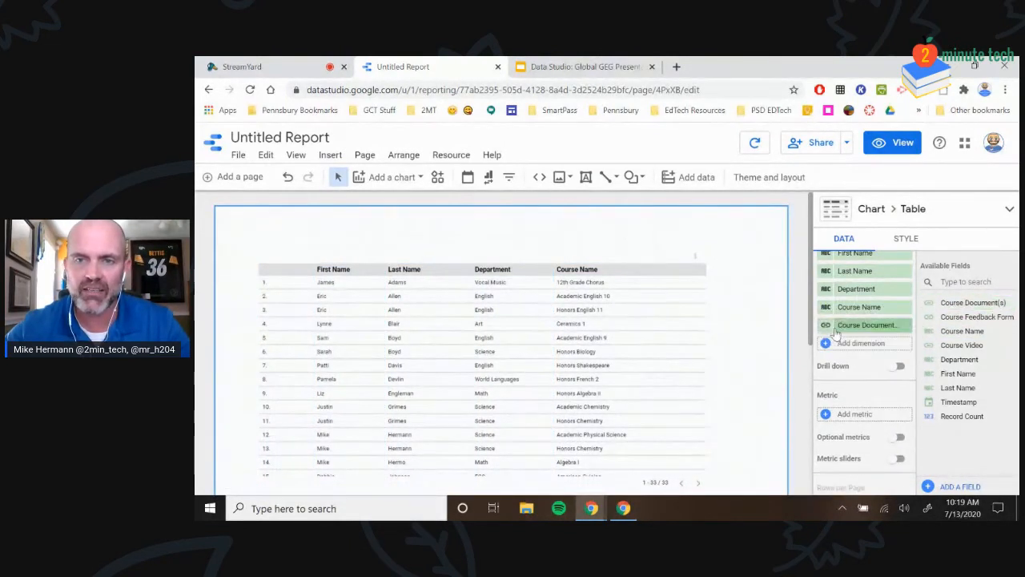
left_click_drag(662, 266, 600, 266)
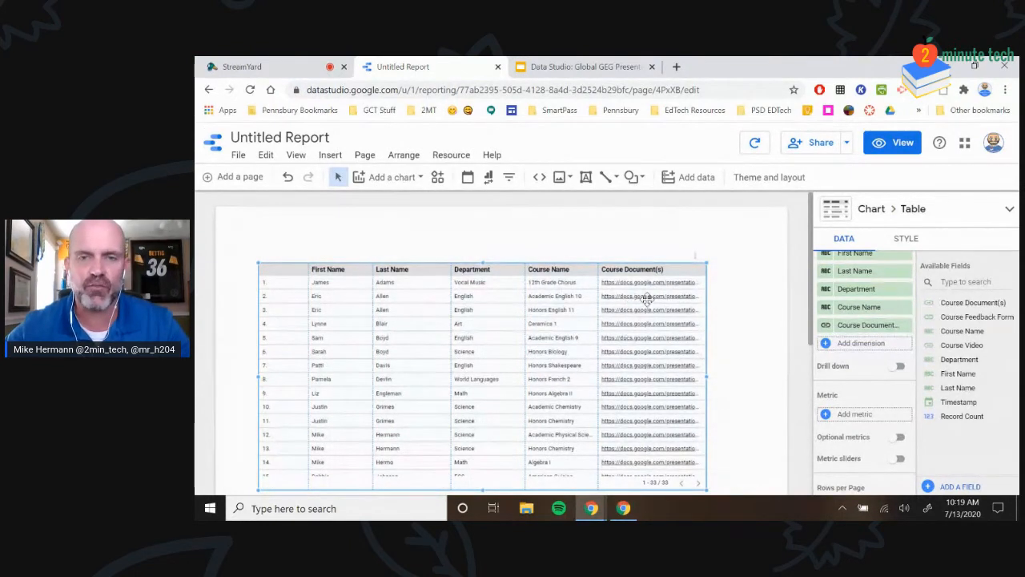
scroll(643, 294, "down", 2)
scroll(641, 300, "up", 2)
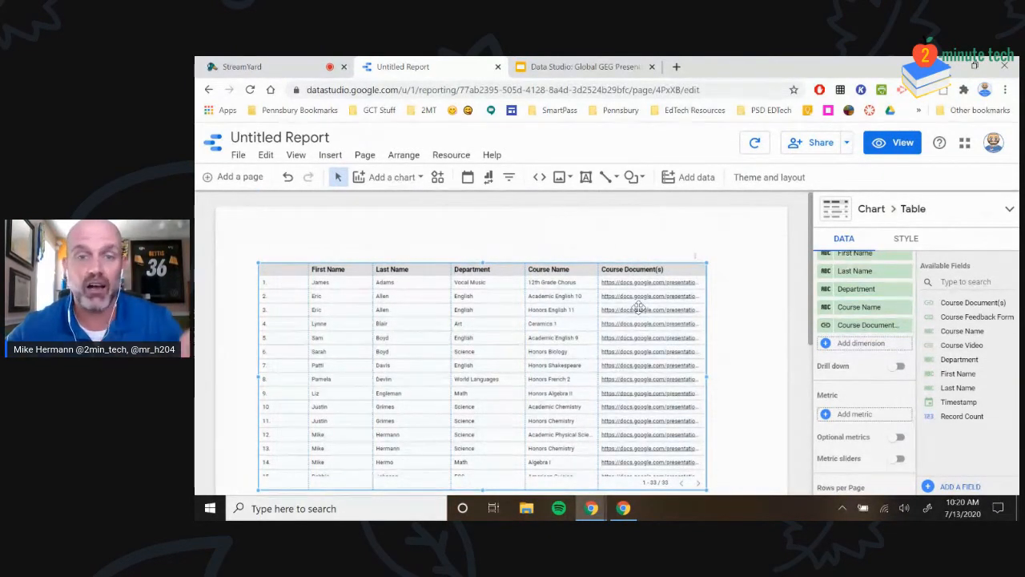
left_click(906, 325)
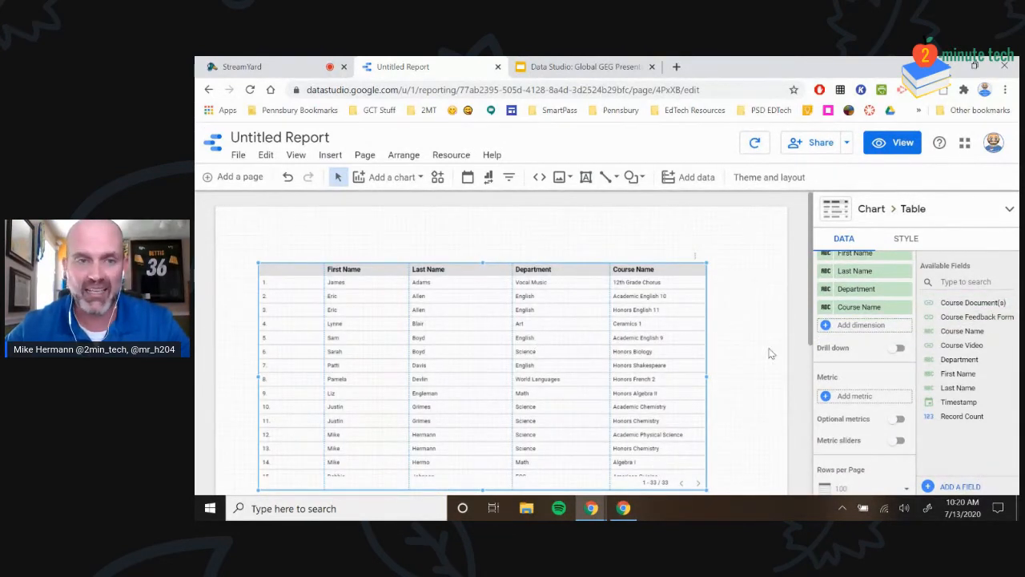
View the table's Rows per Page options, keeping it at 100 rows per page
scroll(863, 369, "down", 3)
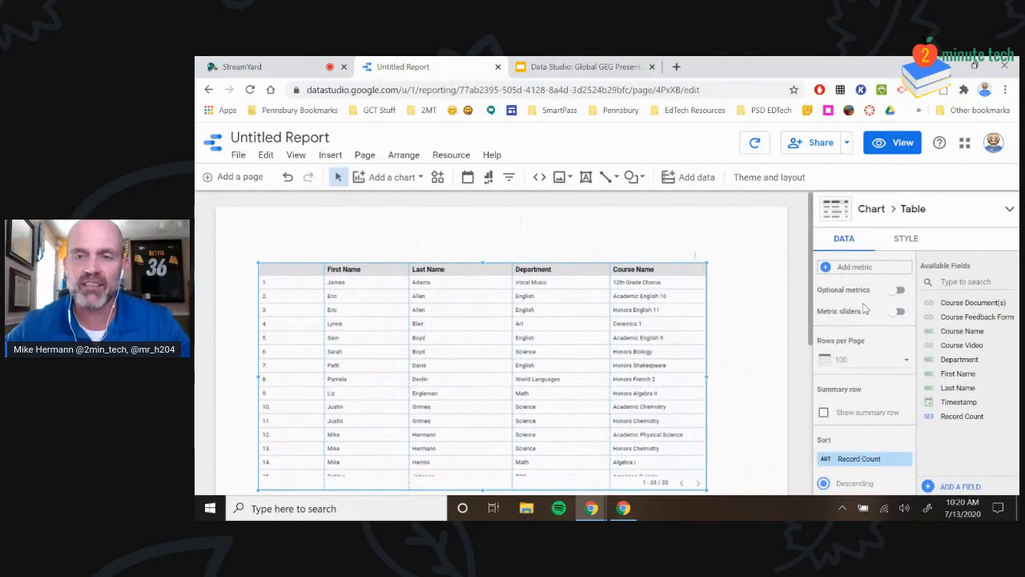
scroll(864, 309, "down", 2)
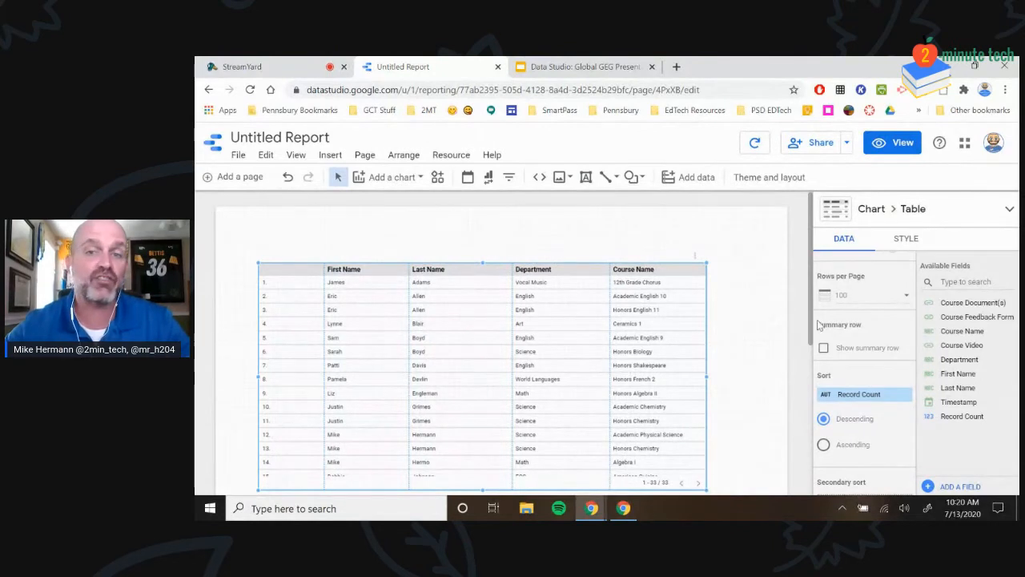
left_click(858, 295)
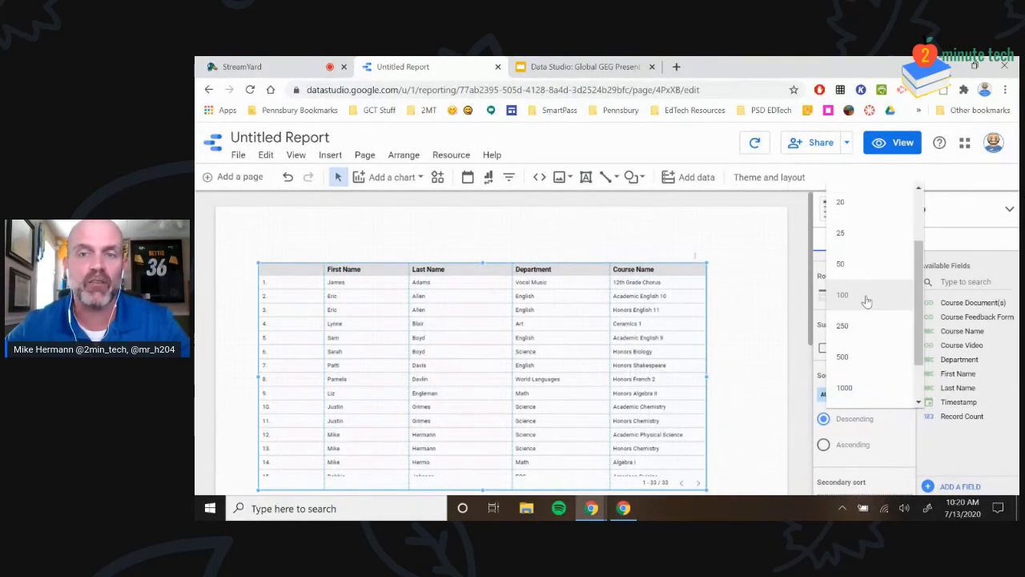
scroll(873, 241, "up", 3)
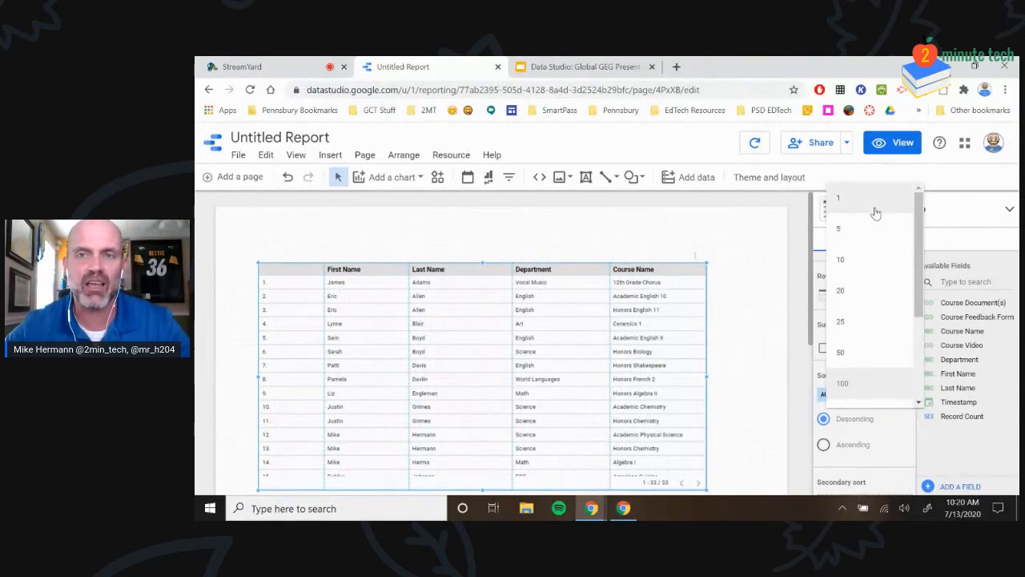
scroll(866, 252, "down", 2)
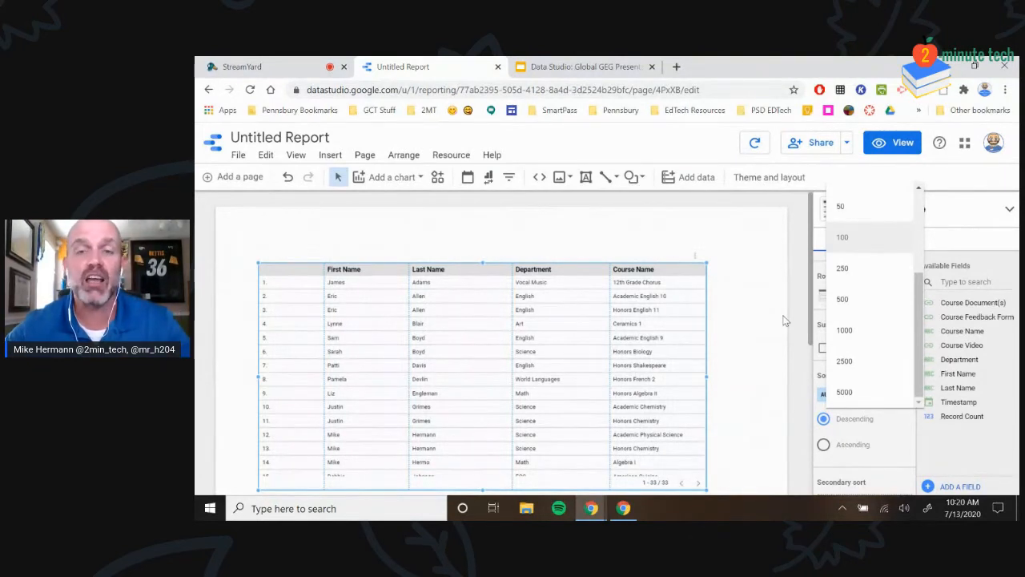
Set the staff table's sort field to Last Name, Ascending (A to Z)
left_click(789, 275)
left_click(565, 297)
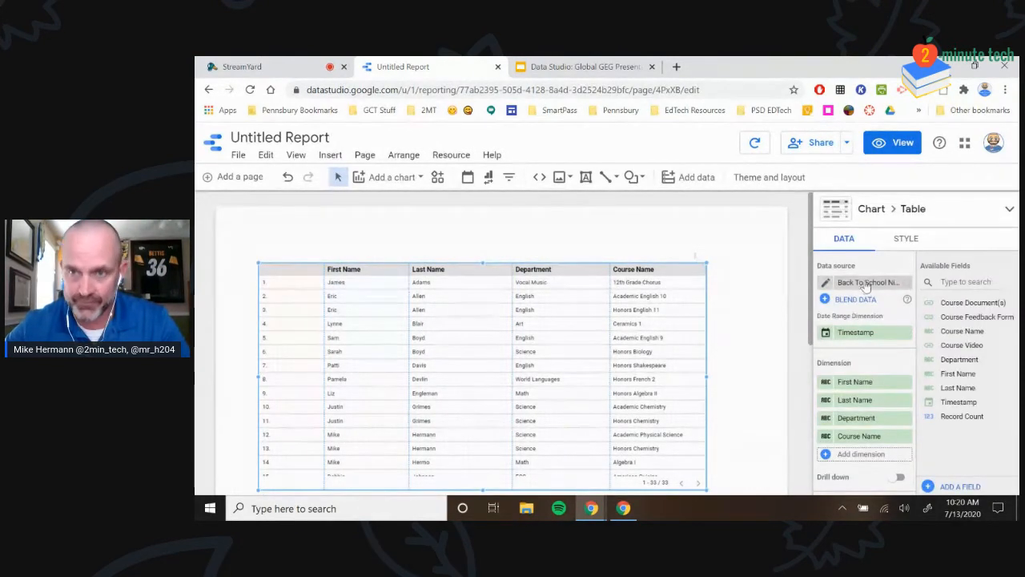
scroll(881, 340, "down", 5)
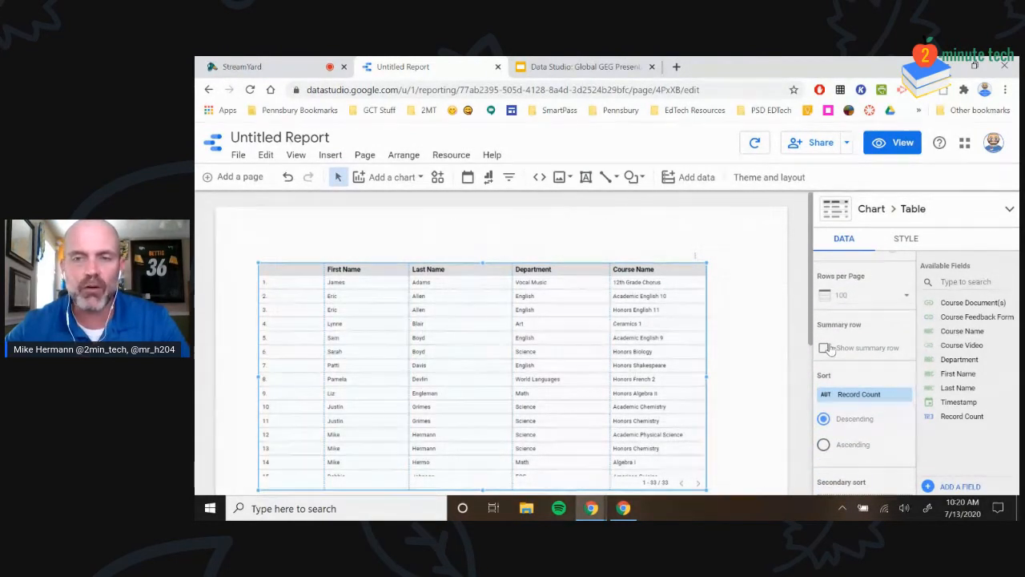
scroll(831, 345, "down", 1)
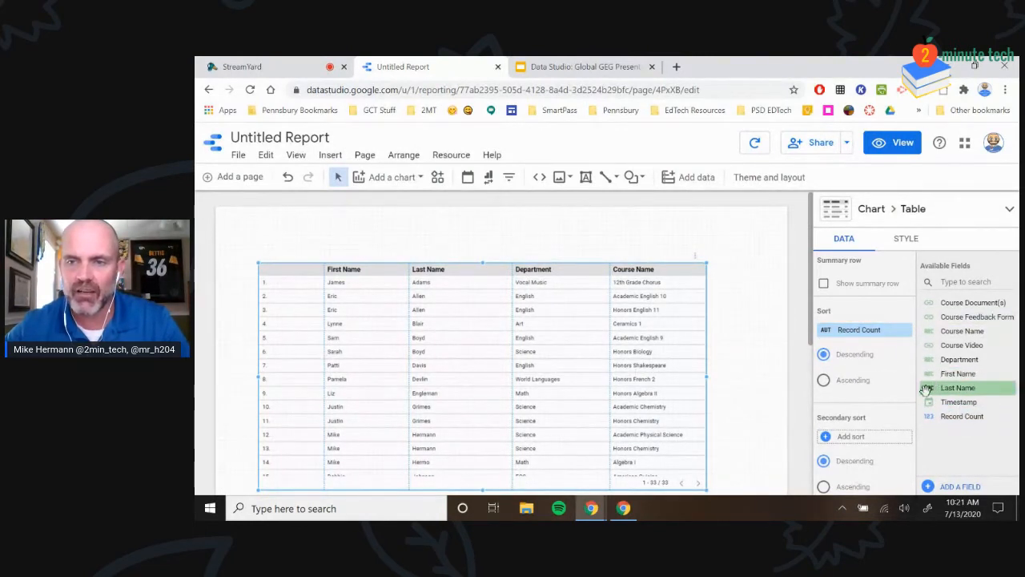
left_click_drag(942, 388, 865, 331)
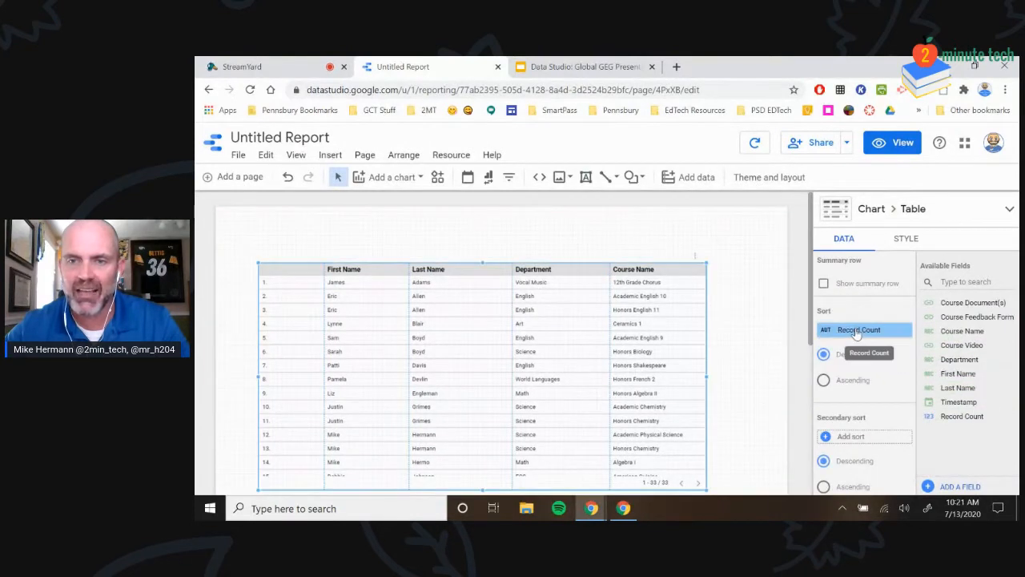
left_click(869, 329)
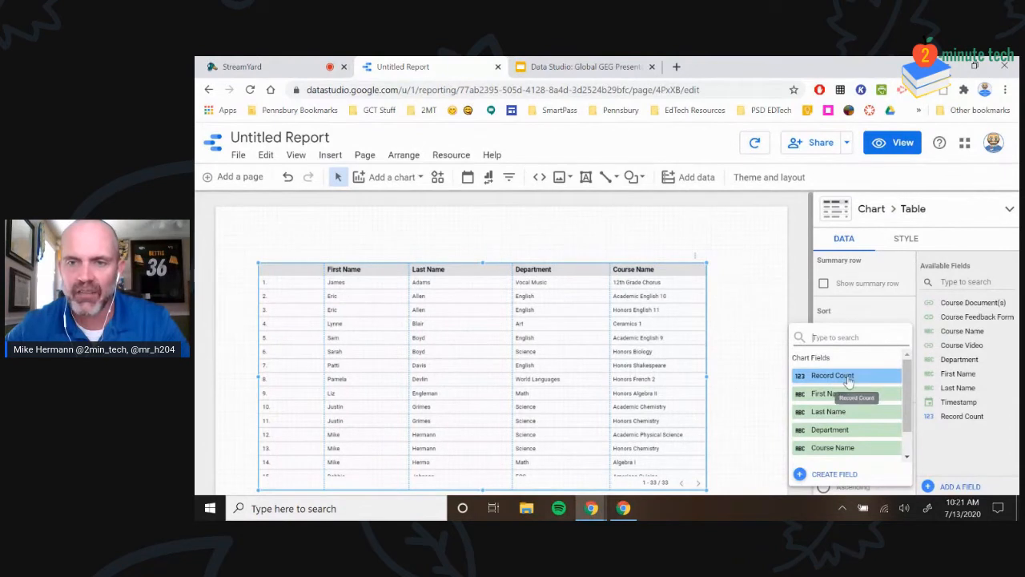
scroll(844, 387, "down", 1)
scroll(845, 388, "down", 1)
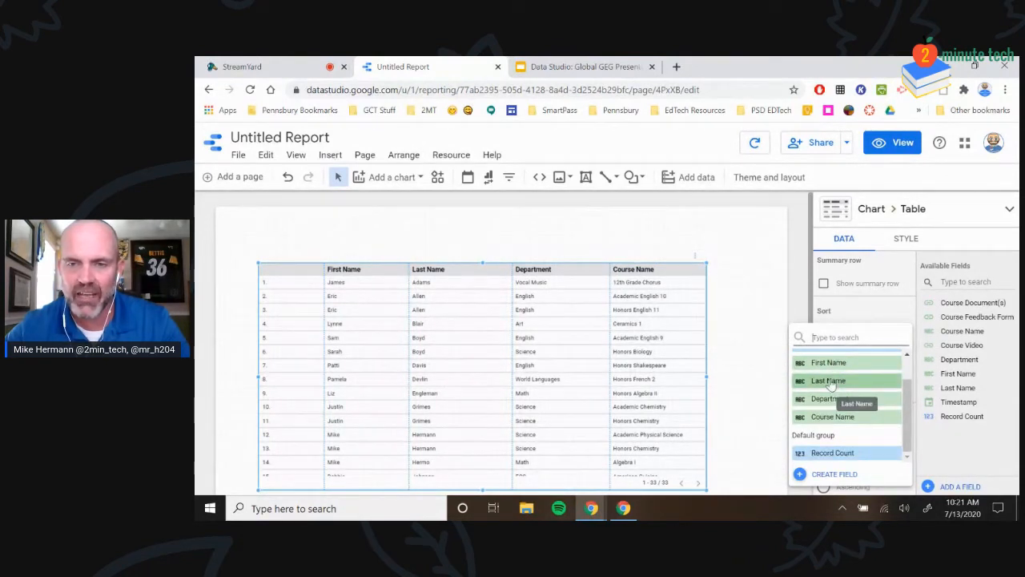
left_click(829, 381)
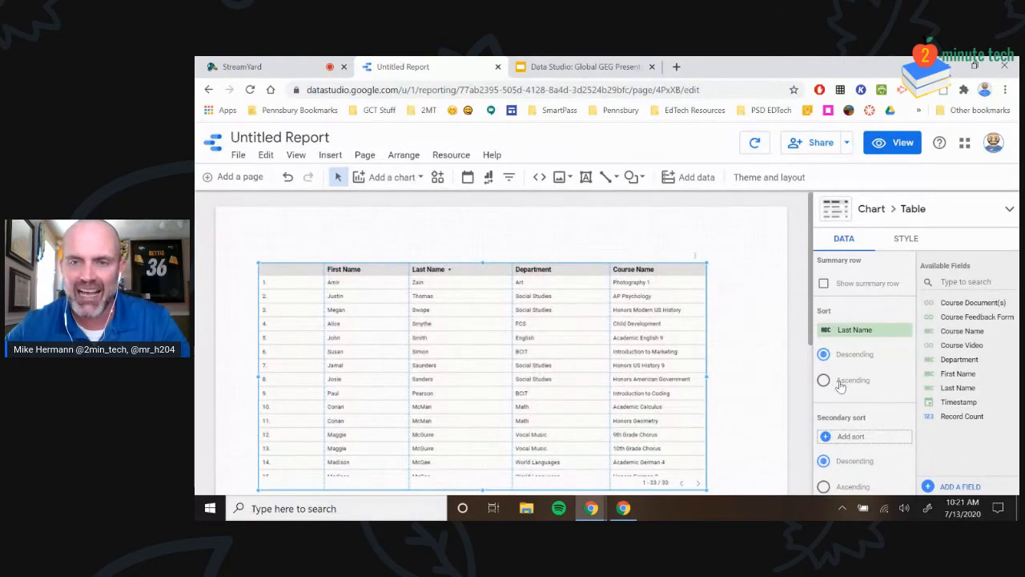
left_click(825, 381)
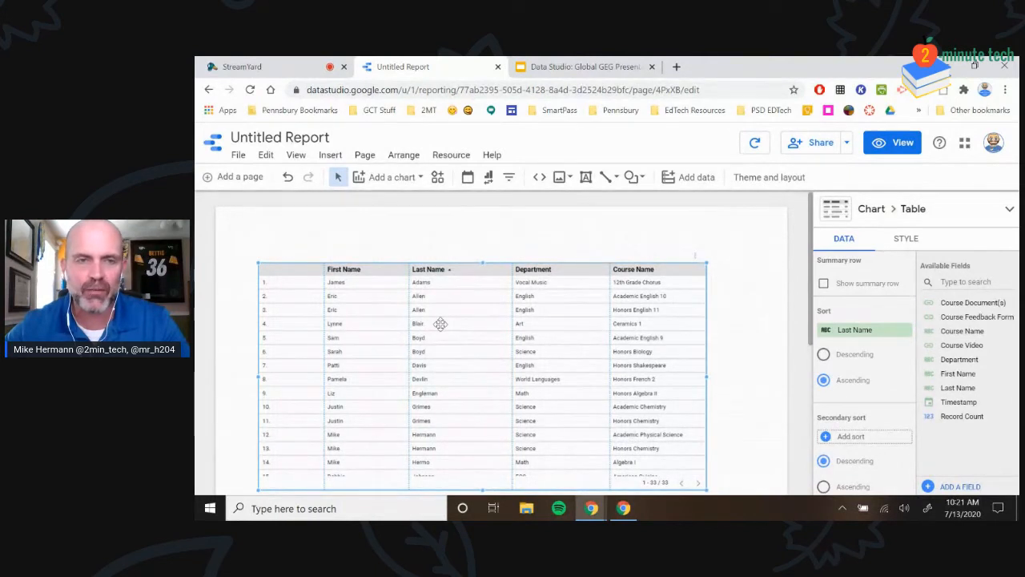
scroll(835, 388, "down", 1)
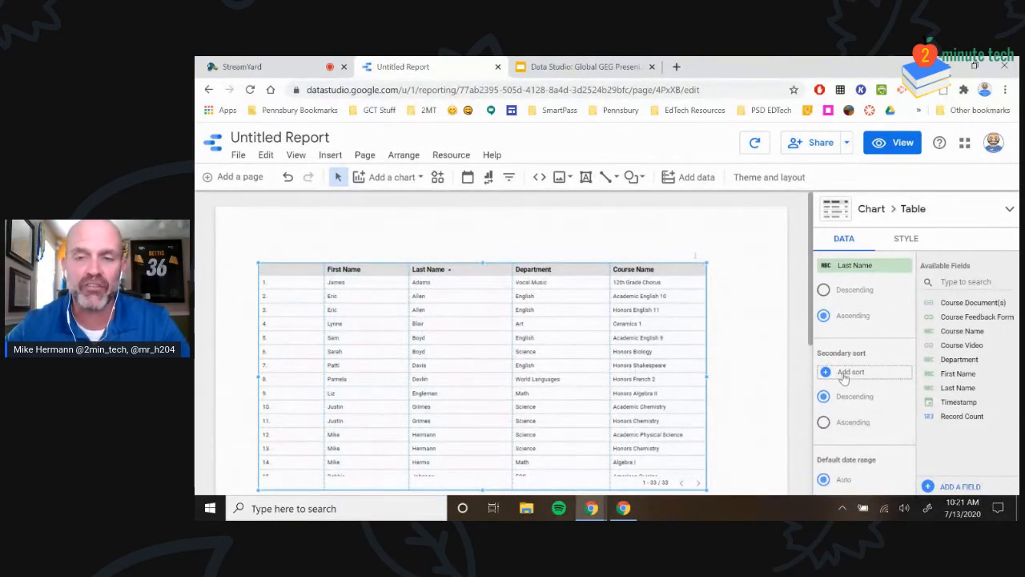
Add Department as an ascending secondary sort, then deselect the table
left_click(847, 372)
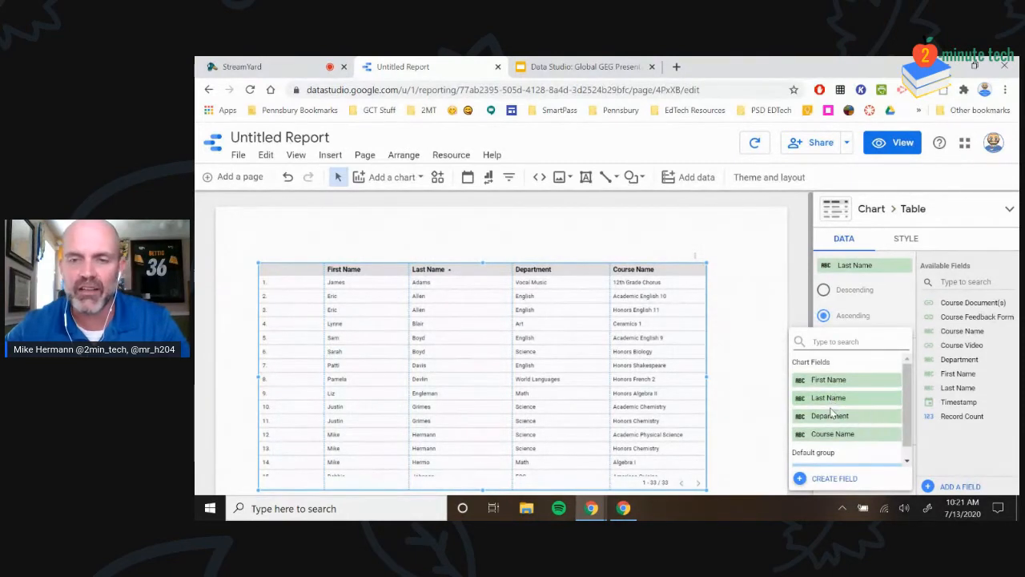
left_click(828, 416)
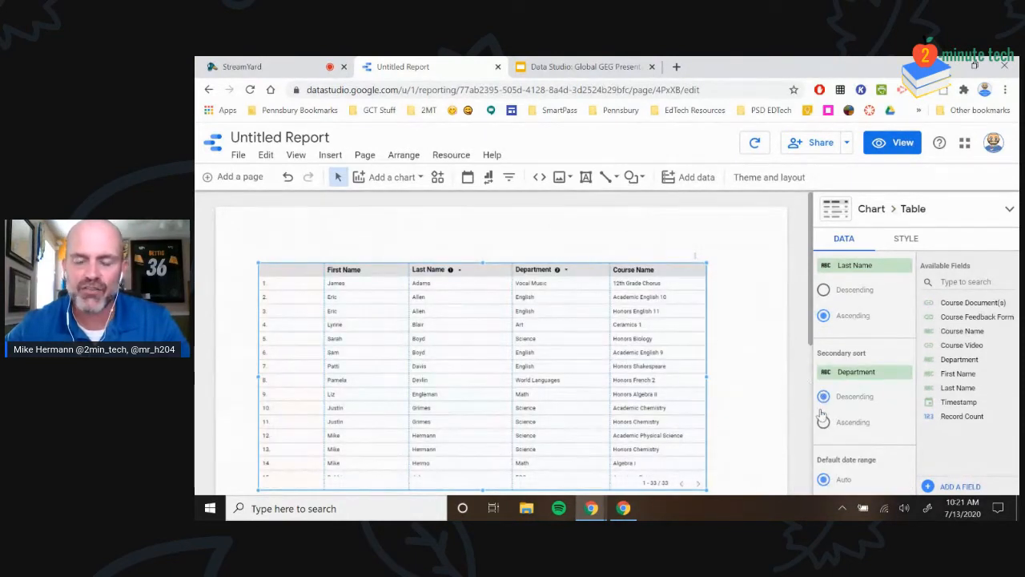
left_click(821, 424)
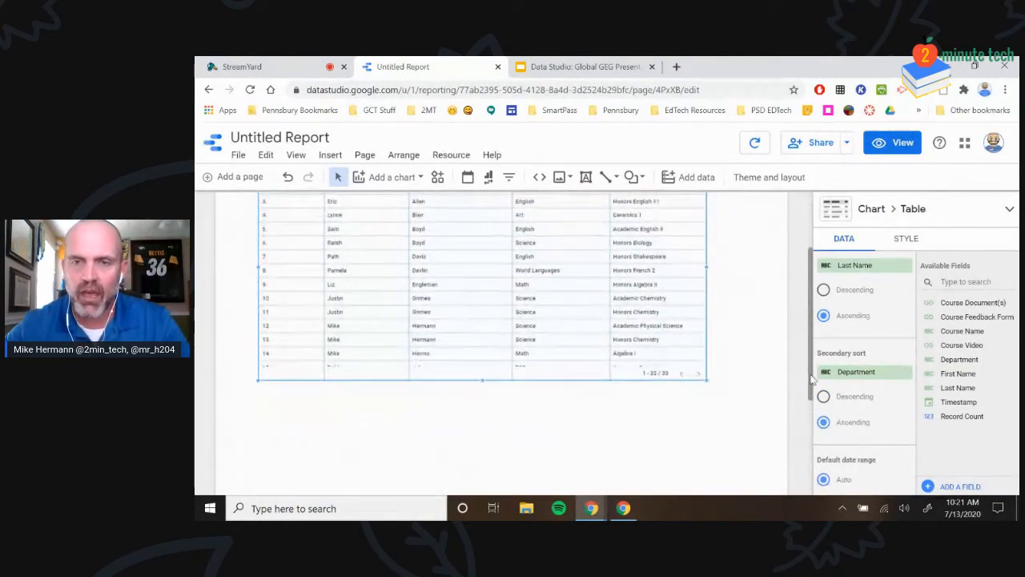
scroll(788, 338, "down", 1)
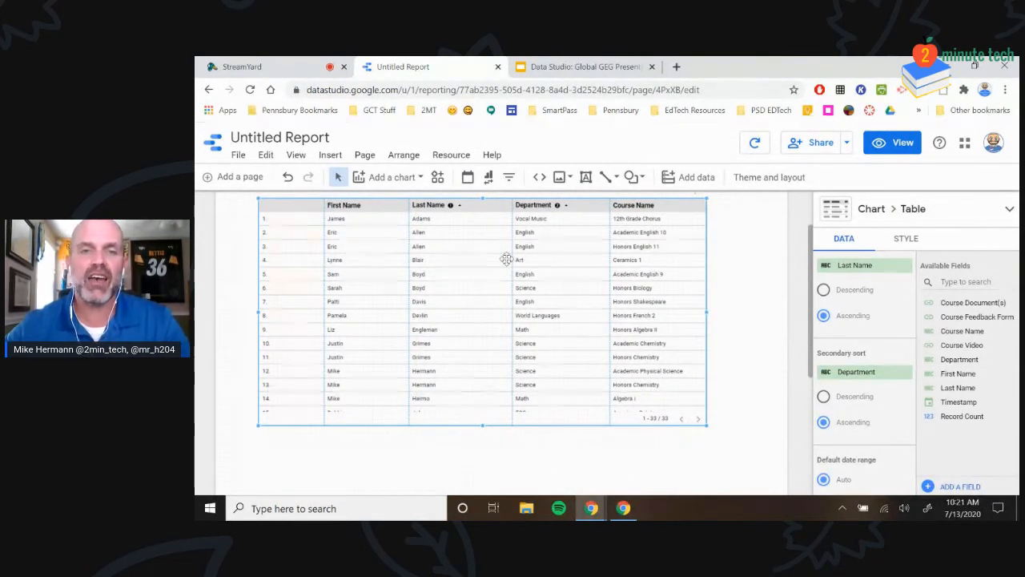
scroll(850, 340, "up", 5)
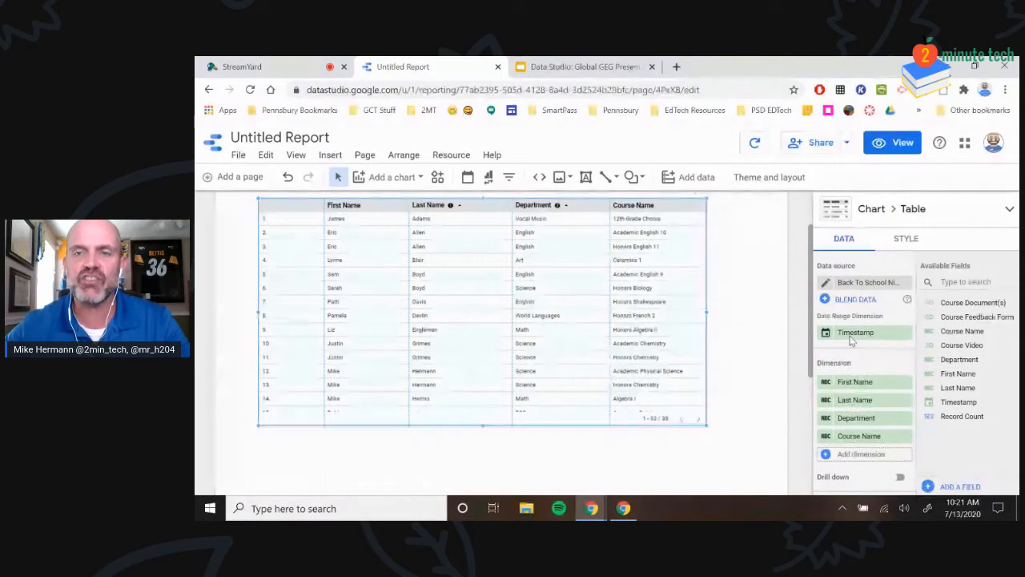
scroll(472, 342, "up", 2)
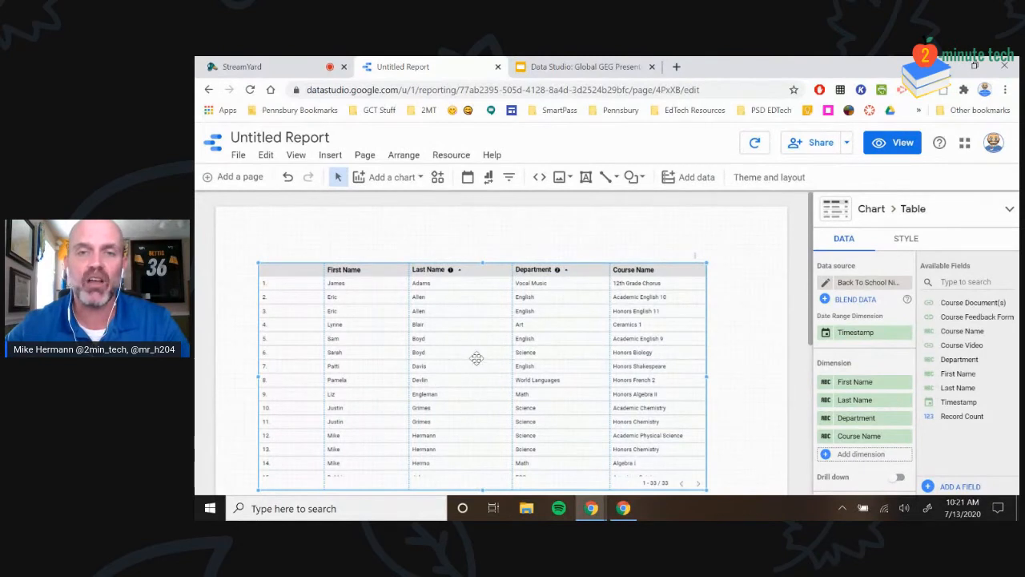
left_click(752, 299)
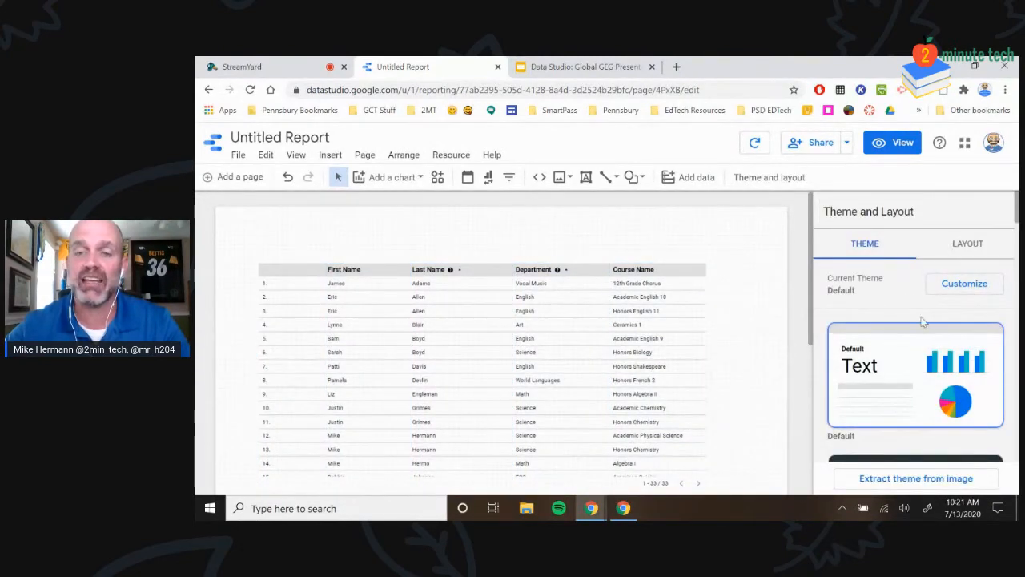
Drag the staff table slightly right and down, leaving room above for a header
left_click(579, 327)
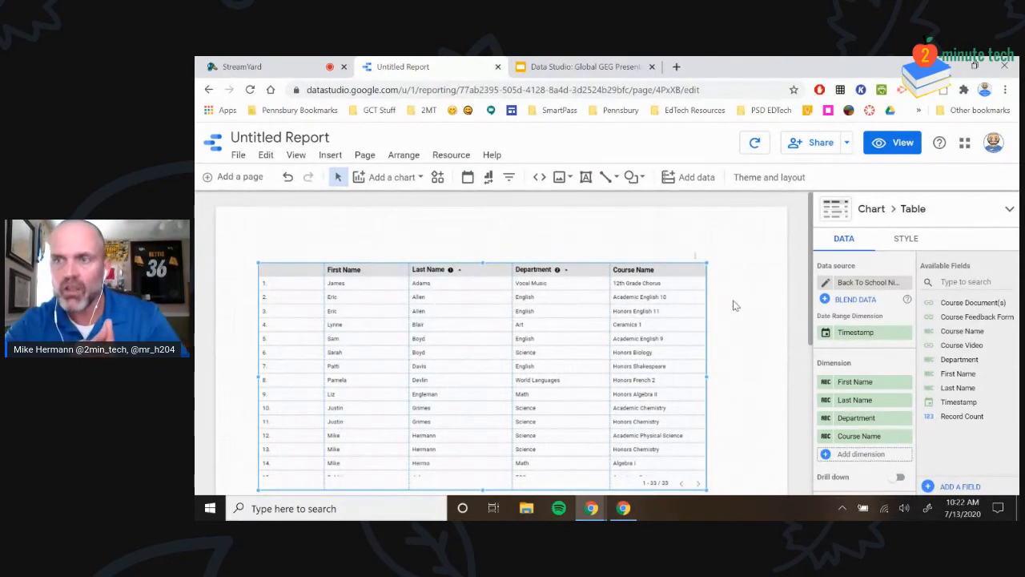
scroll(728, 297, "down", 2)
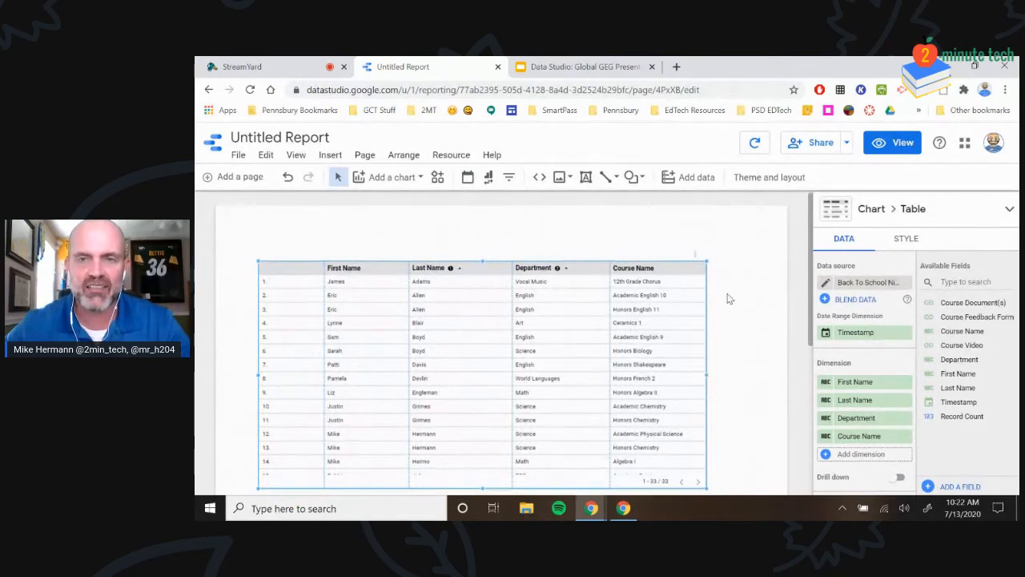
scroll(728, 297, "up", 2)
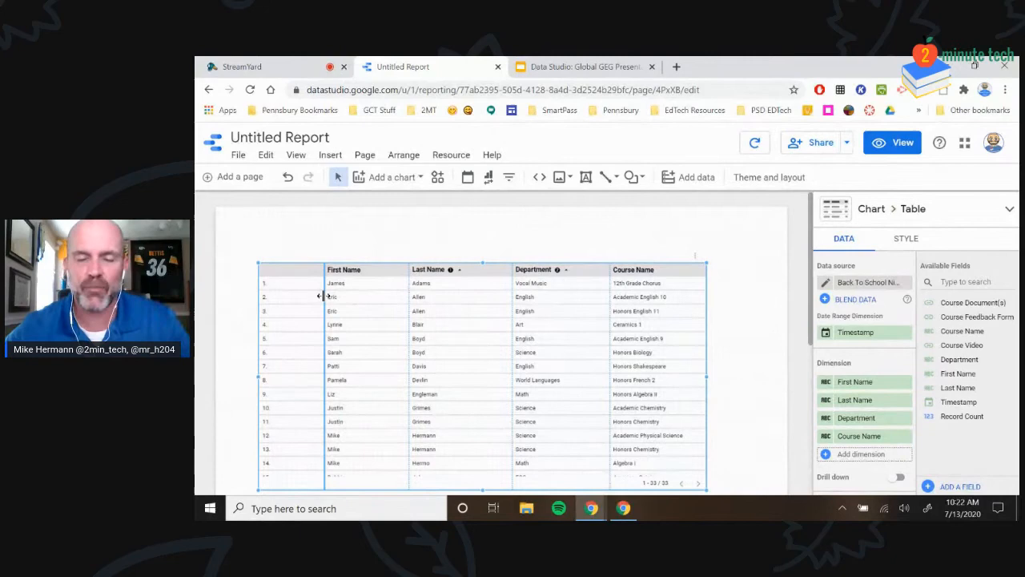
left_click_drag(549, 339, 558, 355)
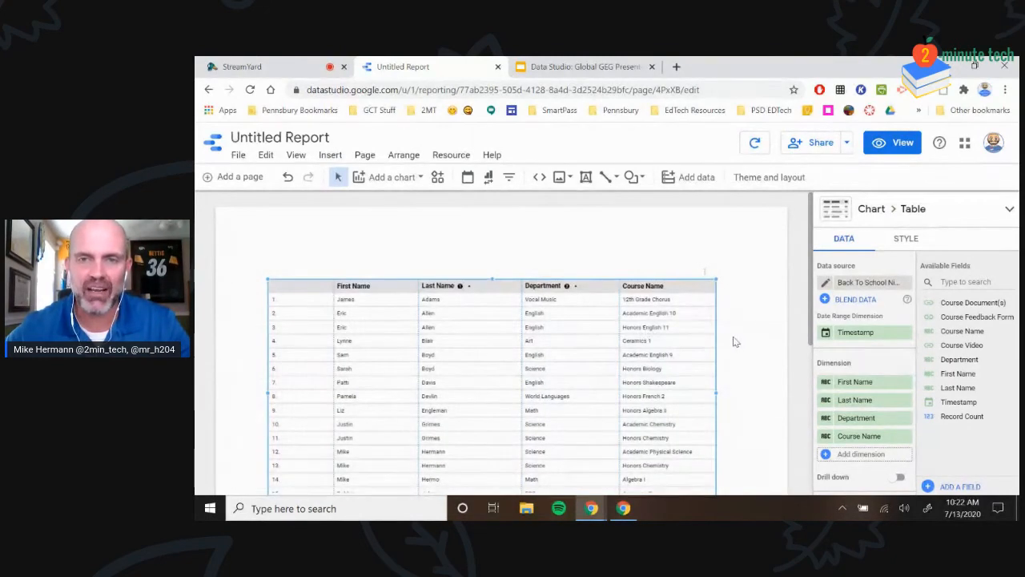
scroll(687, 320, "down", 1)
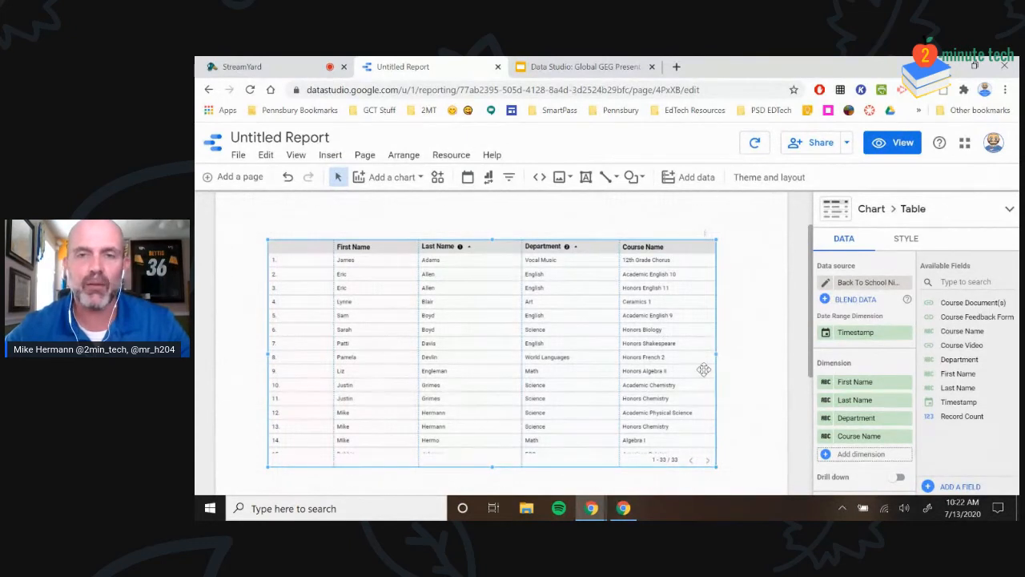
scroll(716, 359, "up", 2)
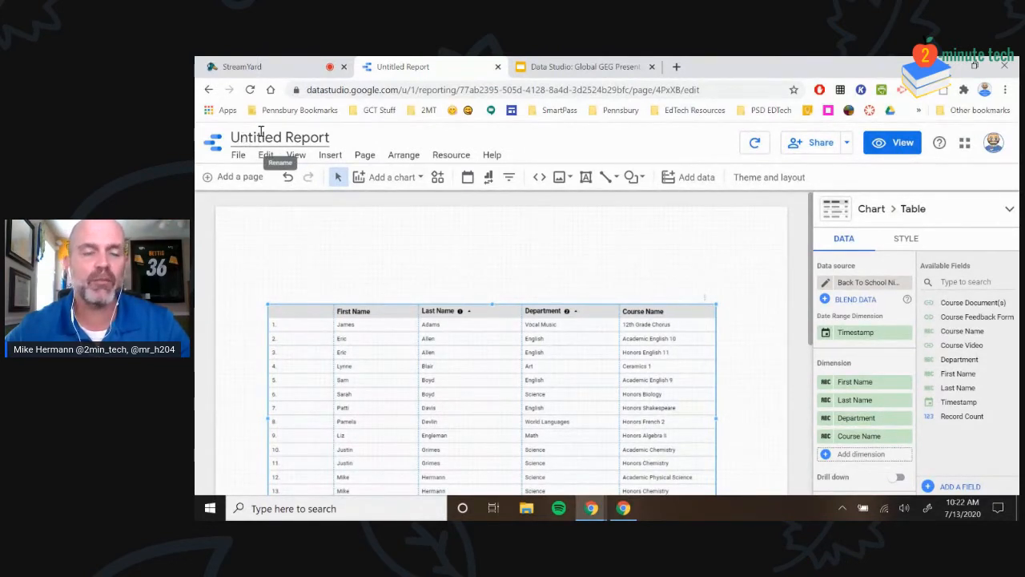
Retitle the report 'Back to School Night Information' and open the File menu
left_click(288, 137)
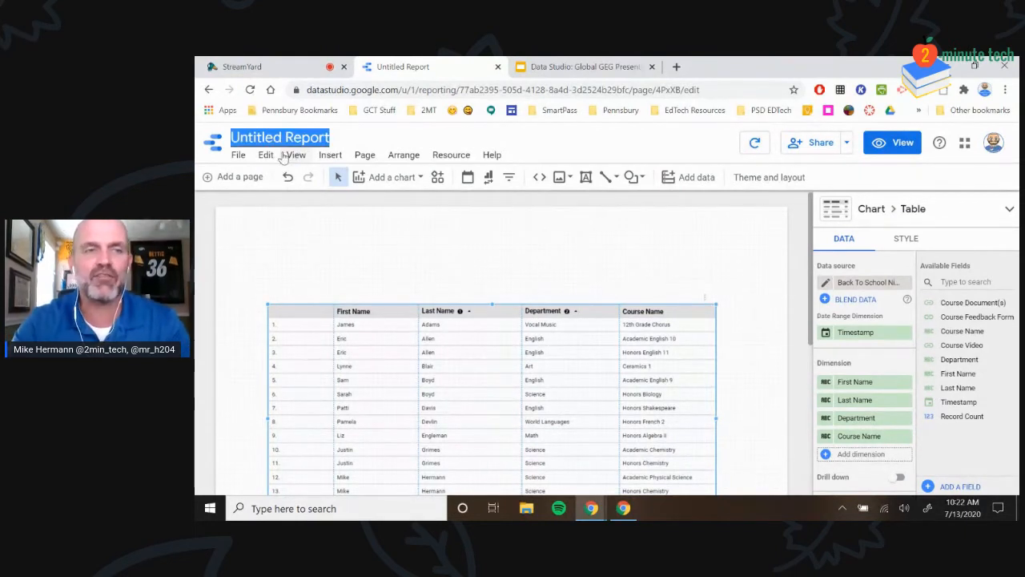
type("B")
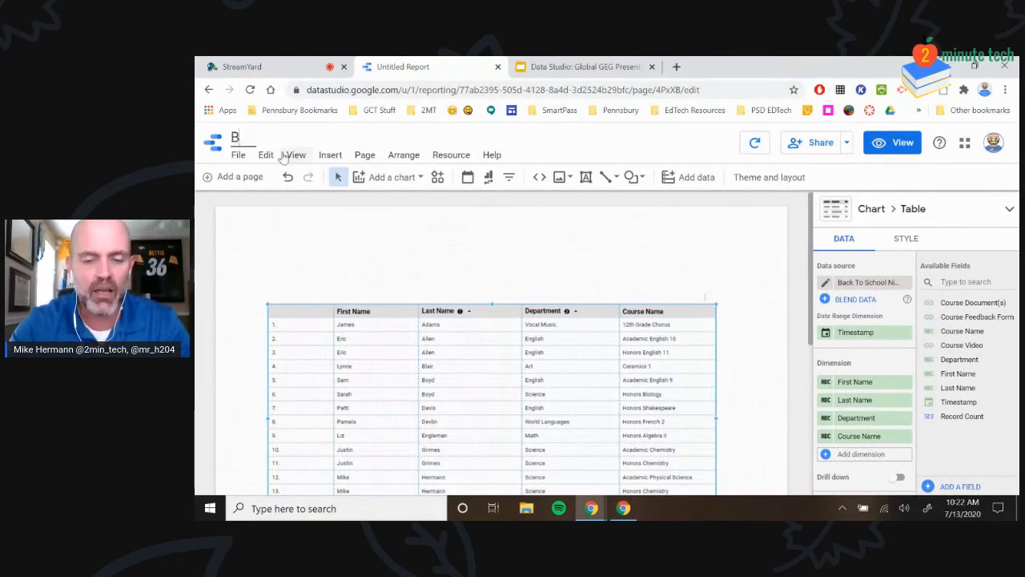
type("ack to School Night Information")
key("Return")
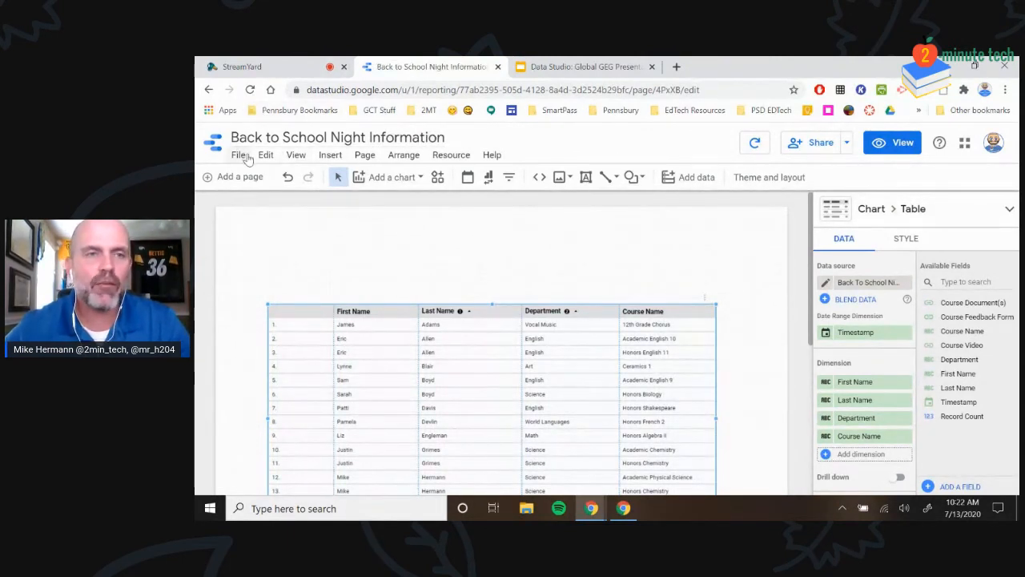
left_click(238, 157)
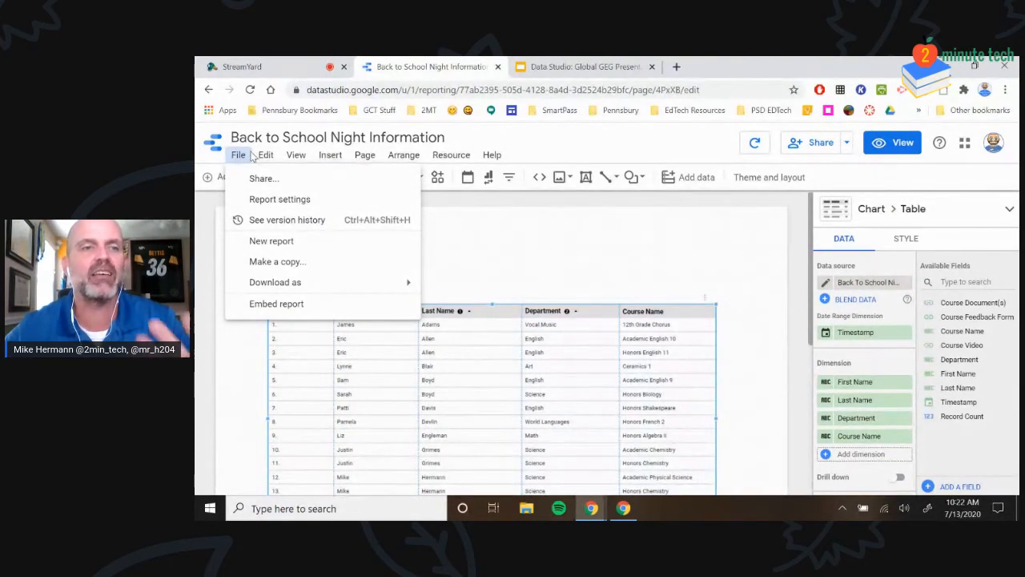
Look through the Edit, View (including Grid padding) and Insert menus, then dismiss them on the canvas
left_click(267, 159)
left_click(267, 157)
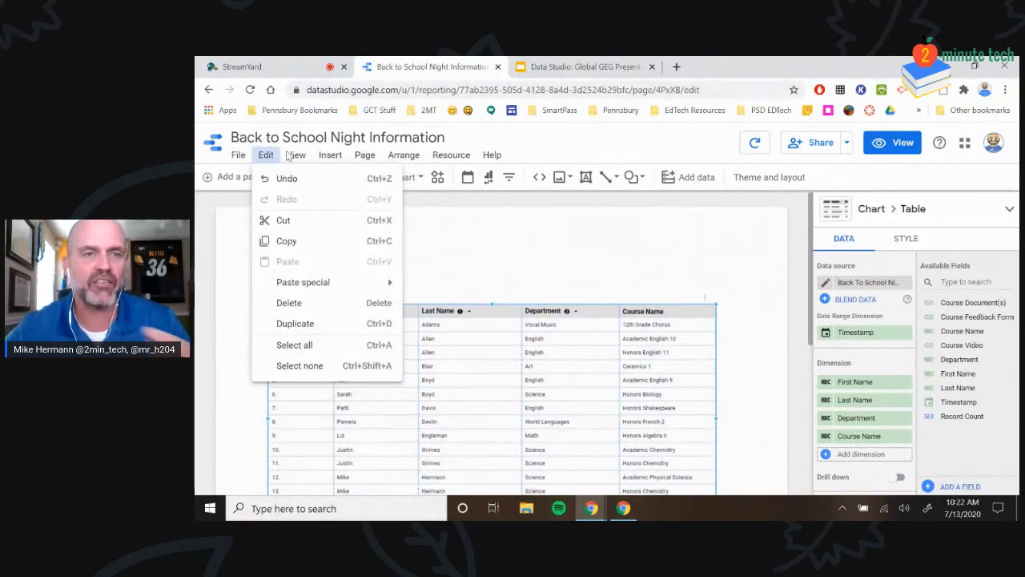
left_click(296, 157)
left_click(294, 156)
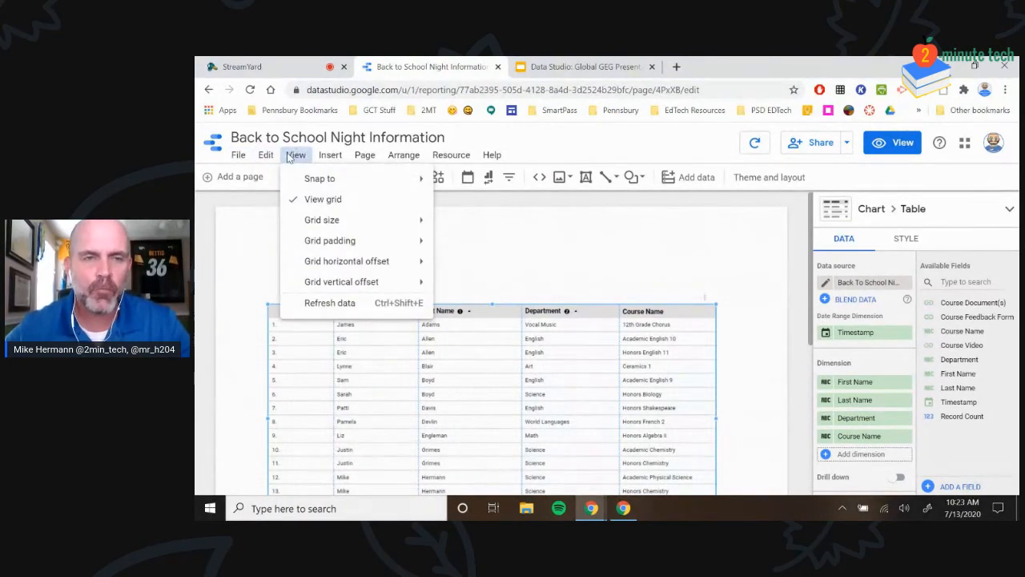
mouse_move(392, 240)
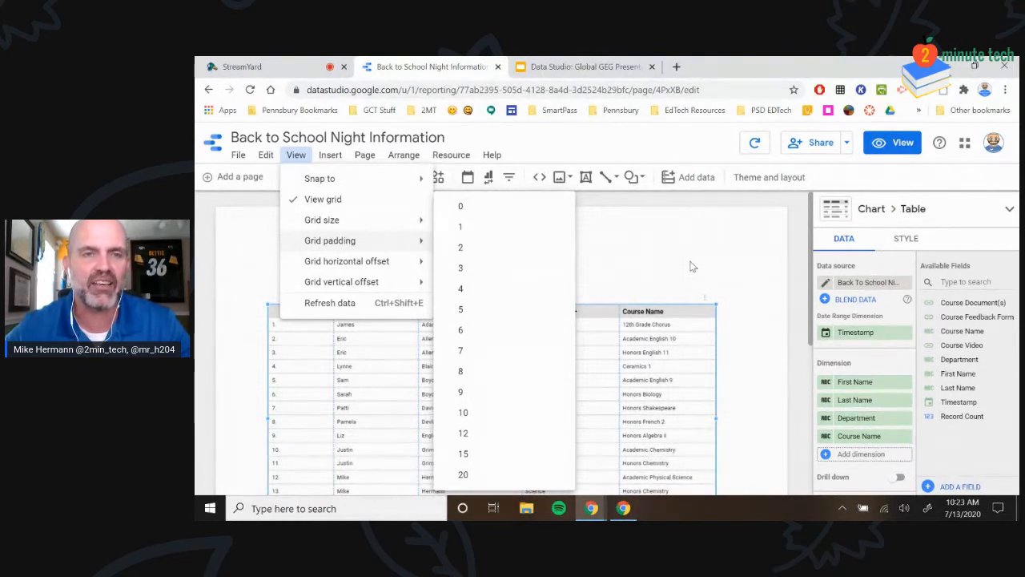
left_click(339, 160)
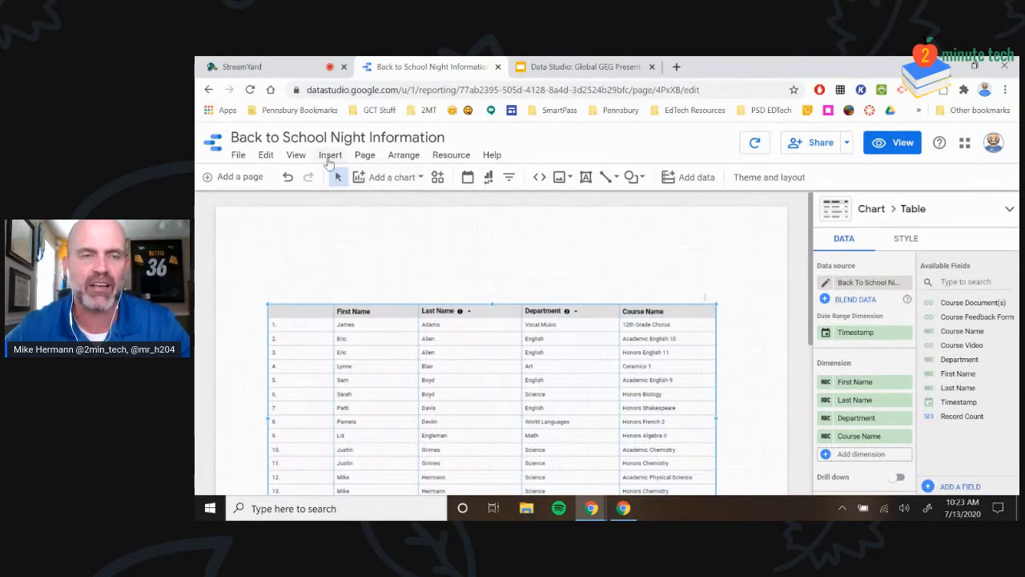
left_click(328, 158)
scroll(376, 281, "down", 3)
scroll(381, 287, "up", 3)
left_click(539, 242)
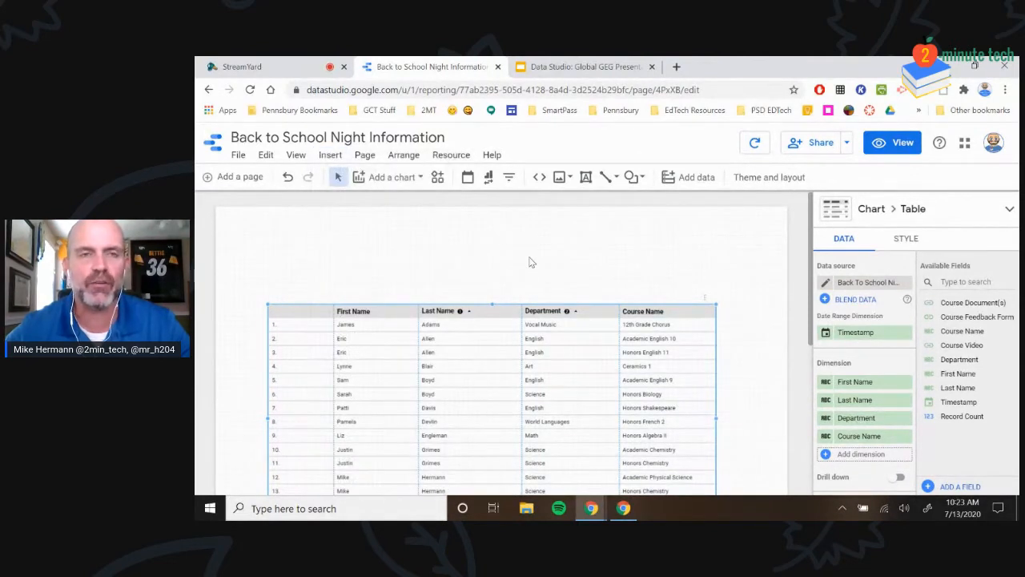
left_click(402, 181)
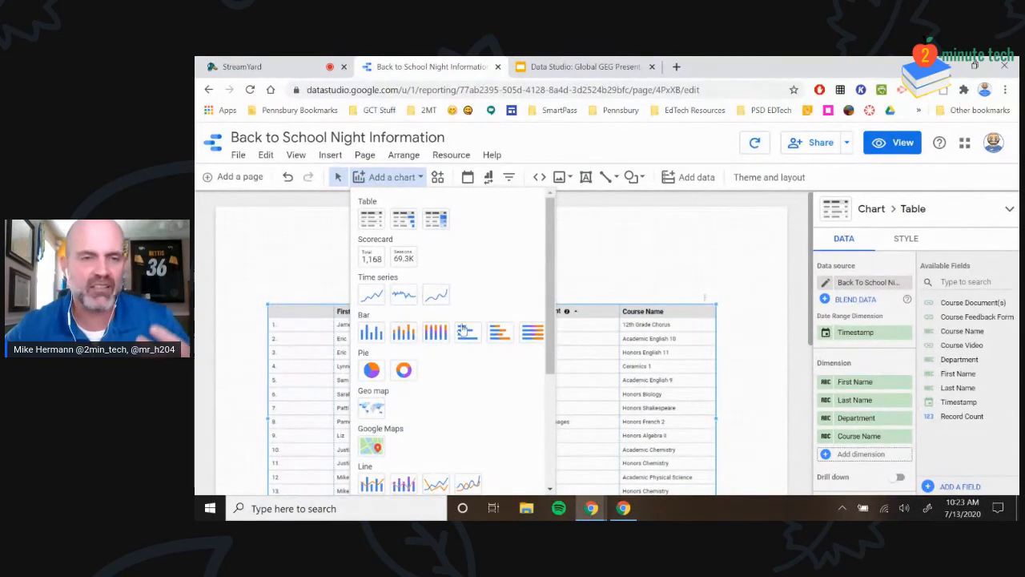
scroll(437, 353, "down", 3)
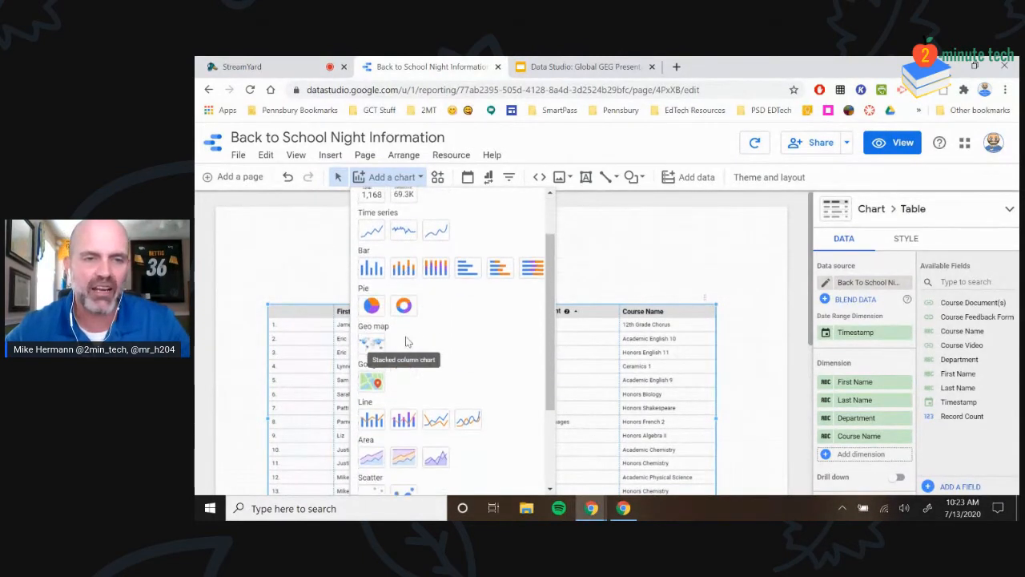
scroll(423, 383, "down", 2)
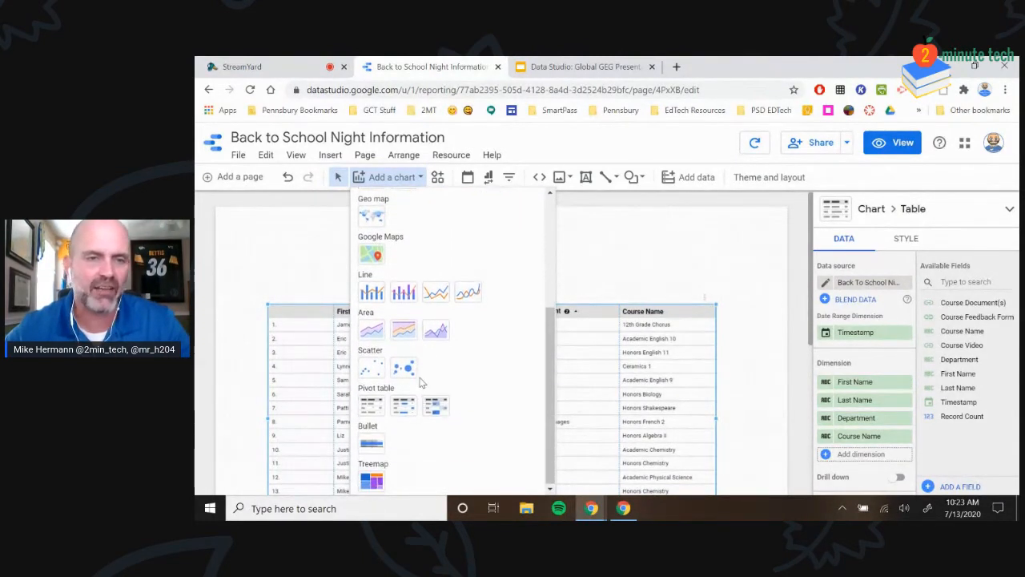
scroll(411, 400, "up", 5)
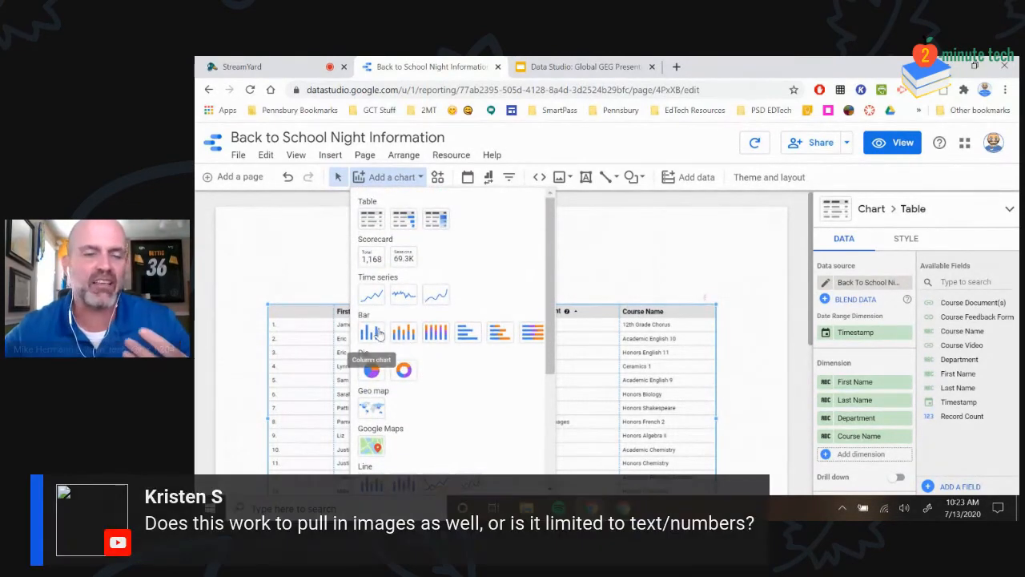
scroll(379, 312, "down", 2)
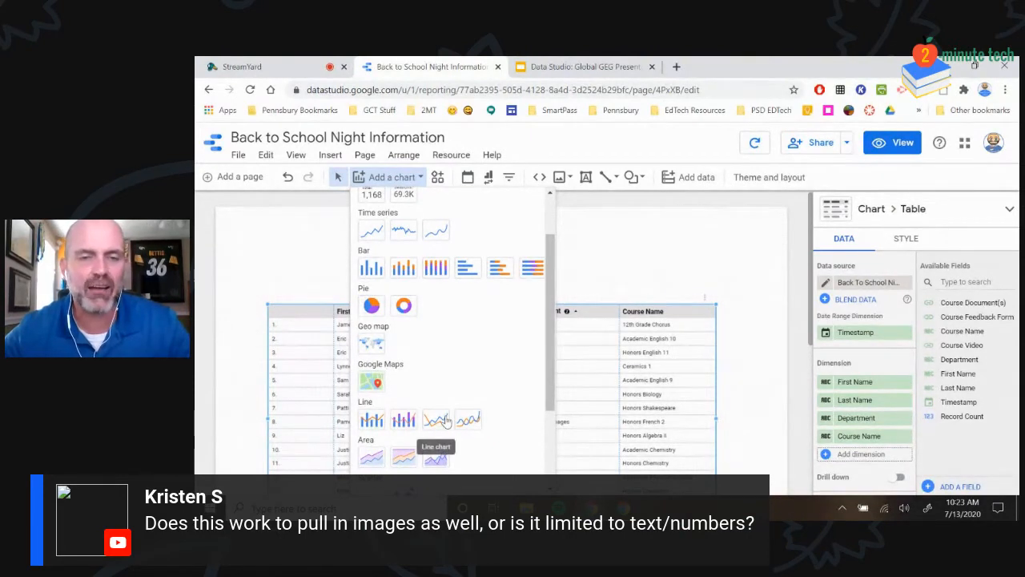
left_click_drag(529, 414, 694, 271)
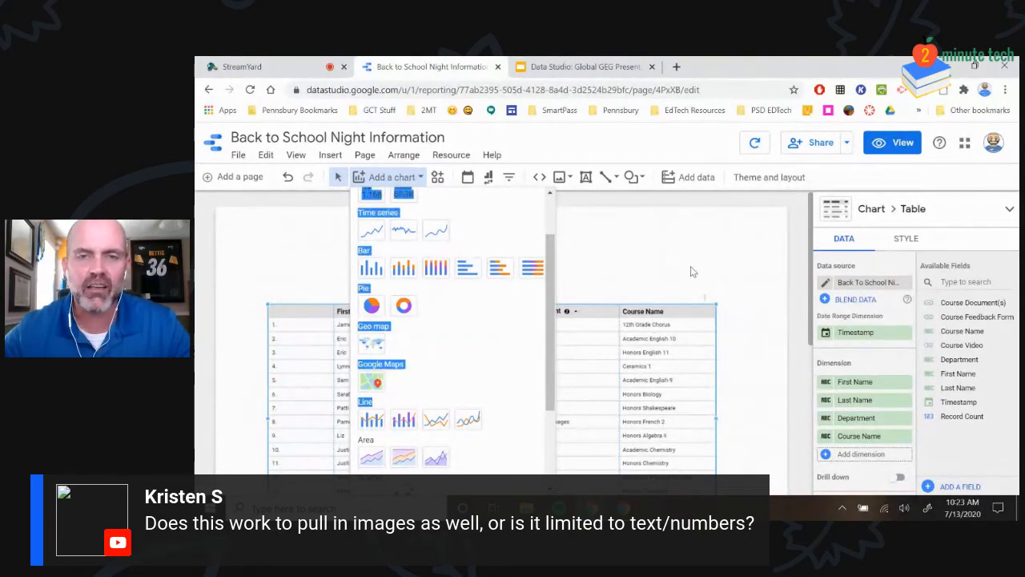
left_click(430, 422)
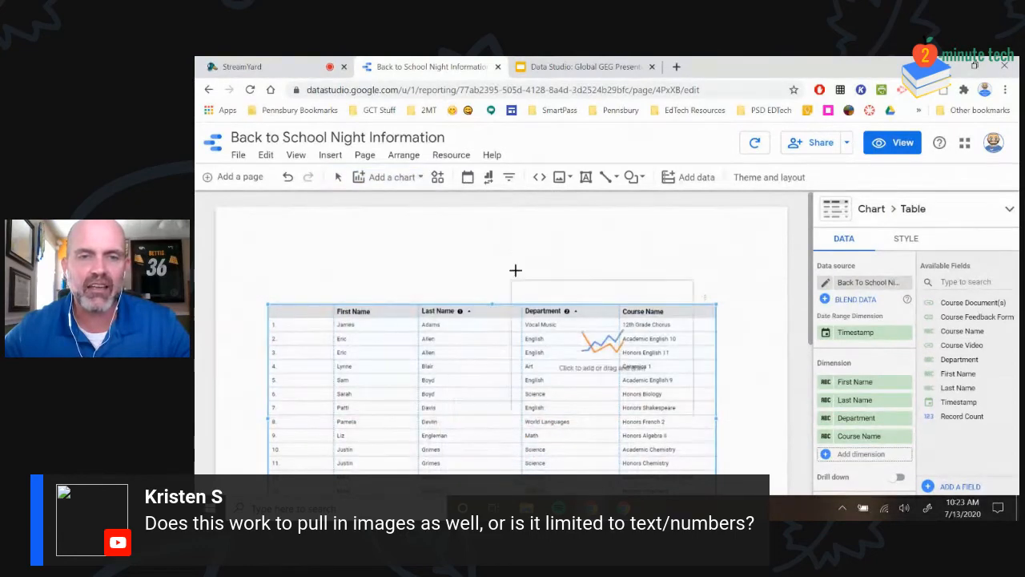
left_click(584, 213)
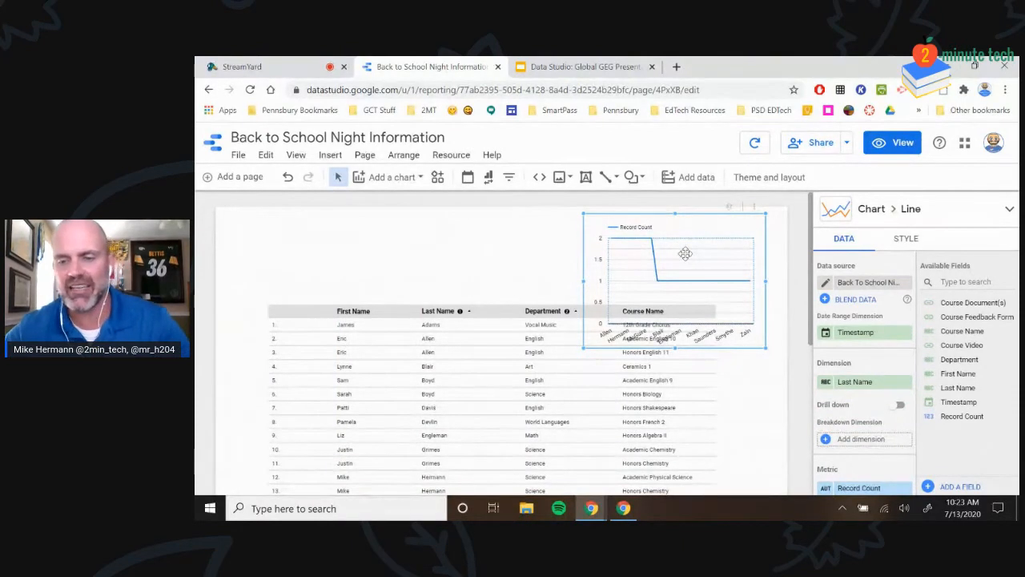
key("Delete")
left_click(392, 177)
scroll(433, 343, "down", 5)
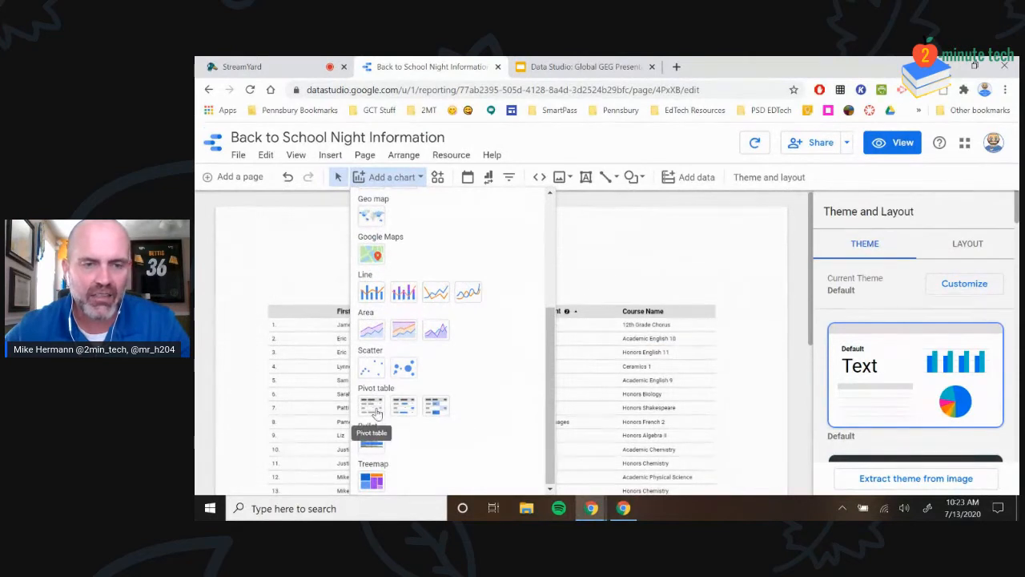
left_click(377, 410)
left_click(579, 221)
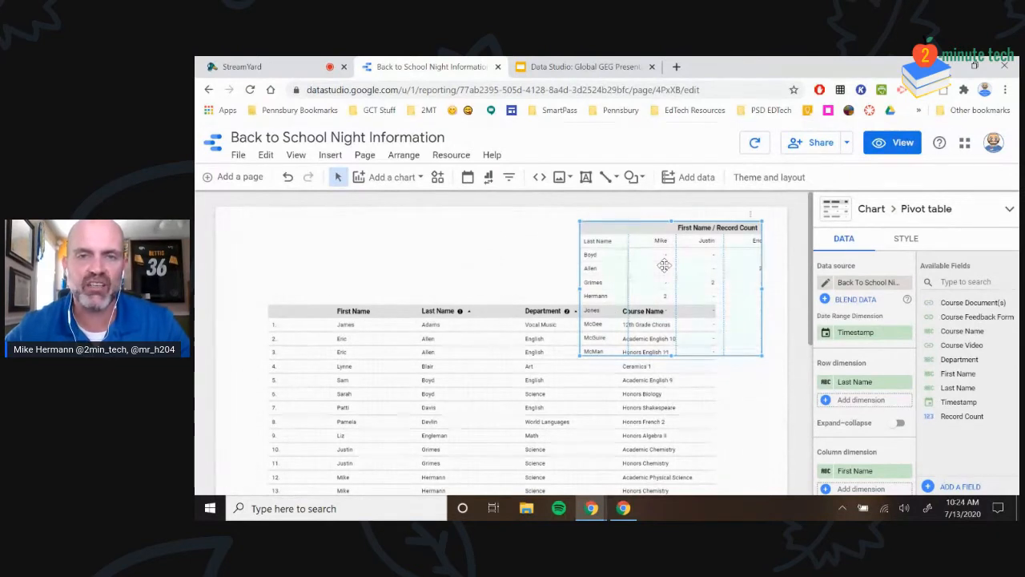
key("Delete")
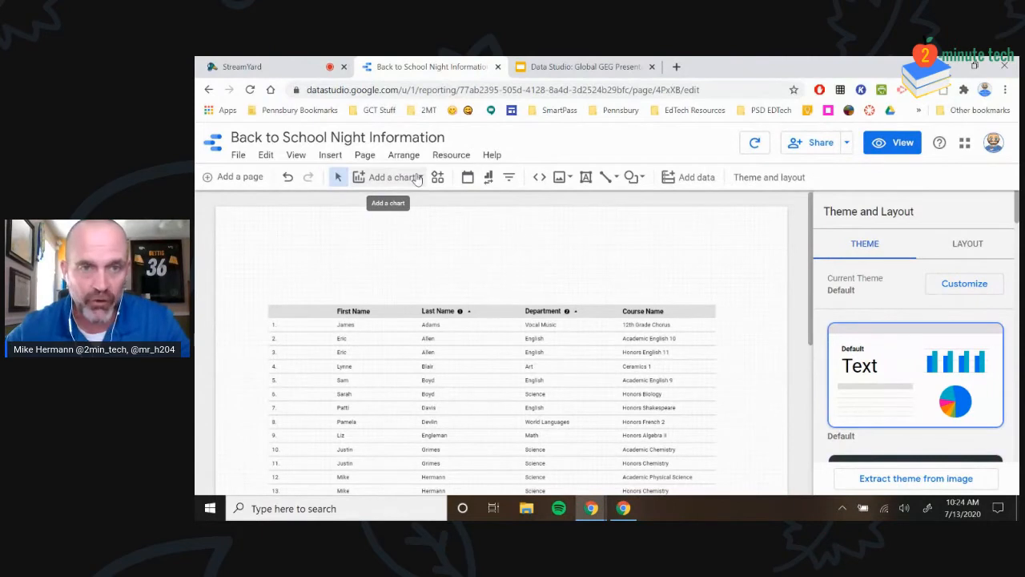
Place a Scorecard above the staff table's right end, showing Record Count 33
left_click(415, 178)
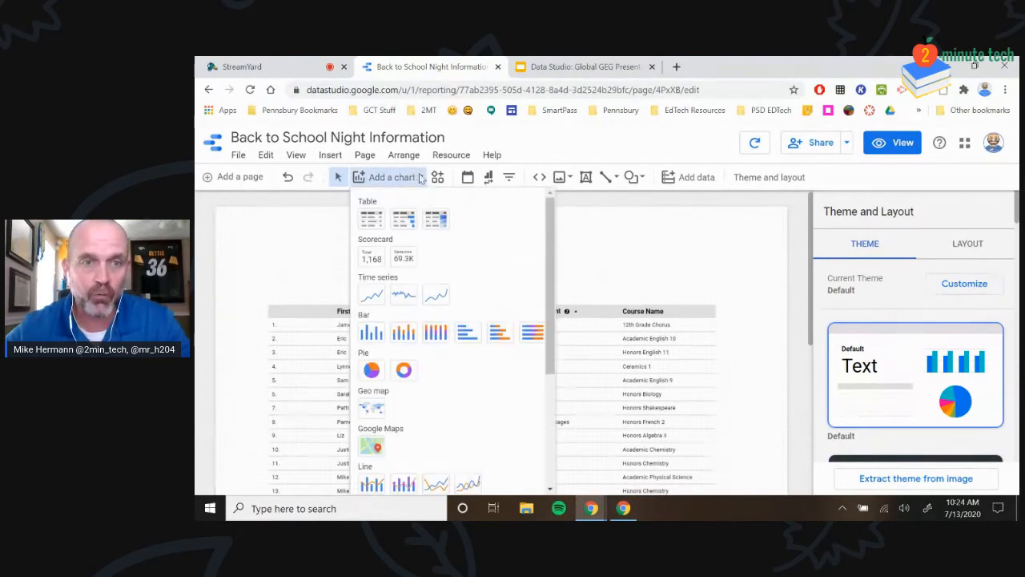
left_click(371, 255)
left_click(370, 255)
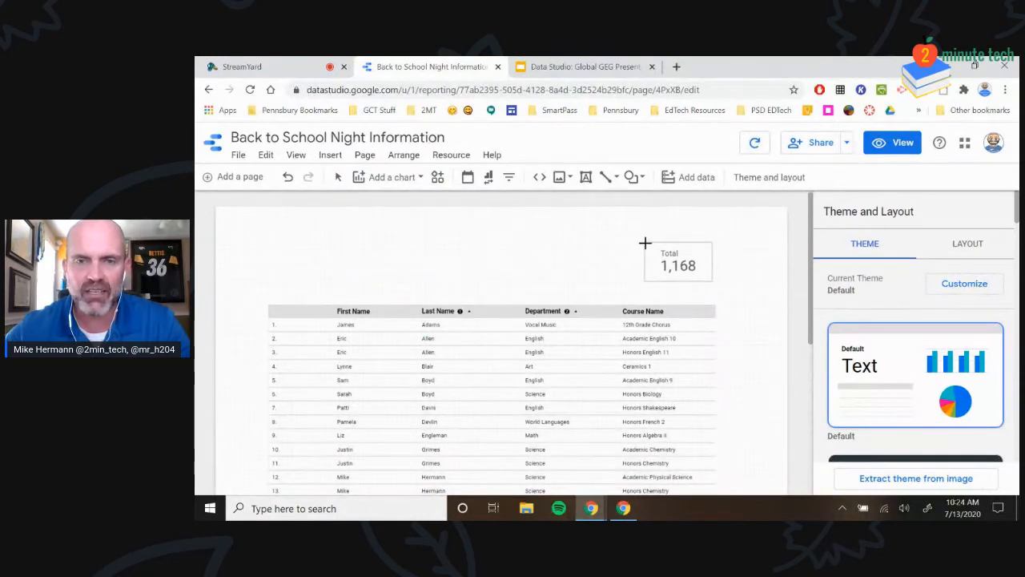
key("Escape")
left_click(617, 253)
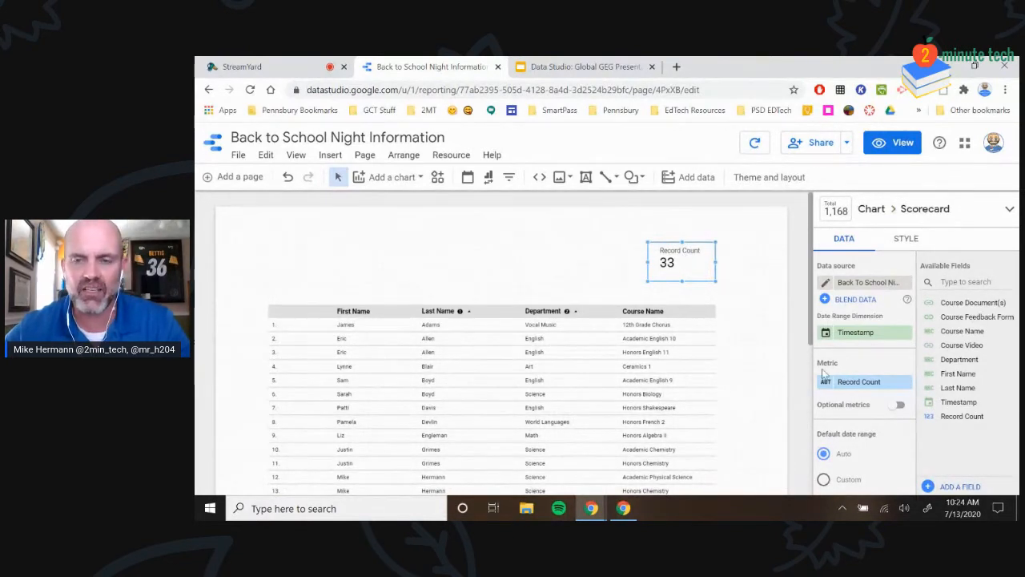
scroll(826, 377, "down", 2)
left_click(827, 319)
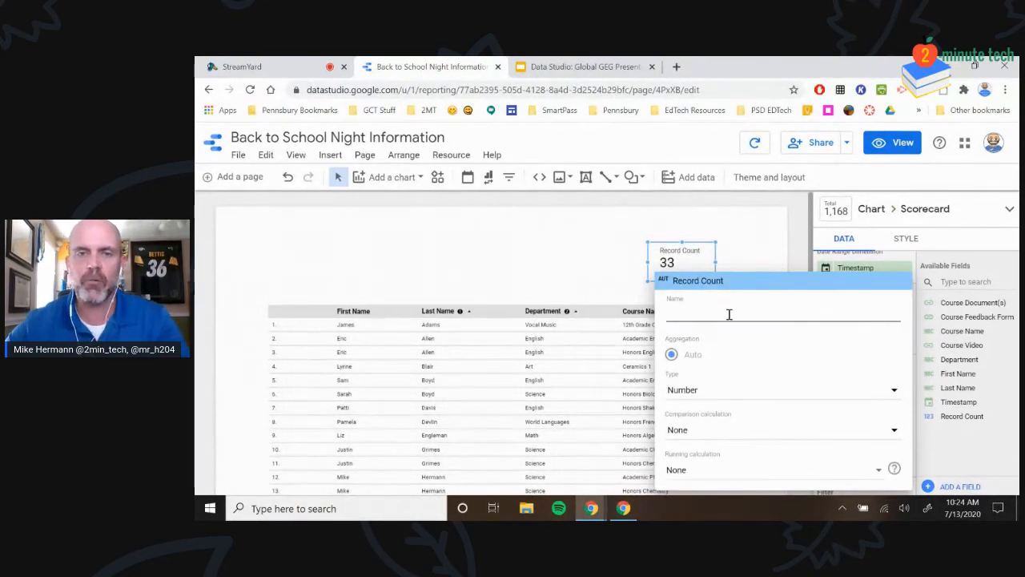
Rename the scorecard metric to 'Teacher Count' and move the scorecard slightly lower
type("Te")
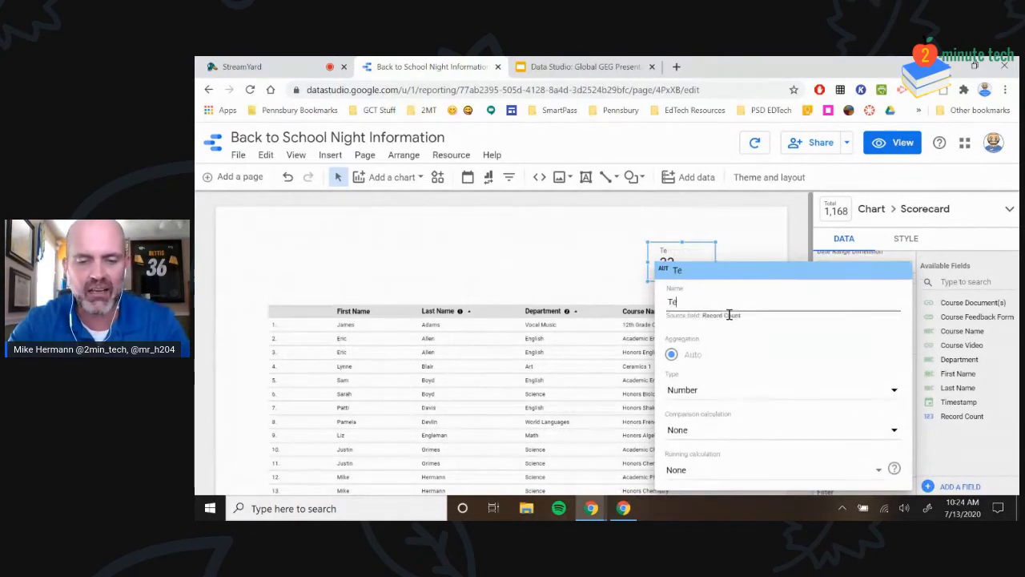
type("acher Count")
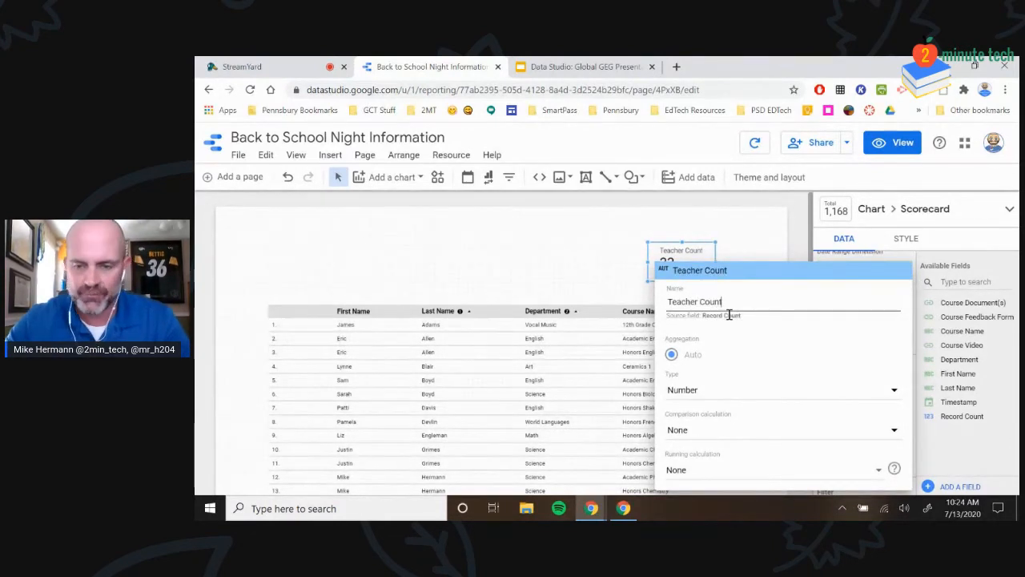
key("Return")
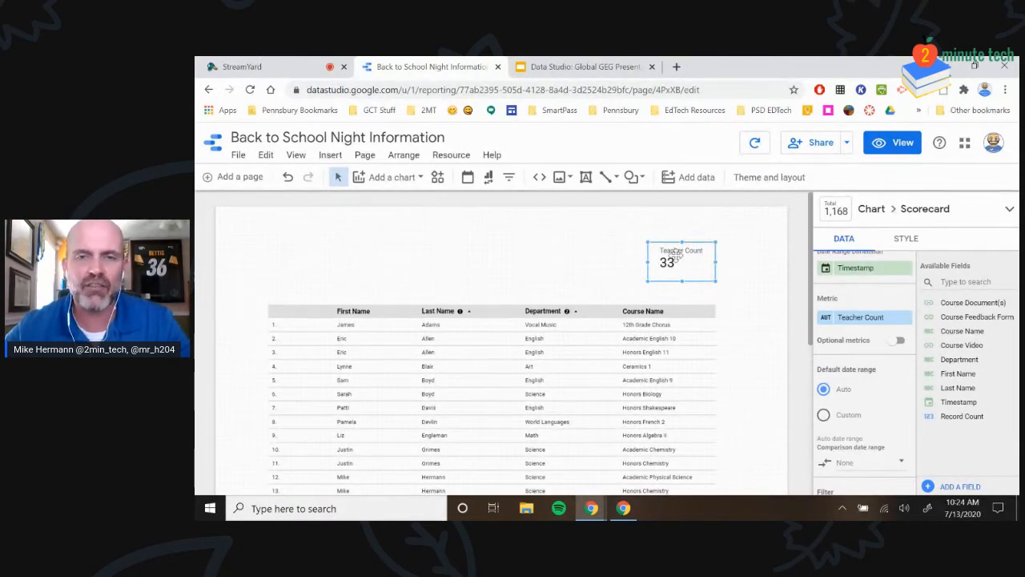
left_click_drag(658, 246, 661, 255)
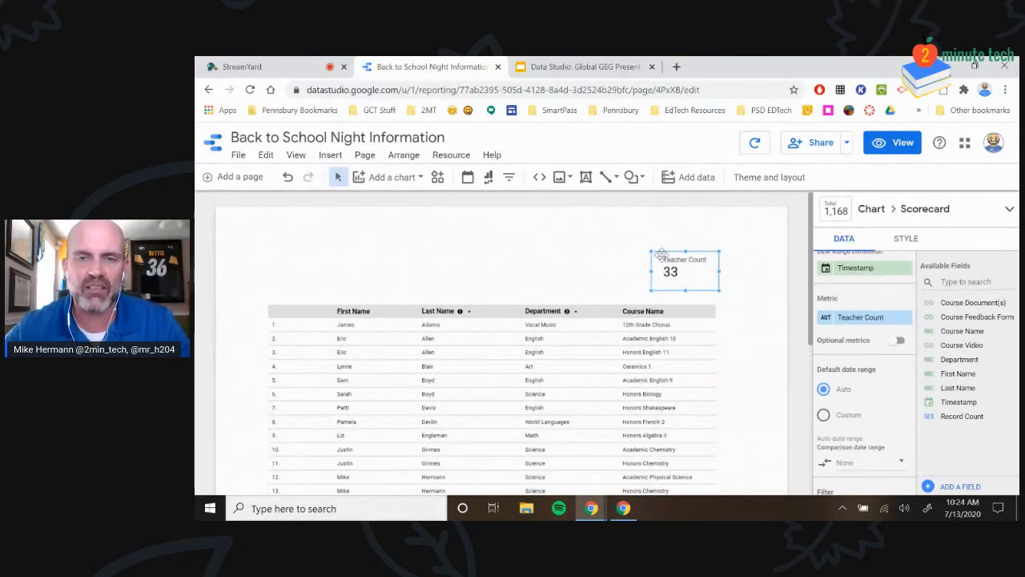
left_click(438, 178)
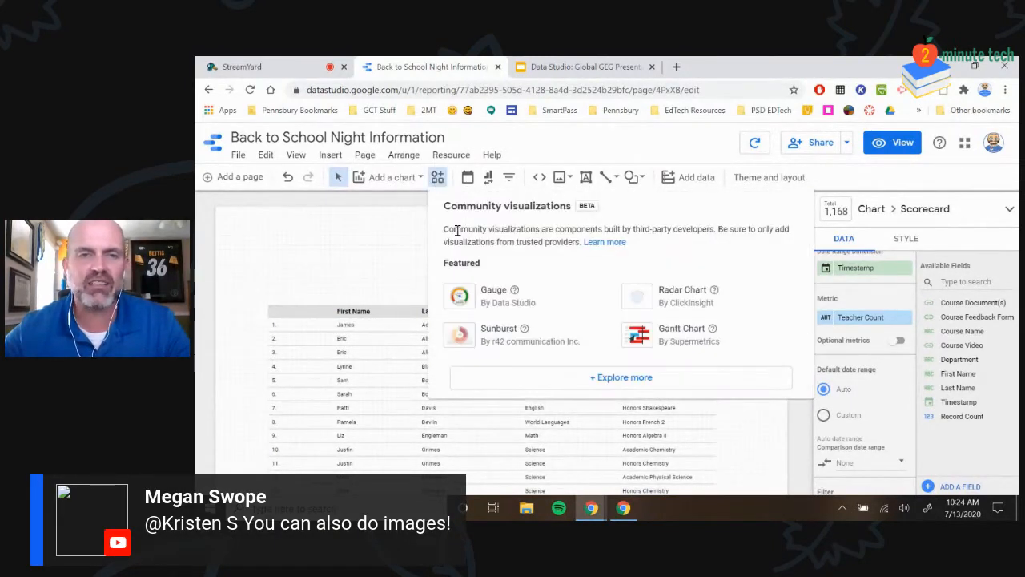
left_click(348, 268)
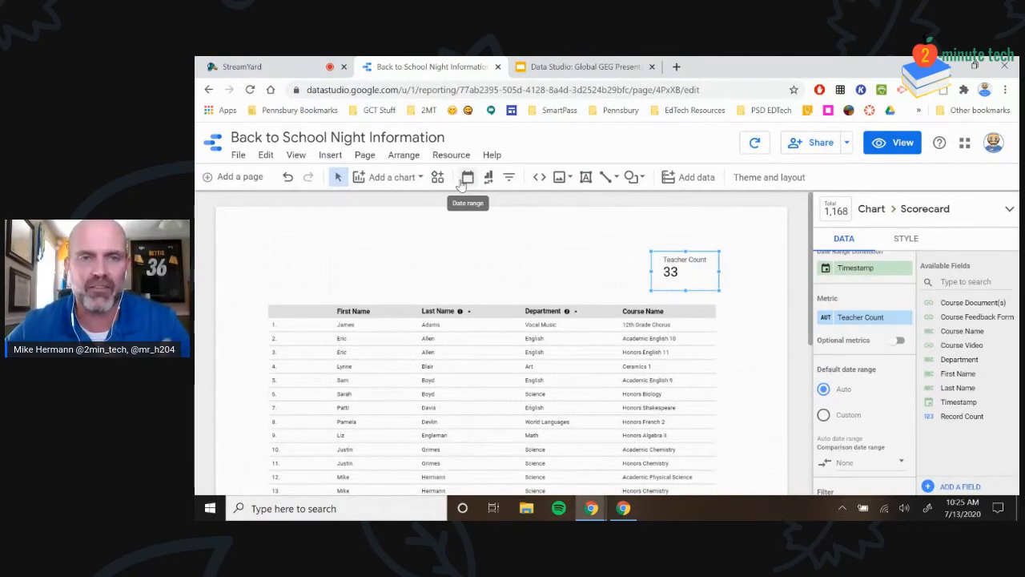
left_click(463, 181)
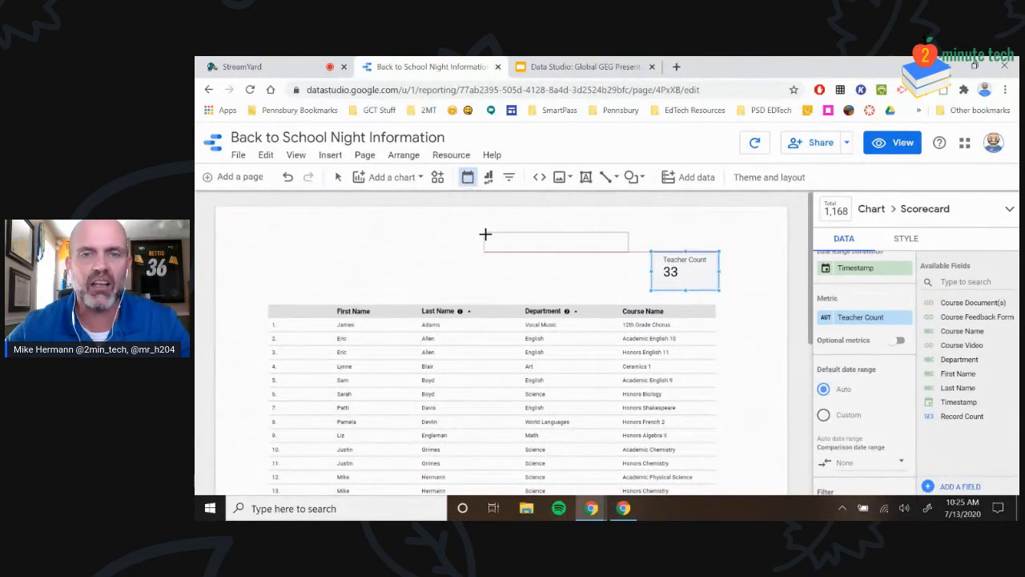
left_click(477, 227)
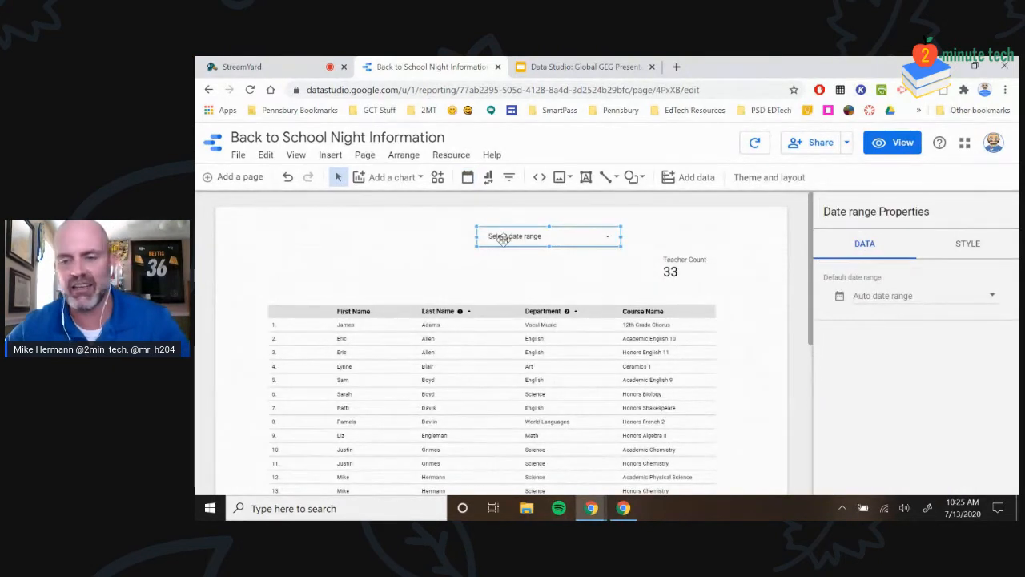
key("Delete")
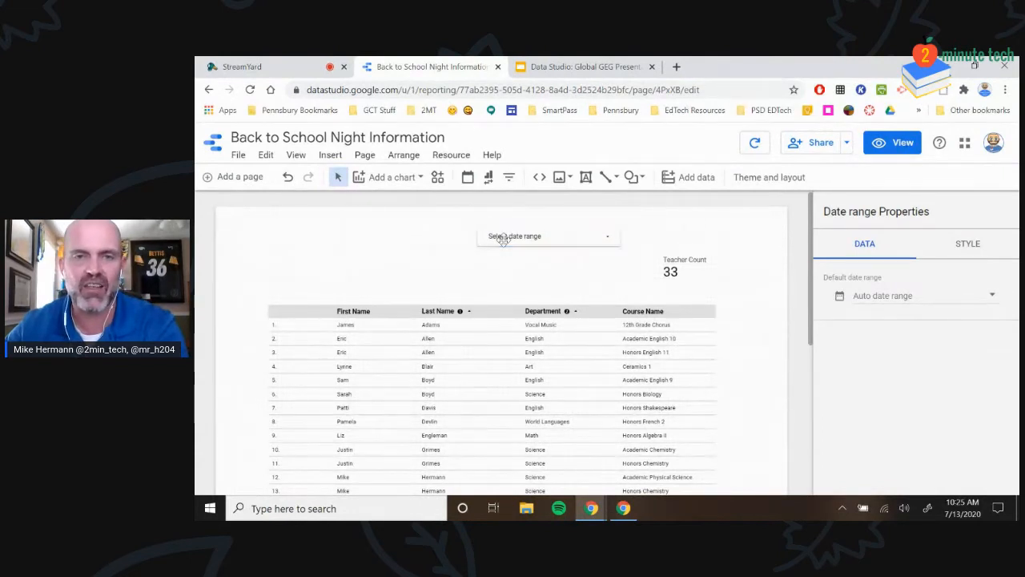
left_click(487, 180)
left_click(491, 232)
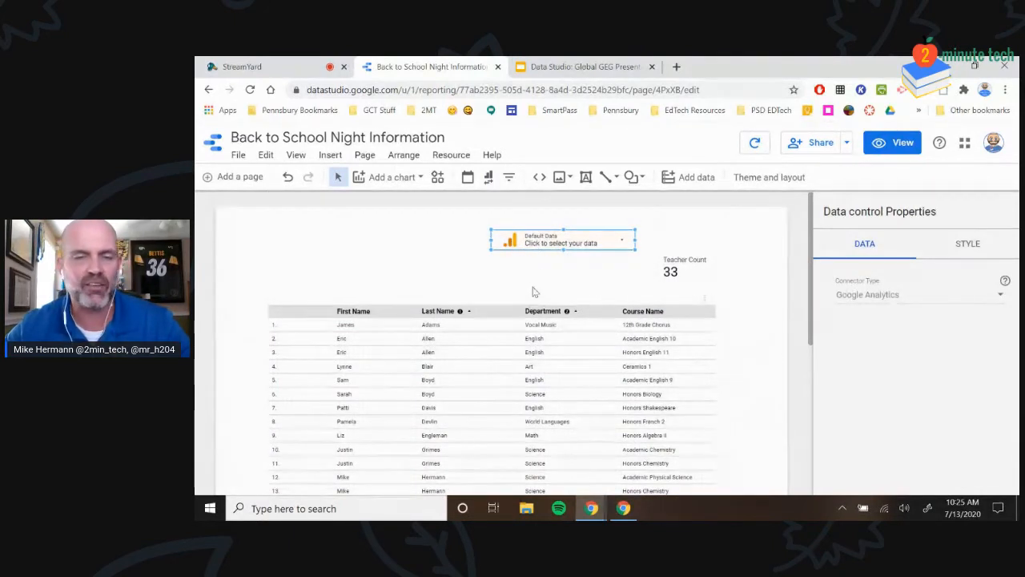
key("Delete")
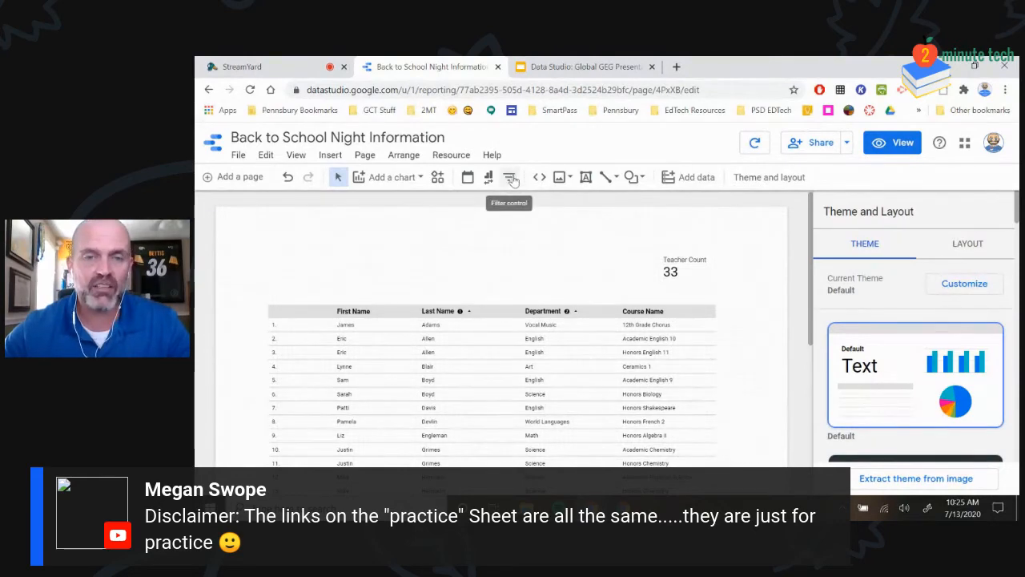
Add a Last Name drop-down filter control above the staff table's left edge
left_click(511, 180)
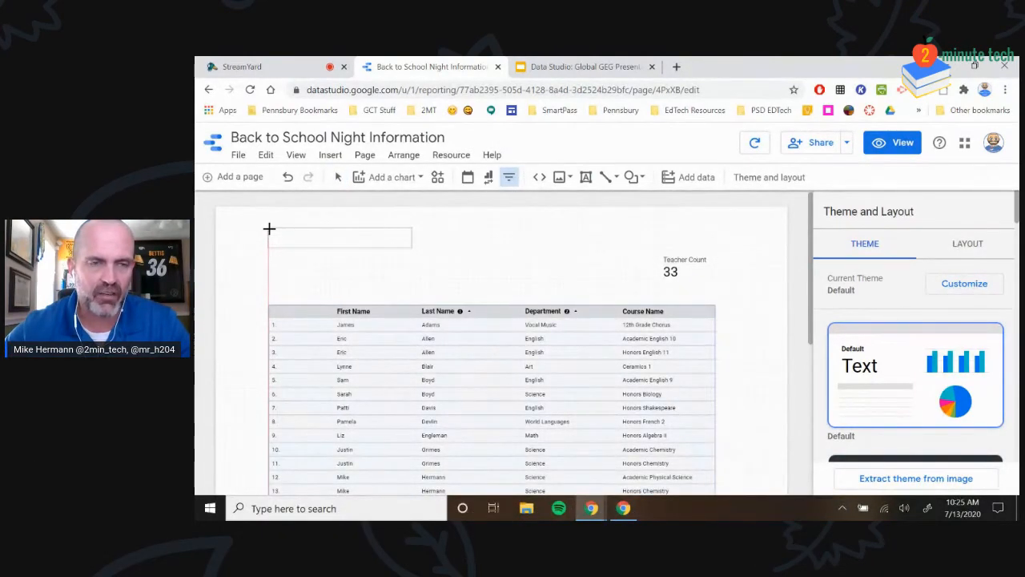
left_click_drag(272, 229, 270, 229)
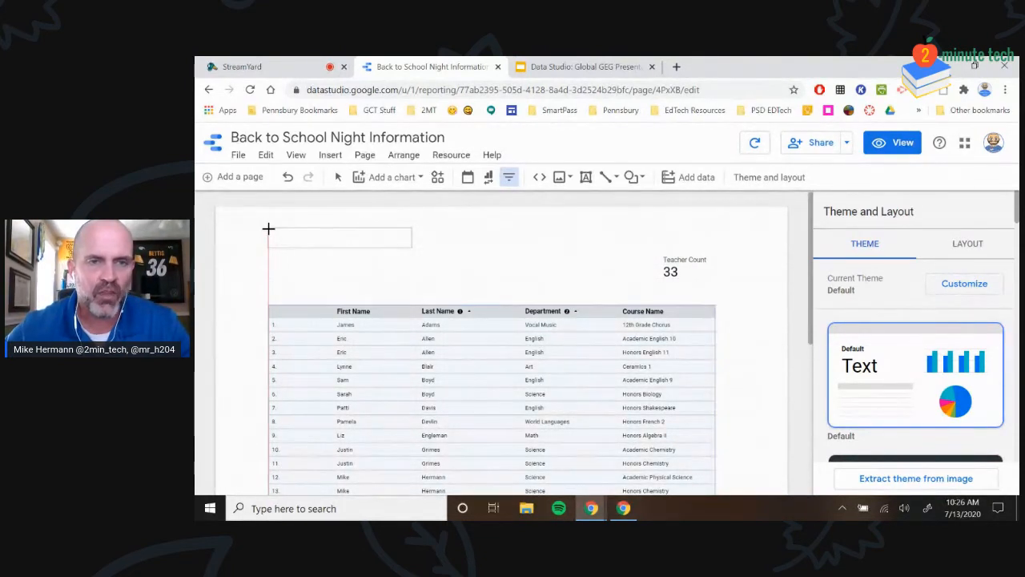
left_click(268, 229)
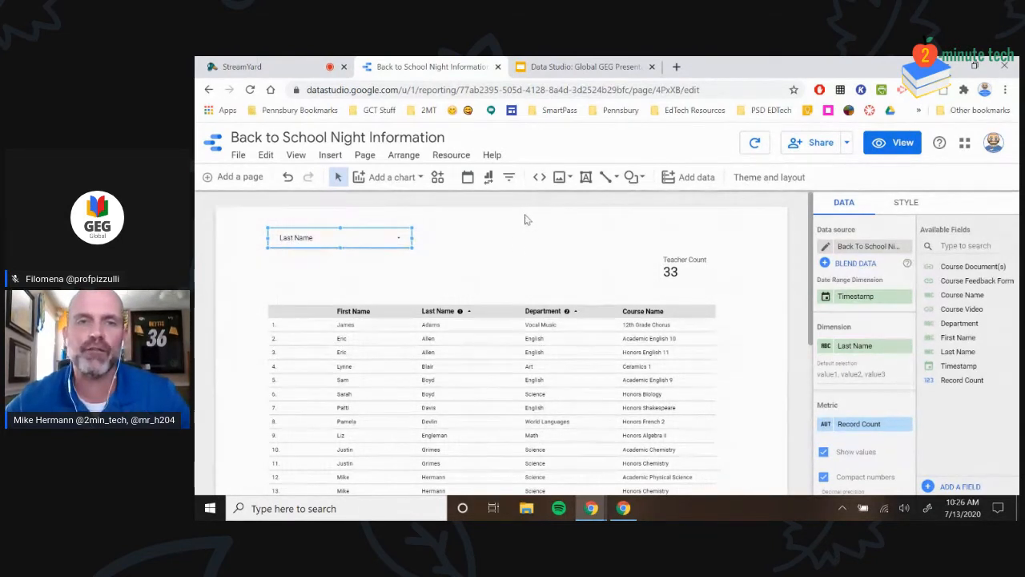
left_click(508, 181)
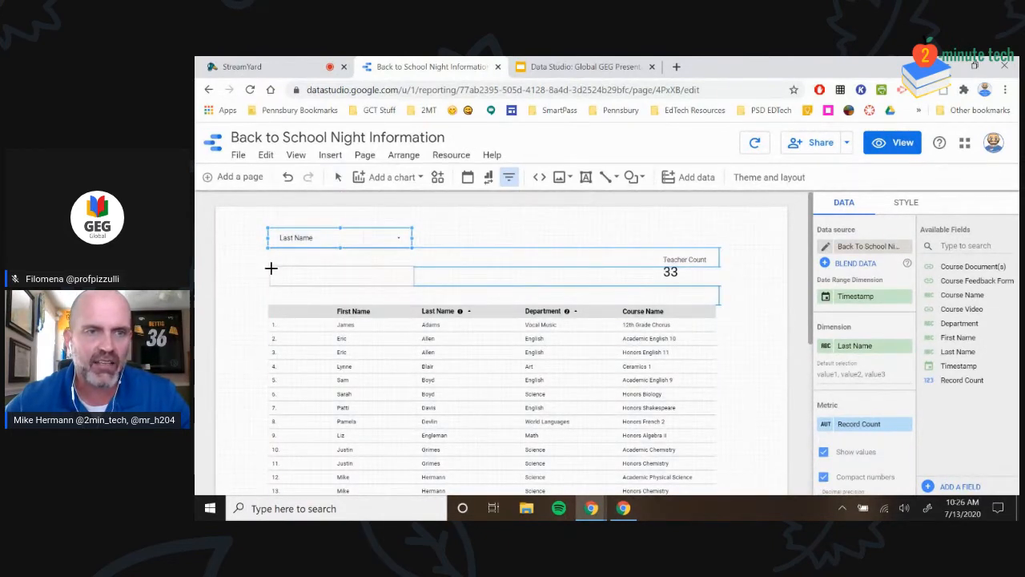
Place a second filter control below Last Name and set its dimension to Department
left_click(270, 269)
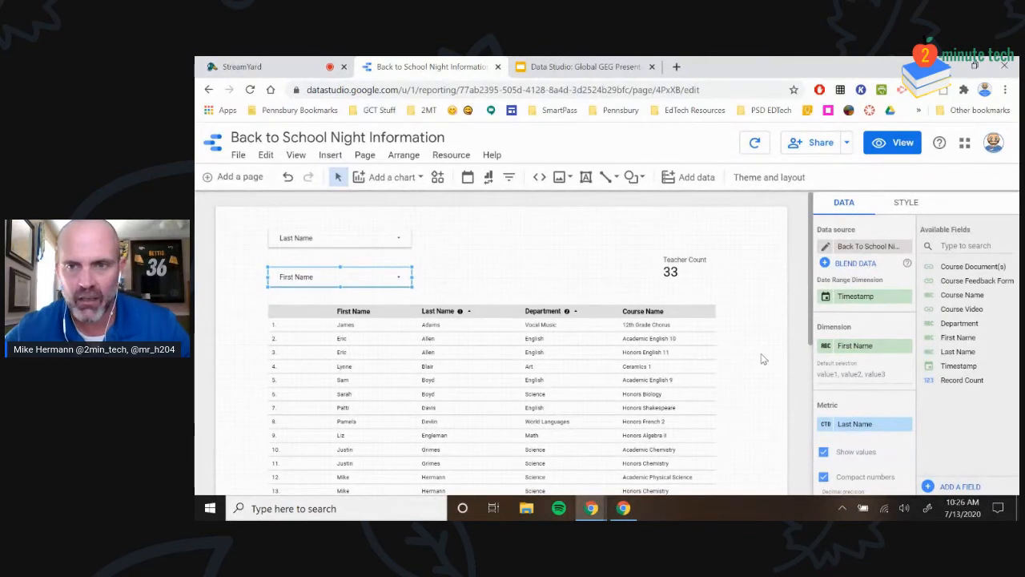
left_click(855, 349)
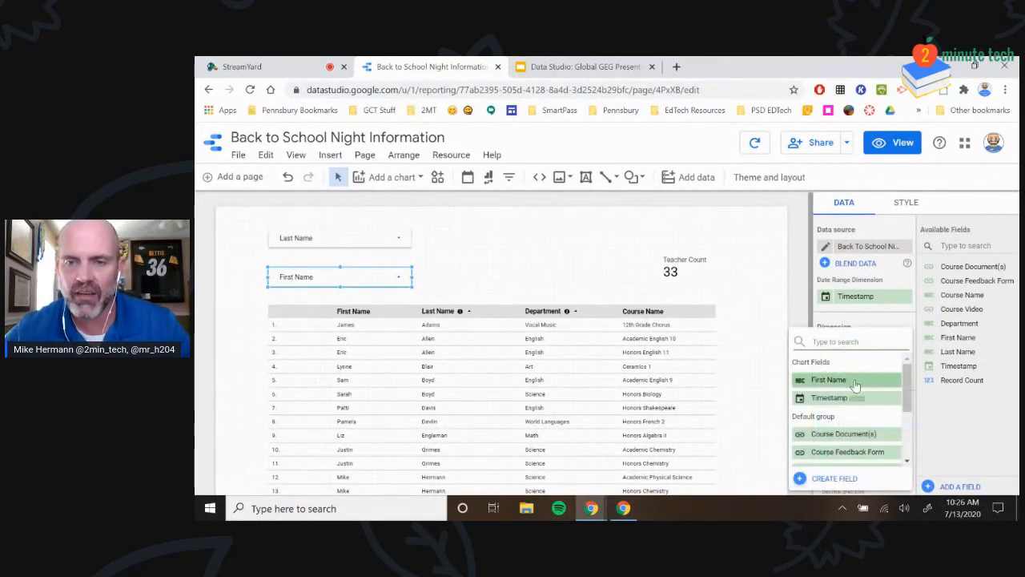
scroll(844, 385, "down", 4)
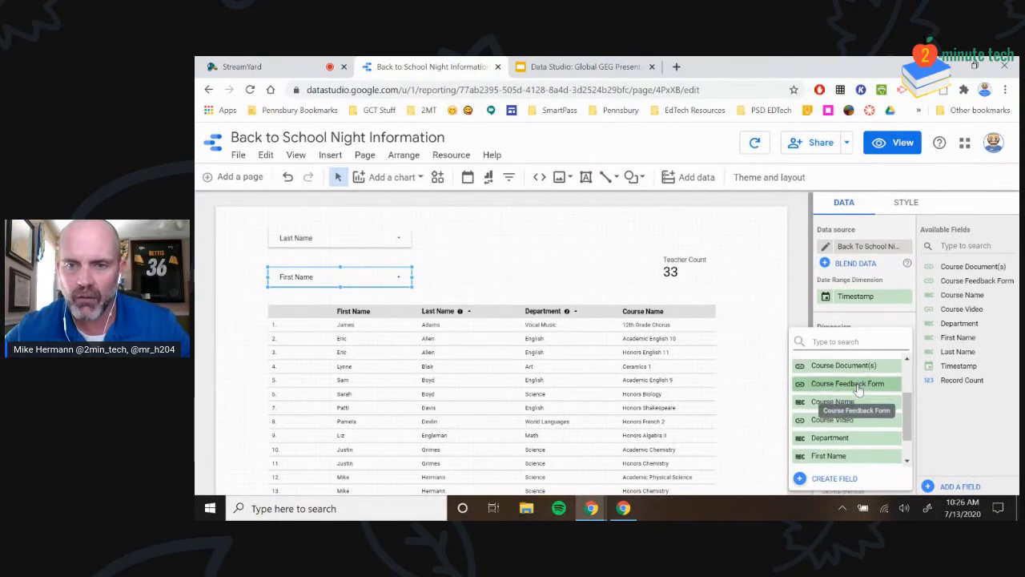
left_click(838, 404)
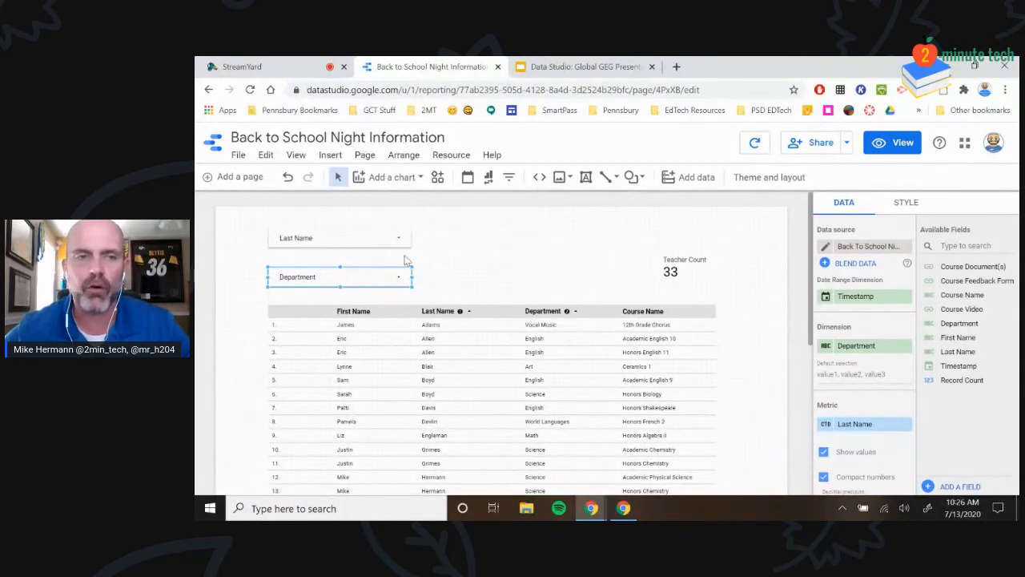
left_click(509, 177)
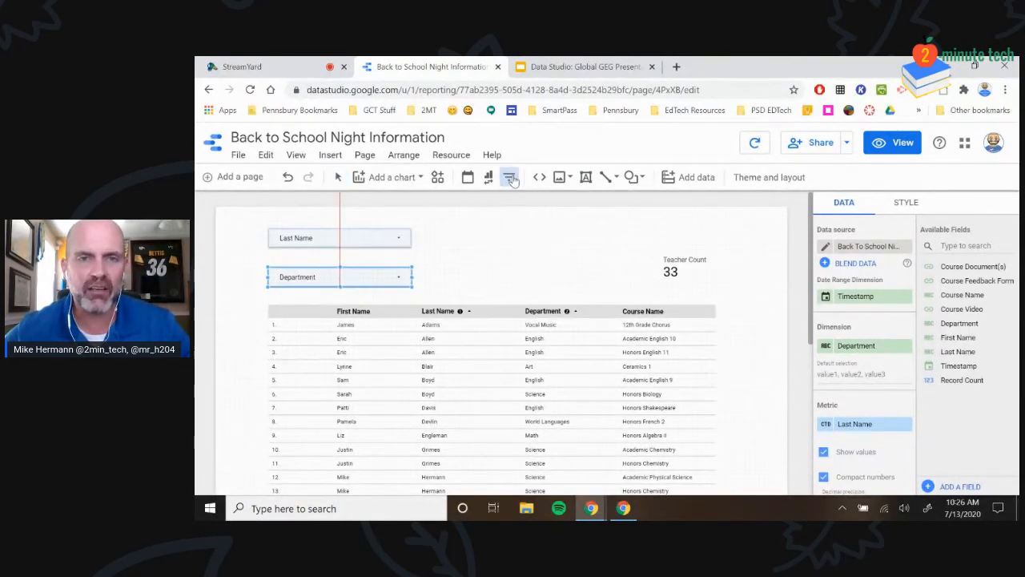
Add a Course Name filter right of Last Name, with its Record Count metric removed
left_click(468, 230)
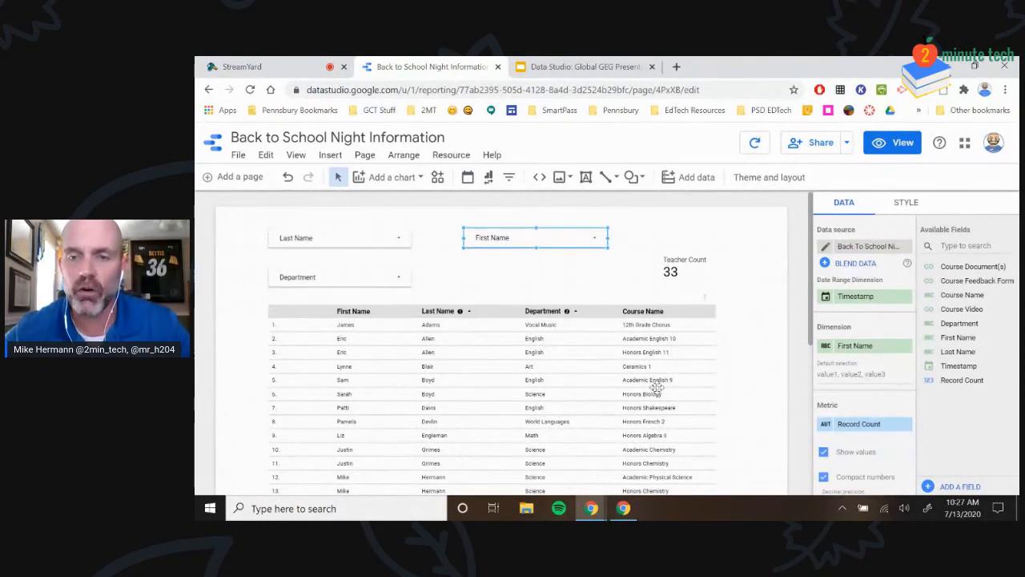
left_click(857, 349)
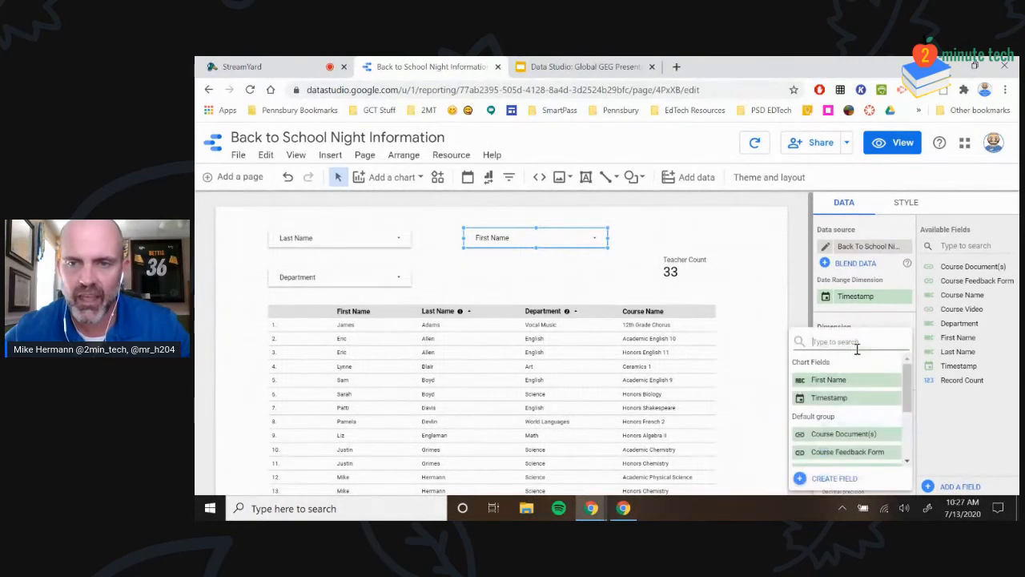
scroll(870, 398, "down", 2)
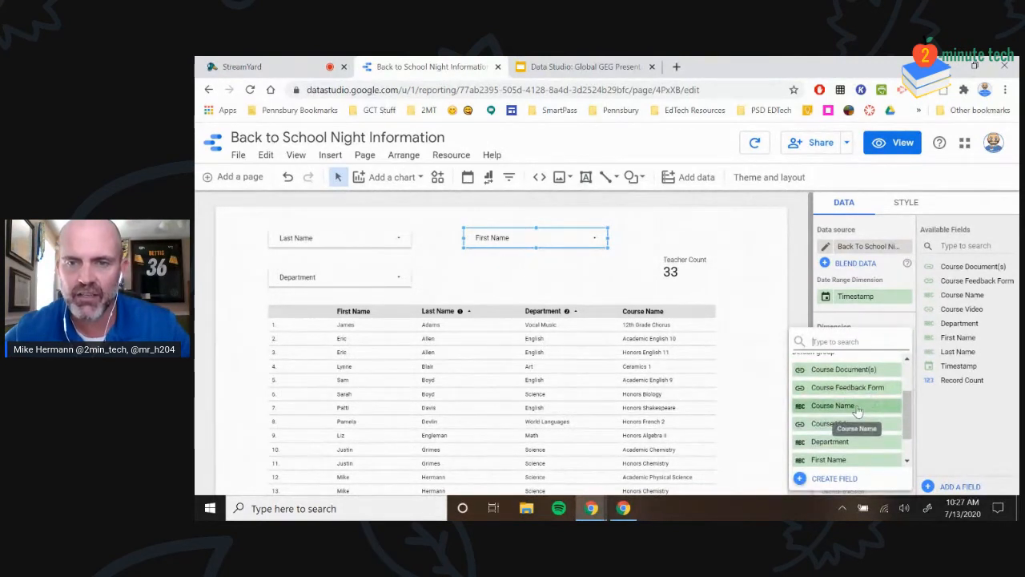
left_click(832, 405)
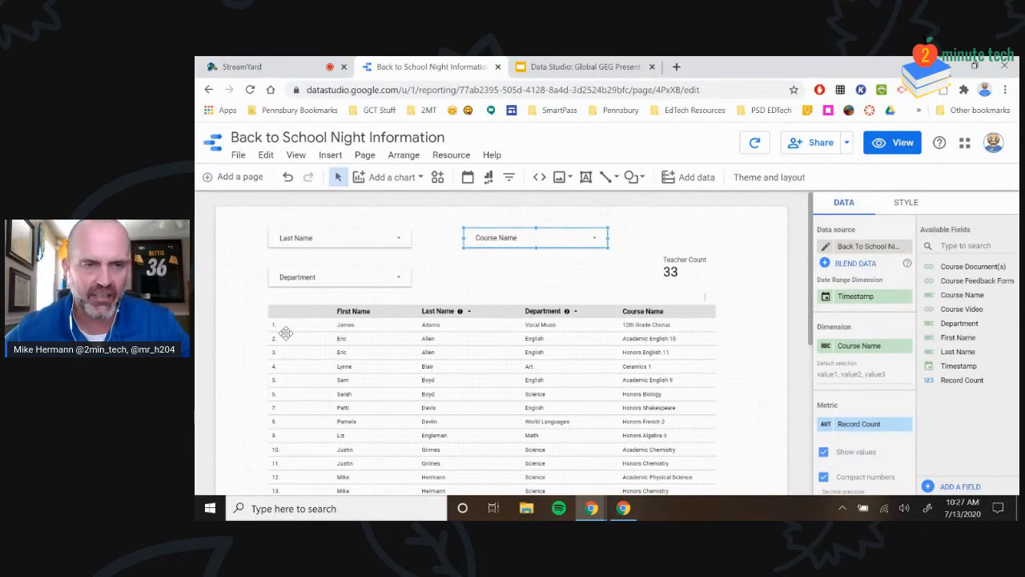
scroll(286, 333, "down", 1)
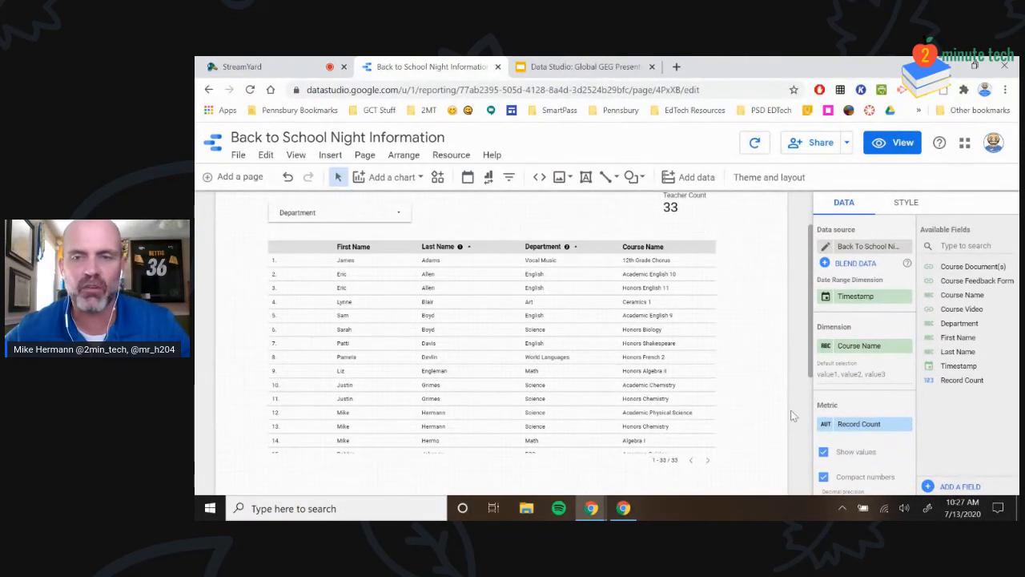
left_click(906, 425)
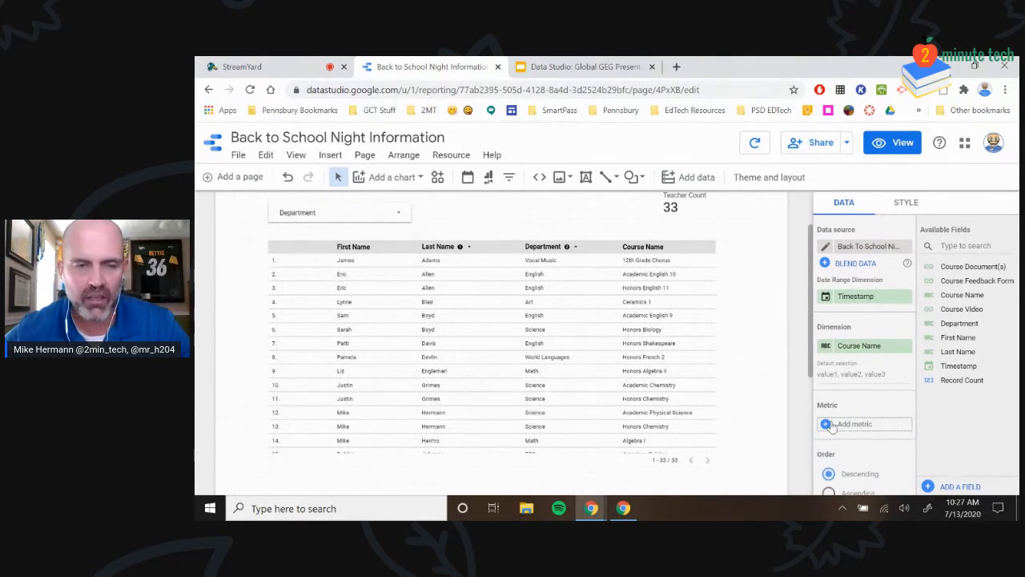
Deselect the Course Name filter and select the staff table
left_click(737, 320)
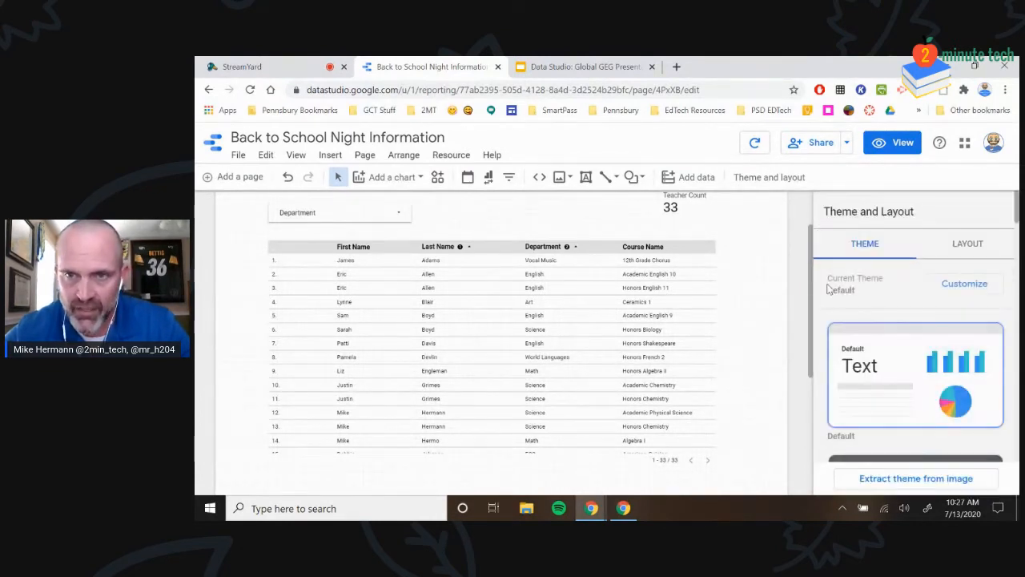
left_click(349, 254)
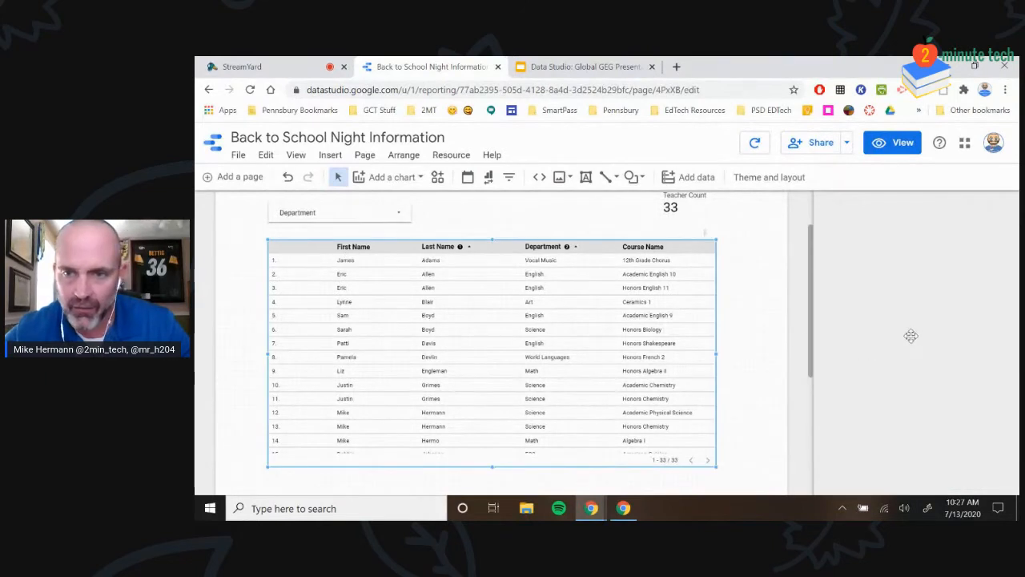
scroll(854, 376, "down", 5)
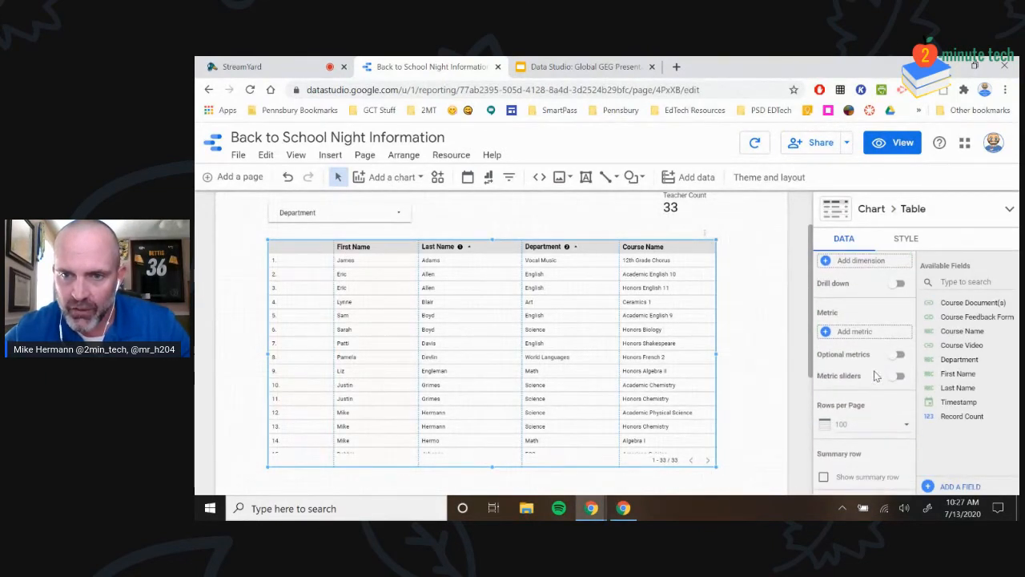
Show the staff table's Style settings for its header and colours
scroll(865, 386, "up", 5)
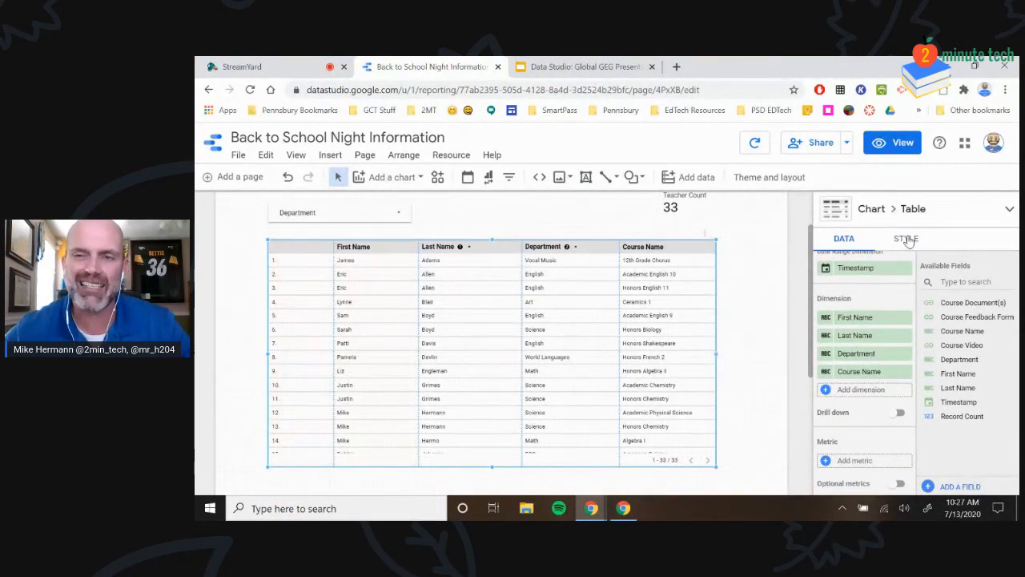
scroll(448, 353, "up", 1)
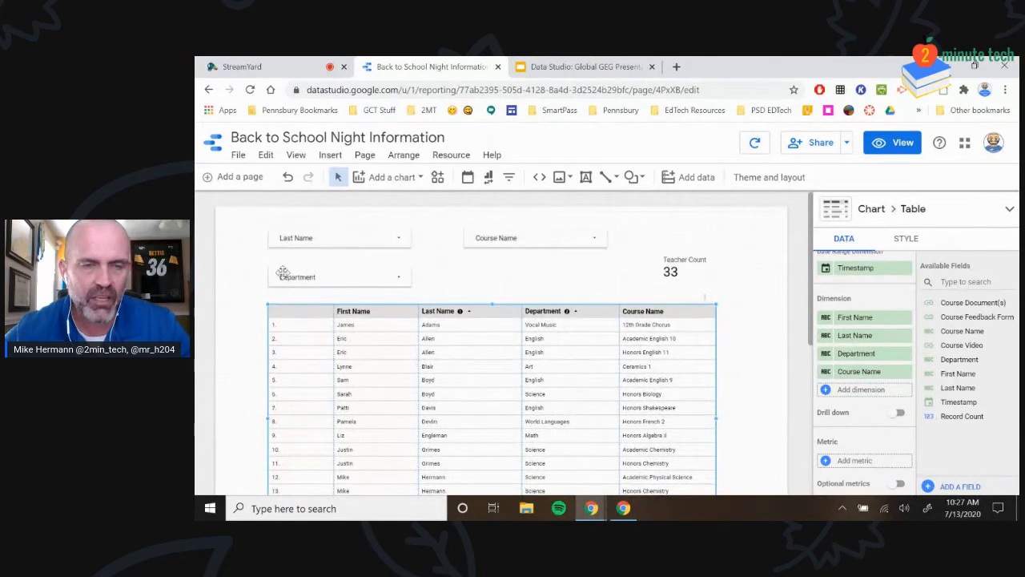
left_click(906, 238)
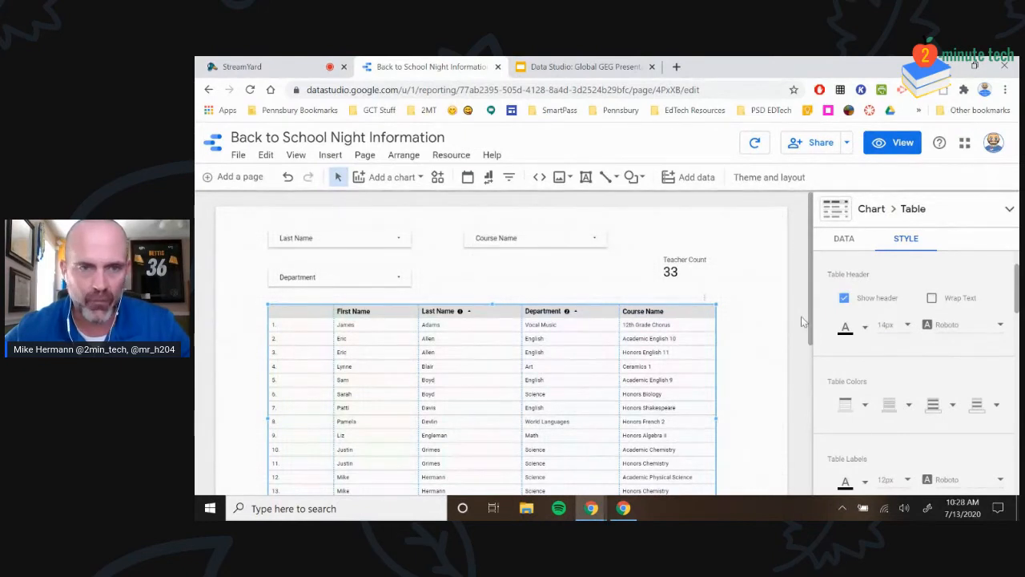
scroll(532, 344, "down", 2)
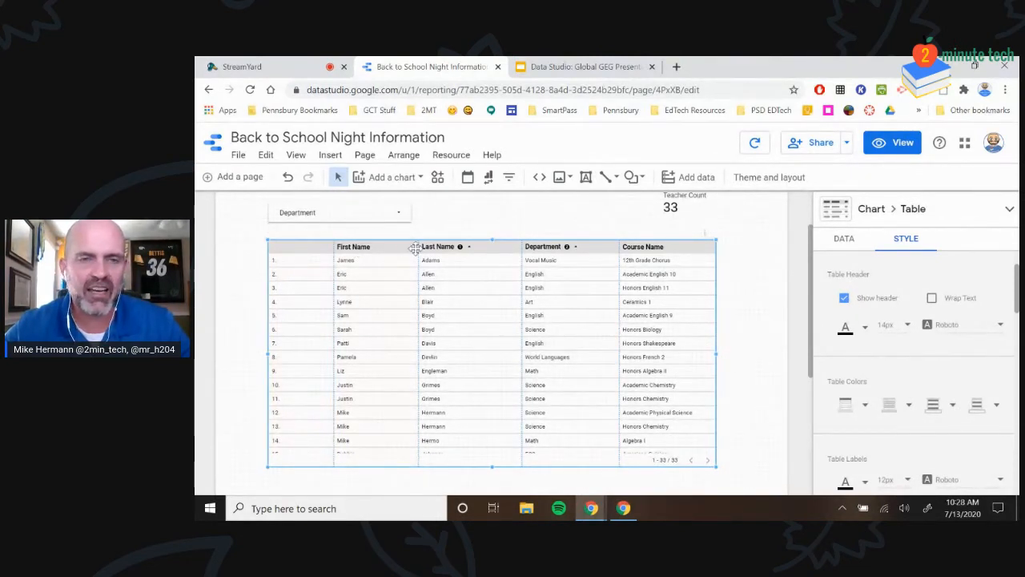
left_click(902, 325)
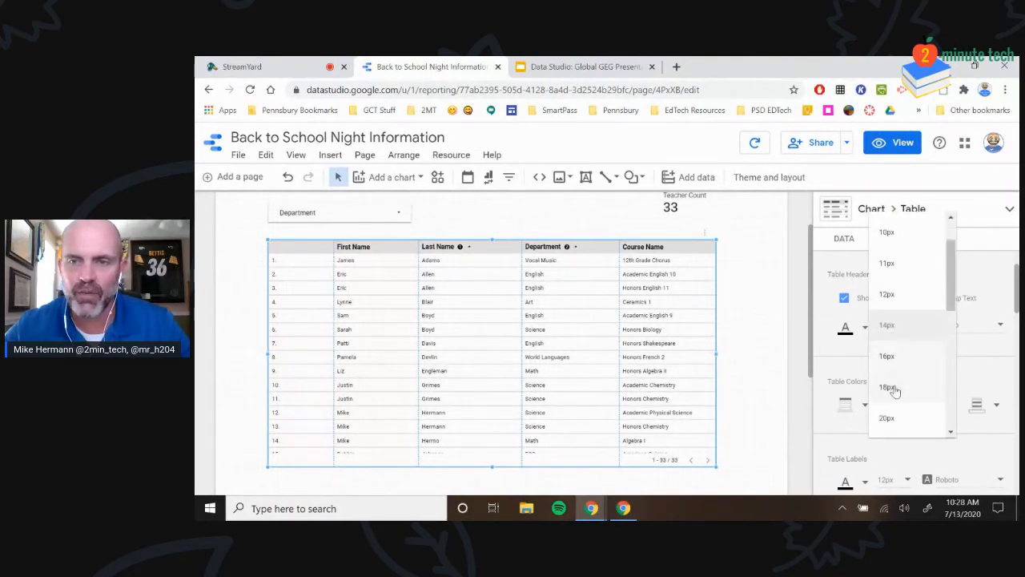
left_click(886, 418)
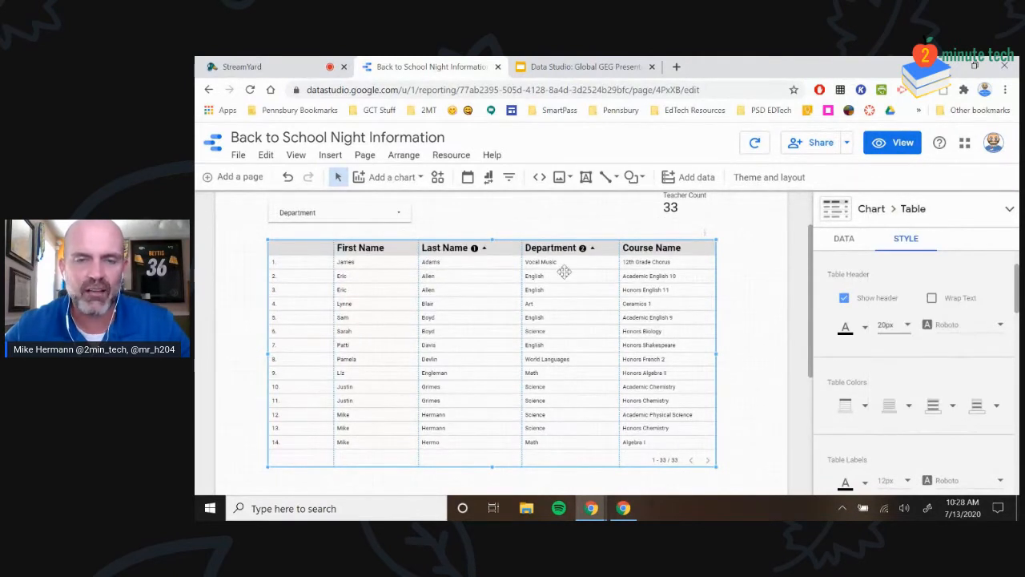
left_click(961, 332)
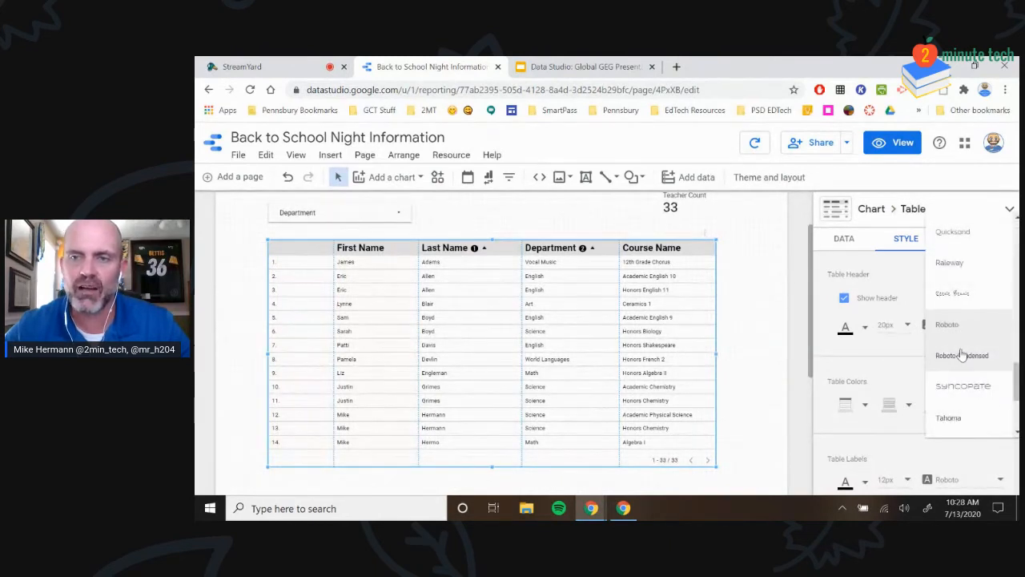
left_click(962, 355)
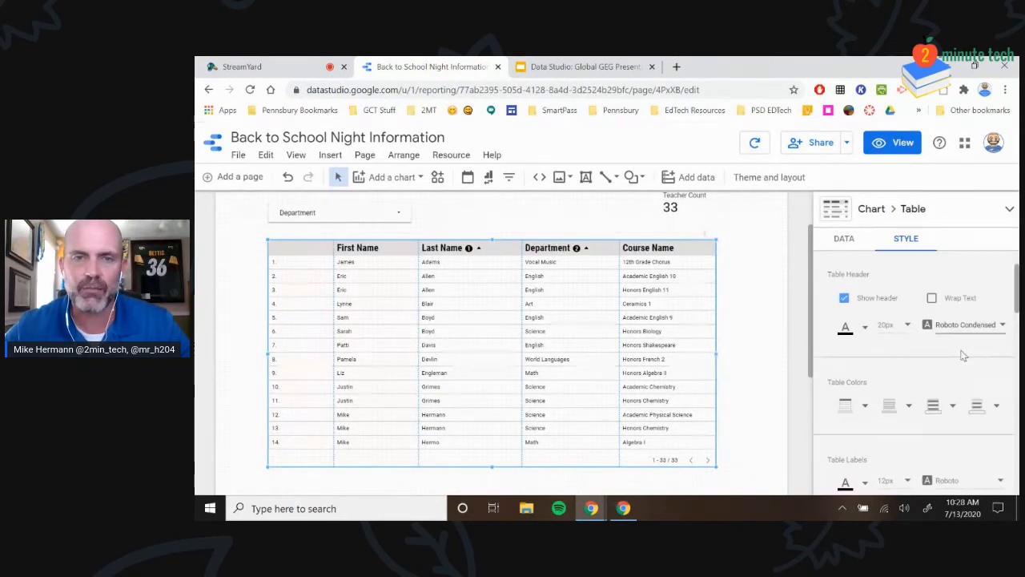
left_click(932, 301)
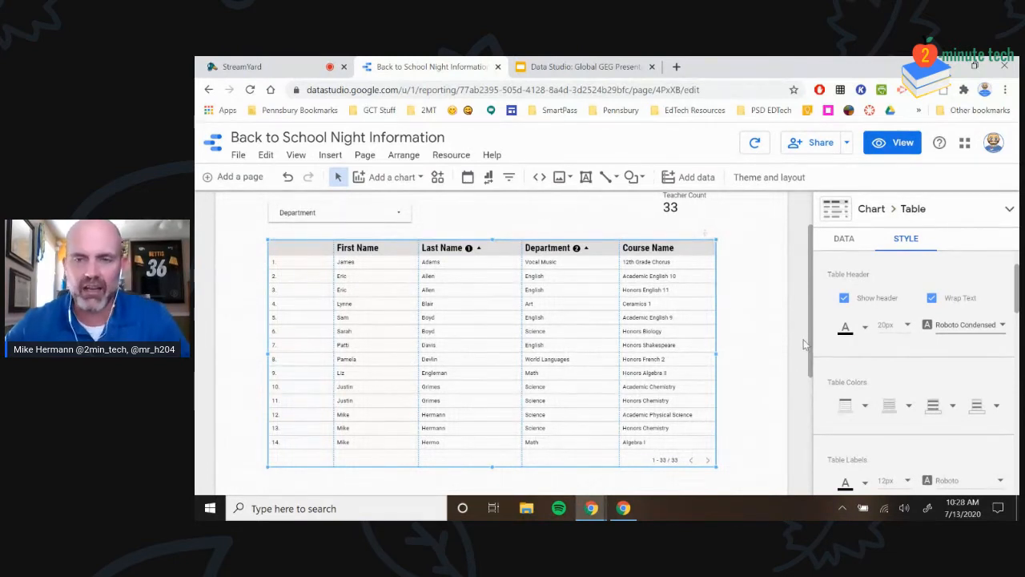
scroll(861, 344, "down", 1)
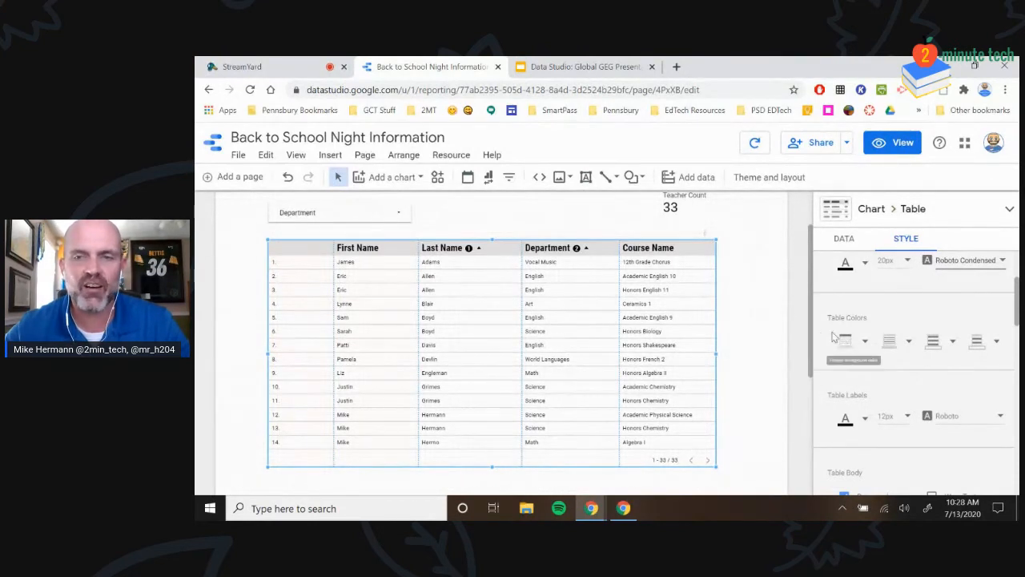
Set the table header to orange, cell borders to dark grey, and odd rows to light orange
left_click(864, 342)
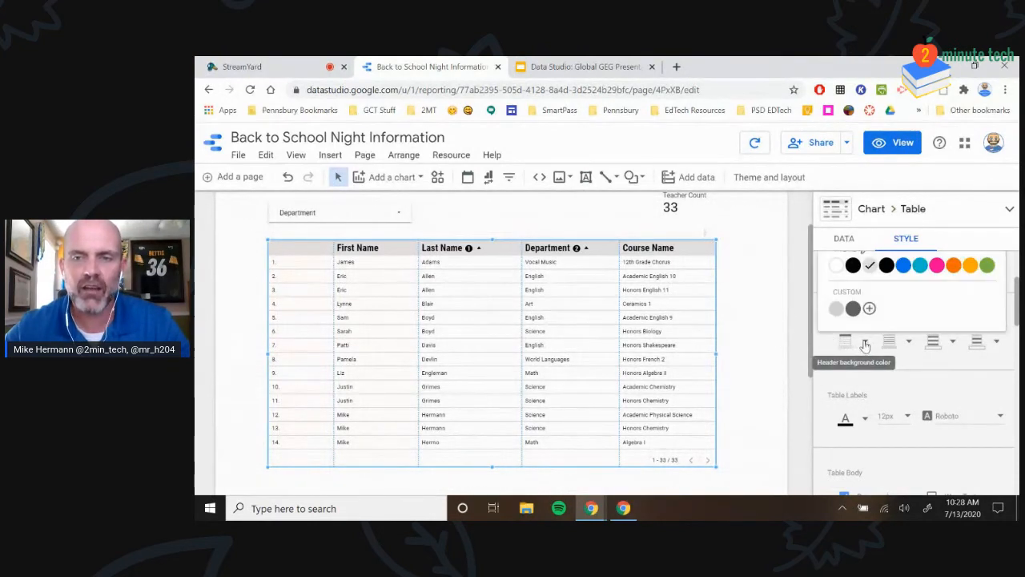
left_click(953, 266)
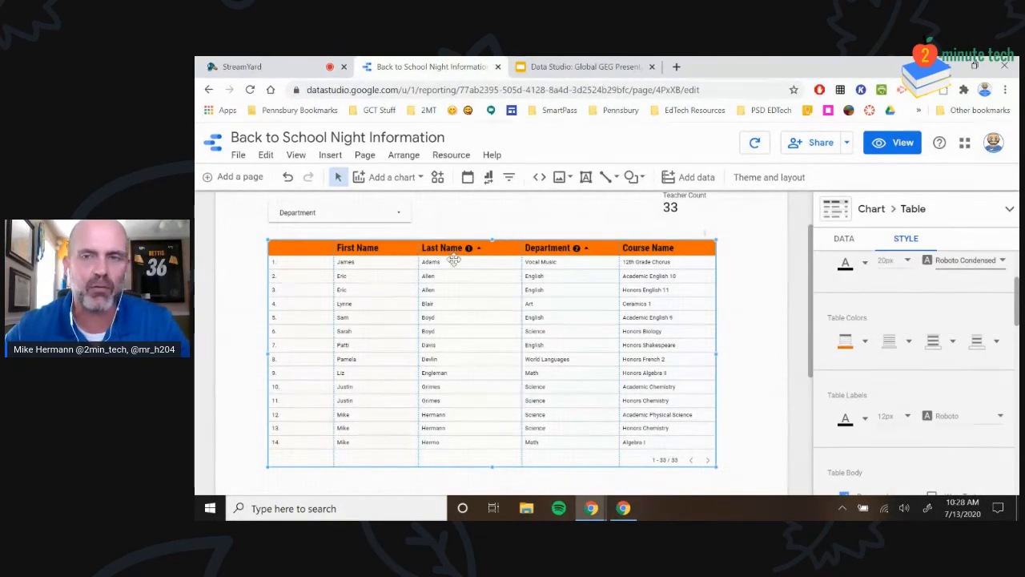
left_click(887, 344)
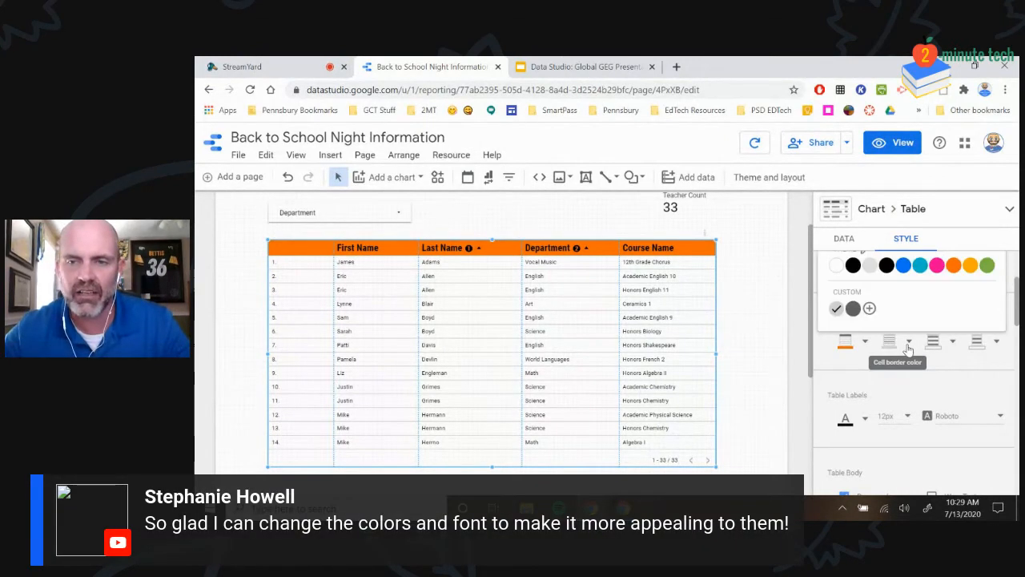
left_click(853, 309)
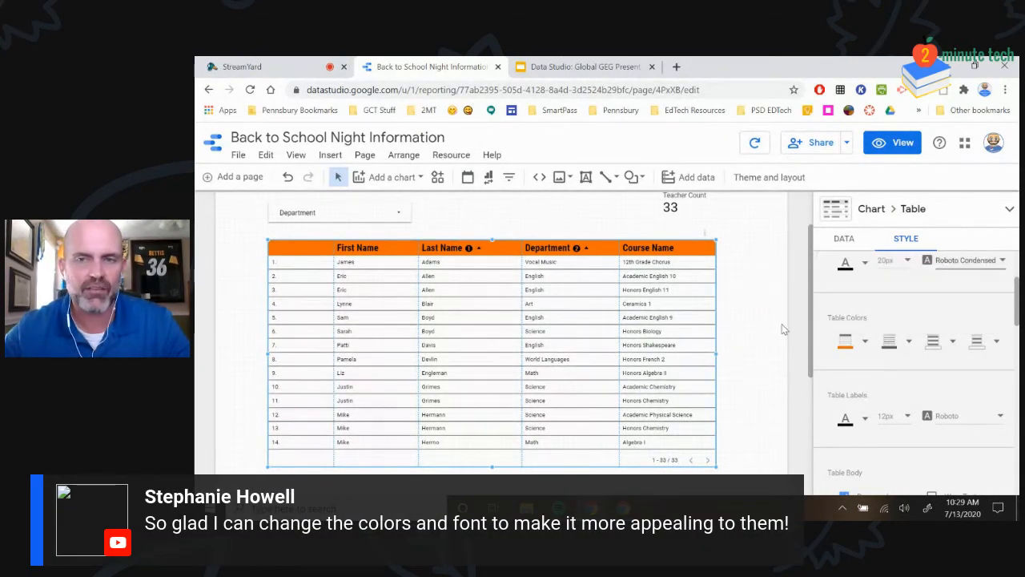
left_click(933, 352)
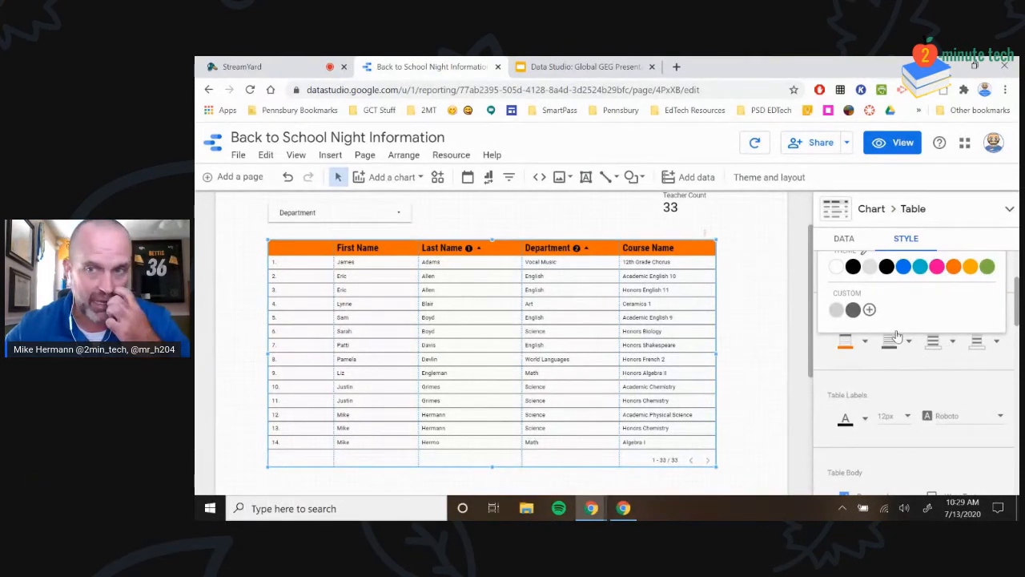
scroll(884, 325, "up", 1)
scroll(881, 321, "up", 1)
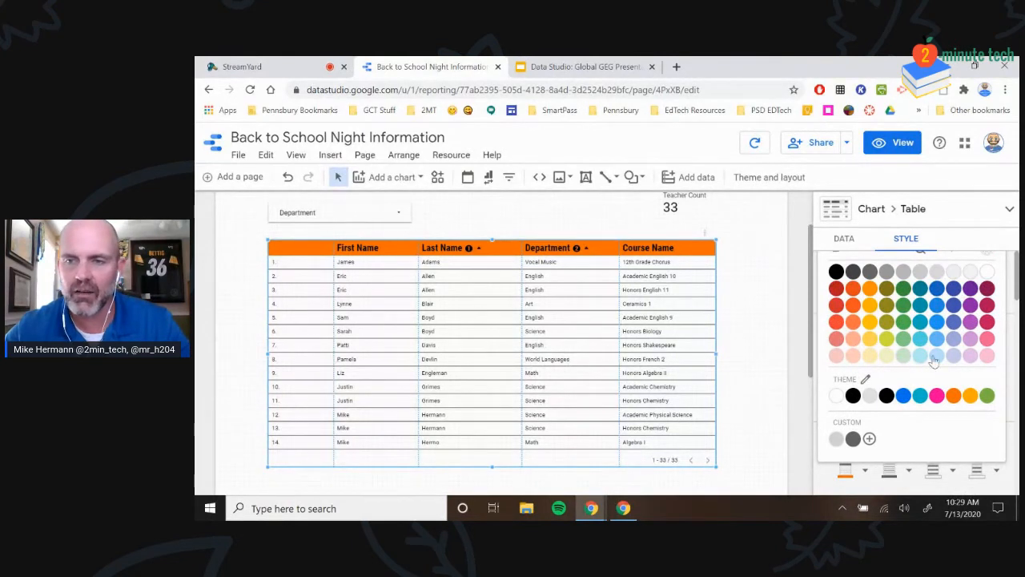
left_click(869, 357)
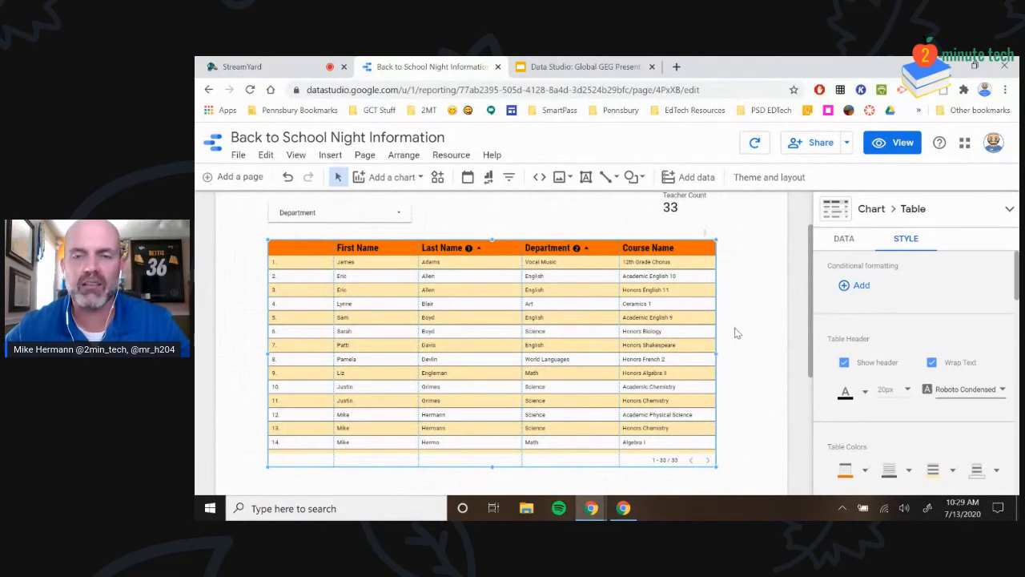
scroll(993, 376, "down", 1)
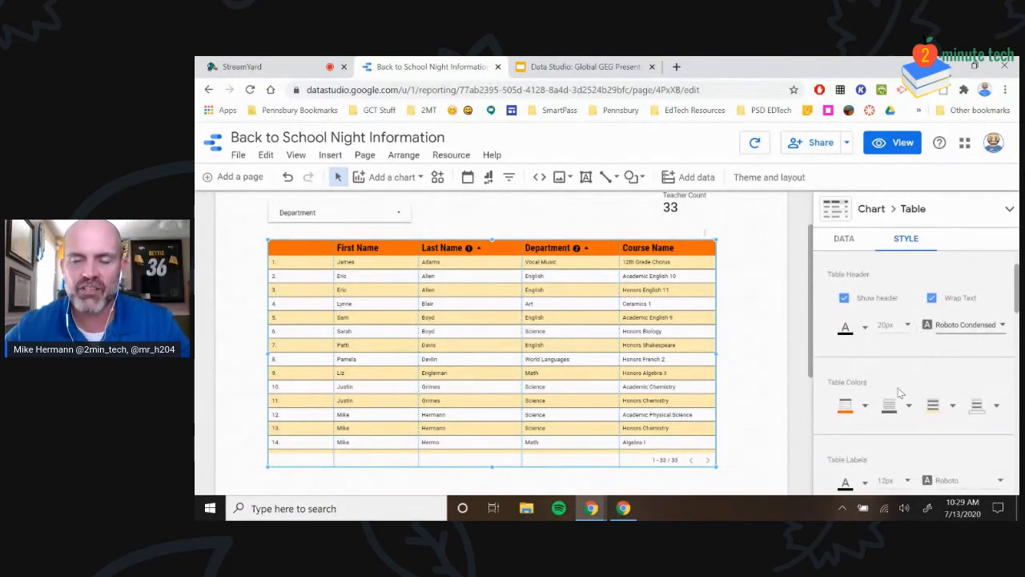
scroll(895, 370, "down", 1)
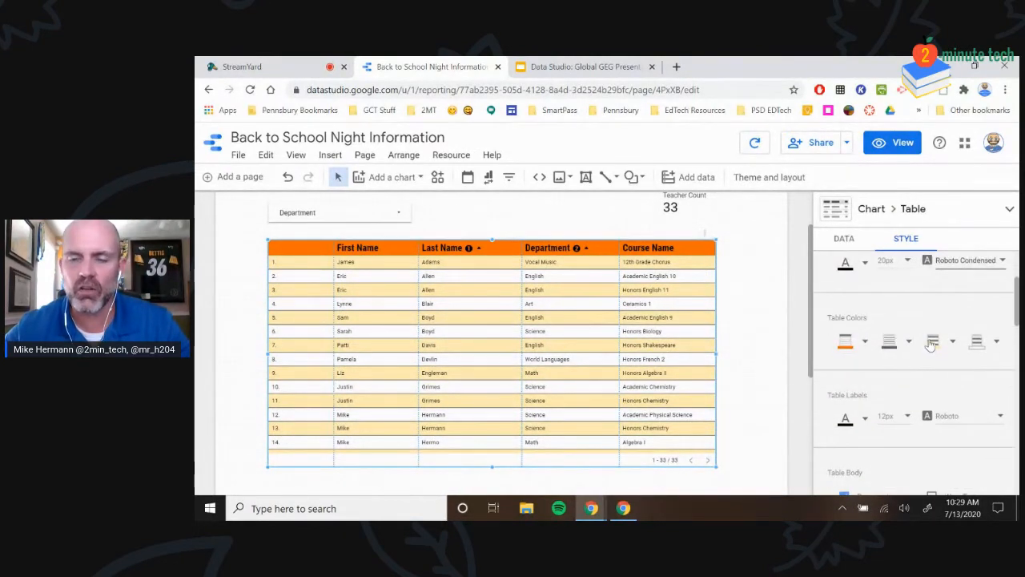
scroll(932, 342, "down", 1)
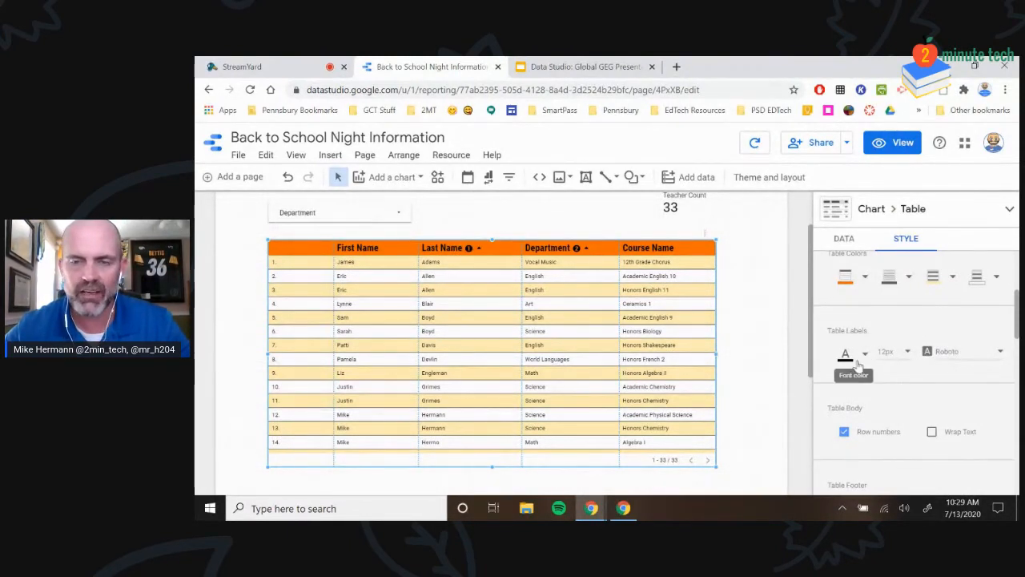
Set the table label font size to 10px
left_click(895, 356)
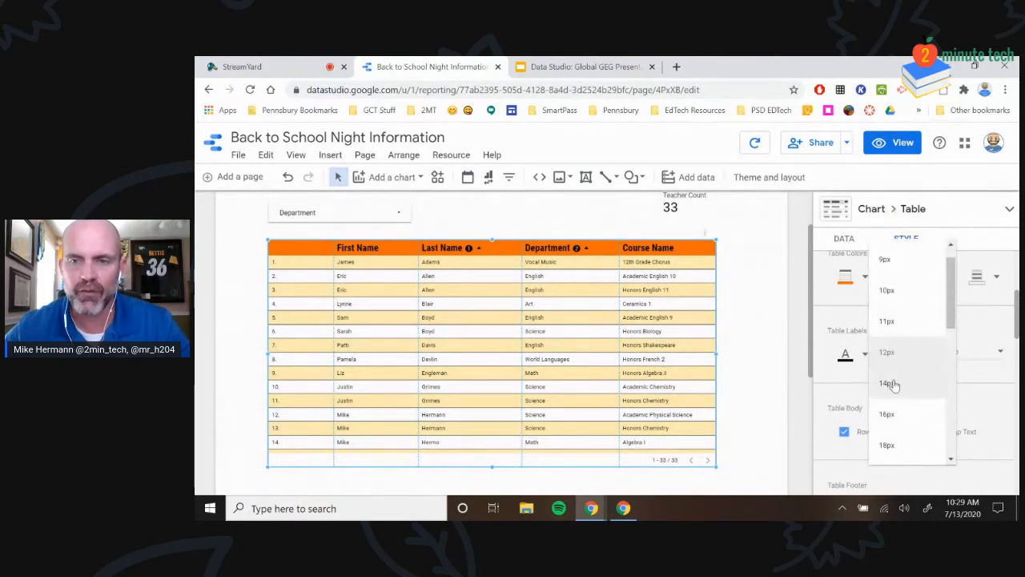
left_click(894, 386)
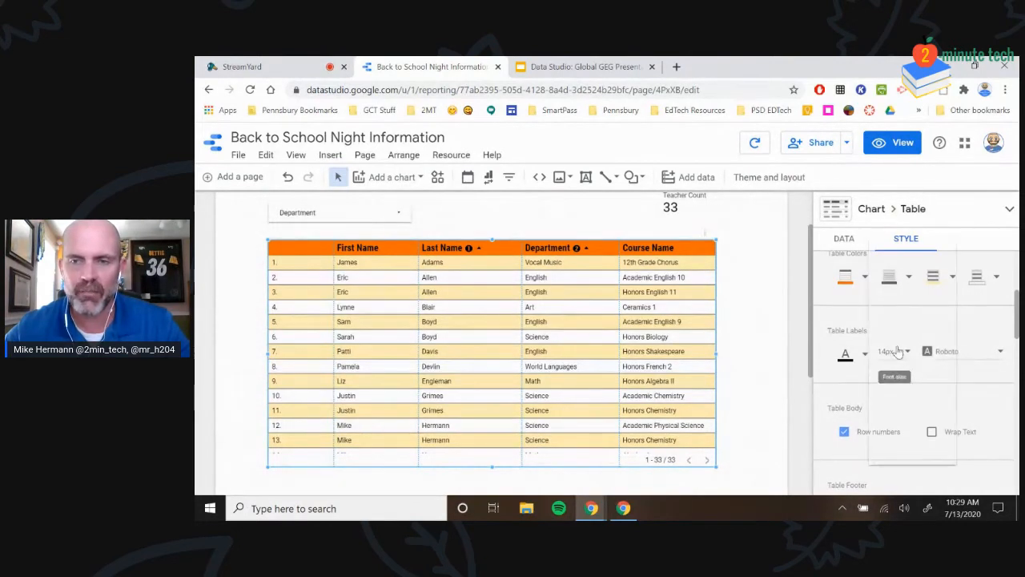
left_click(890, 351)
left_click(889, 259)
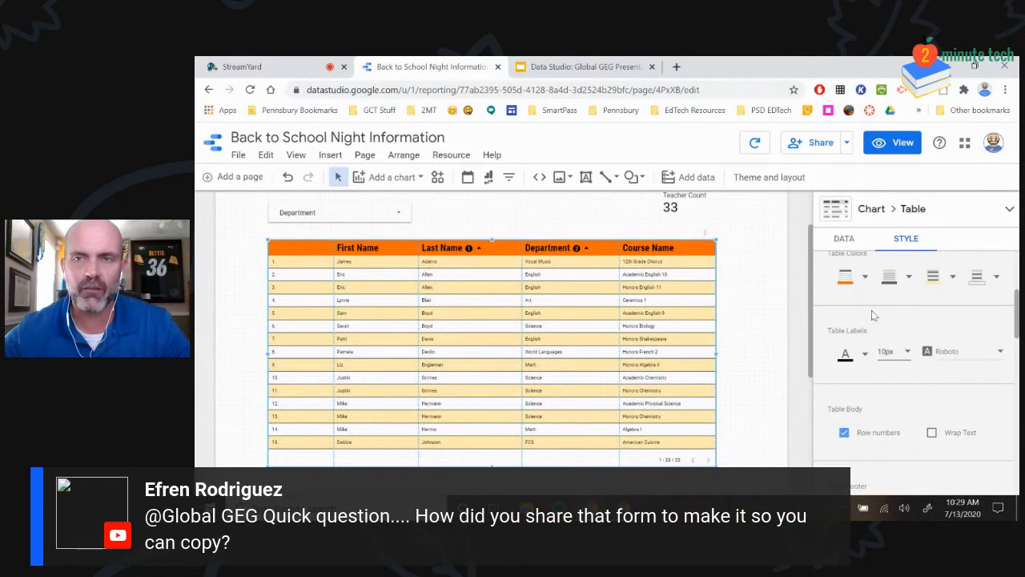
Uncheck Row numbers under Table Body to remove the row-number column
left_click(844, 433)
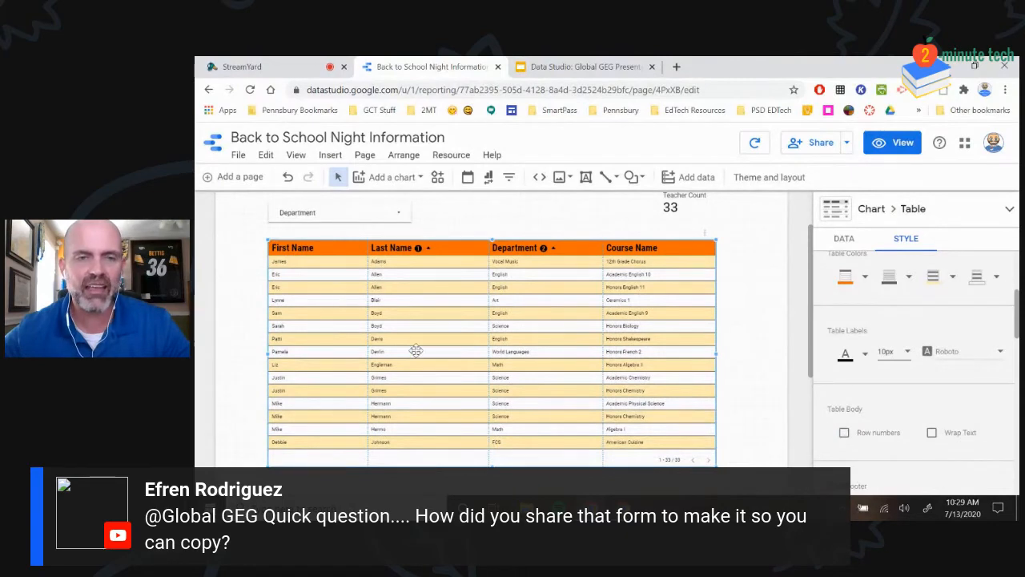
scroll(615, 351, "down", 1)
scroll(614, 354, "up", 1)
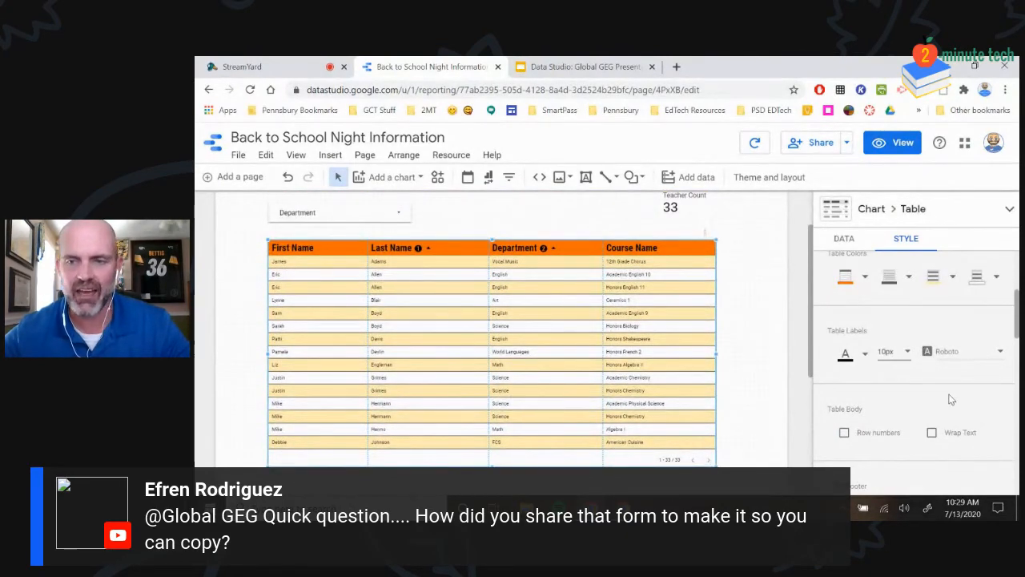
scroll(947, 430, "down", 2)
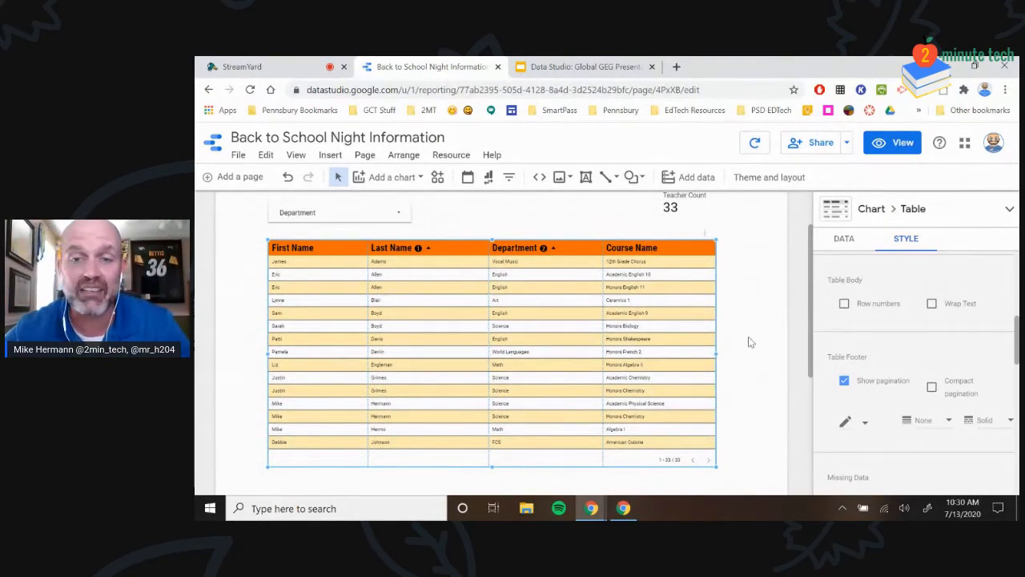
scroll(723, 345, "down", 2)
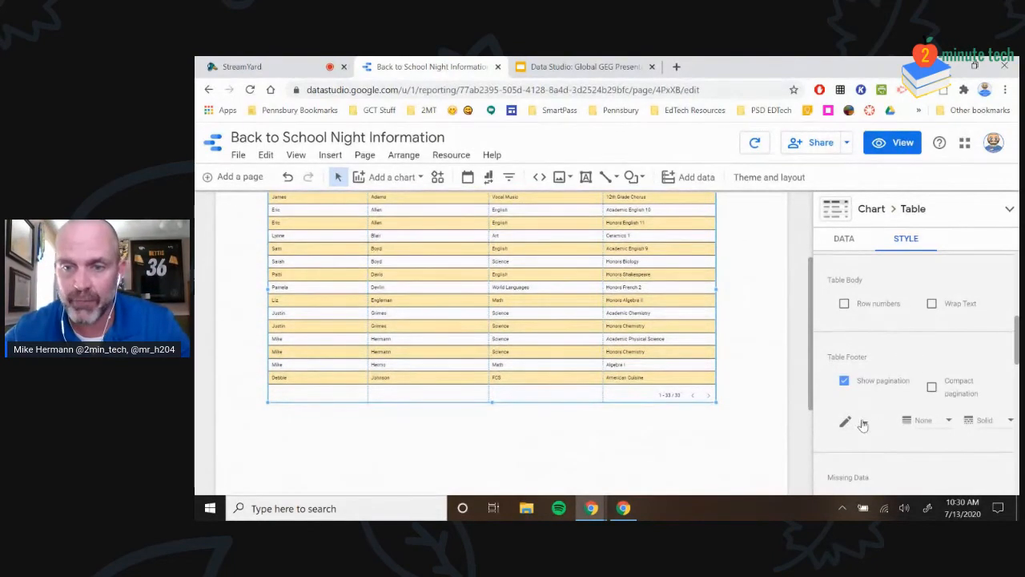
scroll(865, 409, "down", 5)
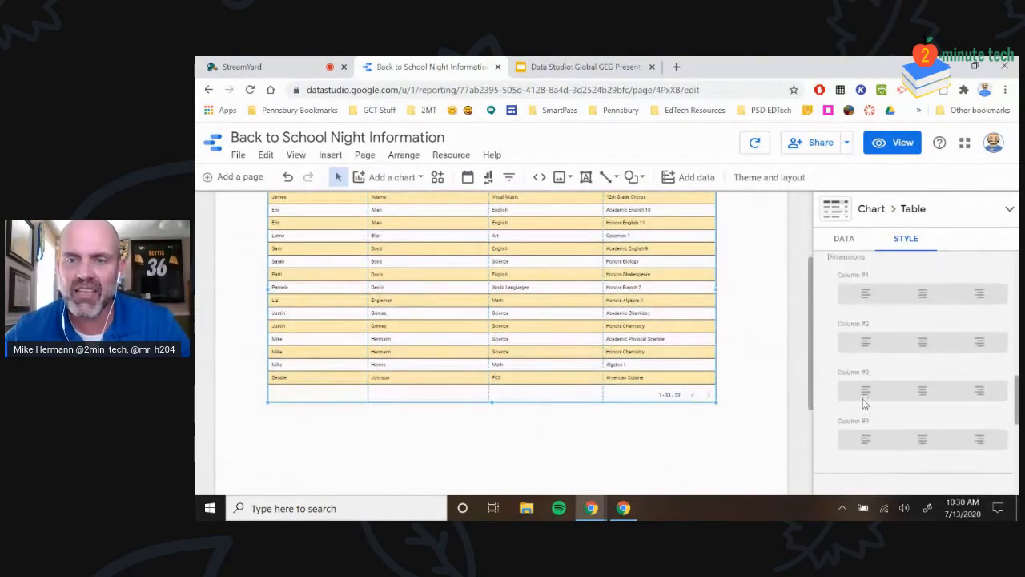
scroll(860, 384, "up", 3)
scroll(858, 363, "up", 3)
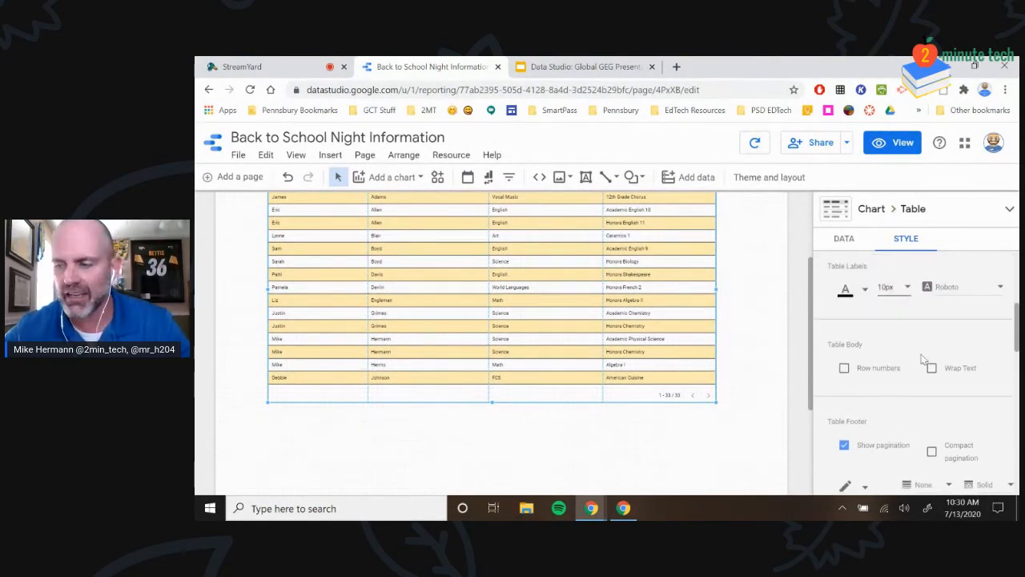
scroll(701, 342, "up", 2)
scroll(923, 338, "down", 4)
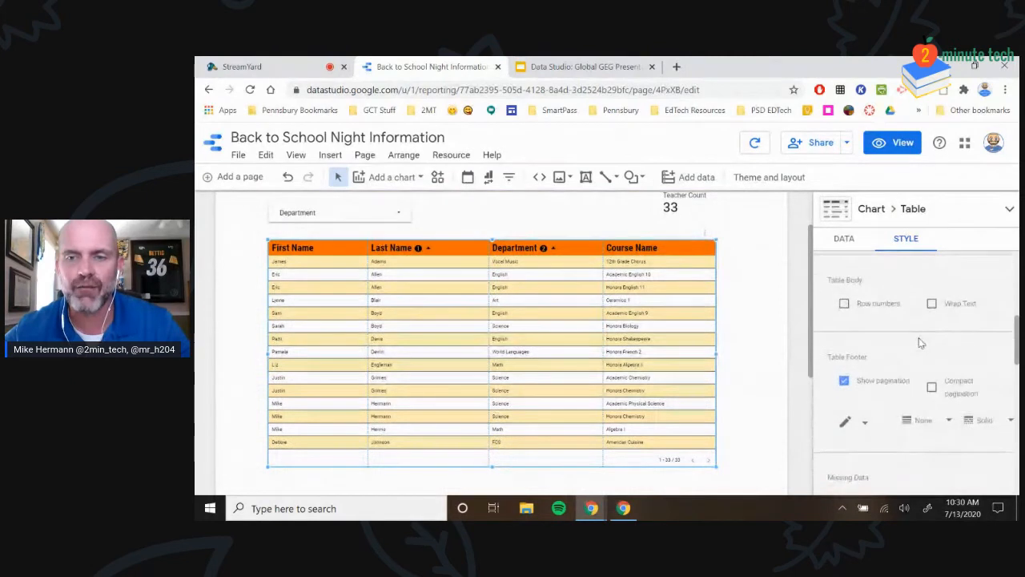
scroll(902, 400, "down", 1)
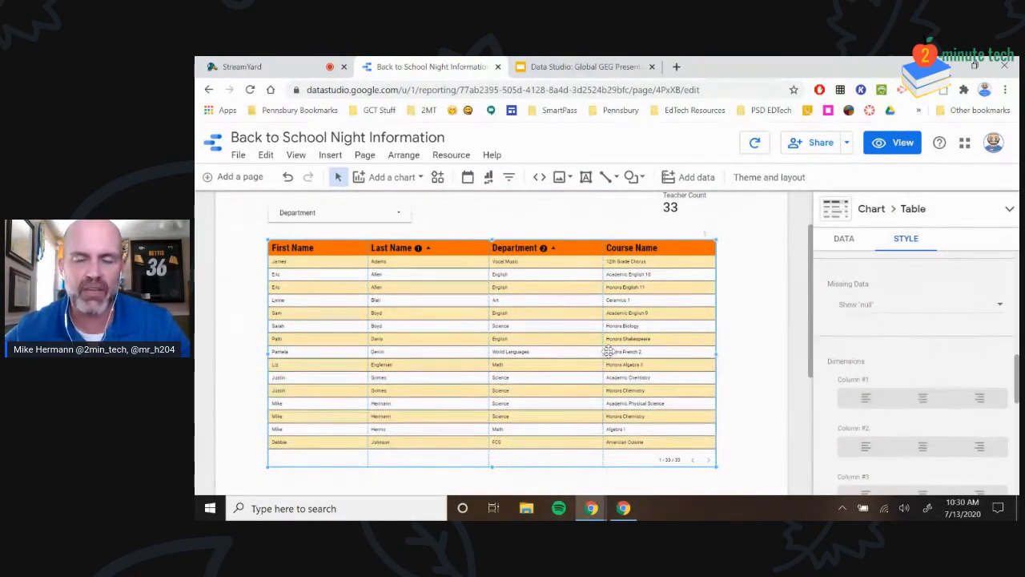
scroll(790, 352, "up", 2)
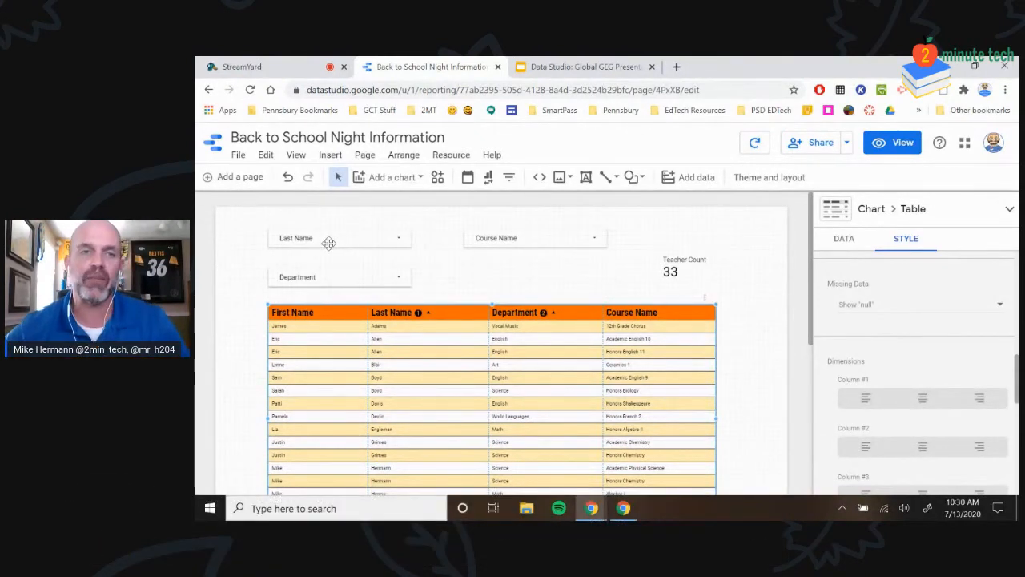
Select the Last Name filter and try Fixed size before keeping the Pop-up menu style
left_click(328, 241)
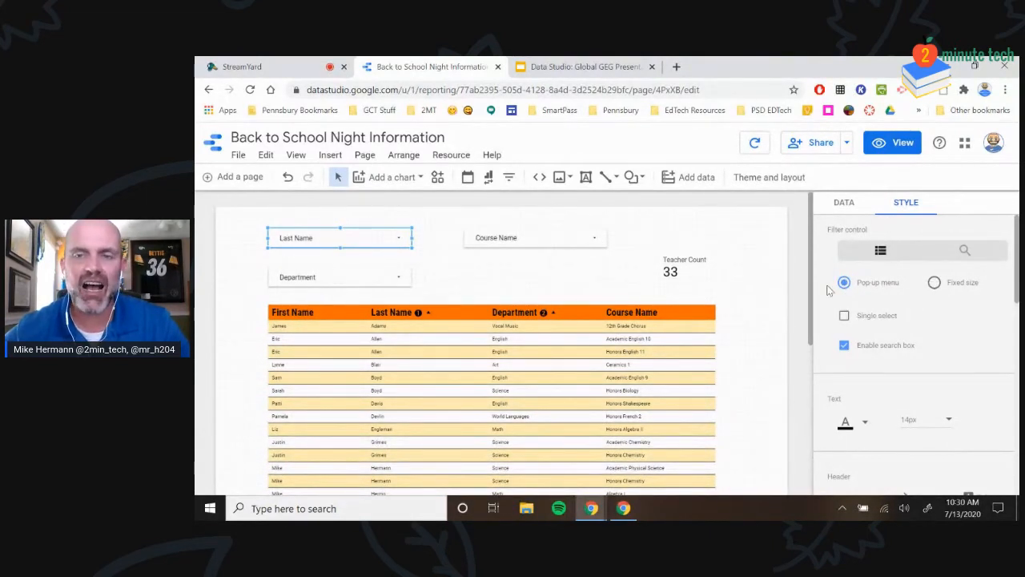
left_click(935, 283)
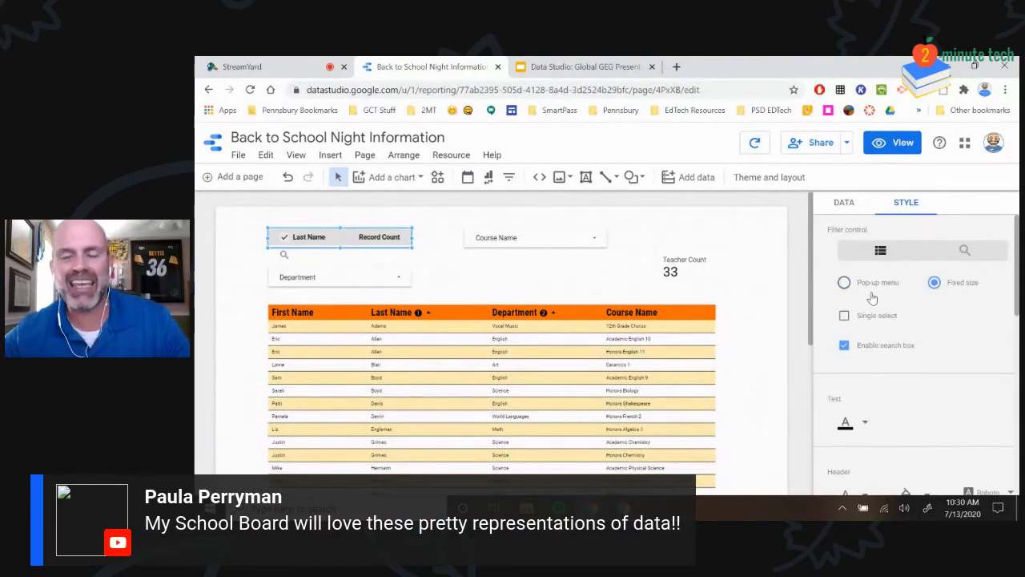
left_click(845, 283)
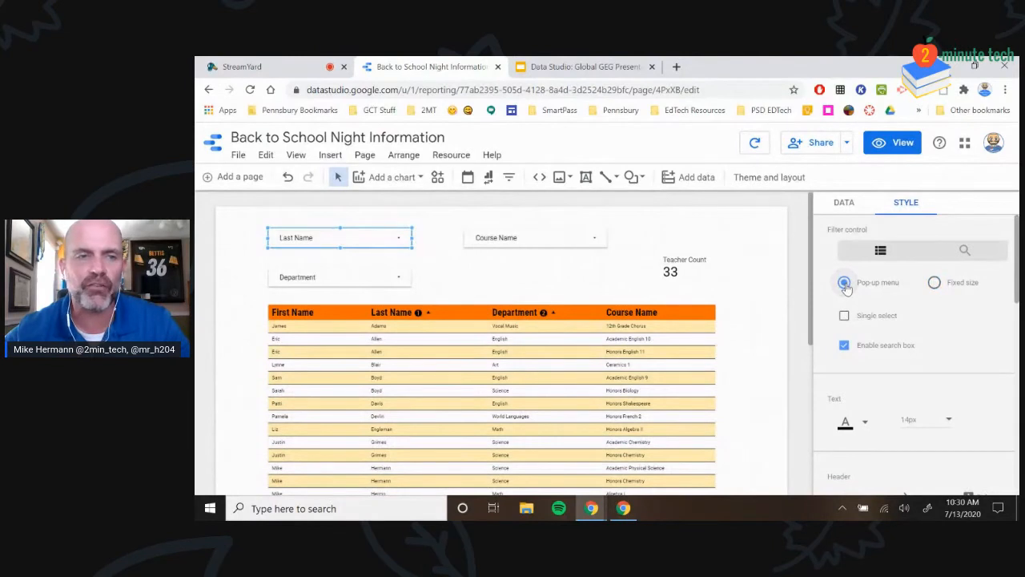
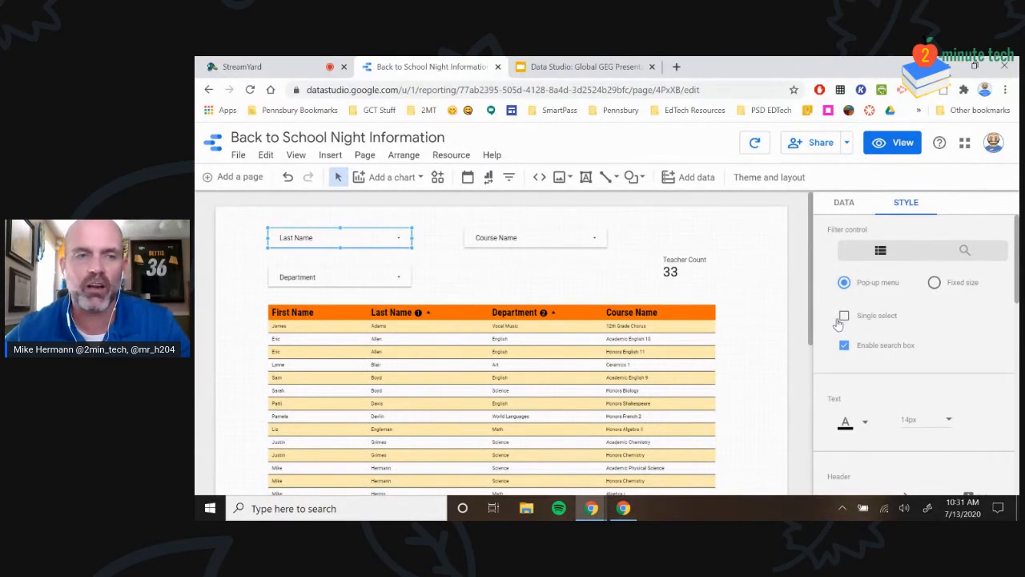
Set the Last Name filter's text size to 24px
scroll(849, 336, "down", 1)
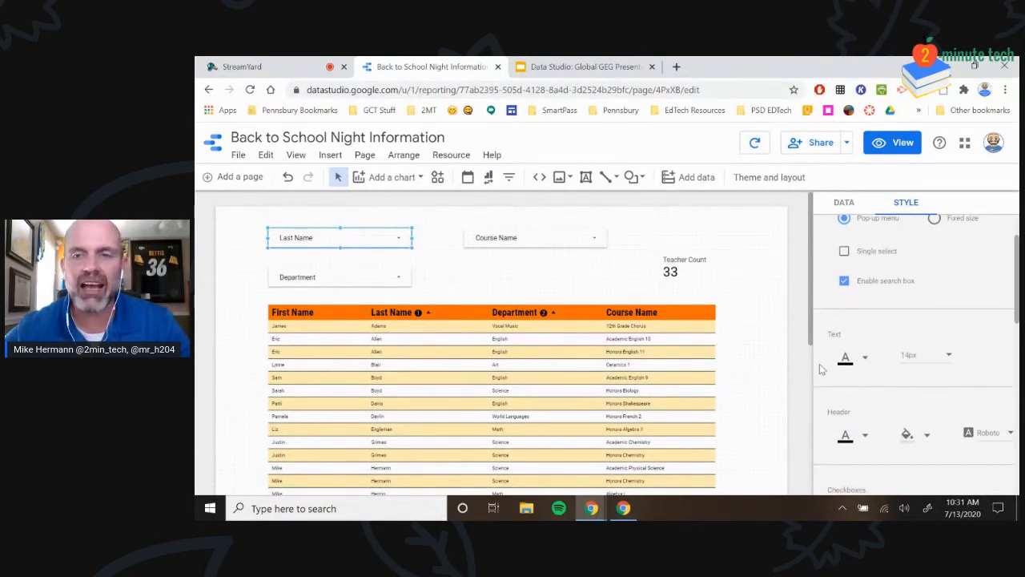
left_click(866, 362)
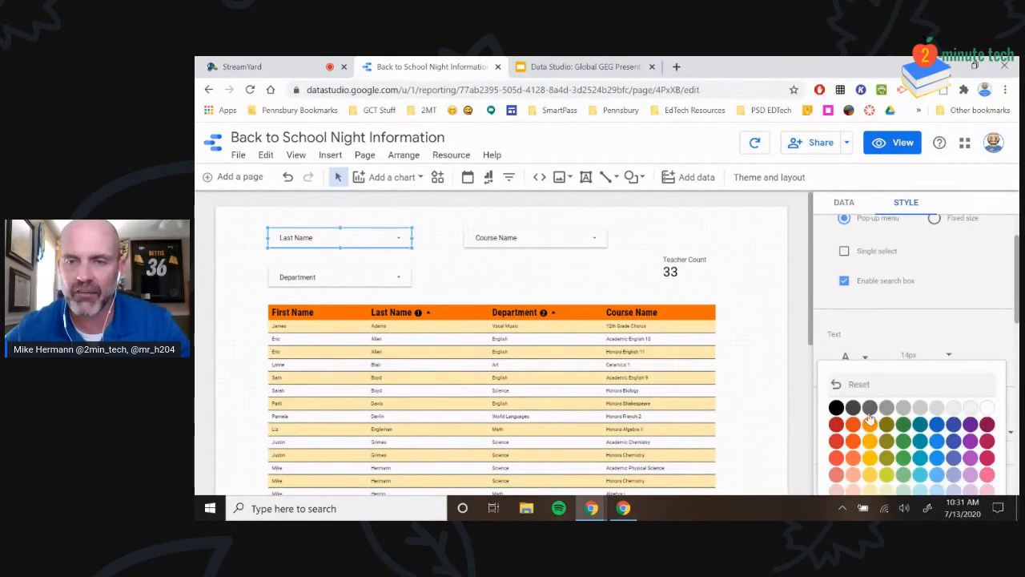
left_click(920, 356)
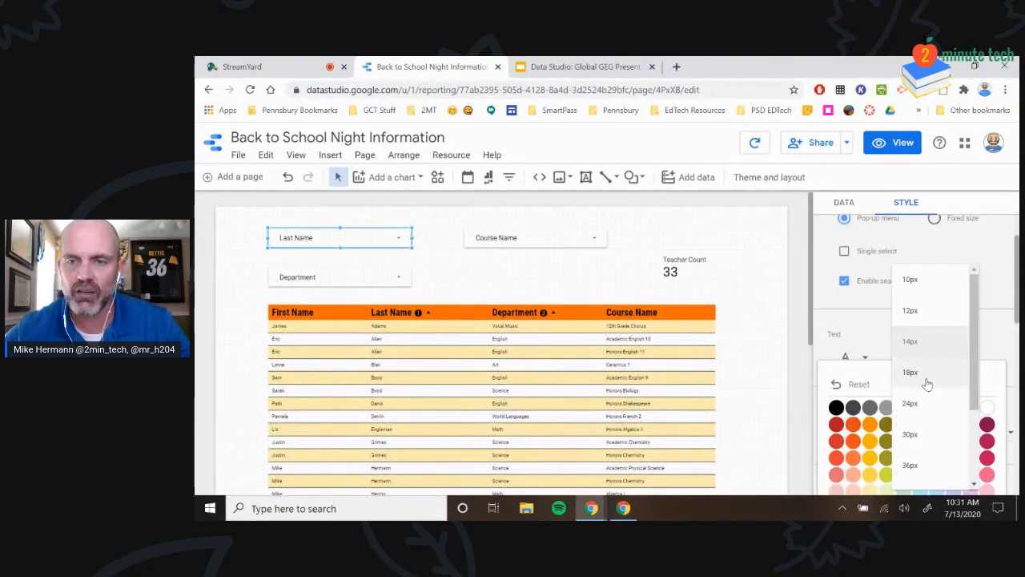
left_click(924, 411)
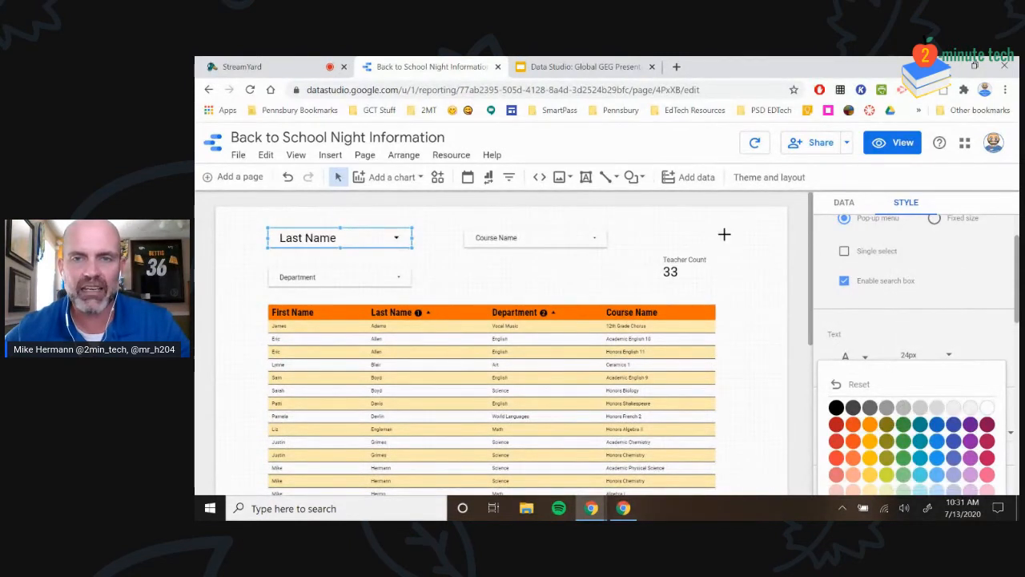
left_click(724, 234)
Give the Last Name filter an orange header fill and an orange background
left_click(342, 231)
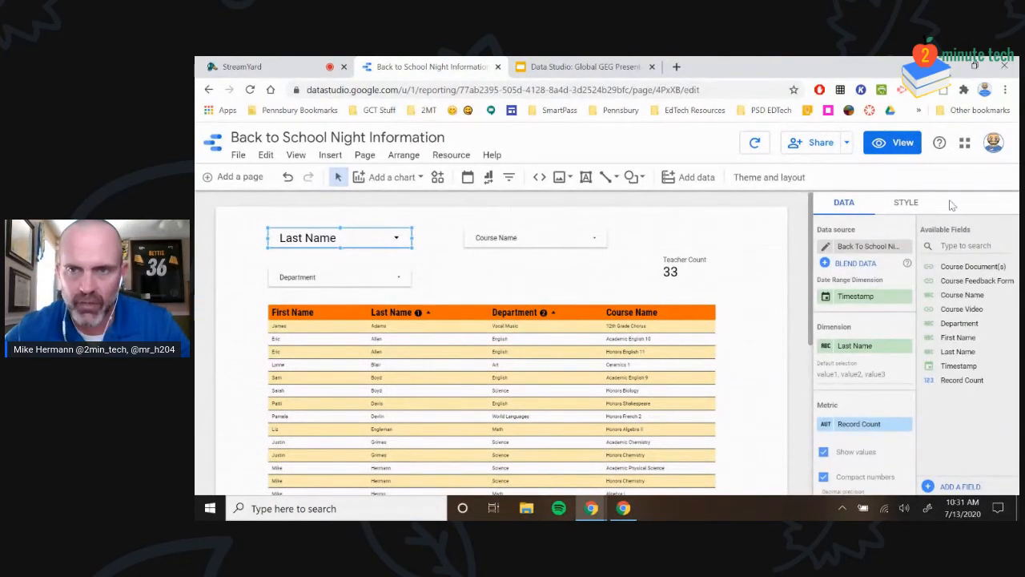
left_click(906, 203)
scroll(865, 304, "down", 5)
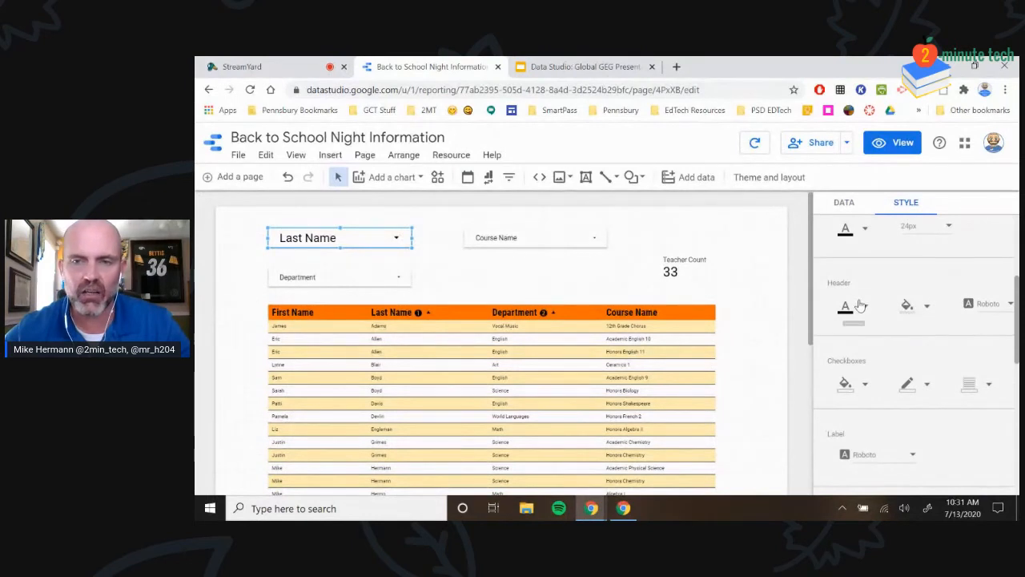
scroll(932, 315, "up", 1)
left_click(927, 370)
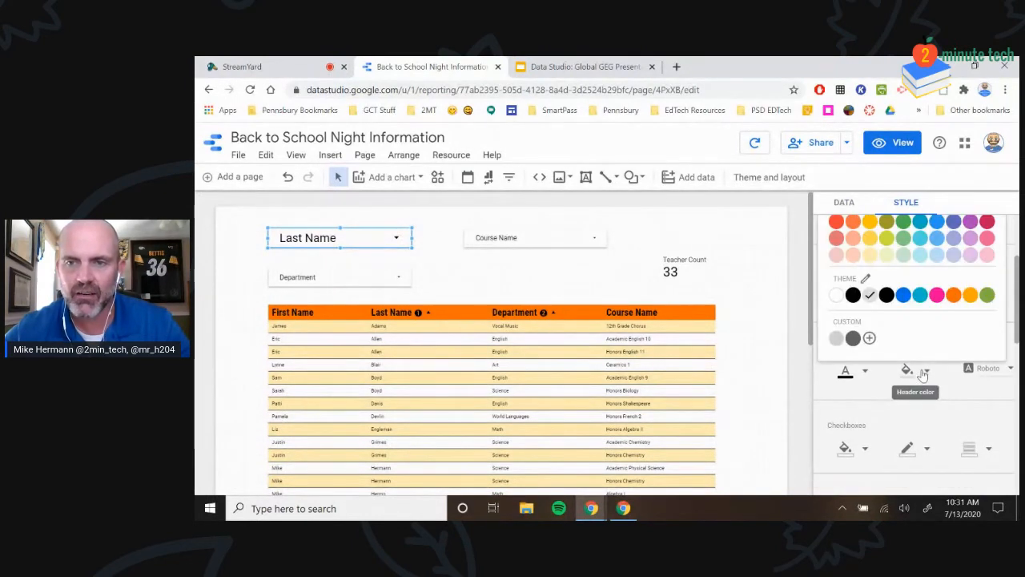
left_click(860, 229)
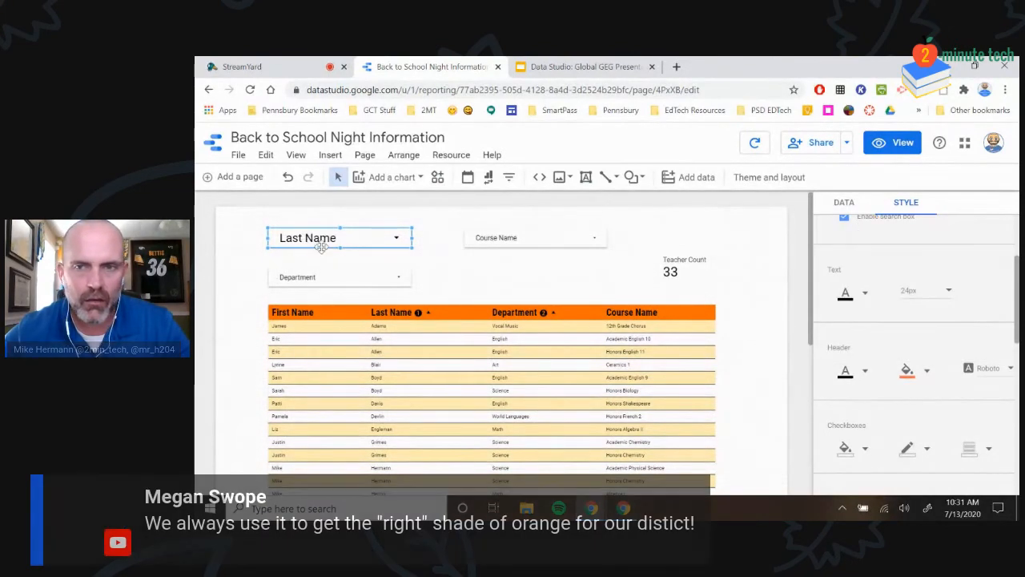
scroll(887, 342, "down", 5)
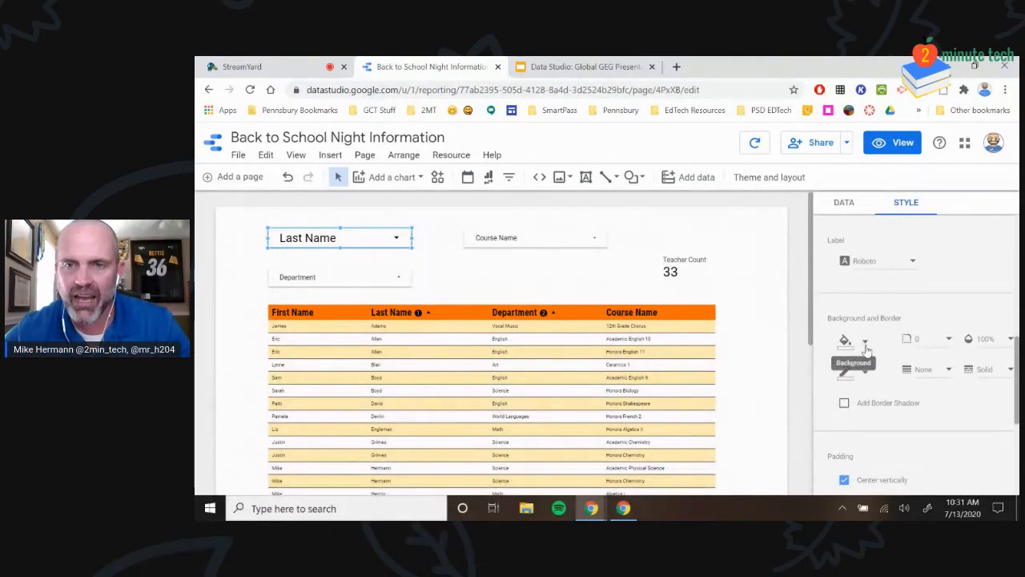
left_click(867, 342)
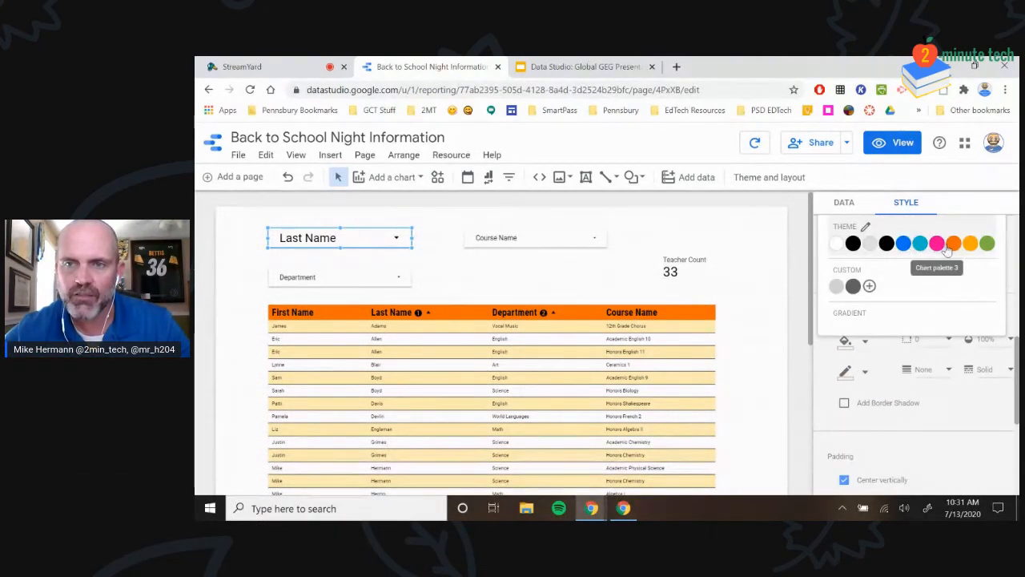
left_click(950, 243)
Add a coloured border to the Last Name filter
left_click(433, 265)
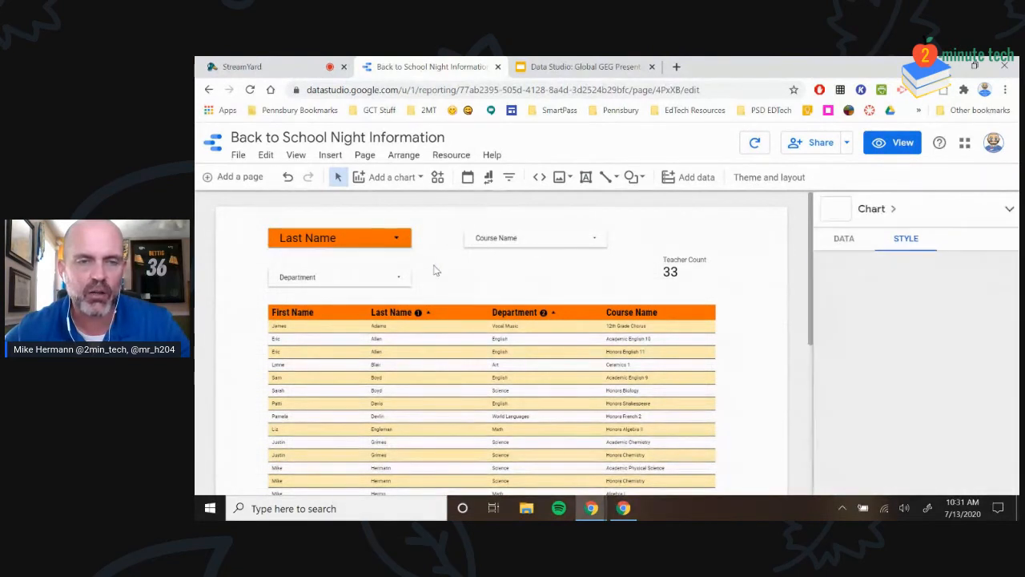
left_click(325, 240)
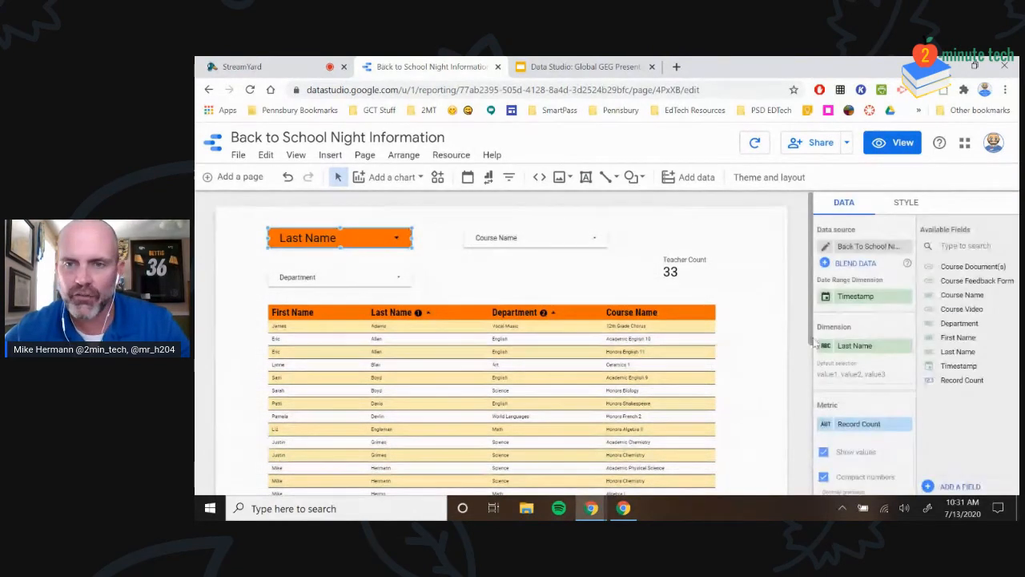
left_click(906, 201)
scroll(884, 342, "down", 5)
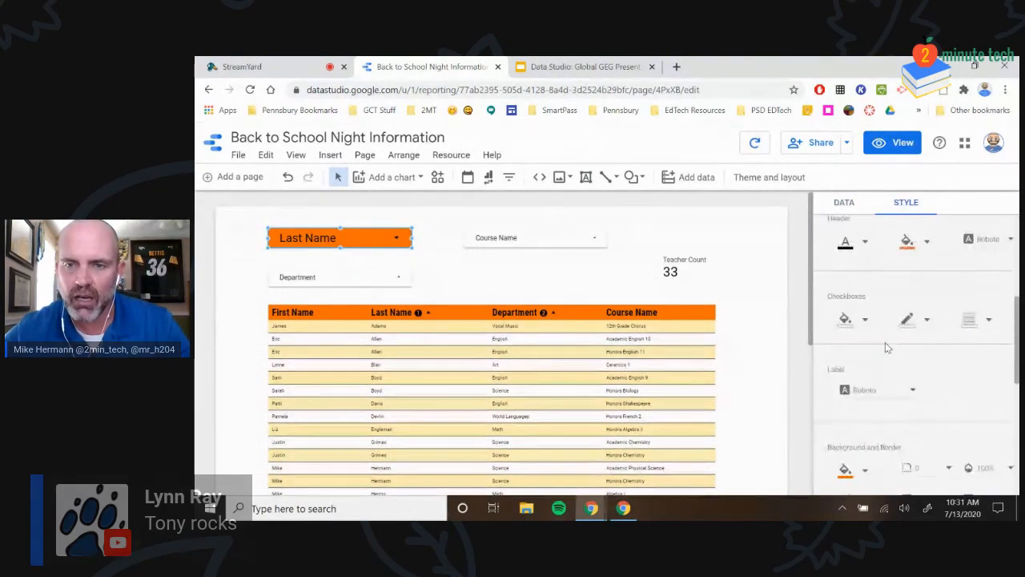
left_click(861, 436)
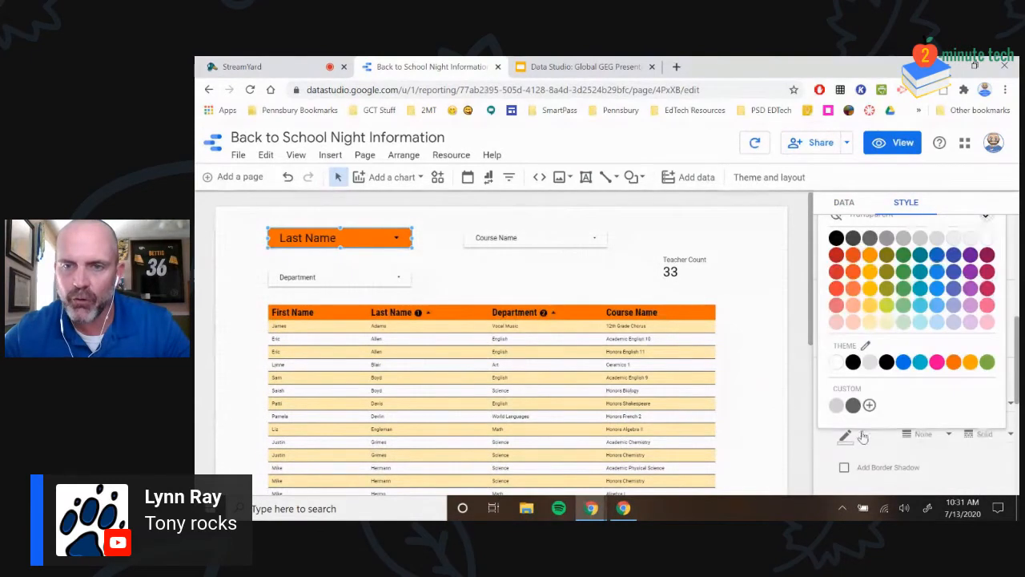
left_click(847, 404)
left_click(494, 282)
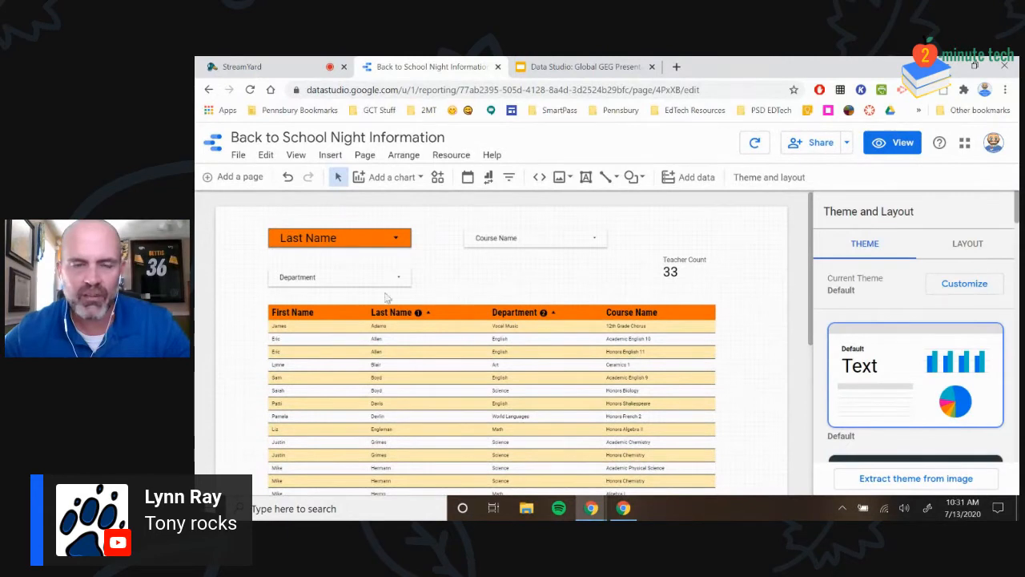
left_click(533, 238)
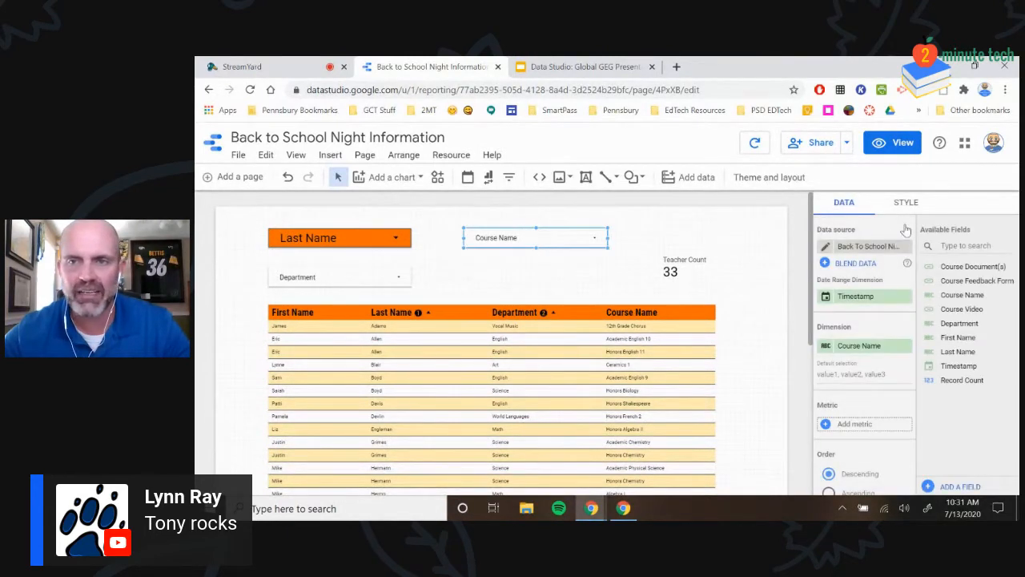
left_click(902, 202)
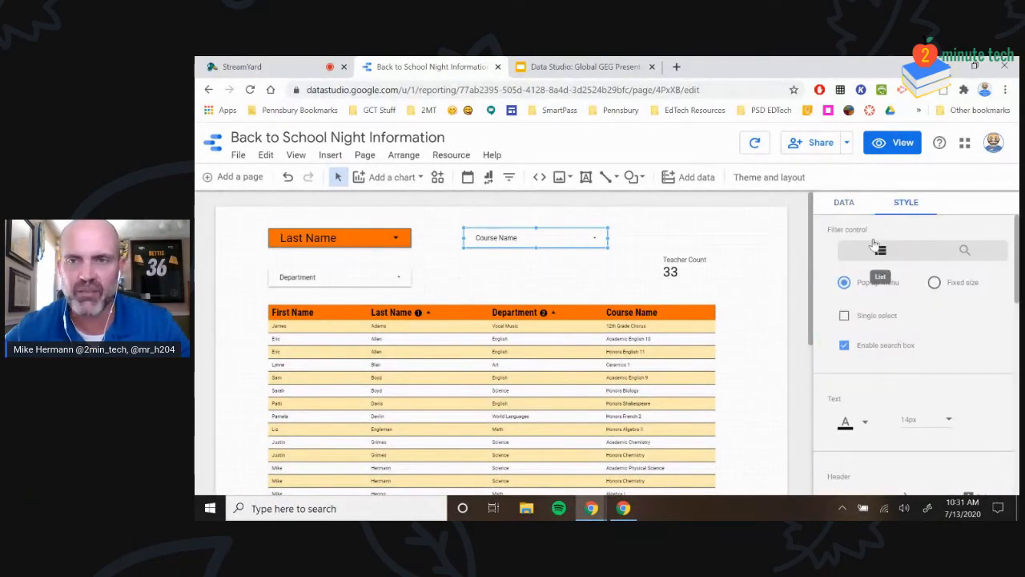
left_click(845, 204)
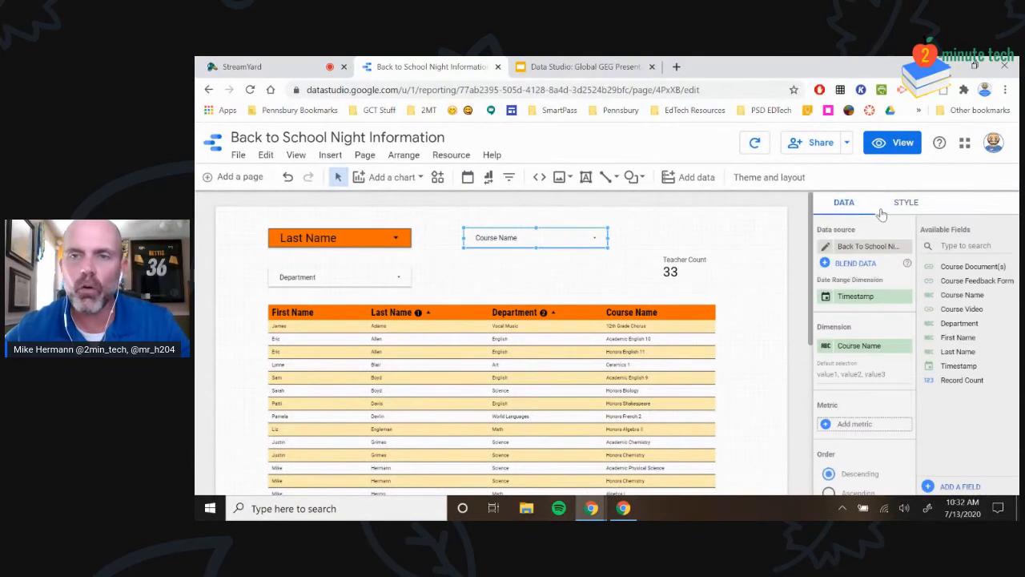
left_click(692, 229)
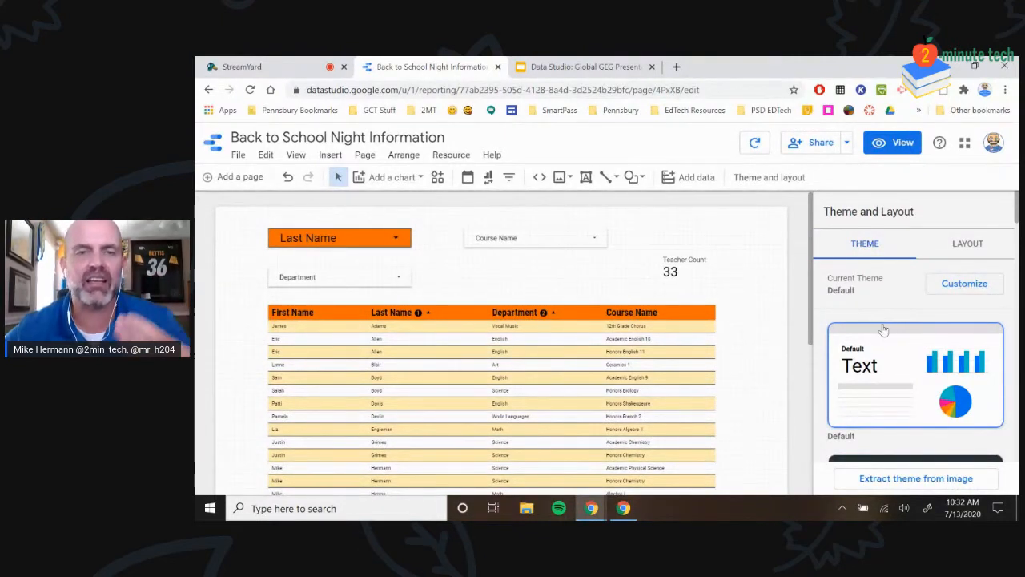
scroll(911, 361, "down", 3)
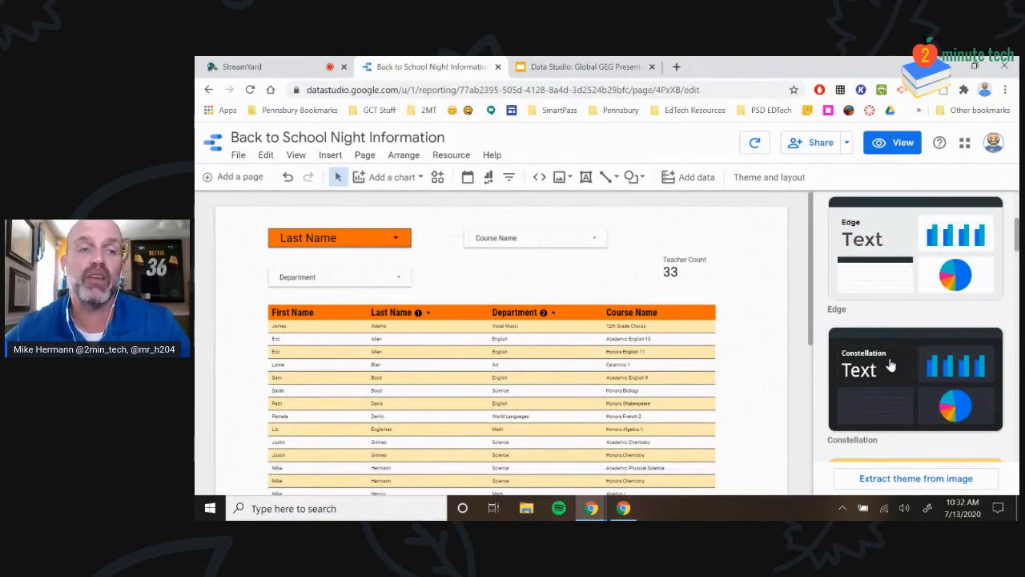
left_click(896, 380)
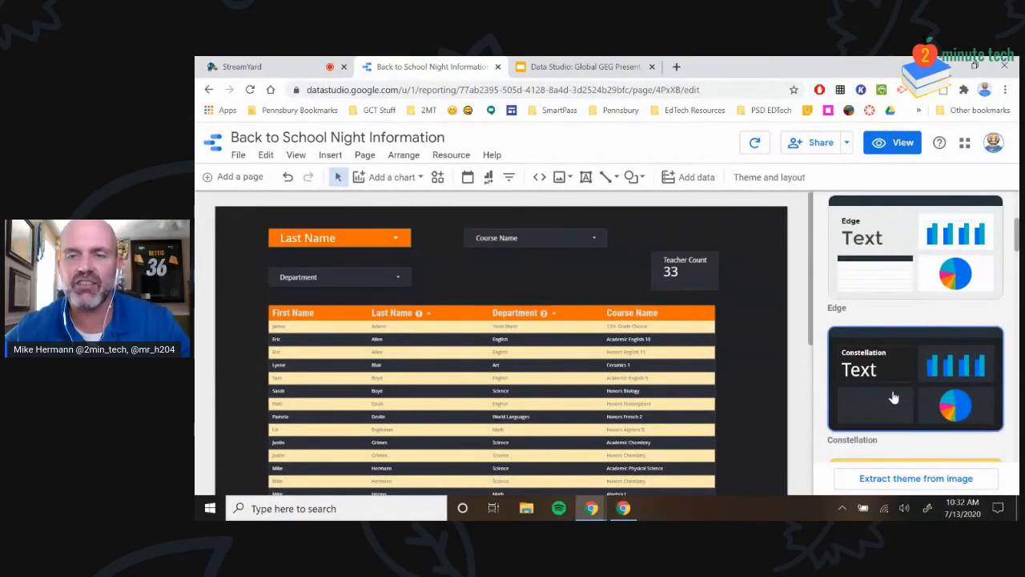
left_click(423, 314)
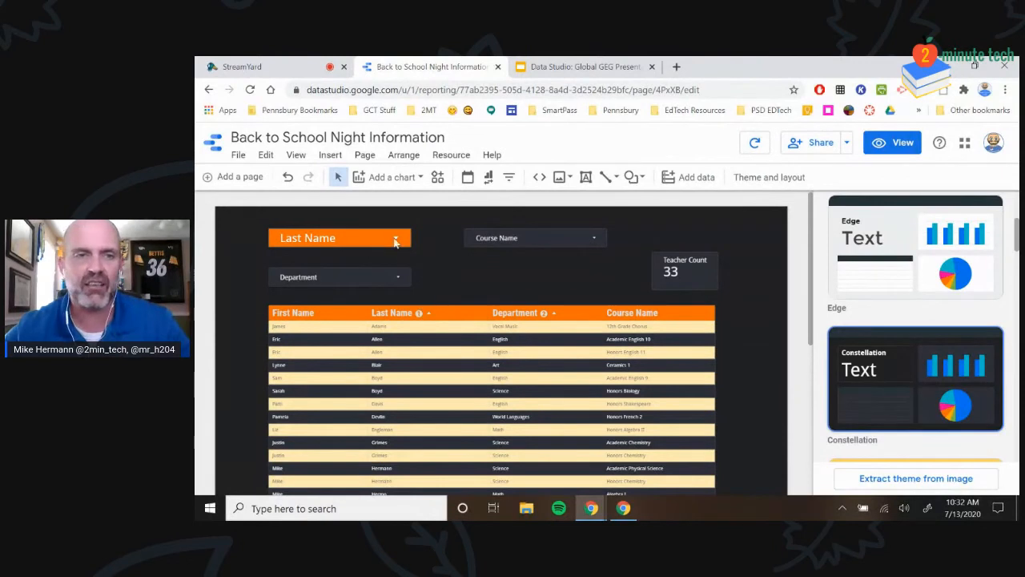
left_click(288, 177)
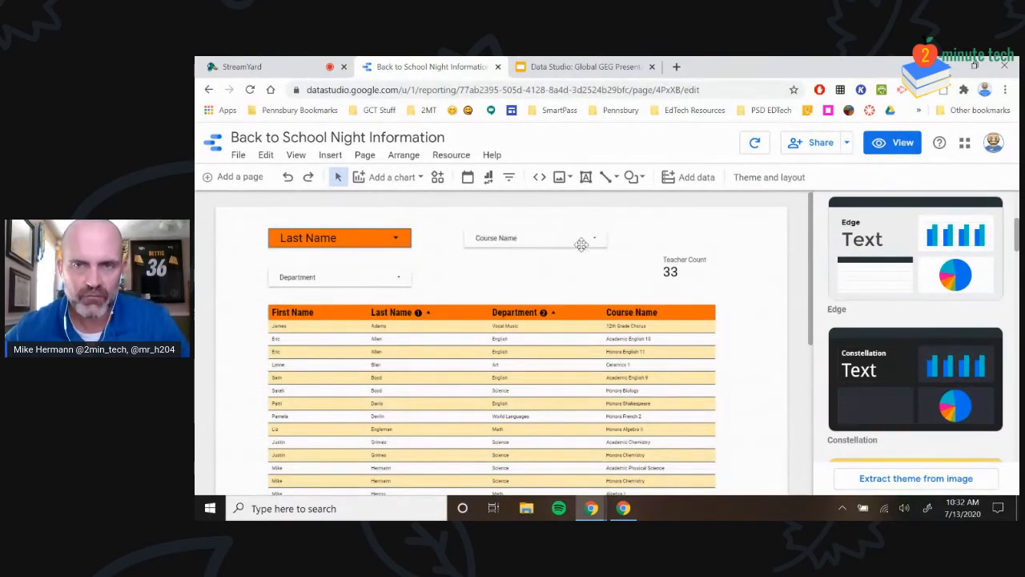
left_click(531, 235)
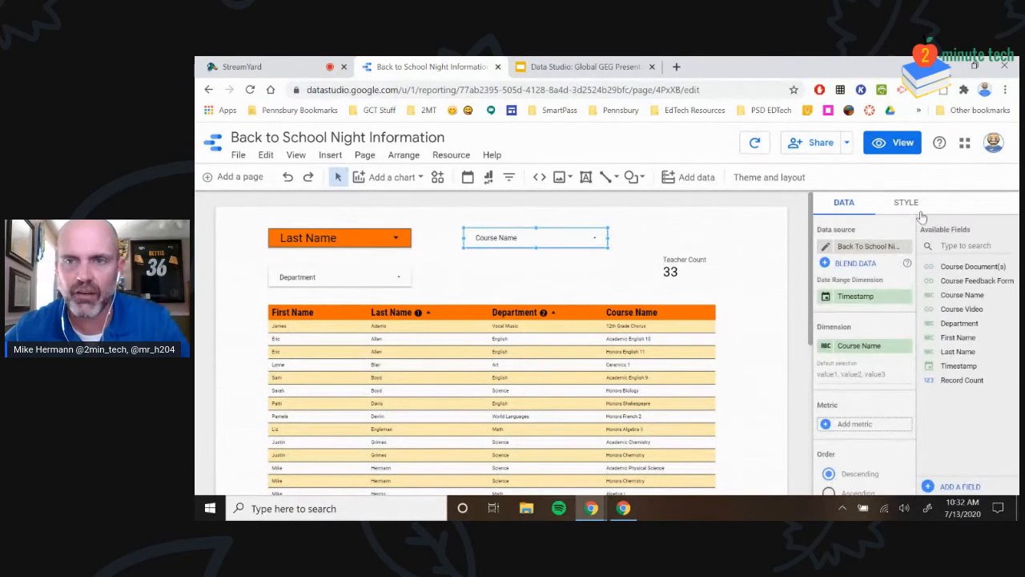
Style the Course Name filter with a dark grey background, white text and 18px size
left_click(901, 203)
scroll(881, 341, "down", 5)
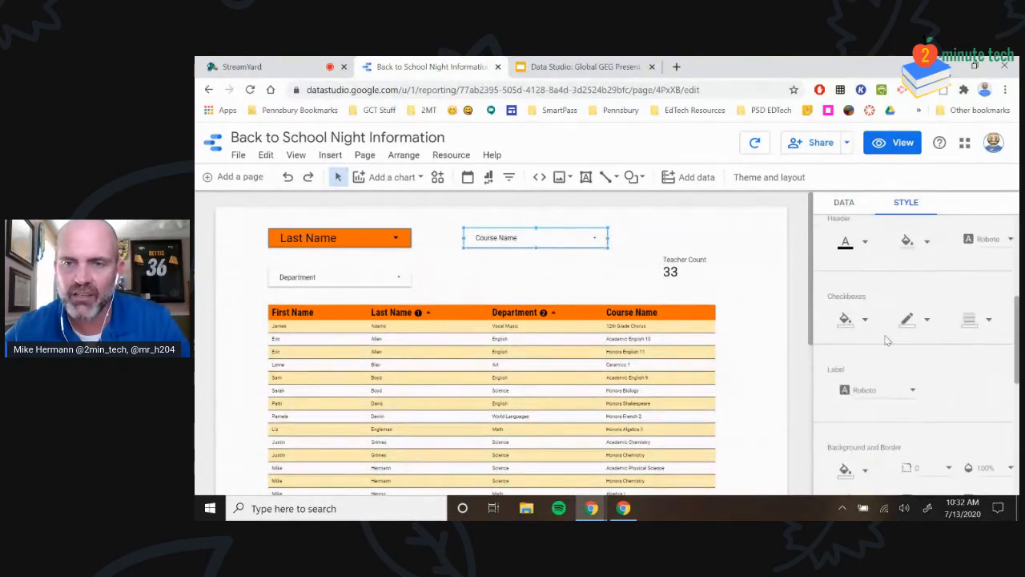
left_click(864, 345)
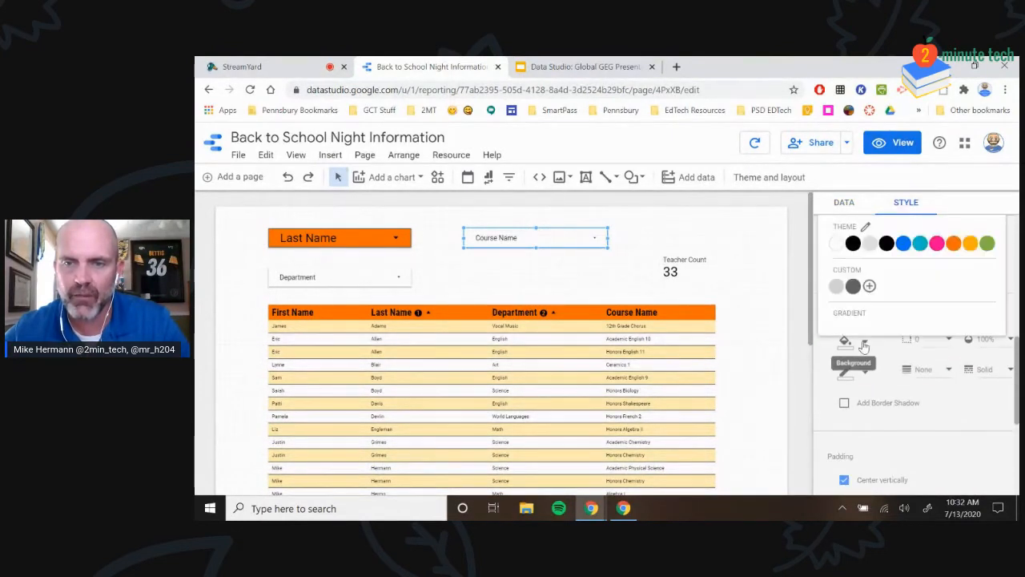
left_click(853, 285)
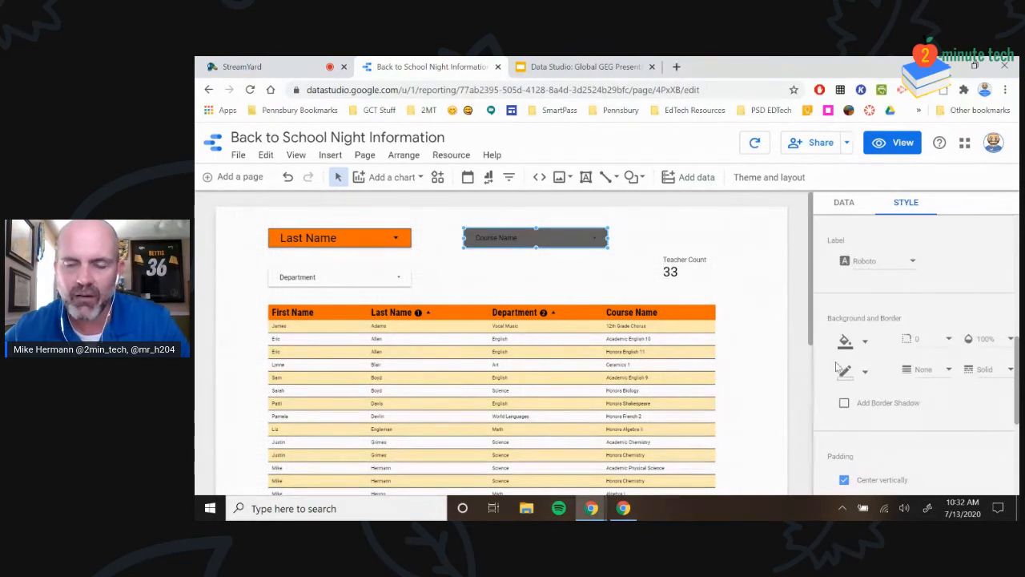
scroll(865, 415, "up", 5)
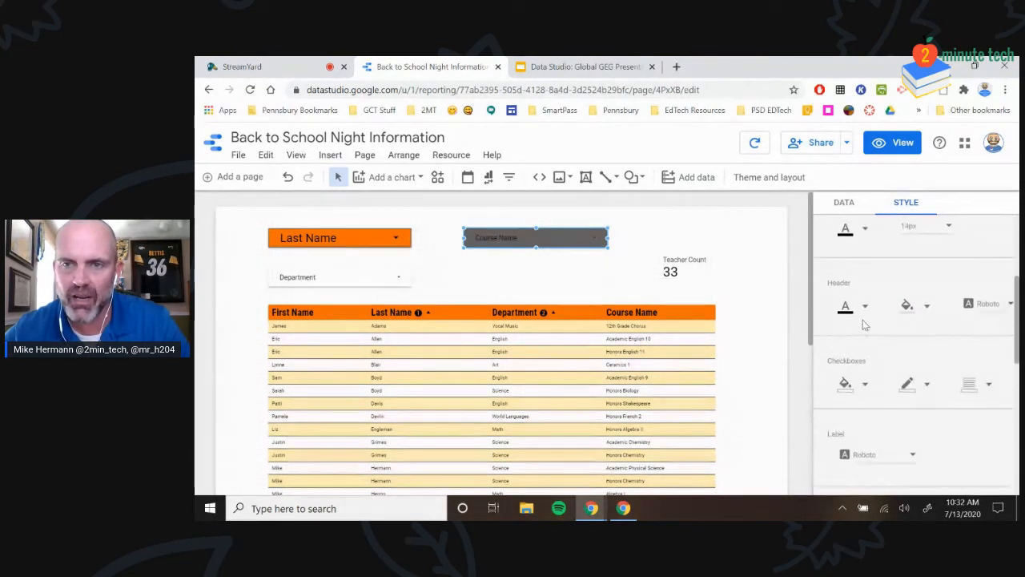
scroll(863, 324, "up", 3)
left_click(862, 355)
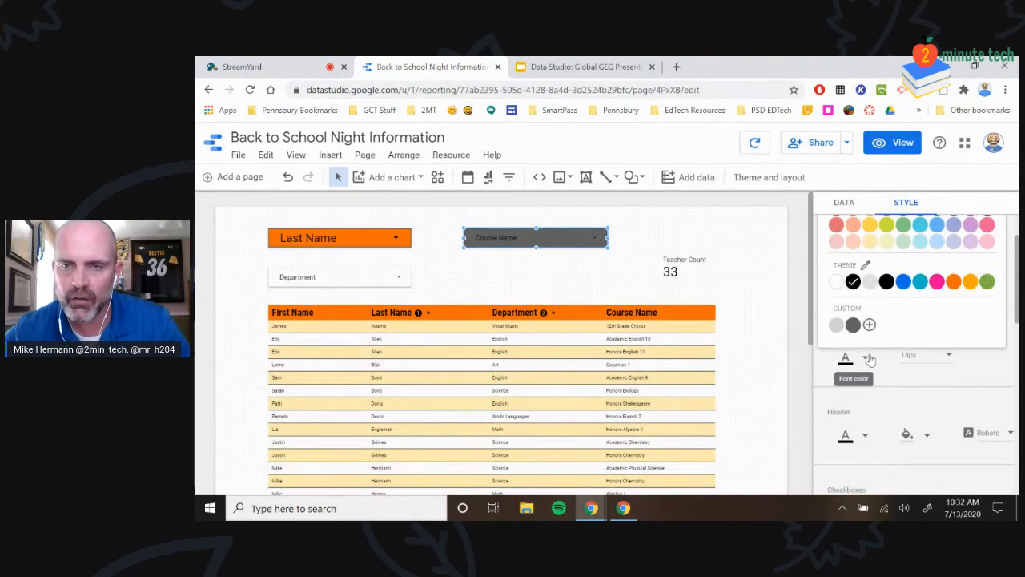
left_click(836, 282)
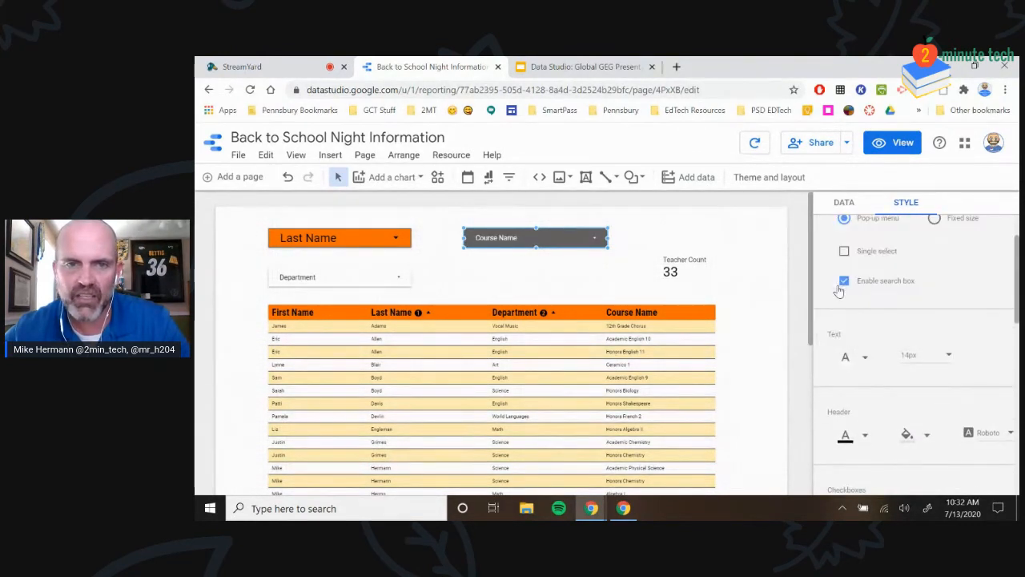
left_click(930, 355)
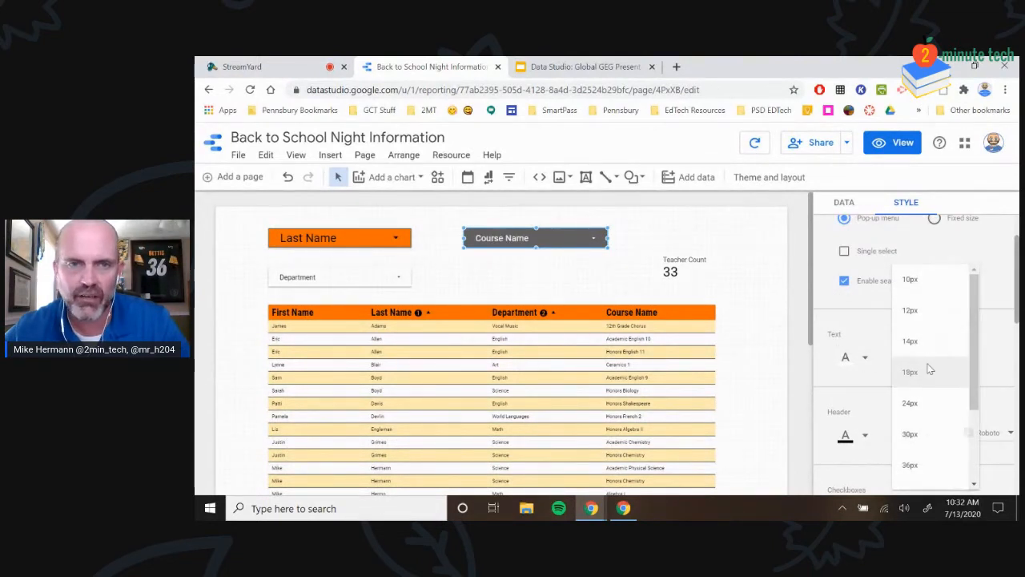
left_click(928, 371)
Give the Department filter a 1px grey border
left_click(361, 278)
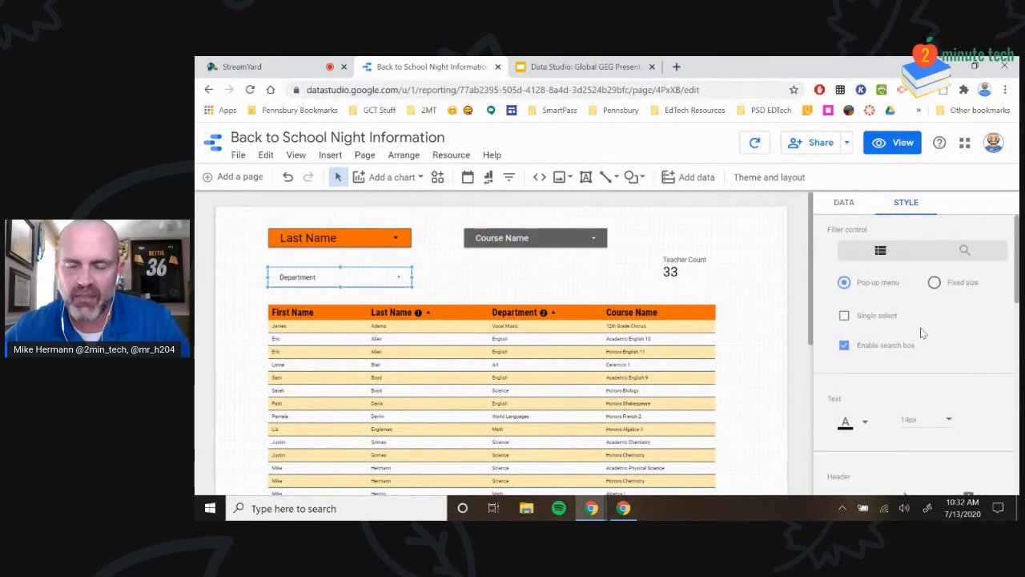
scroll(873, 320, "down", 5)
scroll(863, 359, "down", 1)
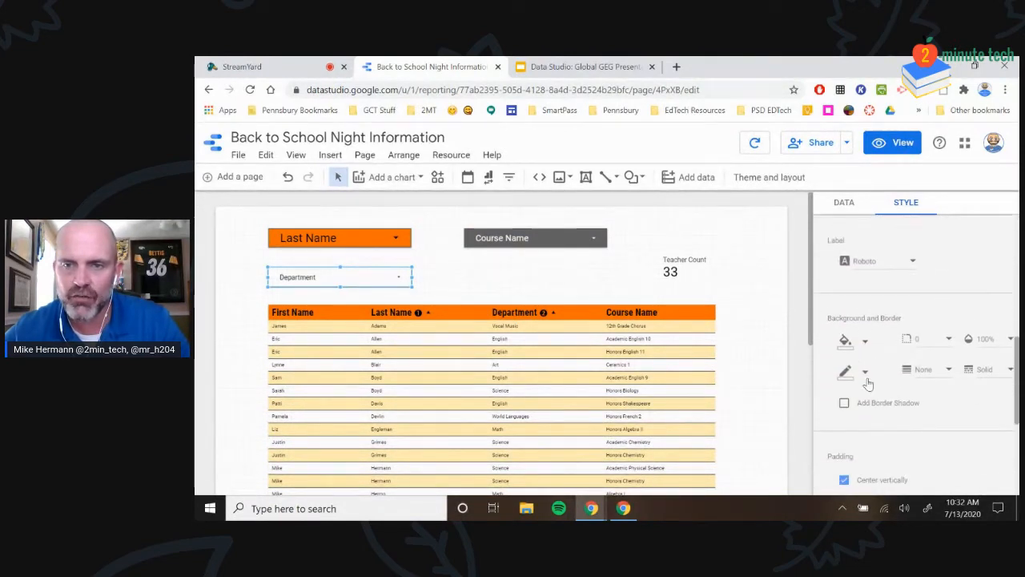
left_click(847, 371)
left_click(851, 424)
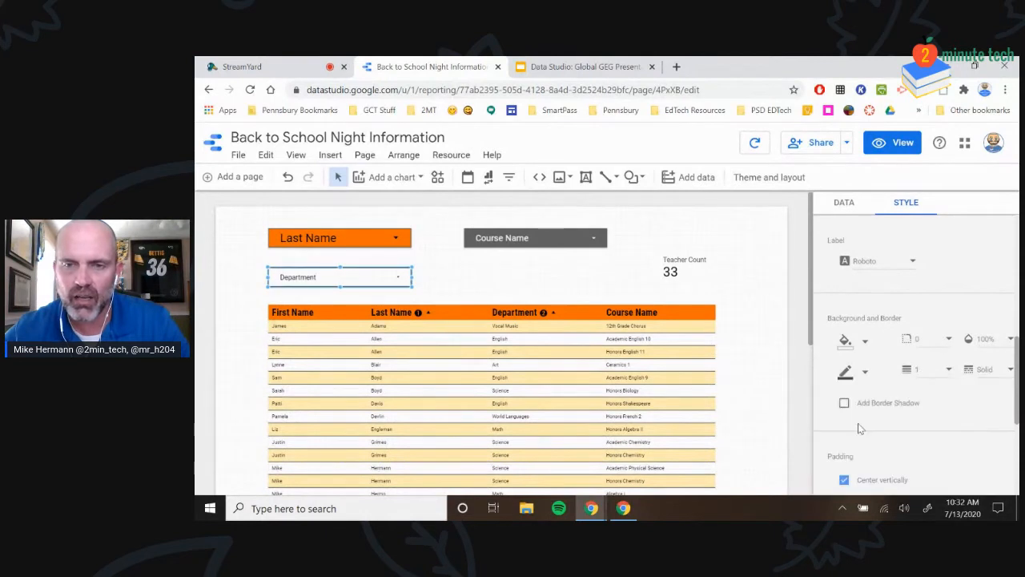
left_click(502, 278)
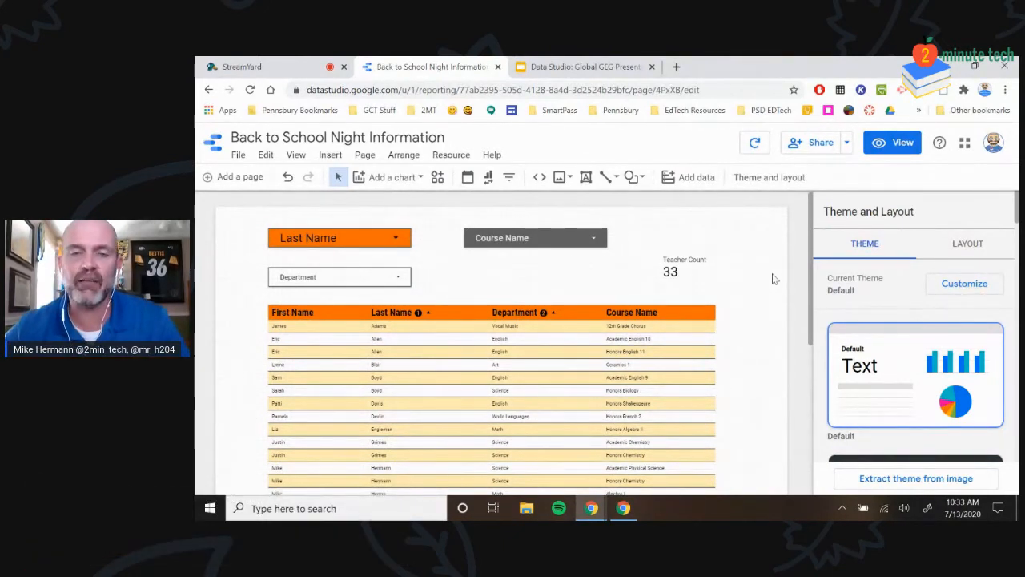
Add Course Video as a staff table column and rebalance the column widths
left_click(490, 349)
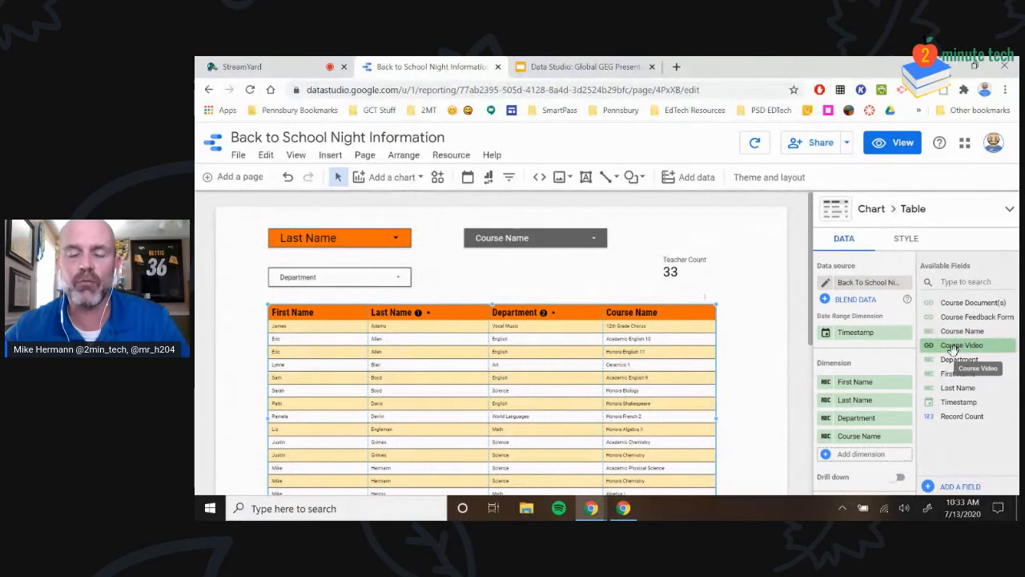
left_click_drag(952, 348, 845, 455)
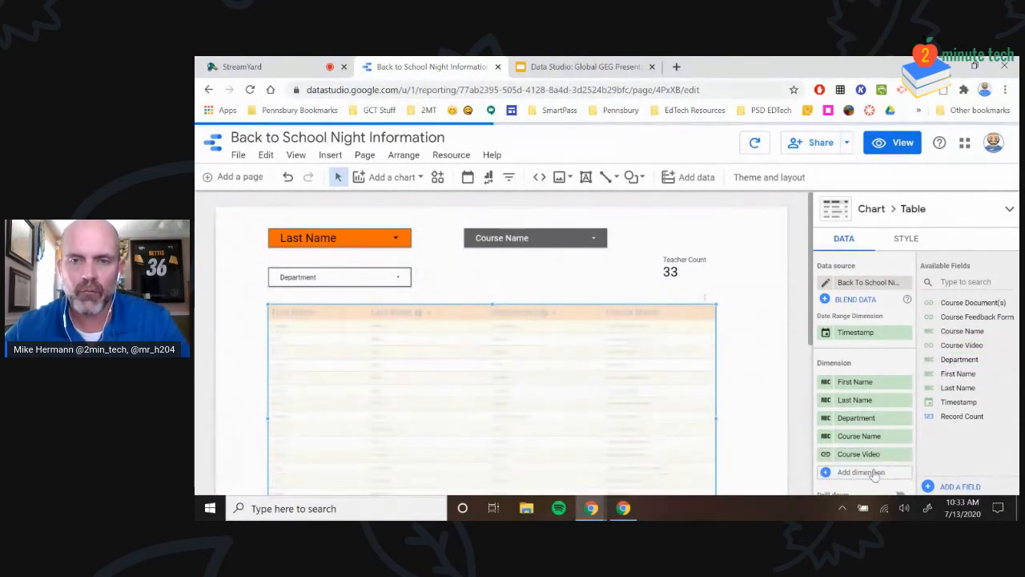
left_click_drag(669, 322, 645, 320)
left_click_drag(570, 313, 556, 312)
left_click_drag(469, 312, 442, 312)
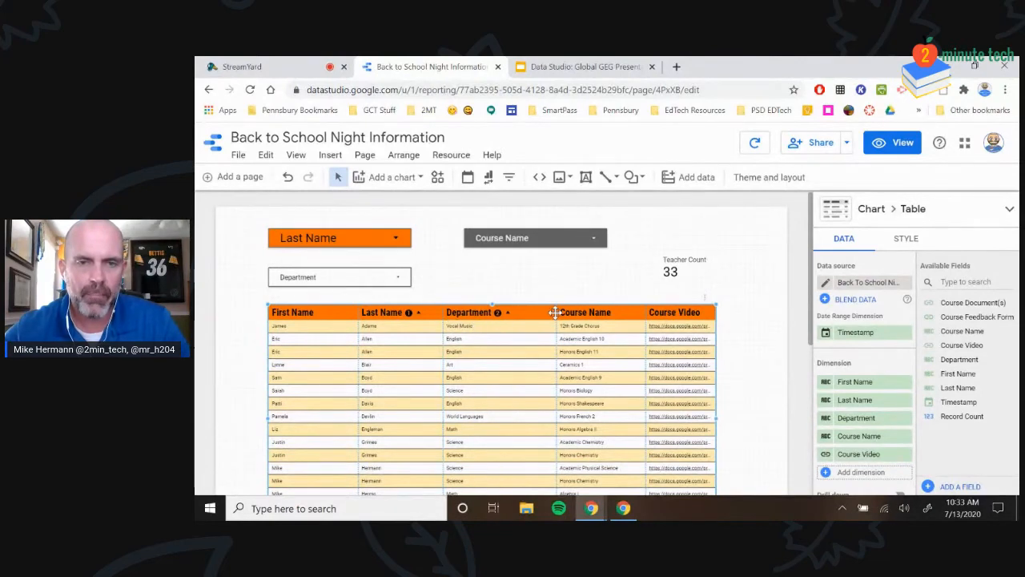
left_click_drag(555, 312, 529, 316)
left_click_drag(649, 317, 641, 317)
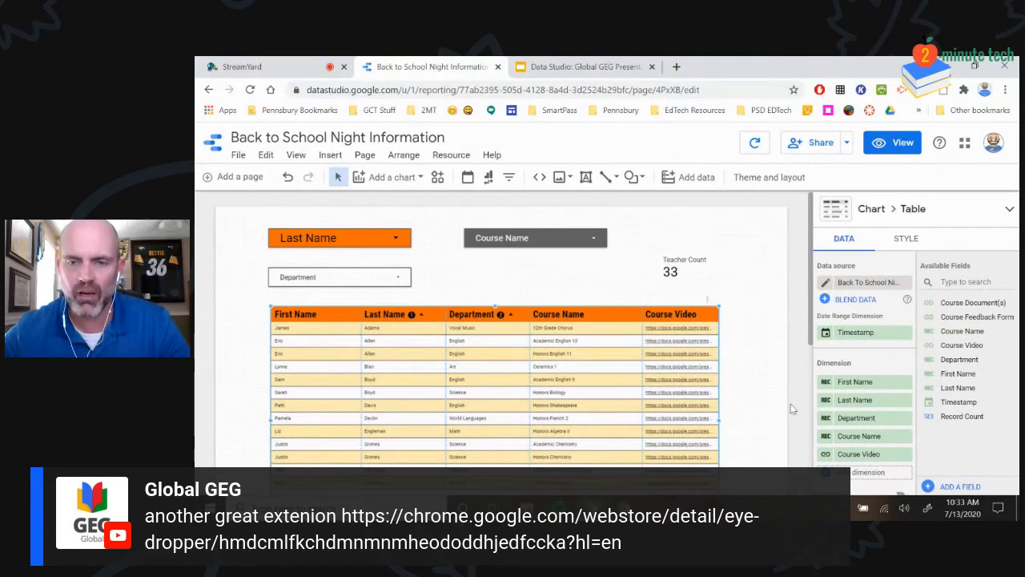
Start a new calculated field from the Course Video column's field picker
scroll(865, 384, "down", 2)
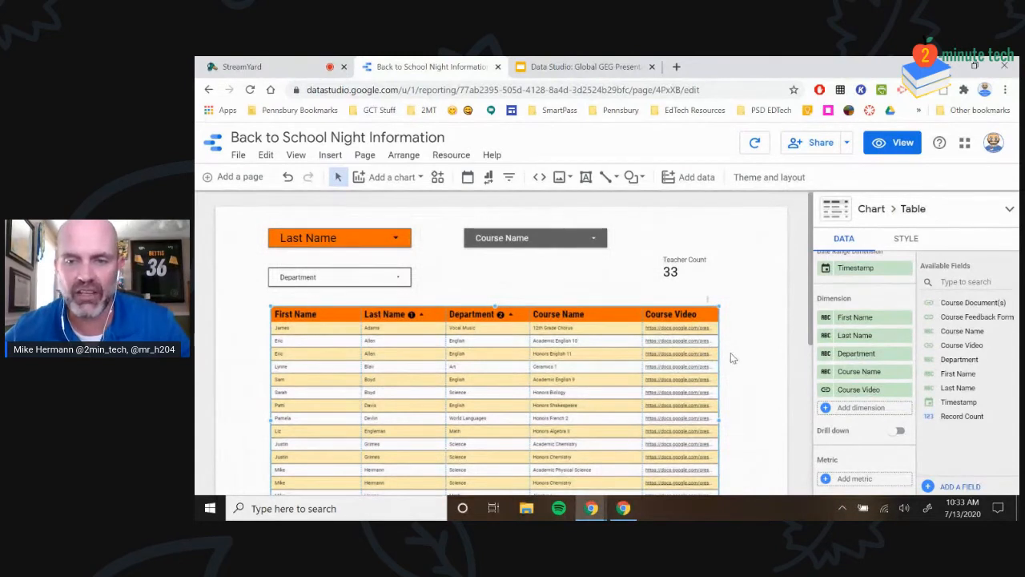
left_click(860, 390)
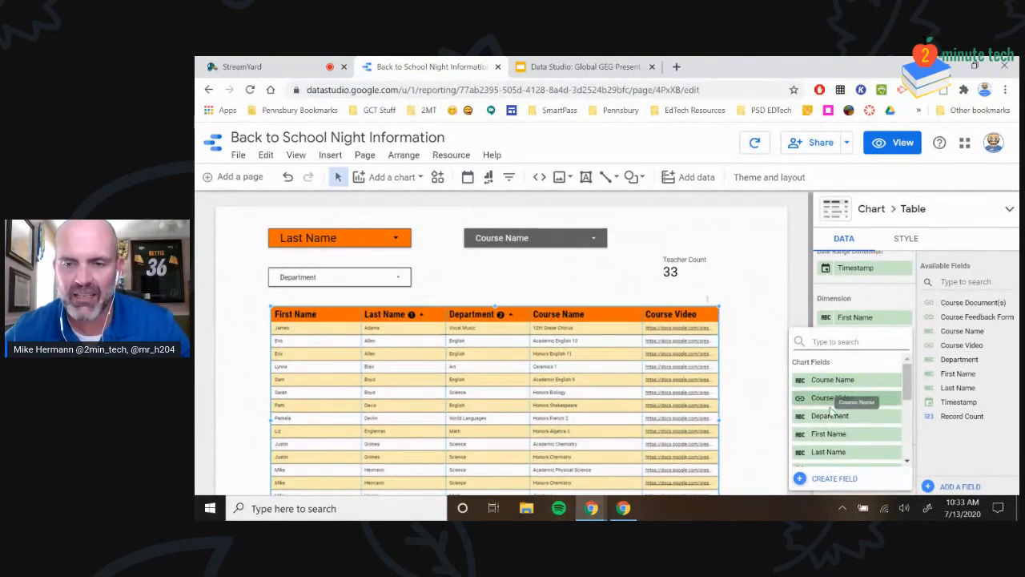
scroll(841, 416, "down", 5)
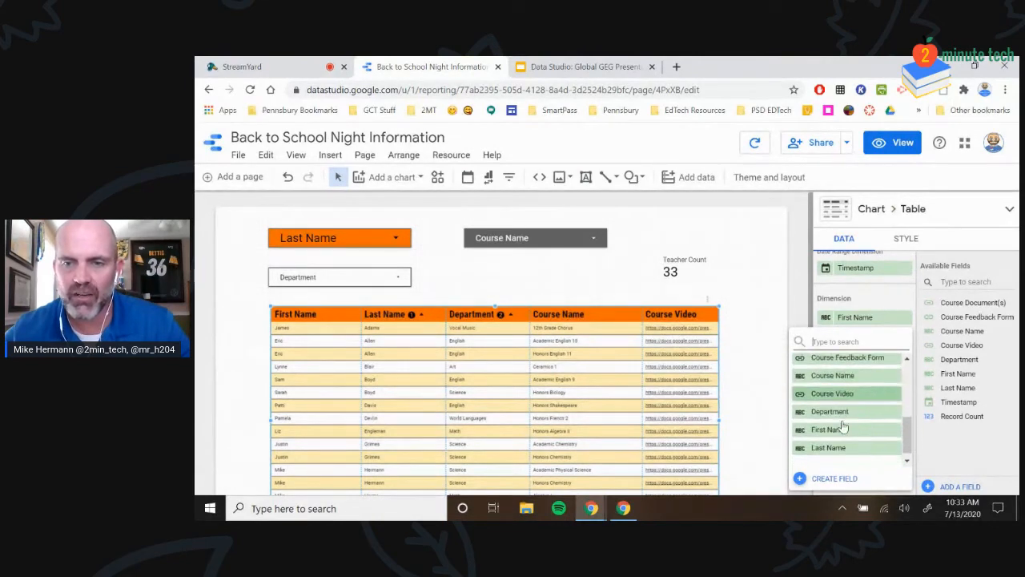
left_click(835, 478)
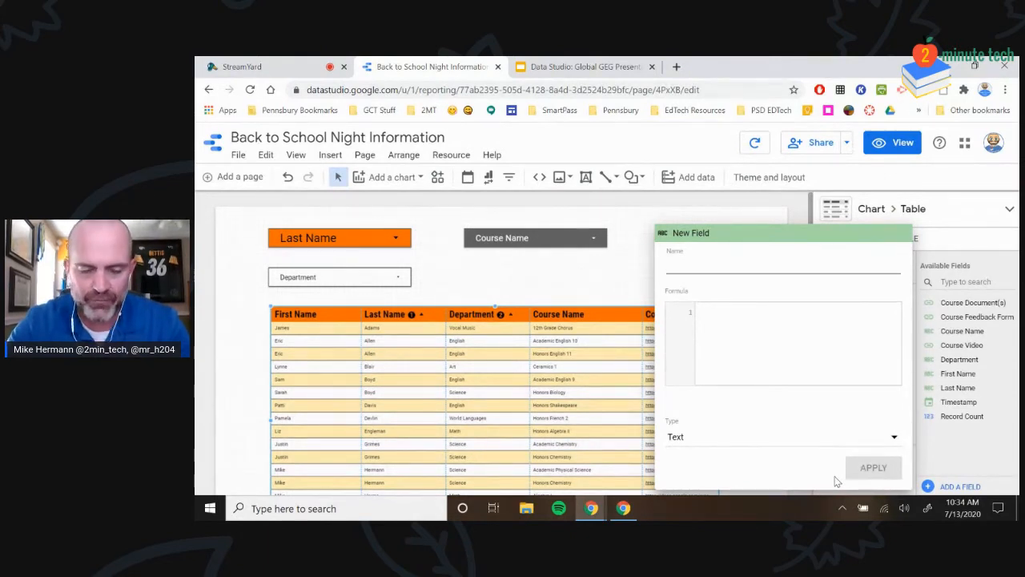
Name the new field 'Course Video Link' and keep its type as Text
type("Cou")
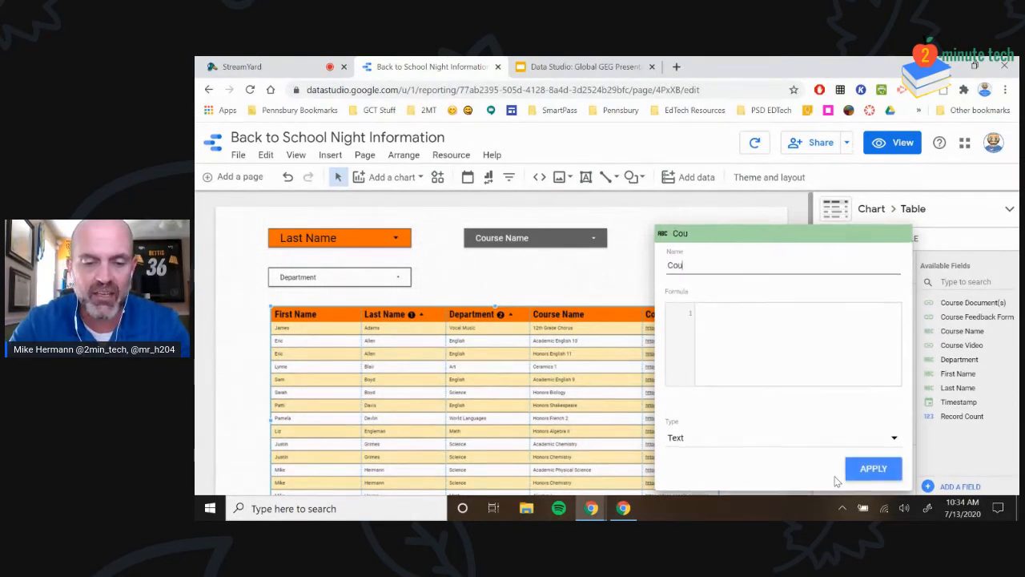
type("rse Video Link")
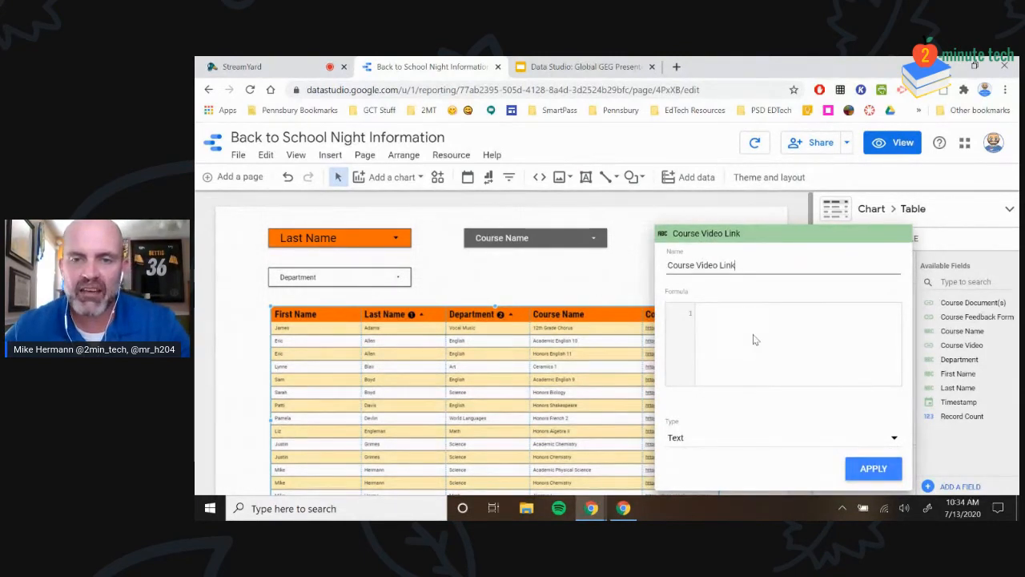
left_click(725, 314)
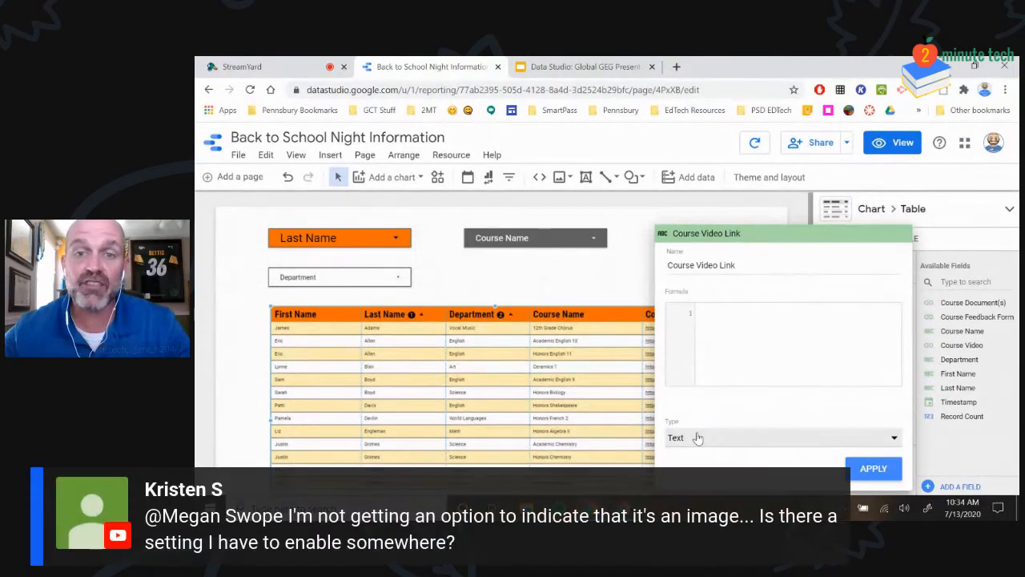
left_click(703, 437)
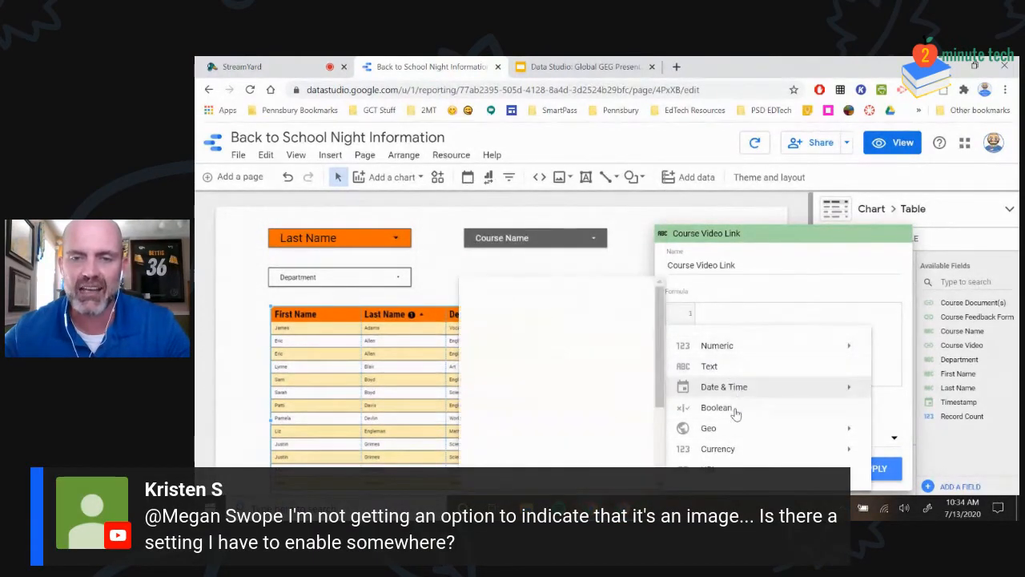
left_click(763, 286)
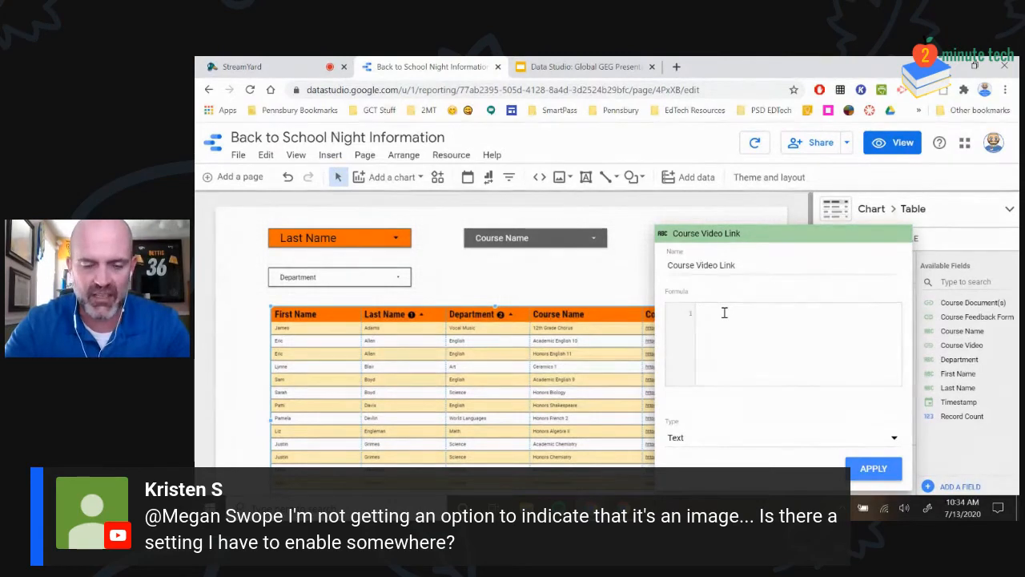
Insert HYPERLINK() into the formula and begin typing 'Cou' inside it
type("H")
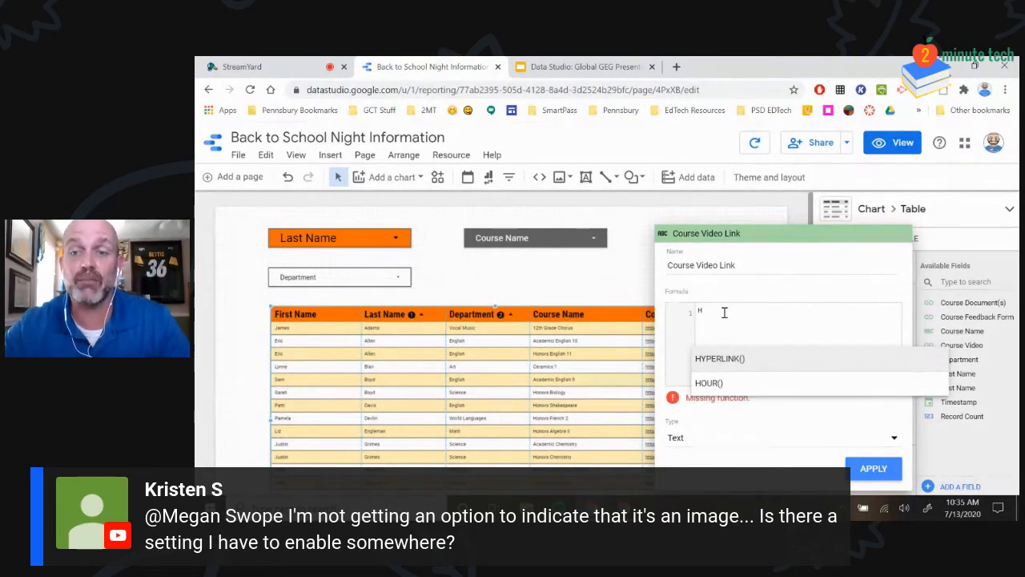
left_click(713, 360)
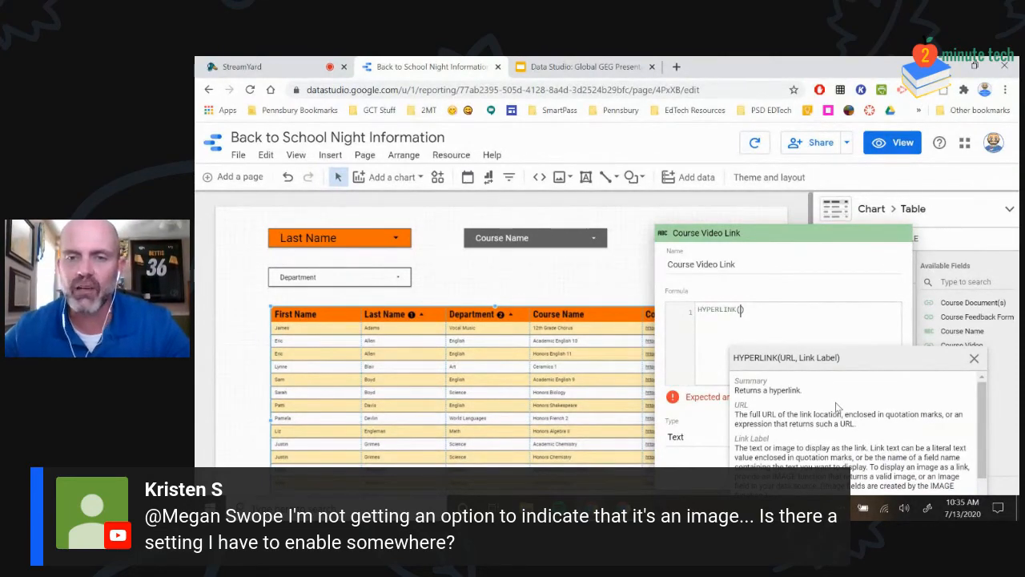
scroll(836, 409, "down", 2)
scroll(836, 430, "up", 2)
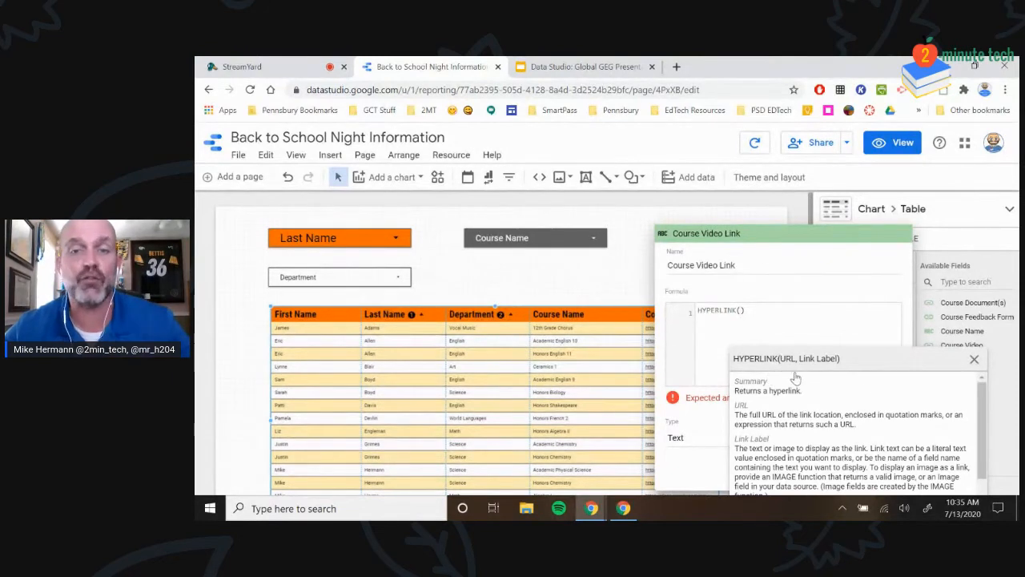
left_click(974, 359)
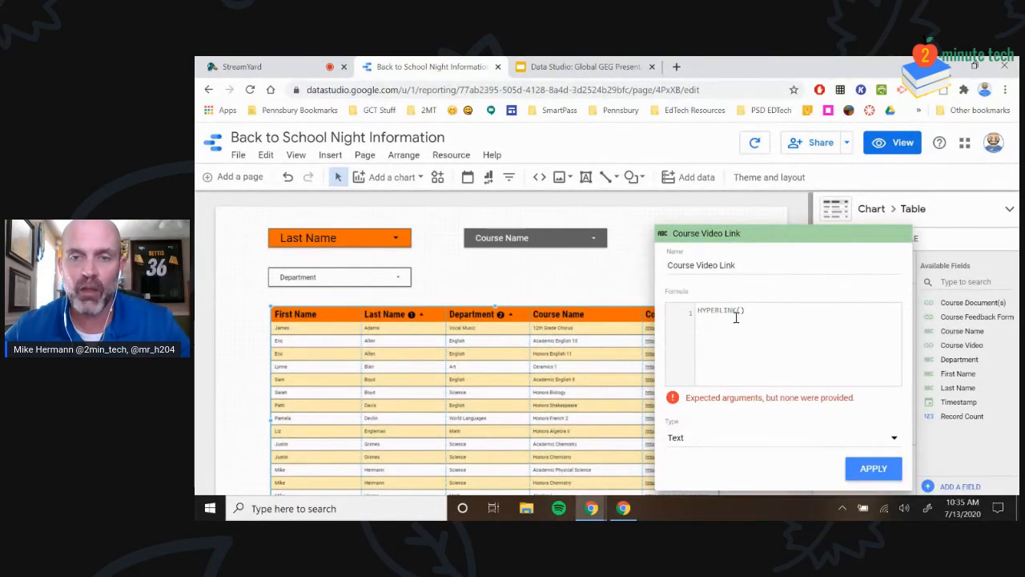
left_click(741, 309)
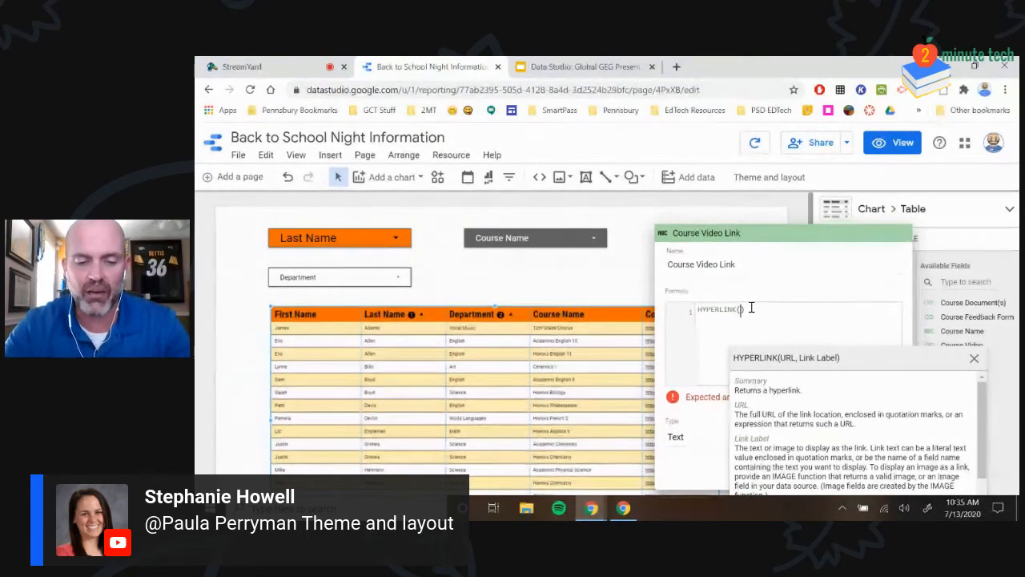
type("Co")
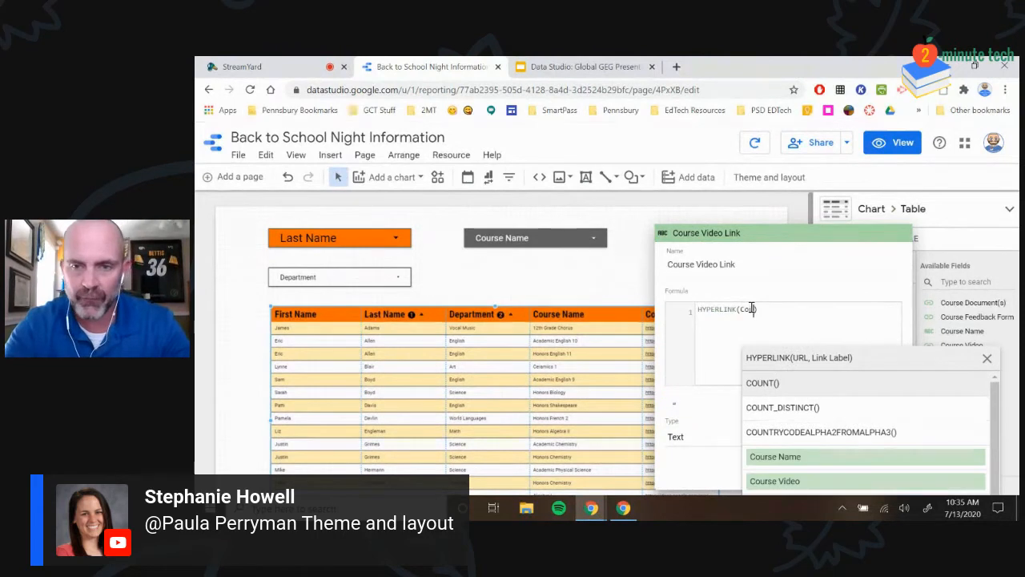
type("u")
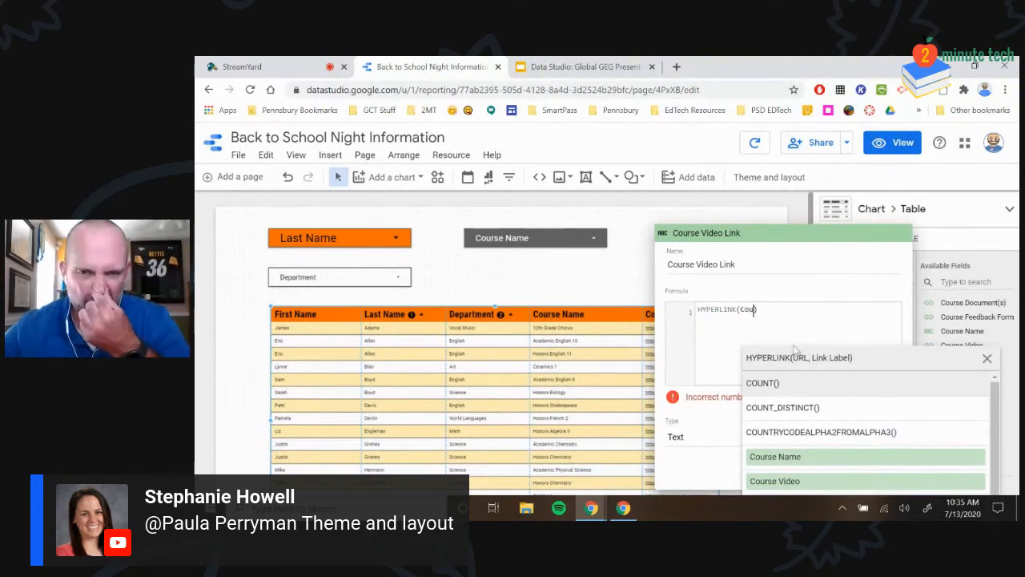
Complete the formula as HYPERLINK(Course Video, "VIDEO LINK") and apply the field
scroll(871, 443, "down", 1)
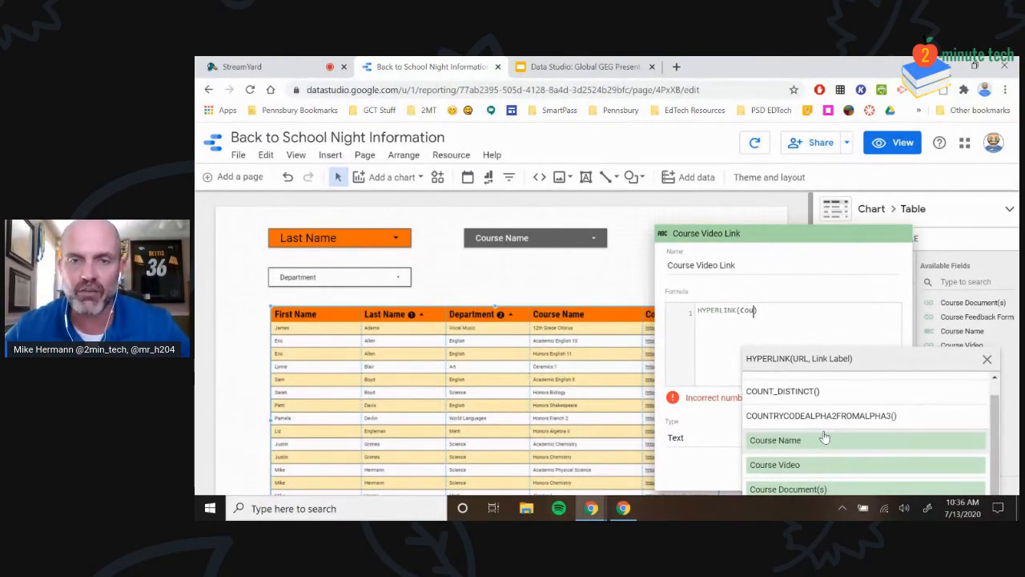
left_click(820, 464)
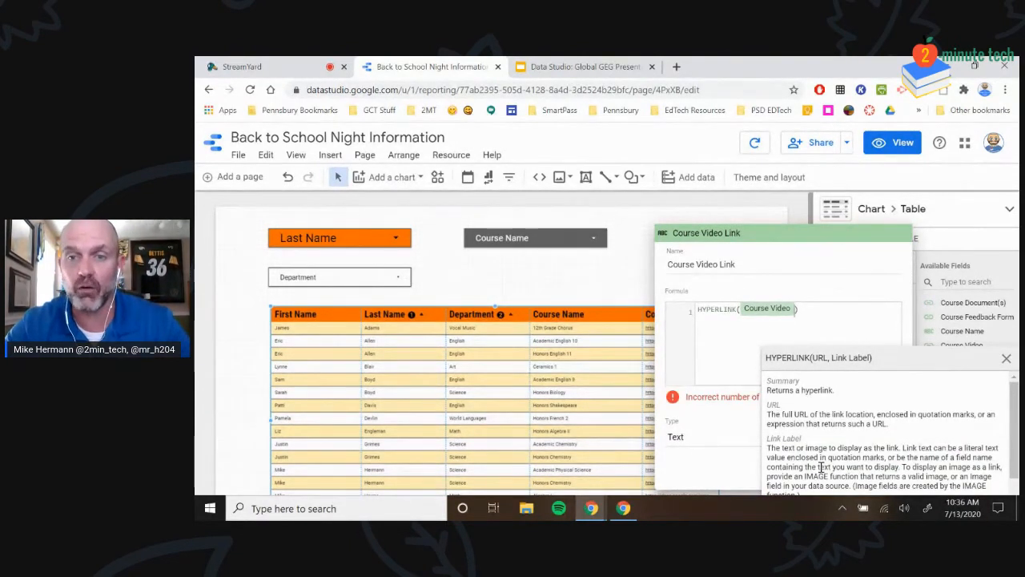
type(",")
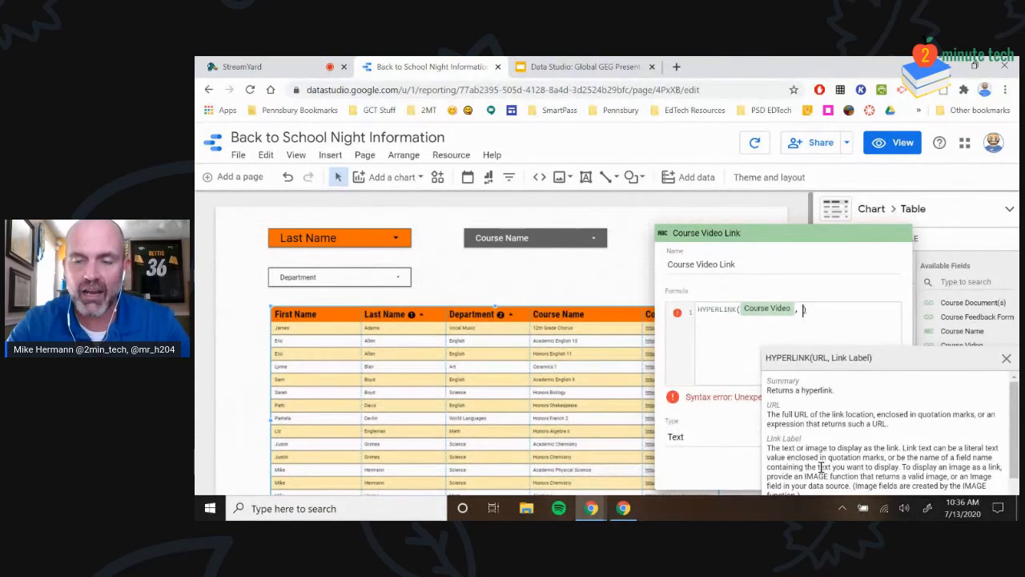
type(" \"\"")
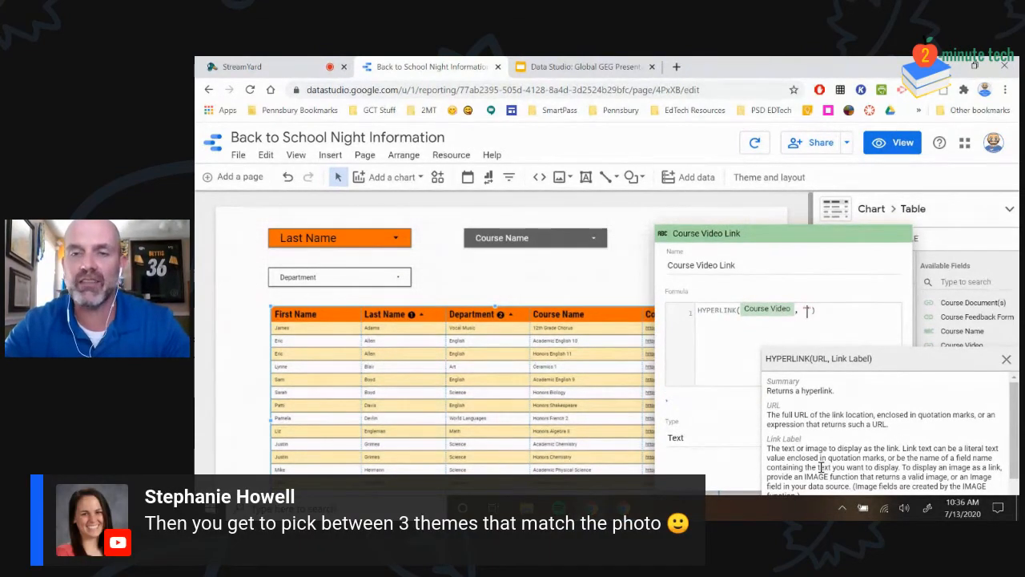
type("VIDEO link")
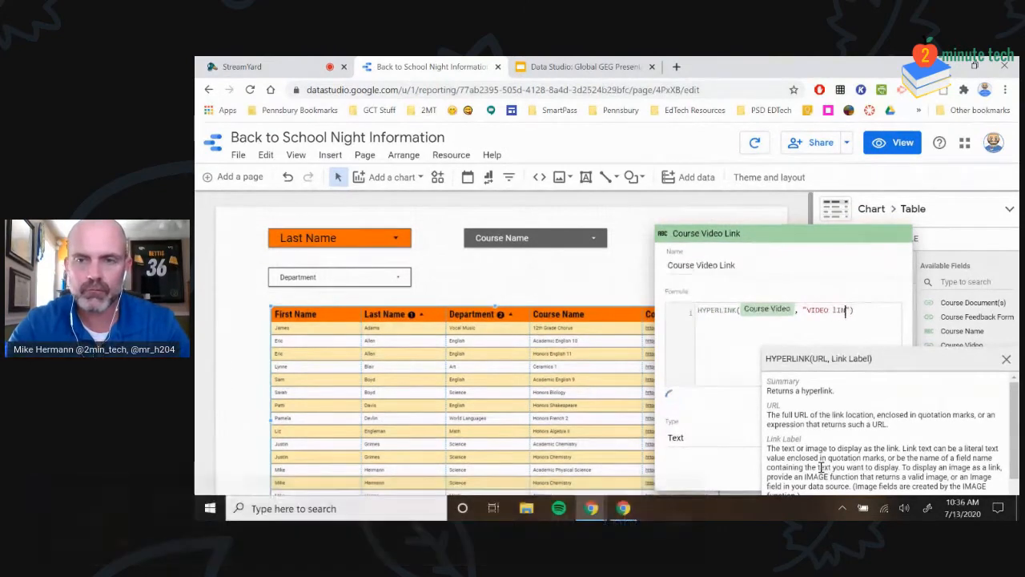
type("l")
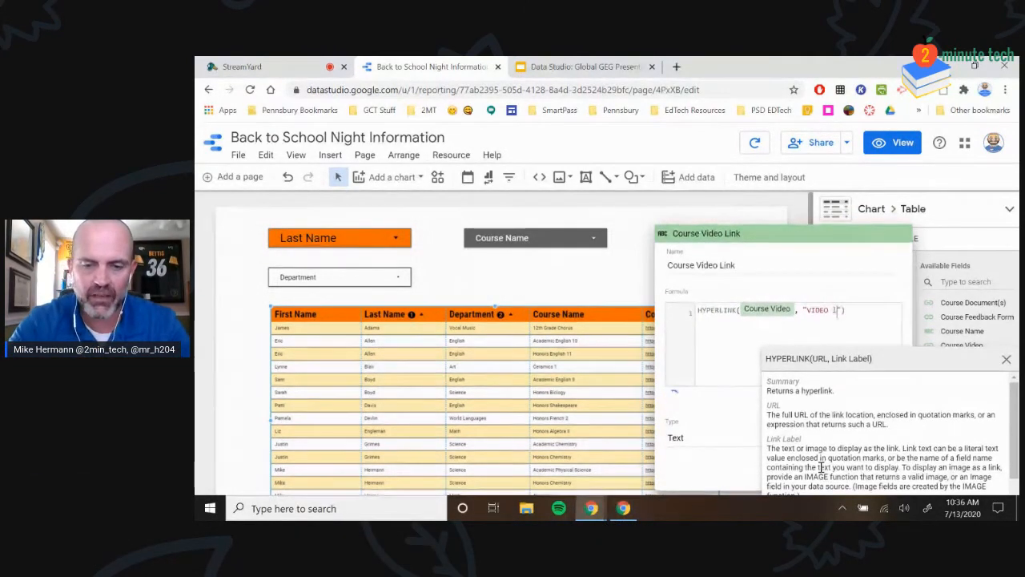
key("BackSpace")
key("BackSpace")
key("BackSpace")
key("BackSpace")
key("BackSpace")
key("BackSpace")
key("BackSpace")
key("BackSpace")
key("BackSpace")
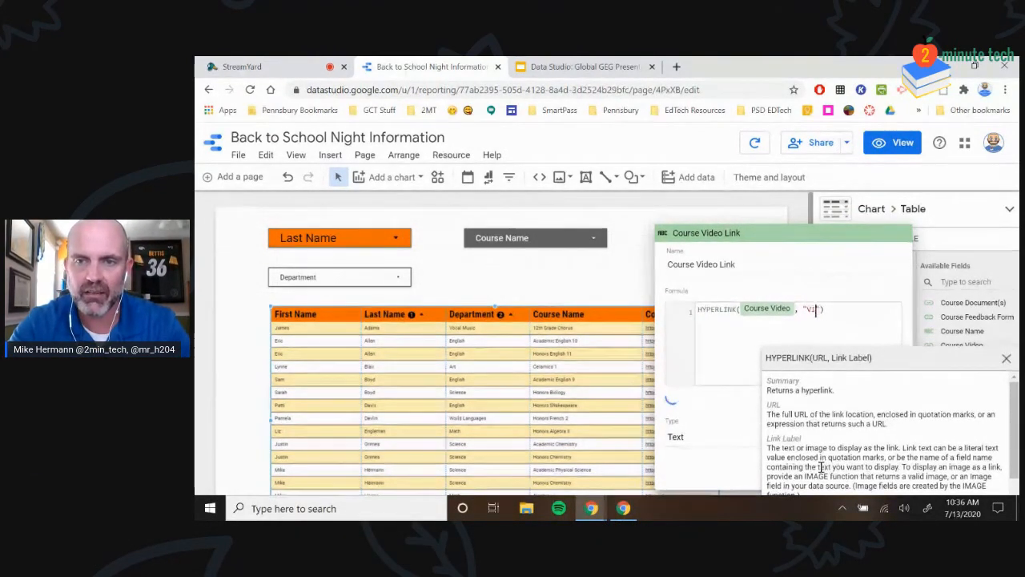
type("VIDEO LINK")
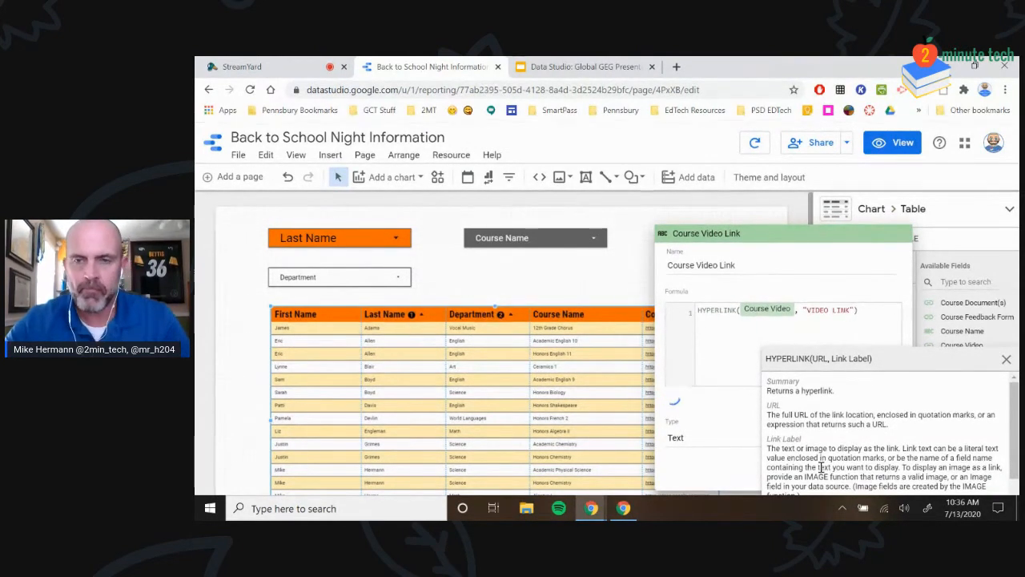
left_click(1006, 360)
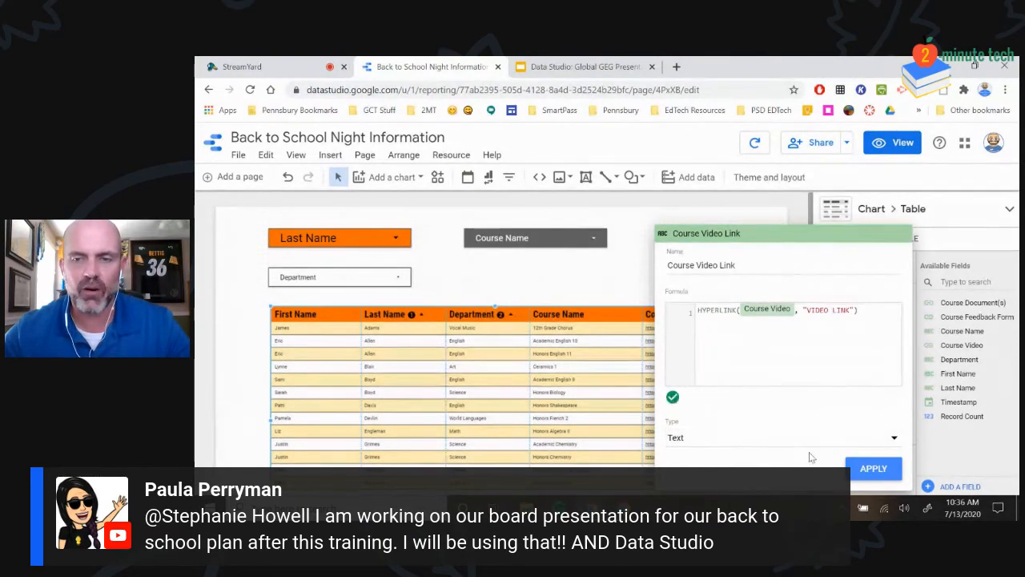
left_click(858, 475)
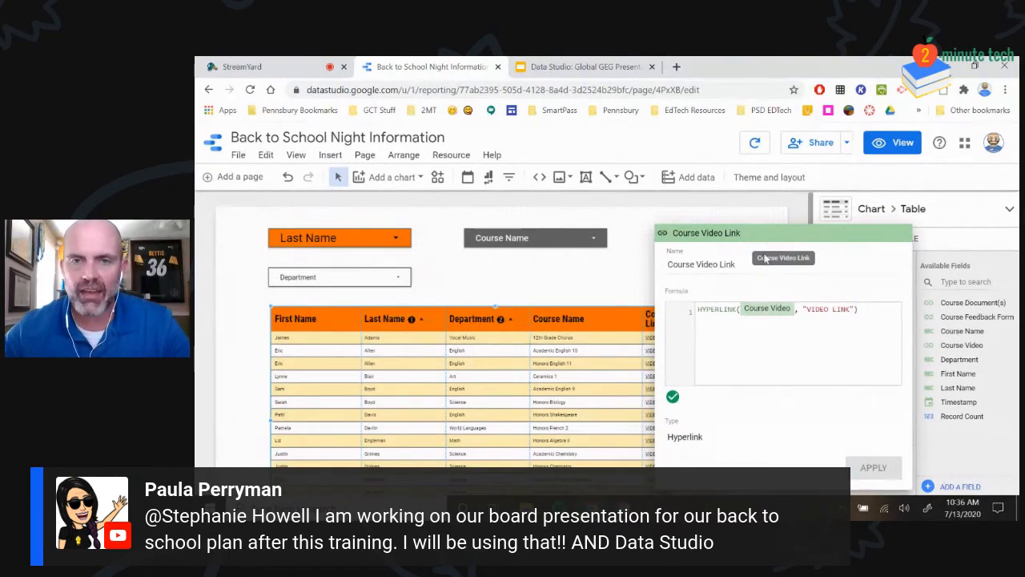
Add a Course Document(s) column, widen the table, and widen Course Video Link and Course Document(s)
left_click(584, 285)
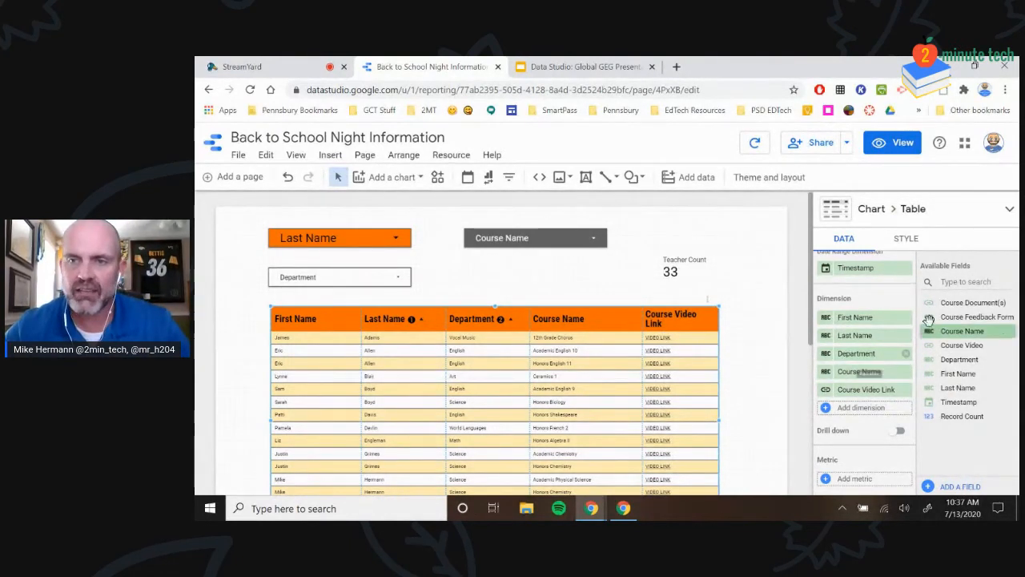
left_click_drag(934, 301, 833, 416)
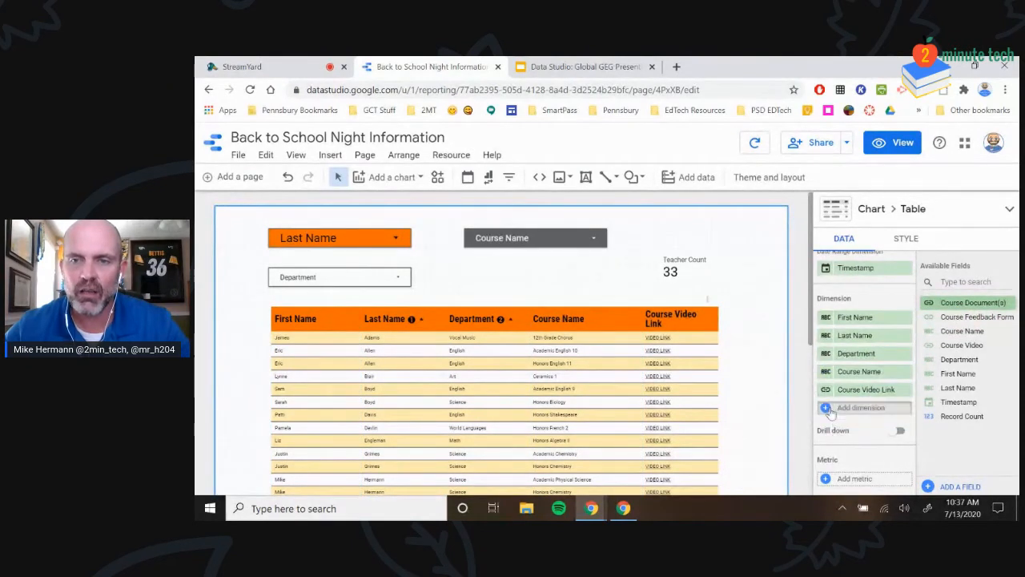
left_click_drag(716, 420, 772, 420)
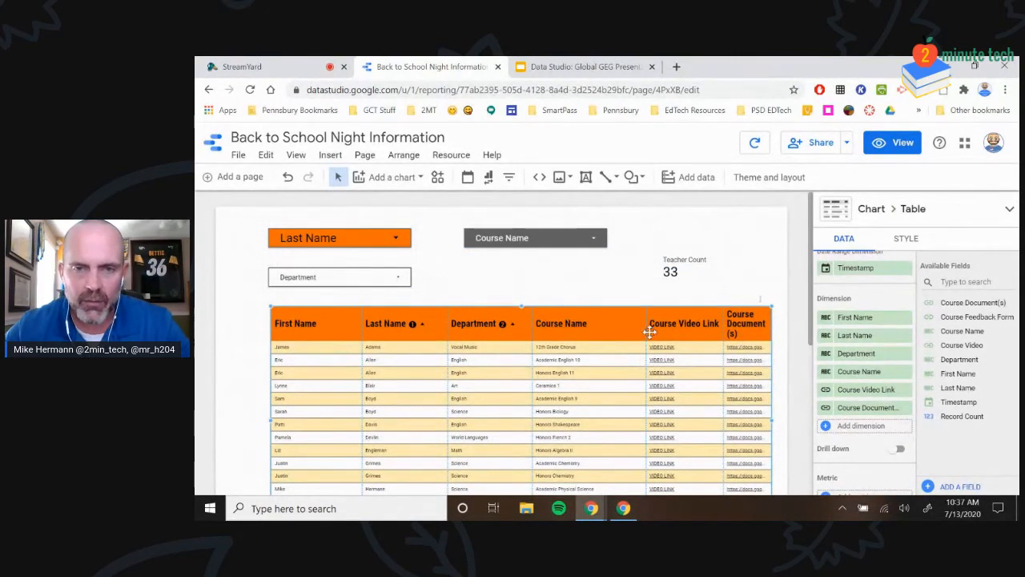
left_click_drag(646, 327, 617, 327)
left_click_drag(721, 327, 700, 327)
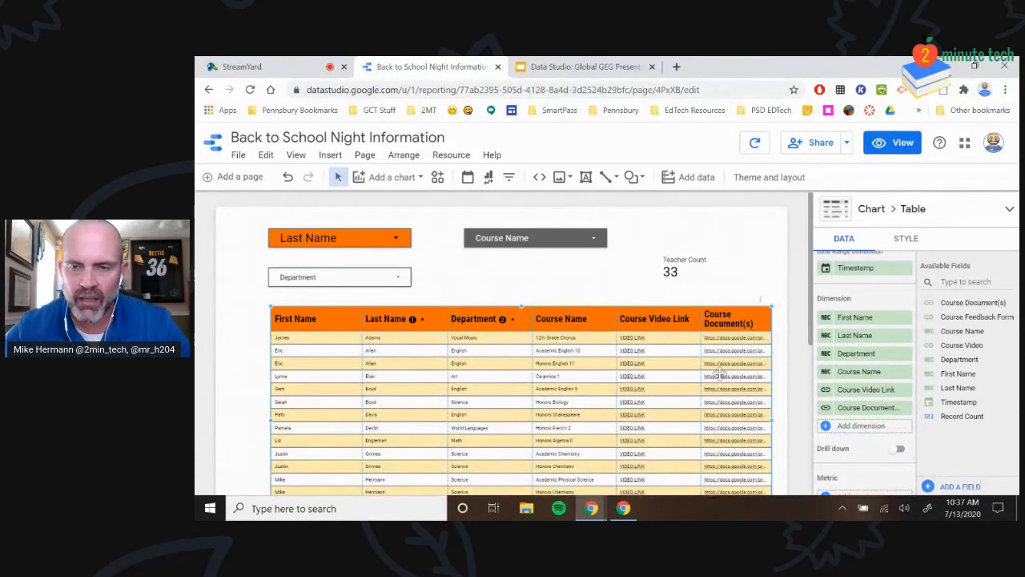
left_click(865, 407)
scroll(849, 408, "down", 2)
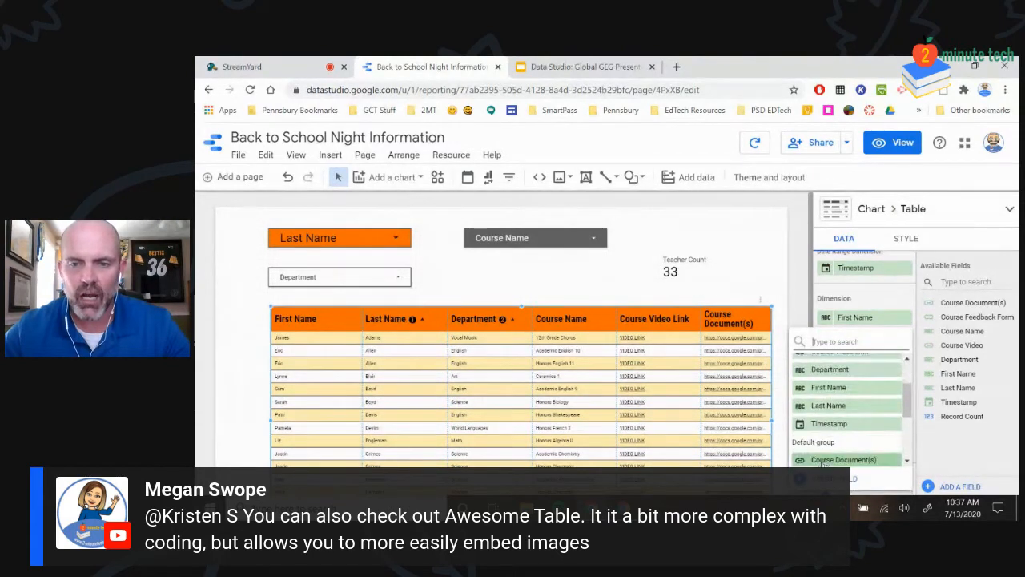
Create a new calculated field named 'Course Document'
left_click(832, 478)
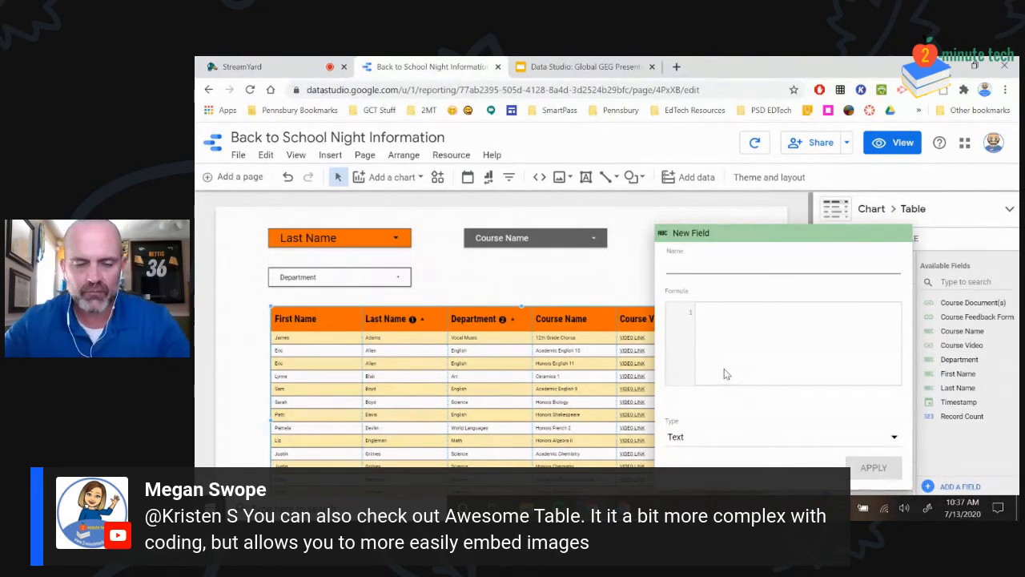
type("cOURSE")
key("BackSpace")
key("BackSpace")
key("BackSpace")
key("BackSpace")
key("BackSpace")
key("BackSpace")
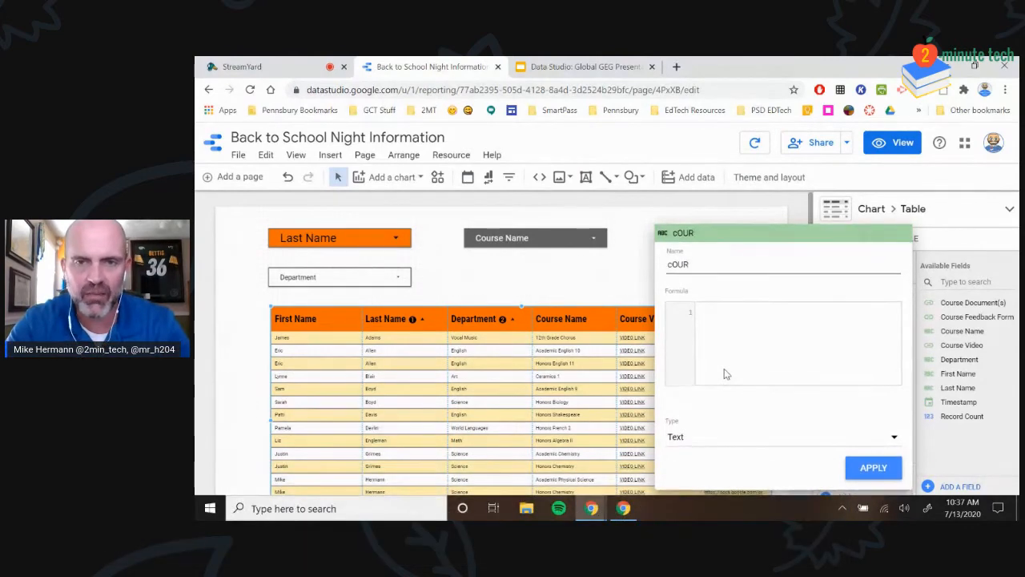
type("Course Document")
left_click(791, 352)
Set its formula to HYPERLINK(Course Document(s), "Link to Docs") and apply it
type("hy")
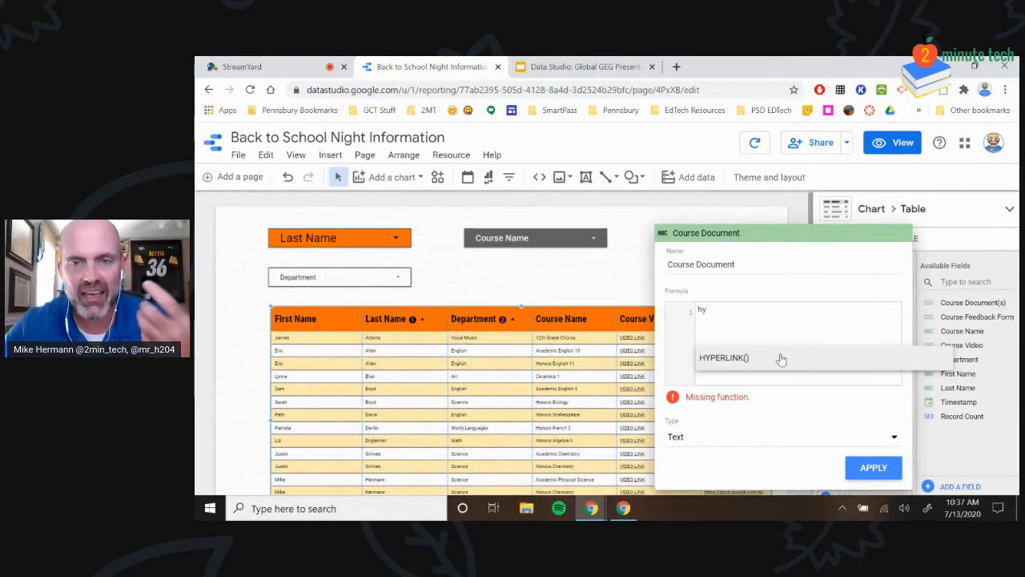
left_click(783, 358)
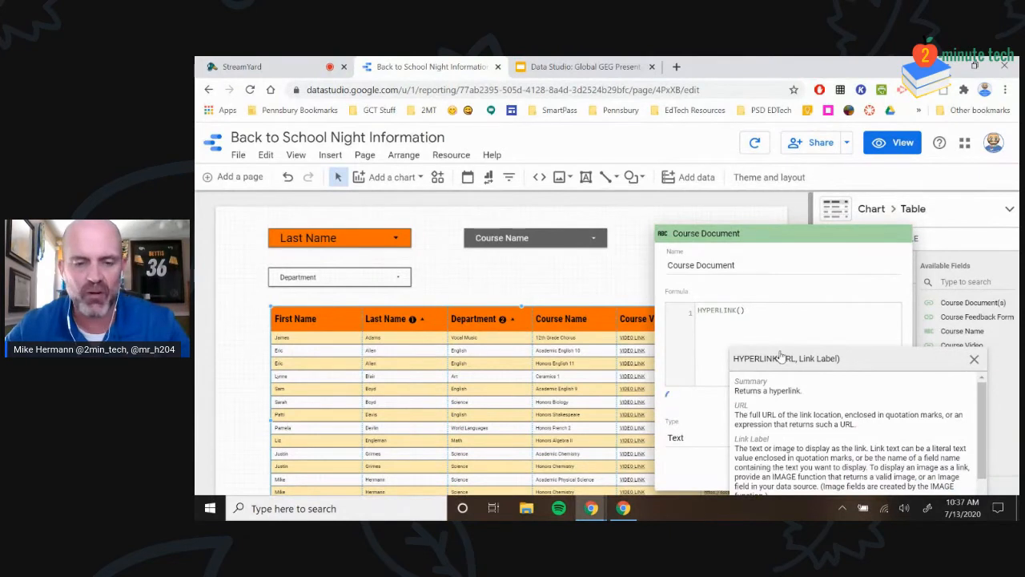
type("cou")
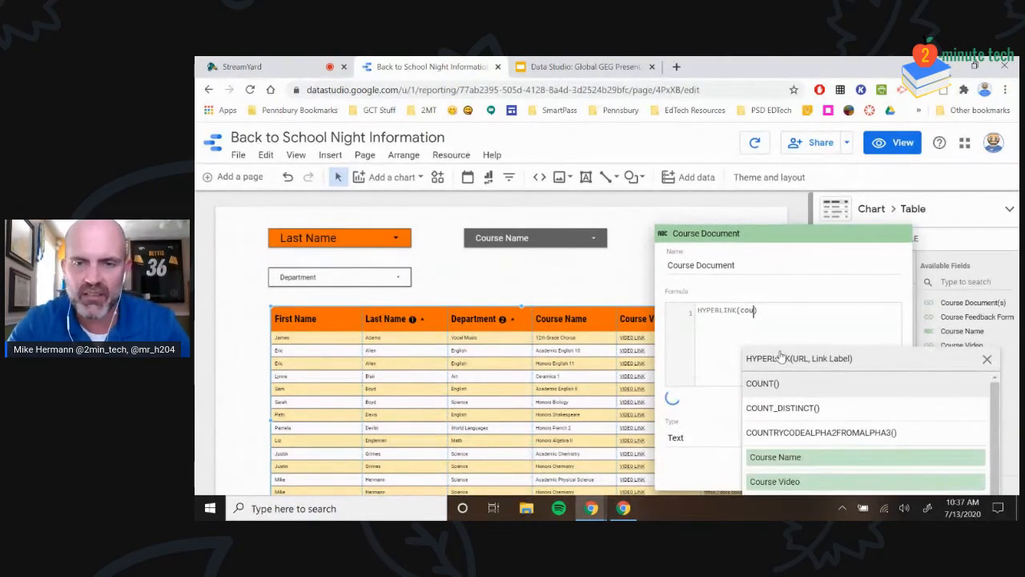
scroll(865, 472, "down", 1)
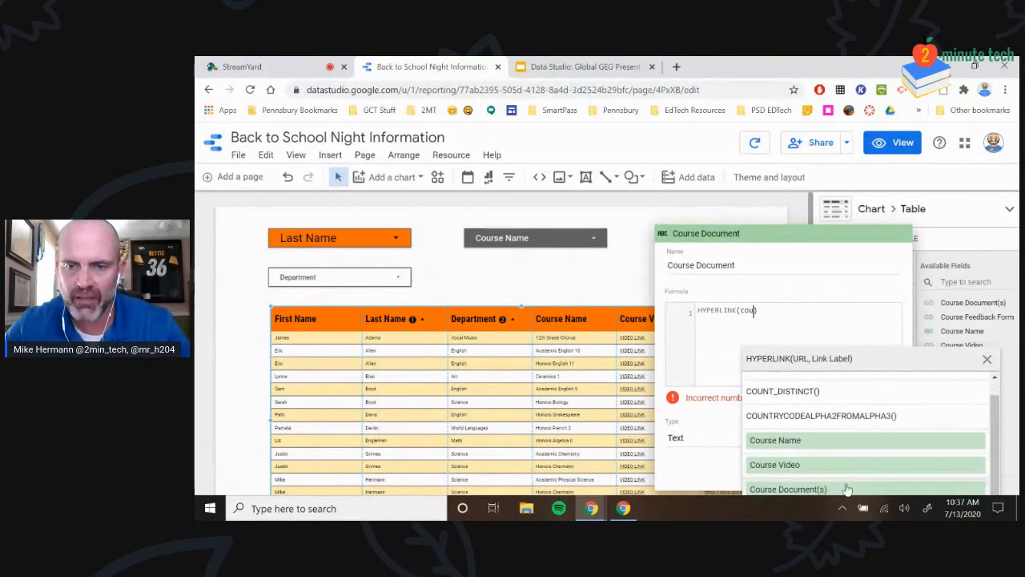
left_click(848, 488)
type(", \"Link to Docs\")")
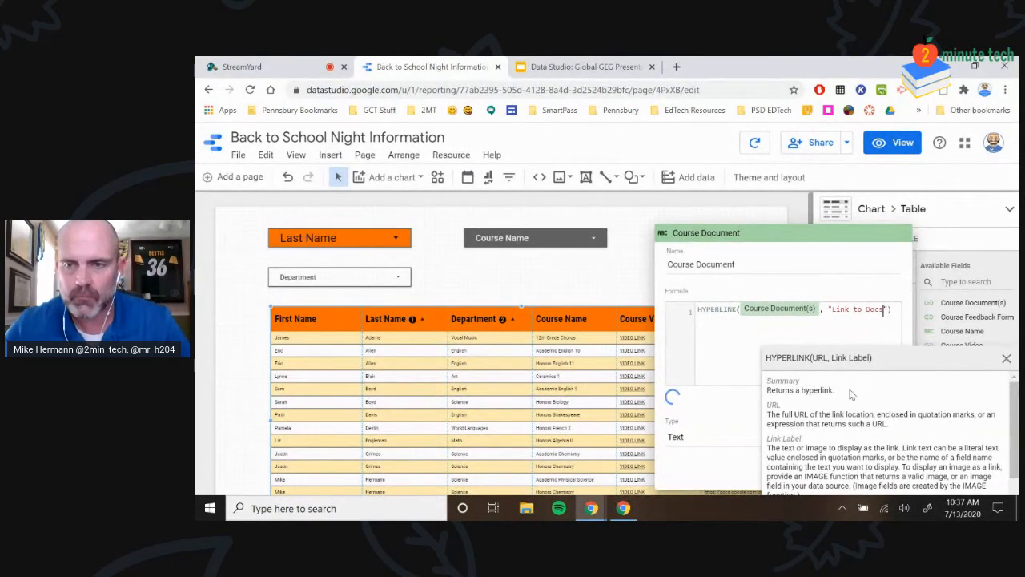
left_click(1007, 358)
left_click(872, 468)
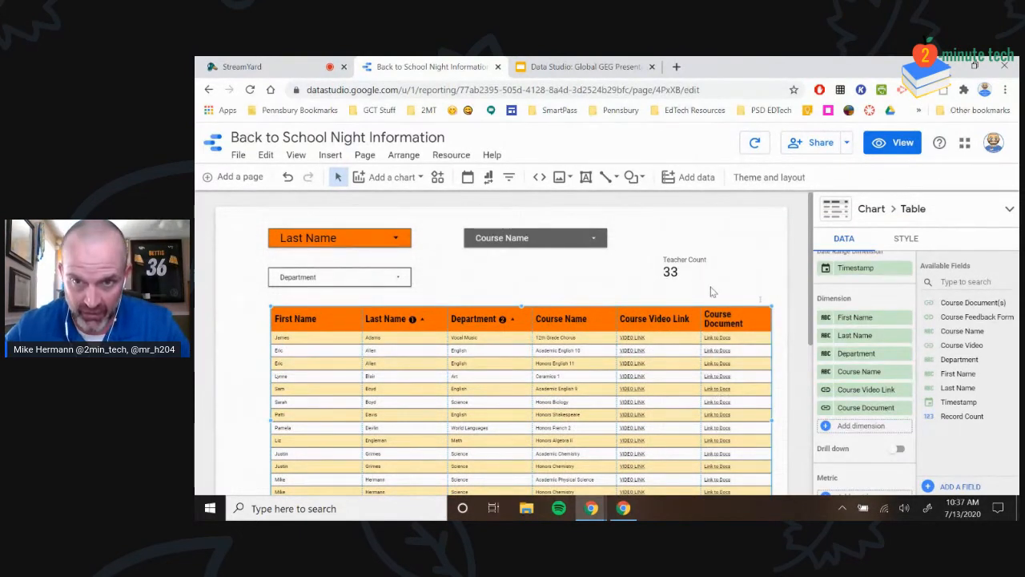
left_click_drag(704, 319, 696, 319)
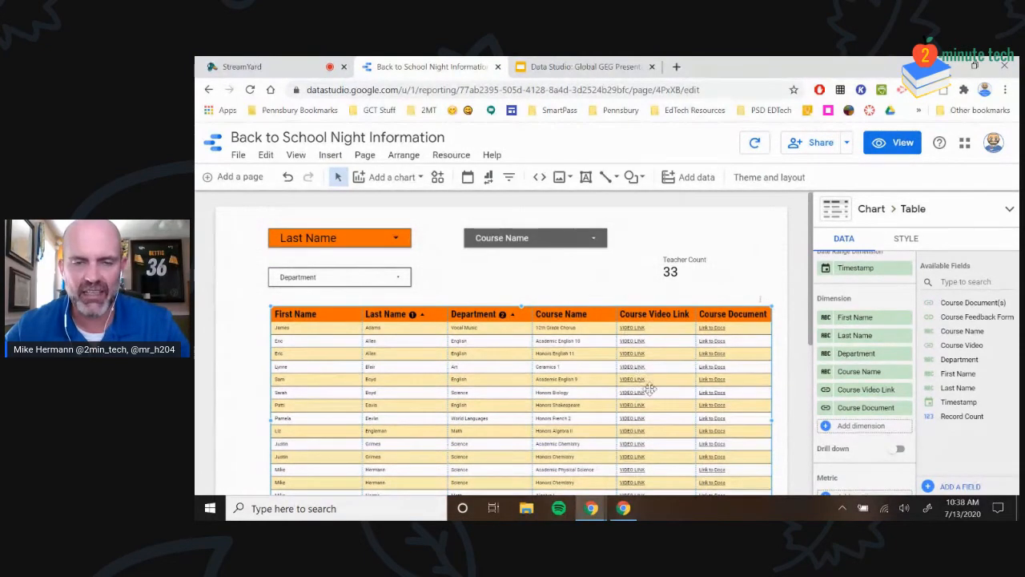
Lower the staff table and reposition the Course Name and Last Name filters
scroll(633, 340, "down", 2)
scroll(570, 374, "up", 2)
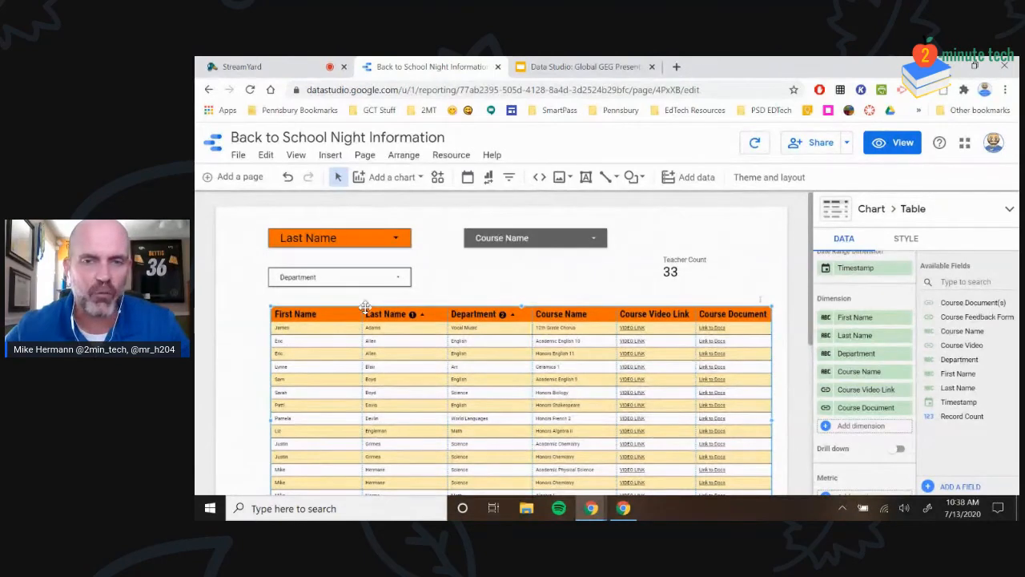
scroll(566, 365, "down", 2)
left_click_drag(522, 254, 519, 277)
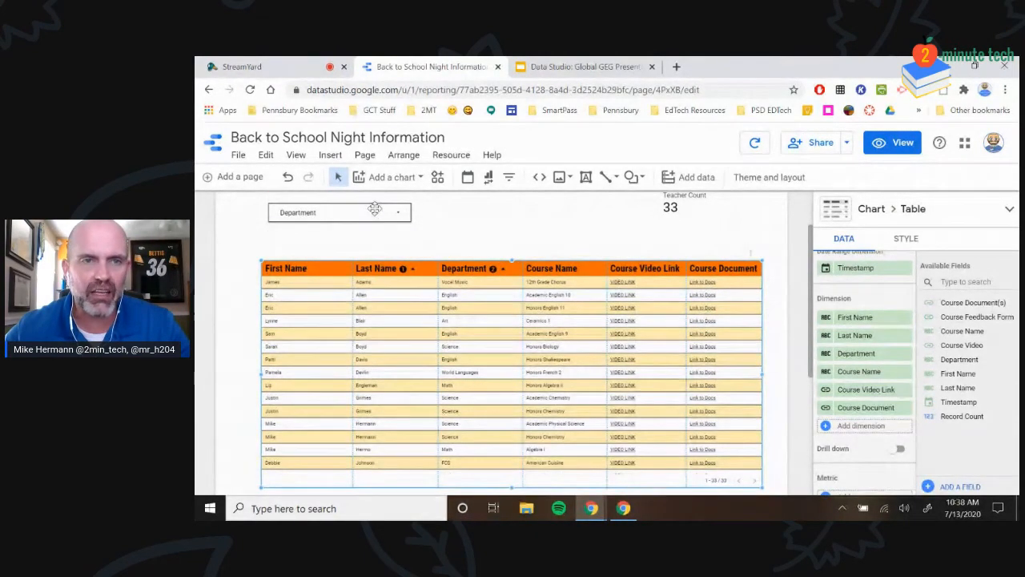
left_click_drag(371, 212, 367, 255)
scroll(377, 231, "up", 2)
left_click_drag(538, 238, 537, 258)
left_click_drag(331, 251, 347, 265)
left_click_drag(522, 257, 490, 263)
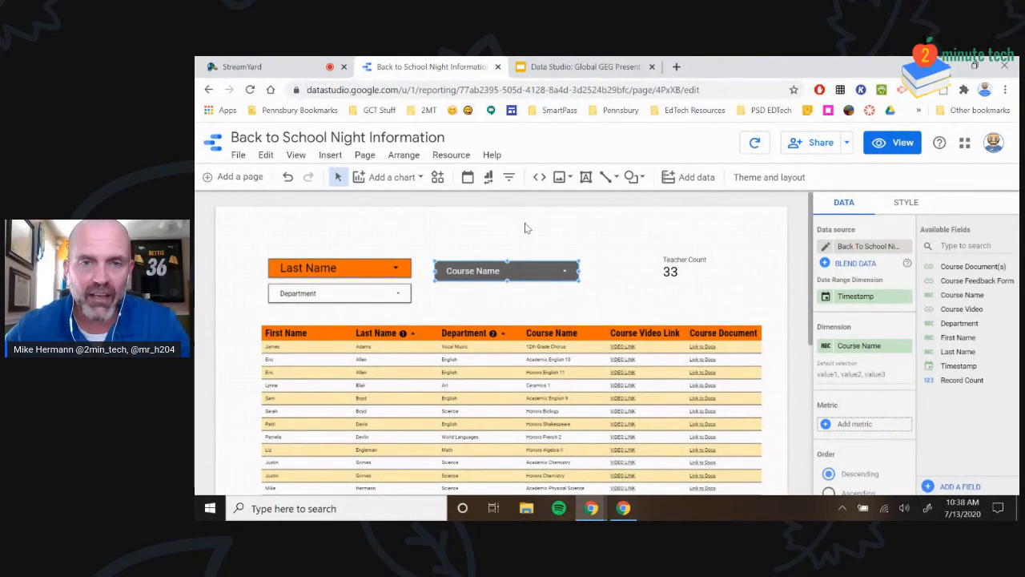
left_click(672, 264)
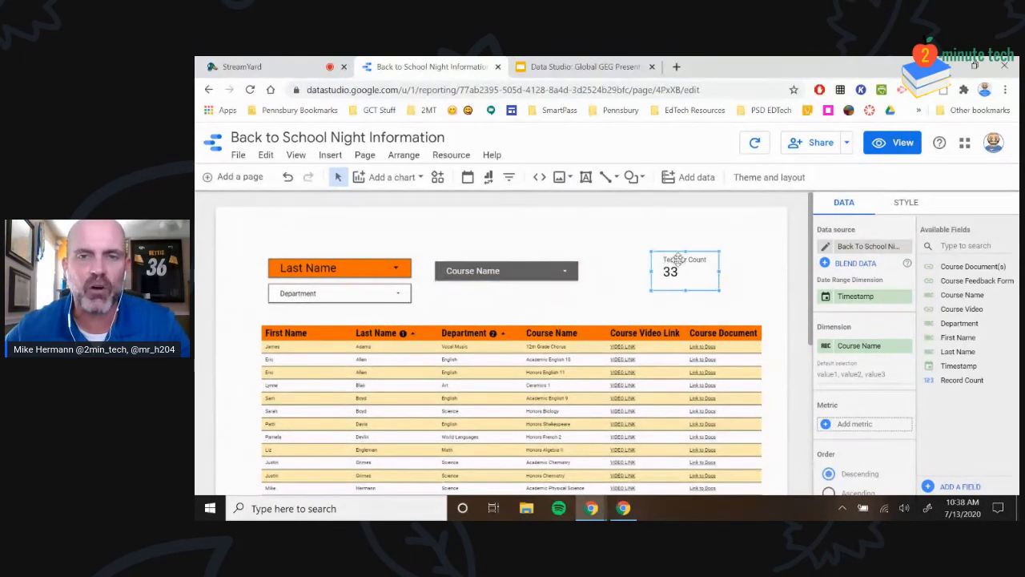
Upload the BTSN Banner image and stretch it across the top of the page
left_click(561, 177)
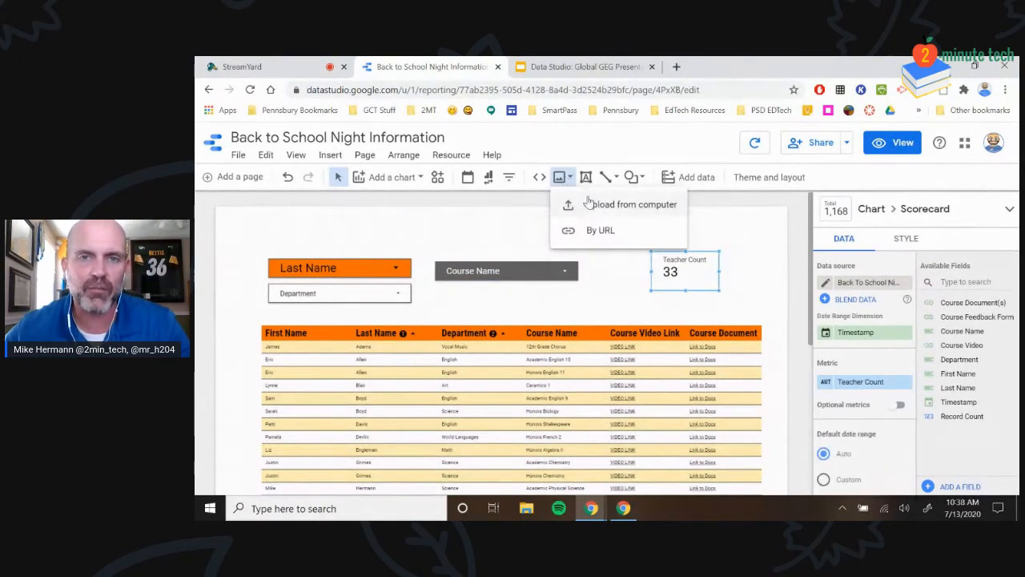
left_click(589, 207)
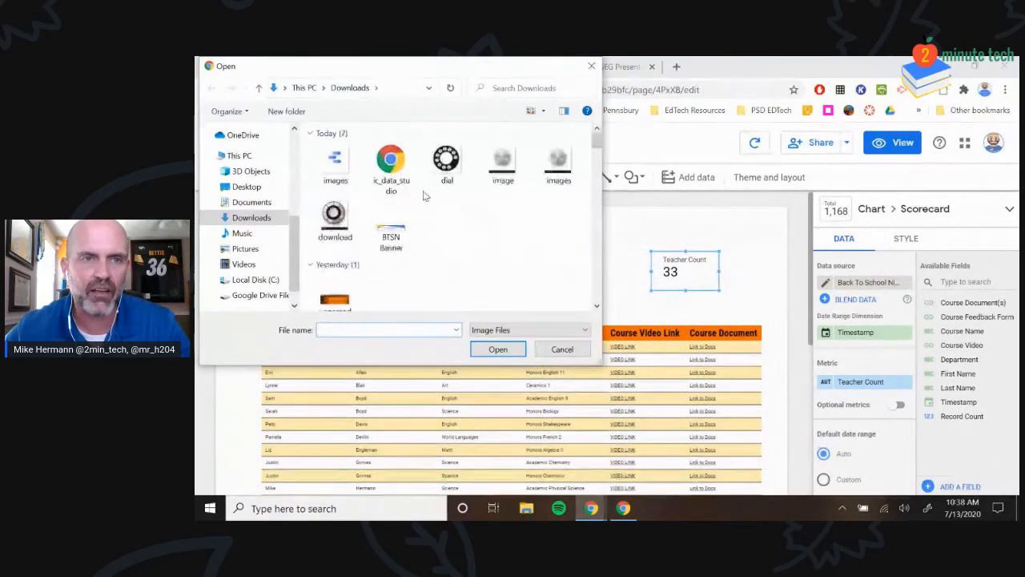
left_click(391, 228)
left_click(494, 349)
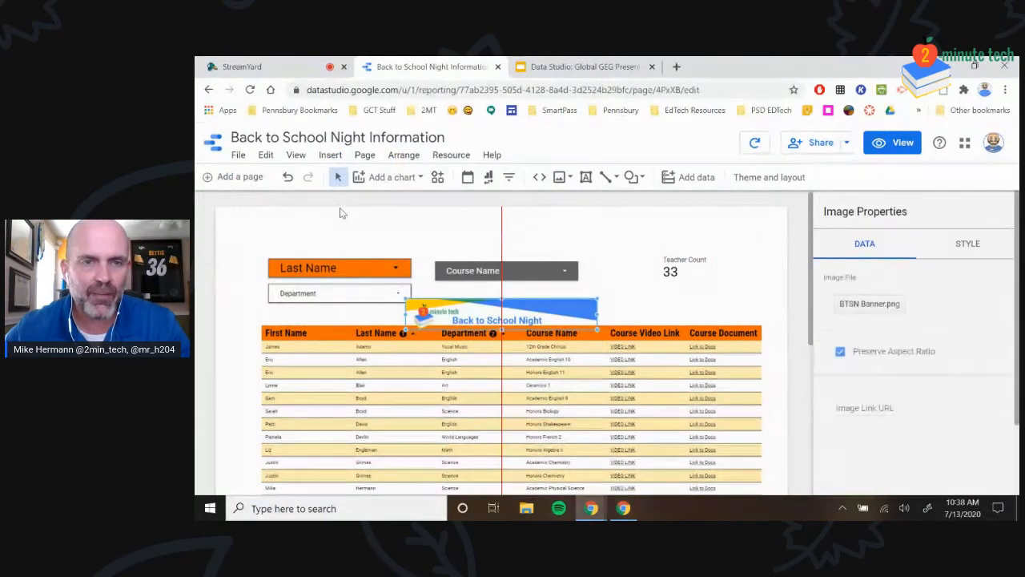
left_click_drag(477, 301, 358, 217)
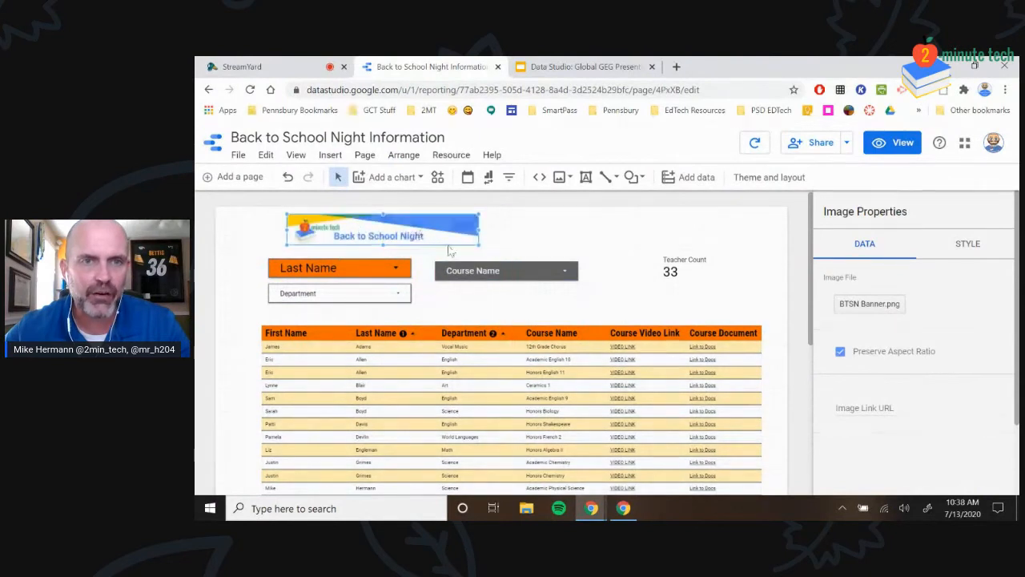
left_click_drag(476, 233, 569, 265)
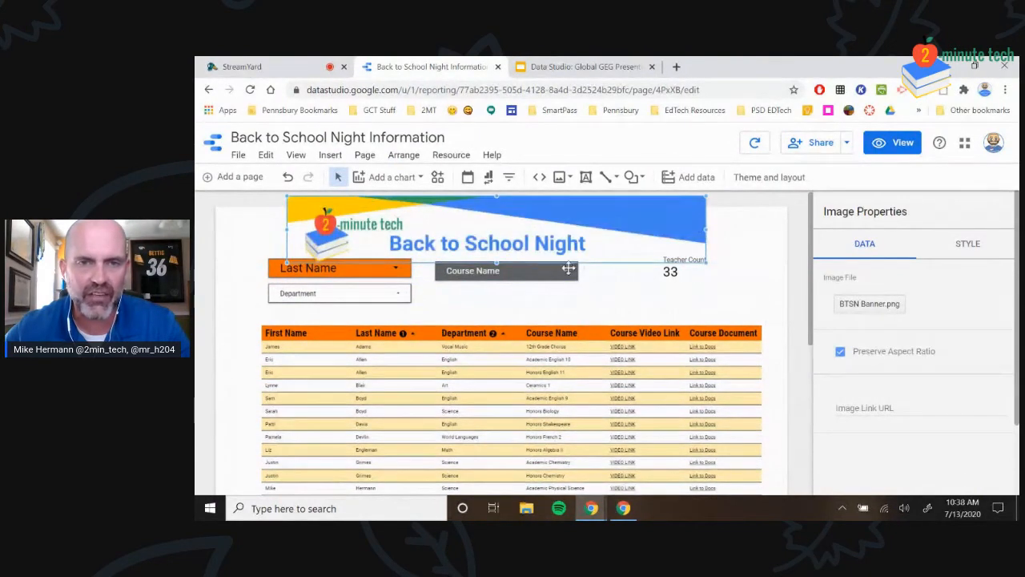
Arrange the Department, Last Name and Course Name filters left to right above the table
left_click_drag(343, 291, 340, 310)
left_click_drag(349, 267, 350, 282)
left_click_drag(493, 270, 671, 309)
left_click_drag(309, 282, 481, 309)
left_click_drag(367, 318, 386, 315)
left_click_drag(470, 217, 424, 236)
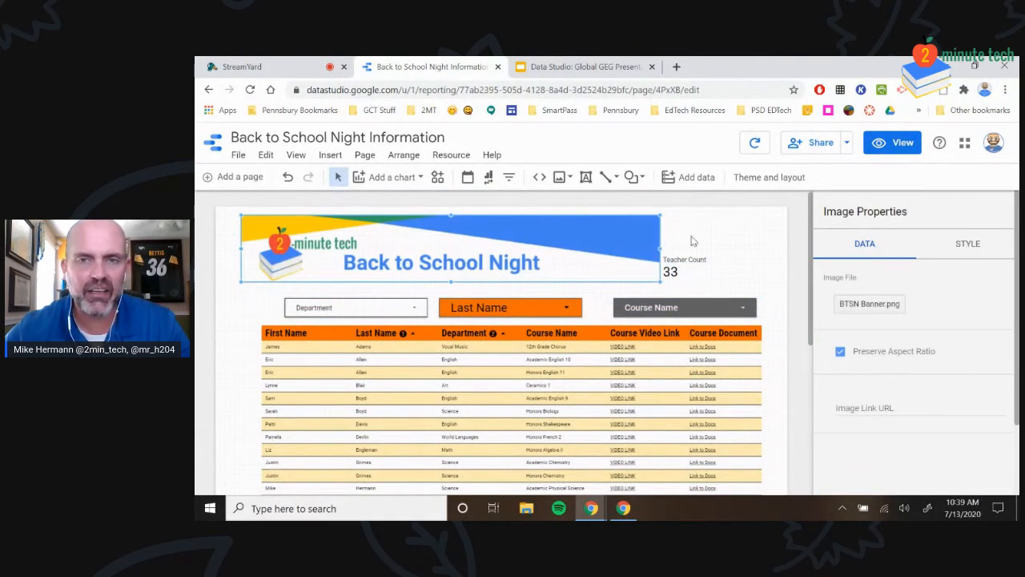
Delete the banner image
left_click(735, 230)
left_click(565, 239)
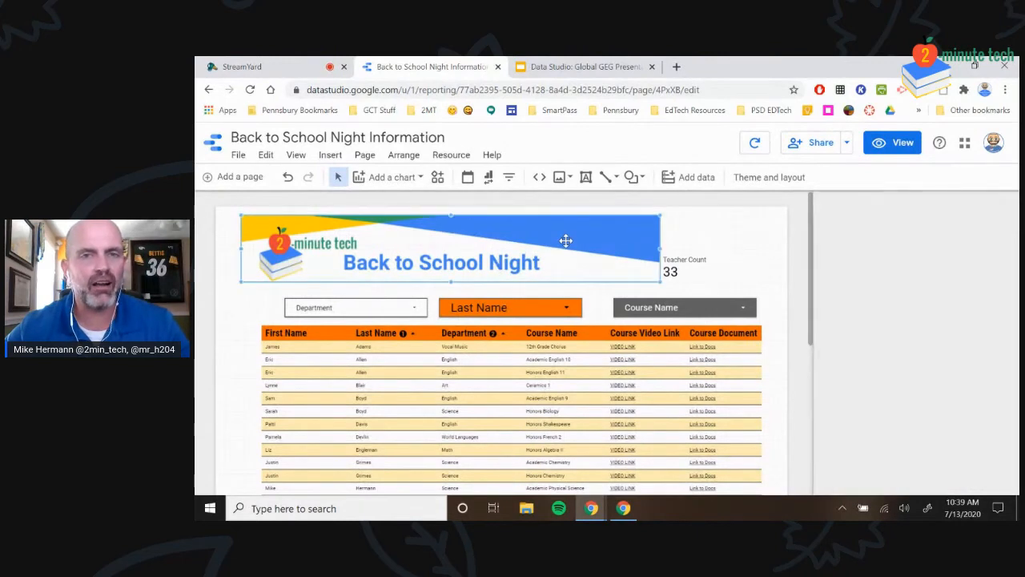
key("Delete")
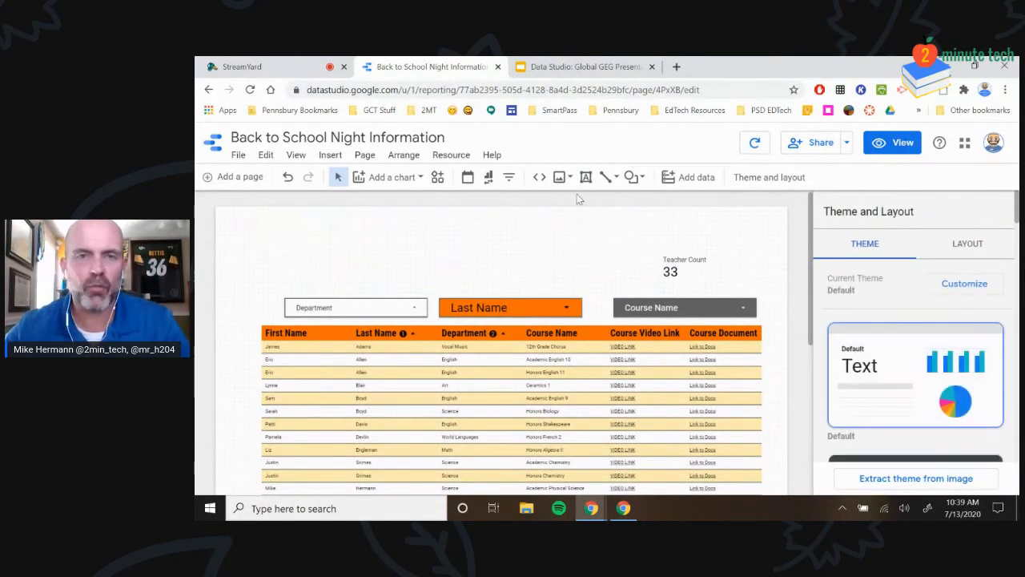
Add a centred 40px 'Back to School Night' title text box across the top
left_click(587, 179)
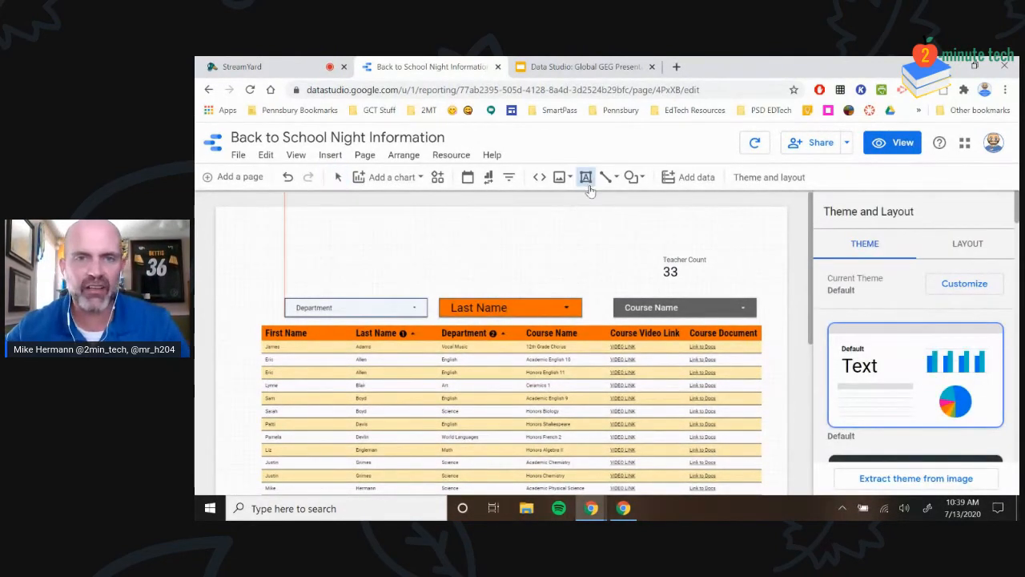
left_click_drag(297, 215, 739, 241)
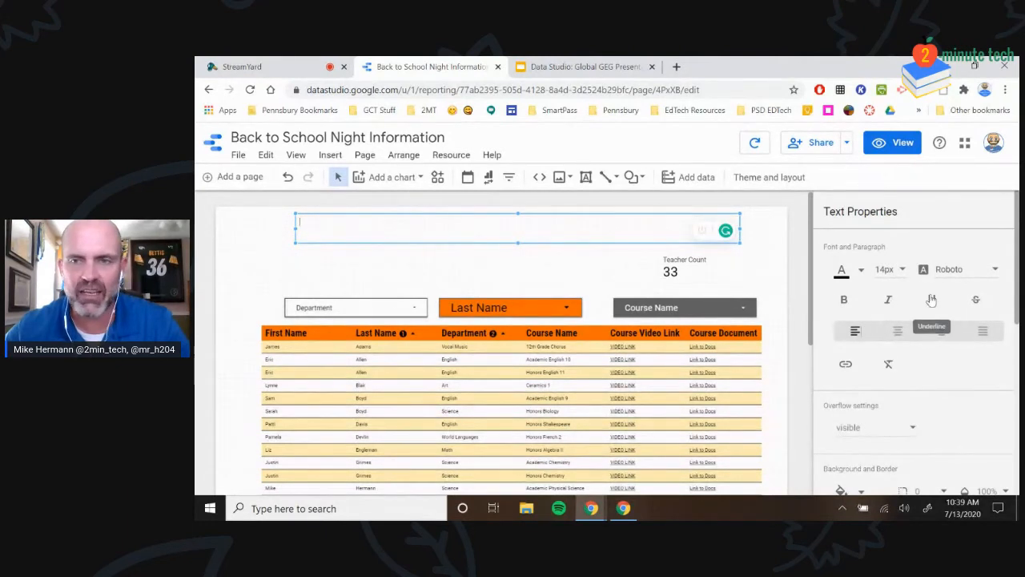
left_click(889, 271)
scroll(900, 414, "down", 3)
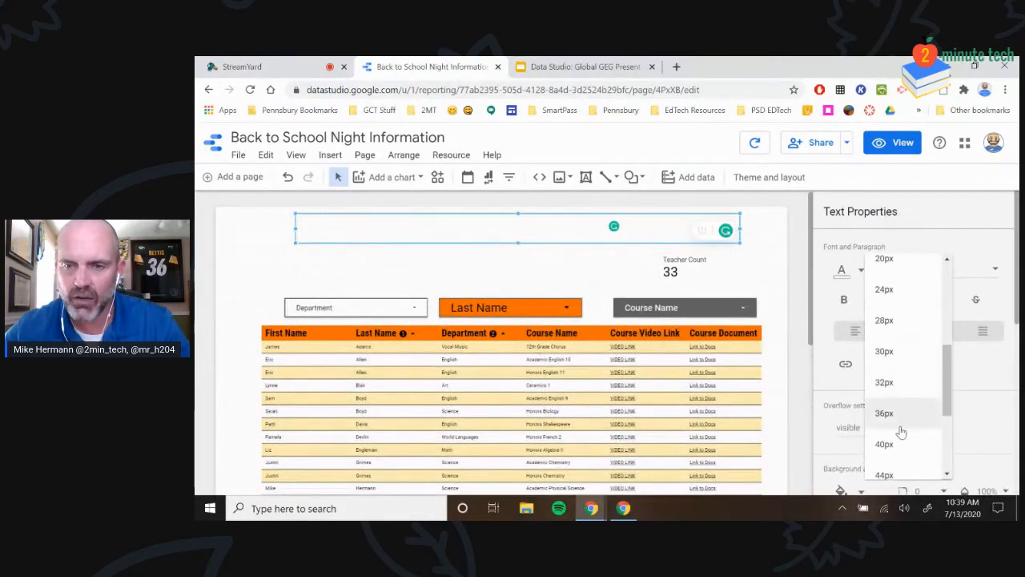
left_click(888, 446)
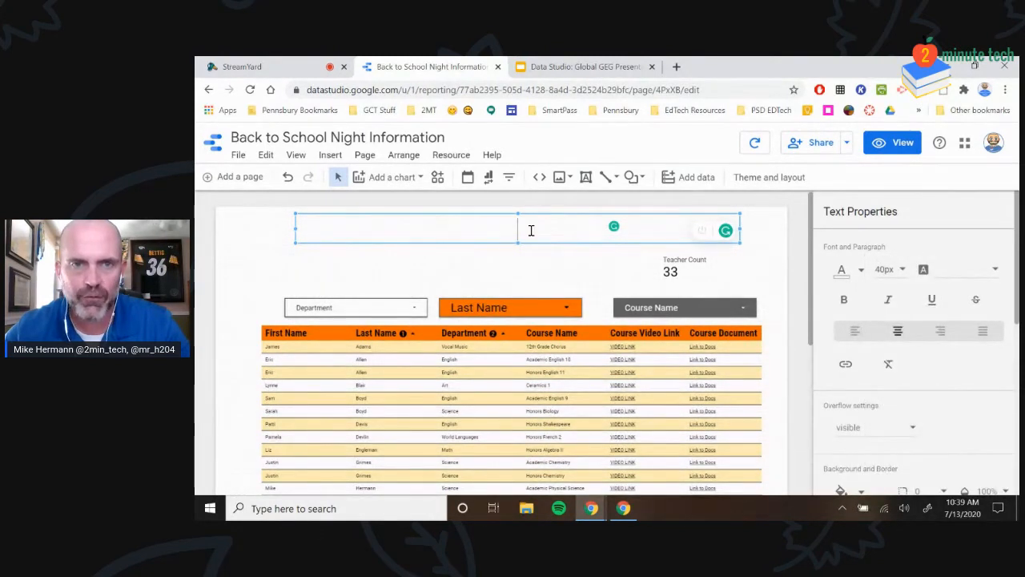
type("Back ")
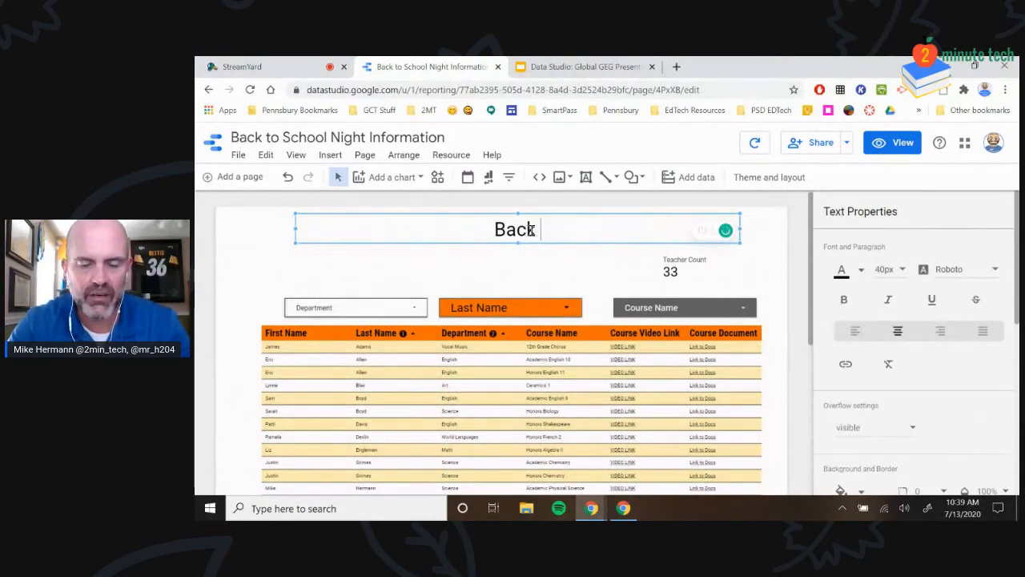
type("to School Night")
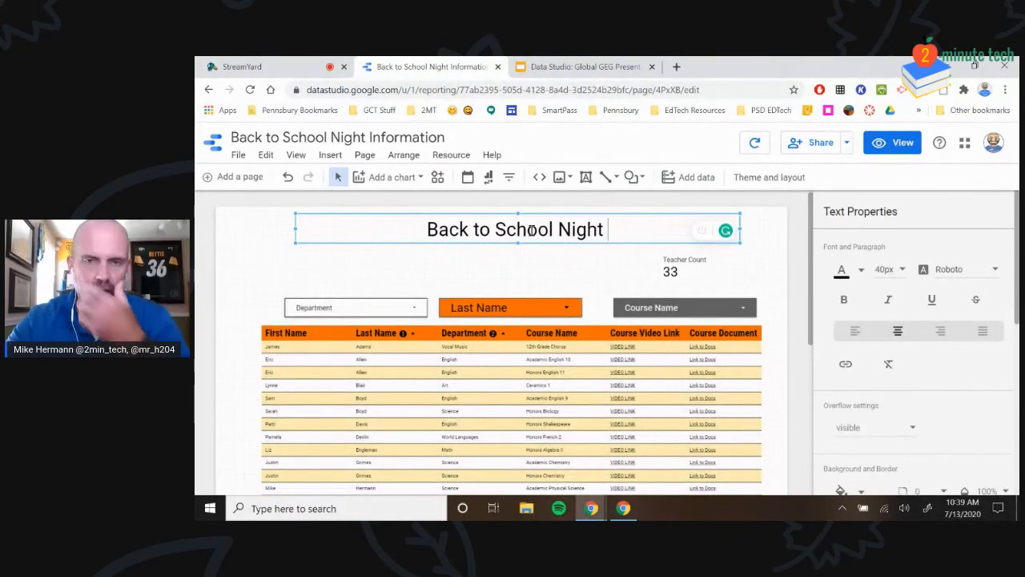
left_click(601, 272)
left_click(666, 272)
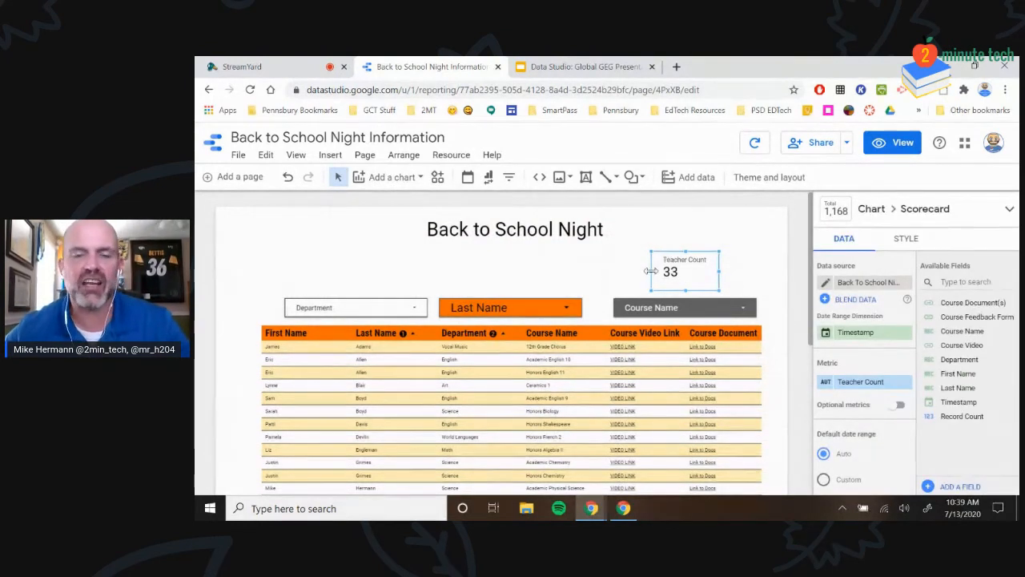
Nudge the Last Name filter right and re-add Department between Last Name and Course Name
left_click_drag(496, 307, 515, 295)
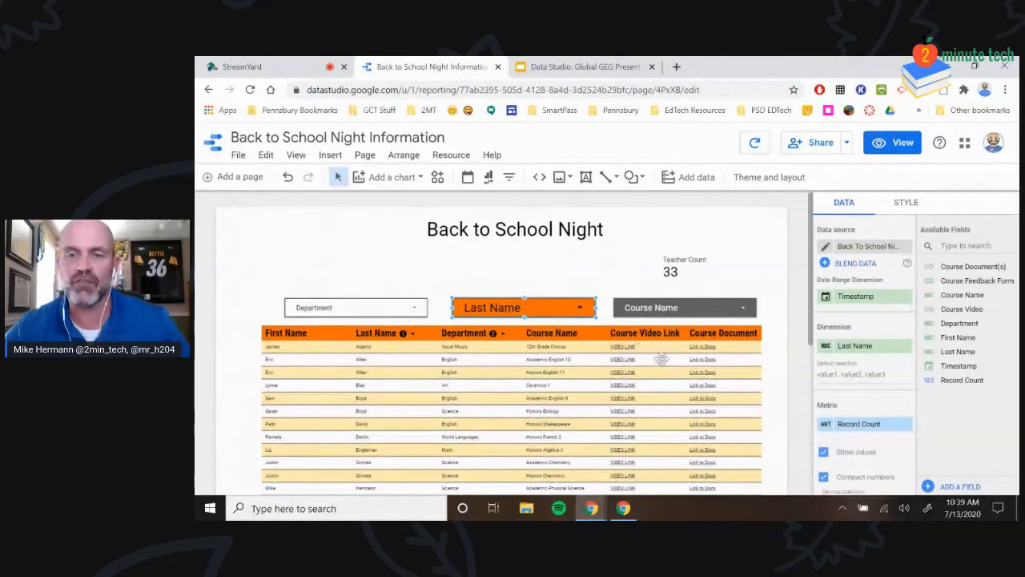
left_click(427, 385)
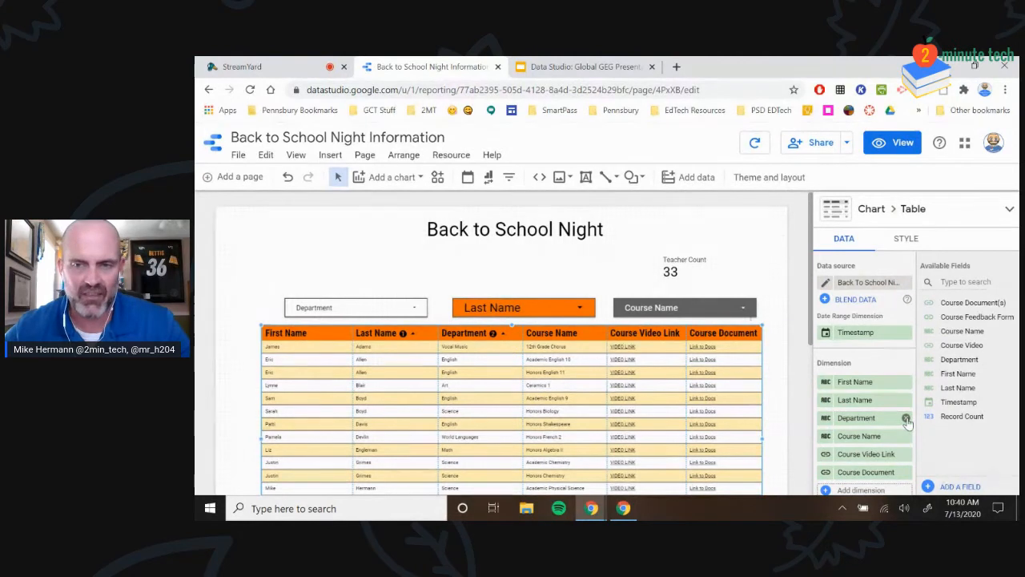
left_click(906, 419)
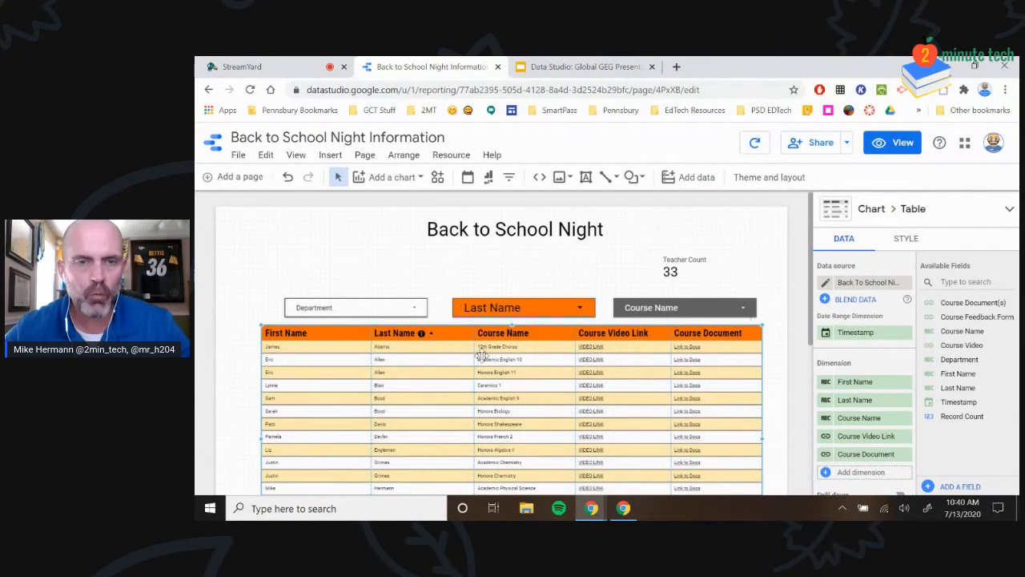
scroll(574, 314, "down", 1)
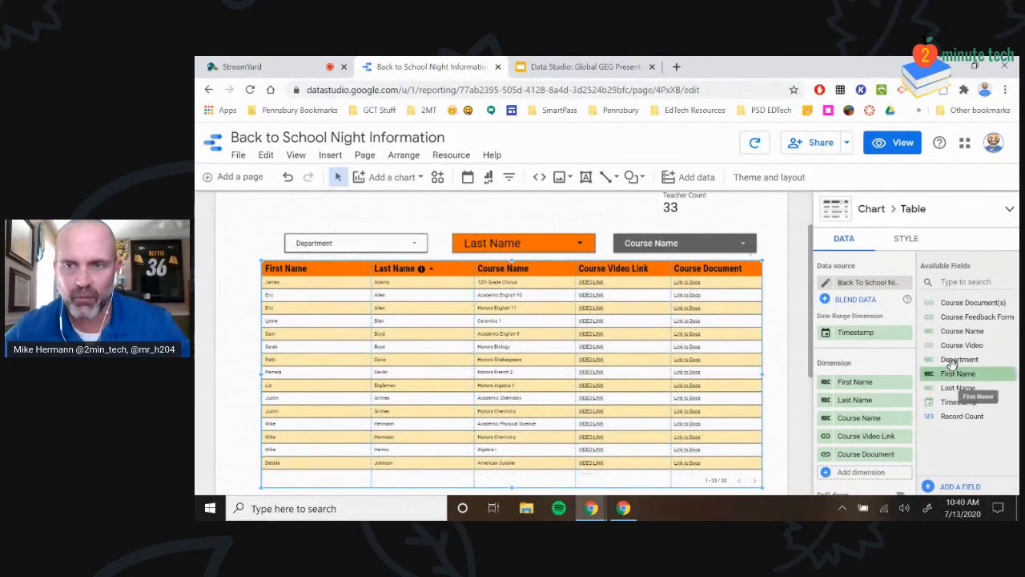
left_click_drag(945, 362, 841, 427)
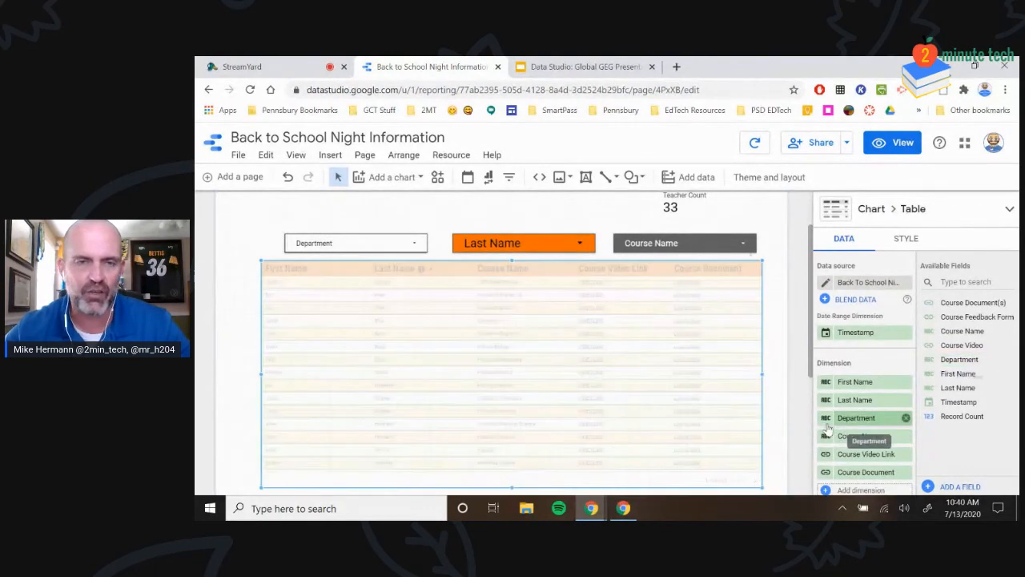
Widen the Department column so its header fits, then select the Department filter
left_click_drag(517, 276, 527, 280)
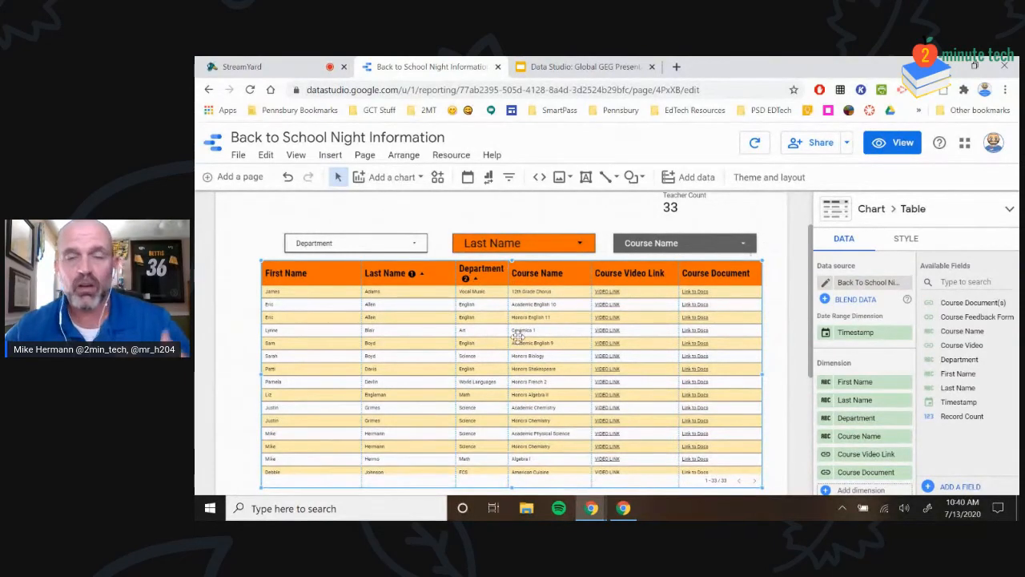
scroll(515, 260, "up", 1)
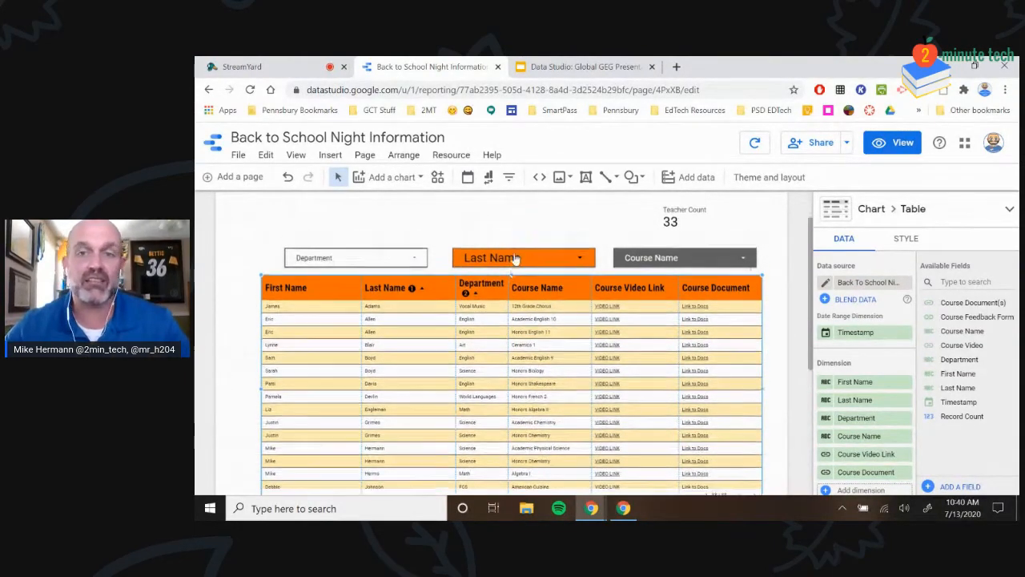
scroll(517, 258, "up", 2)
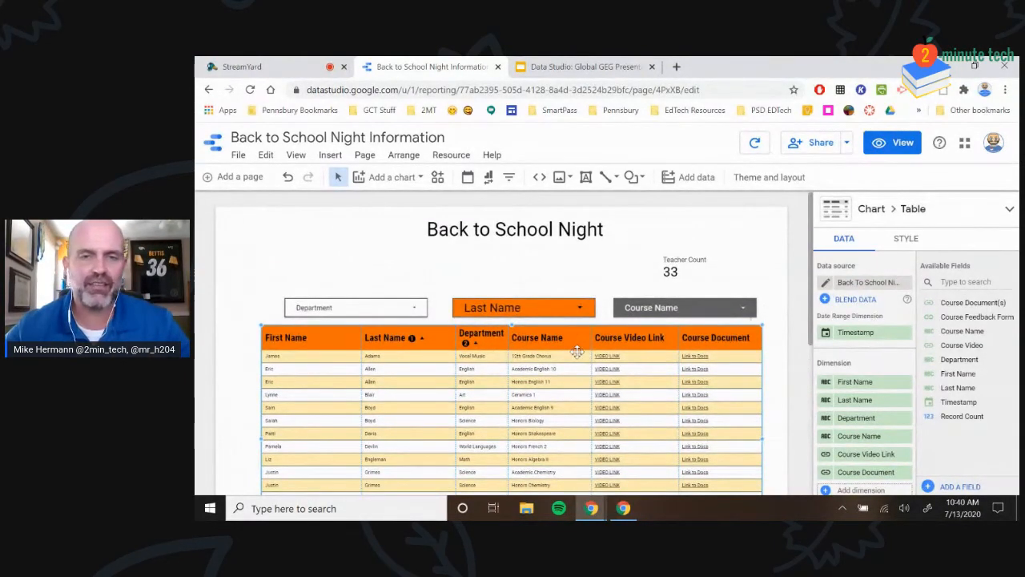
left_click(392, 312)
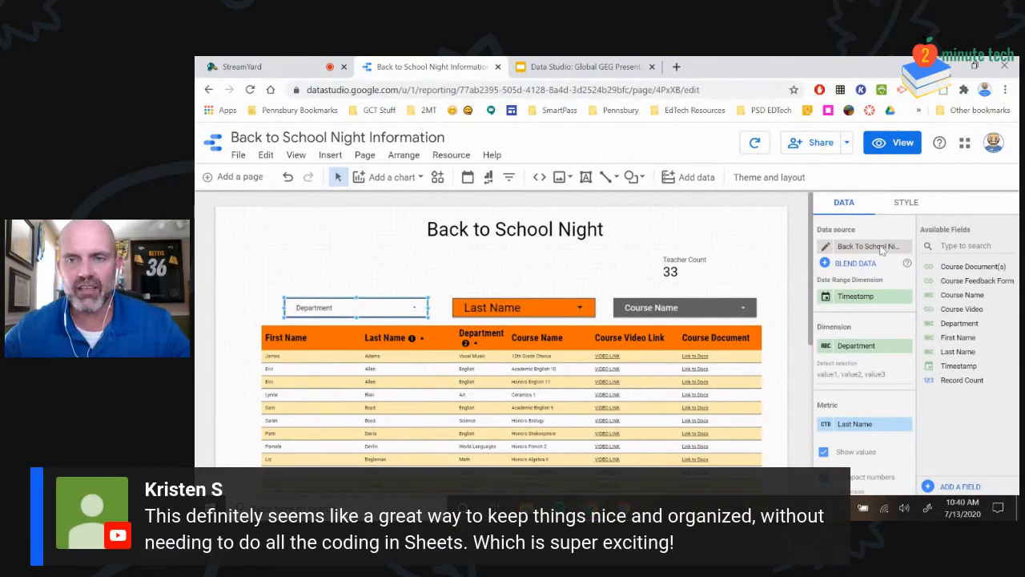
left_click(532, 306)
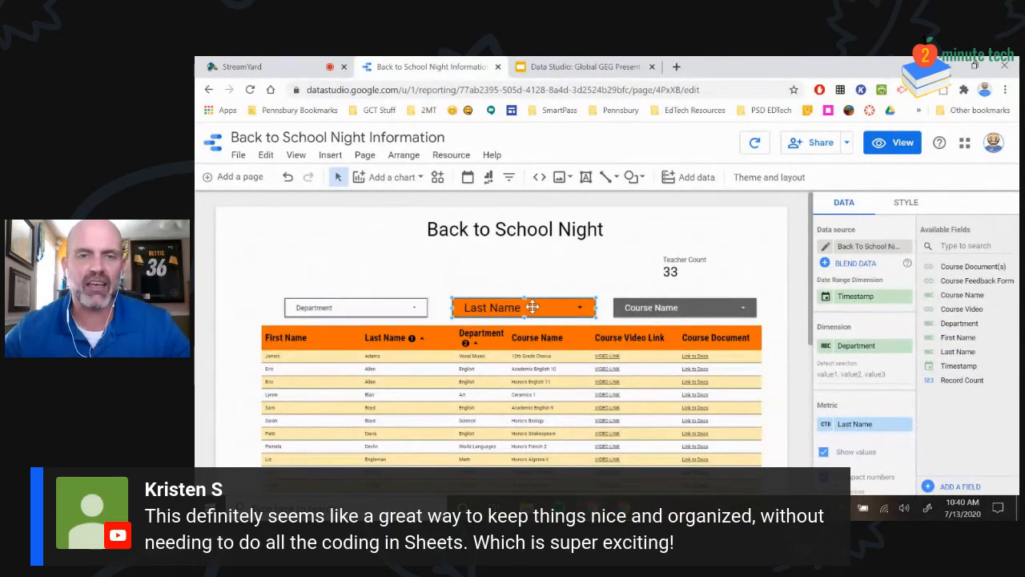
left_click(467, 451)
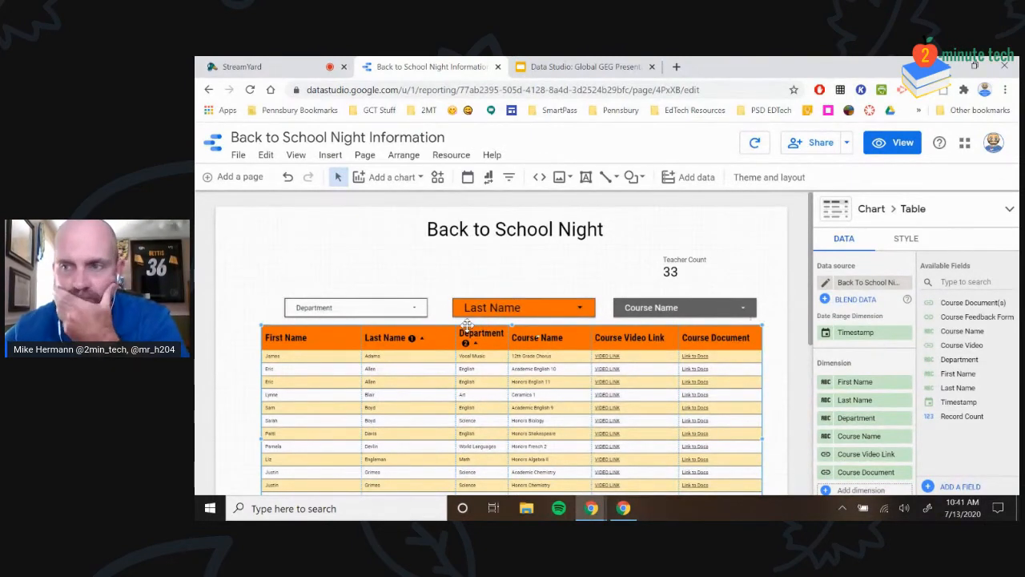
left_click(754, 142)
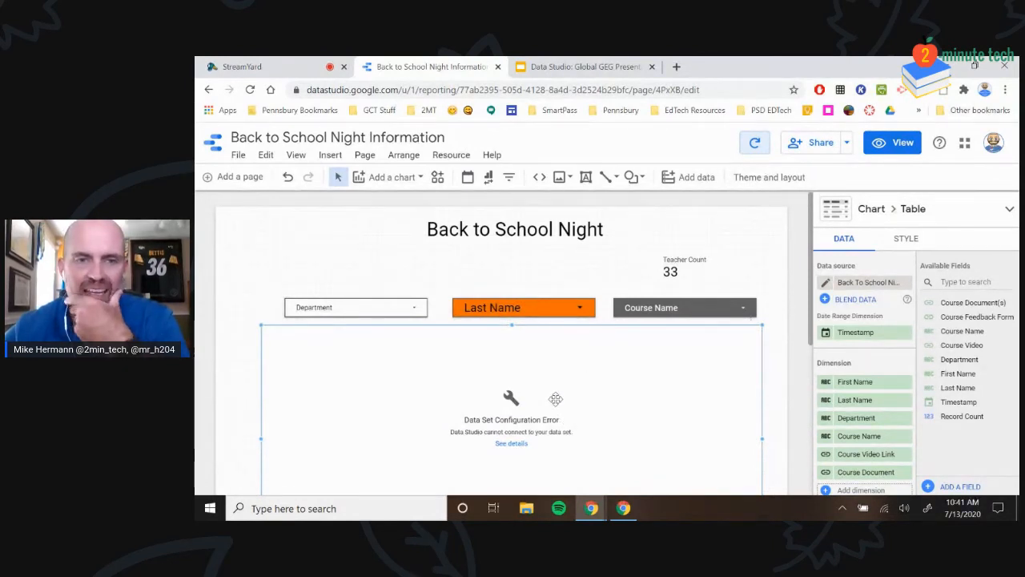
Review the table's Data Set Configuration Error details, then open the data source's field editor
scroll(553, 368, "down", 1)
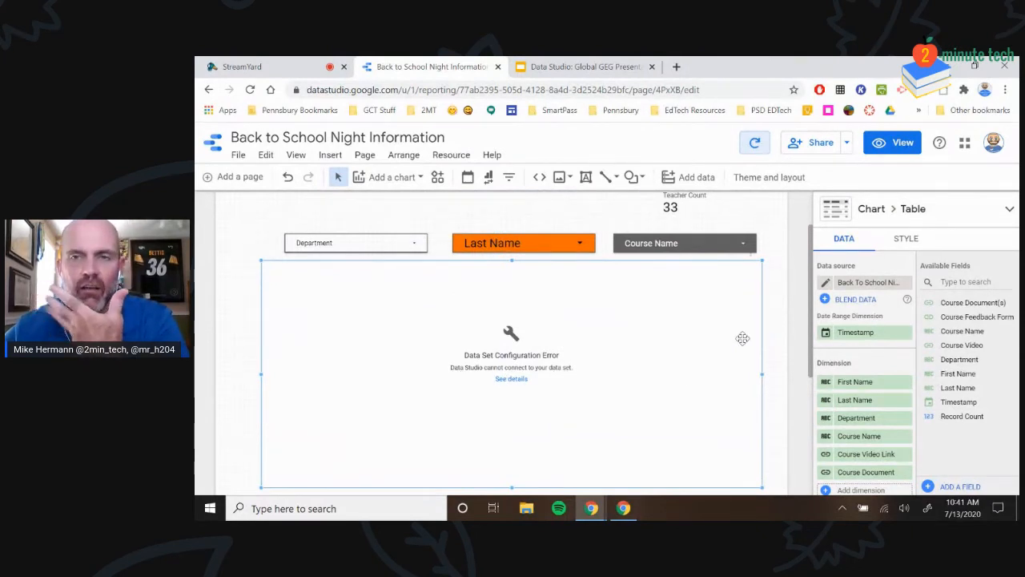
scroll(356, 416, "up", 1)
scroll(356, 413, "down", 3)
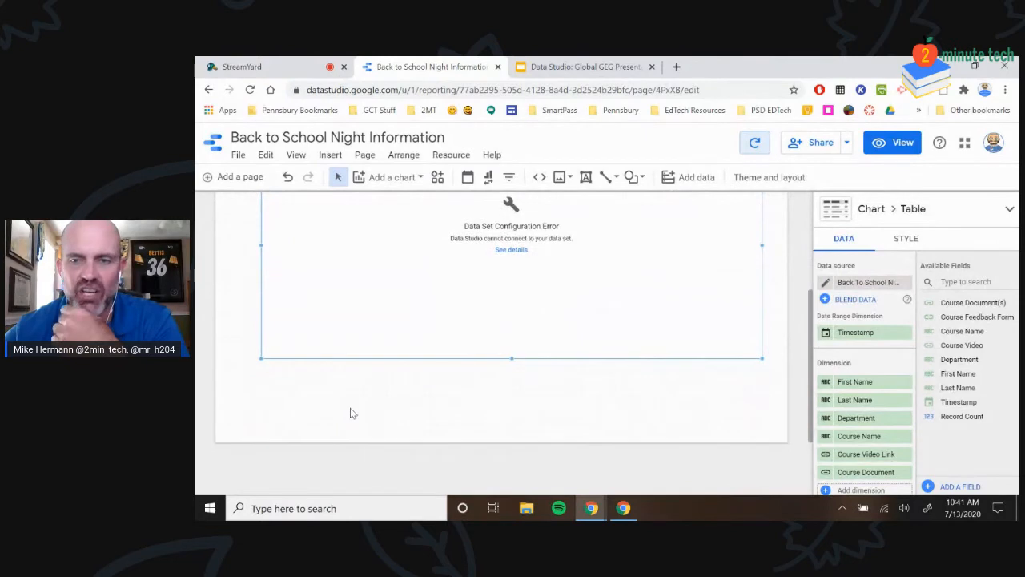
scroll(630, 380, "up", 3)
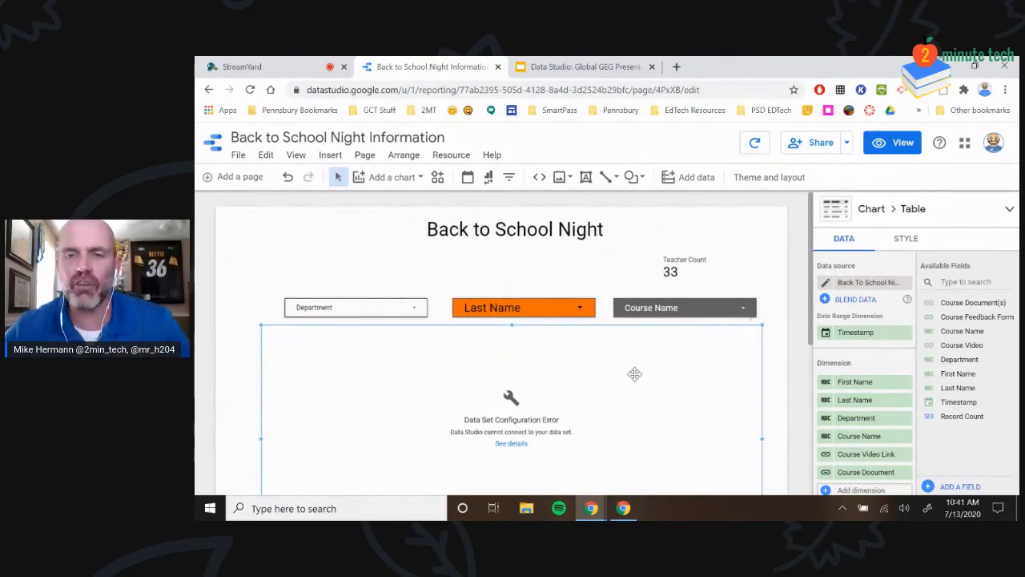
left_click(509, 451)
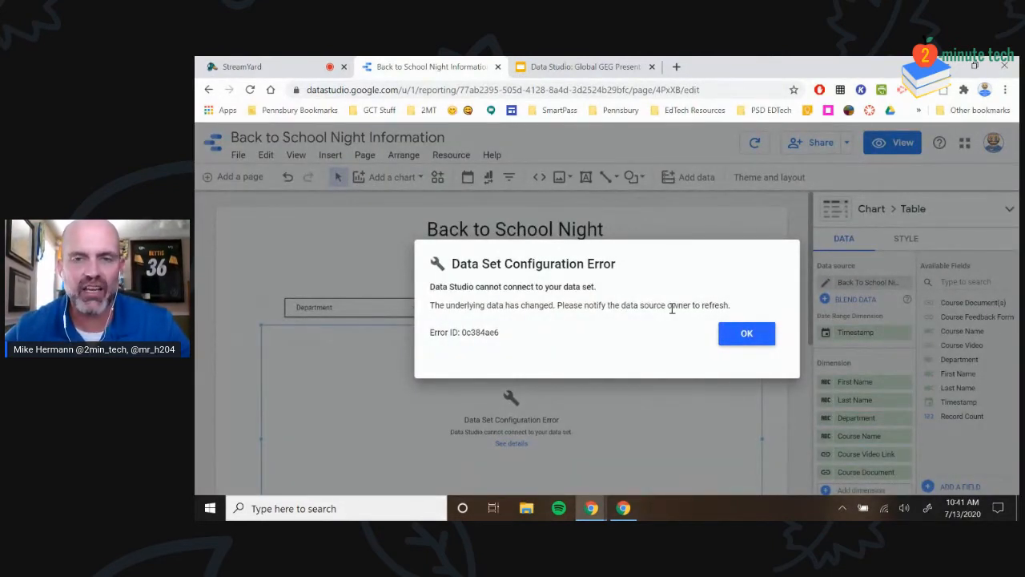
left_click(742, 336)
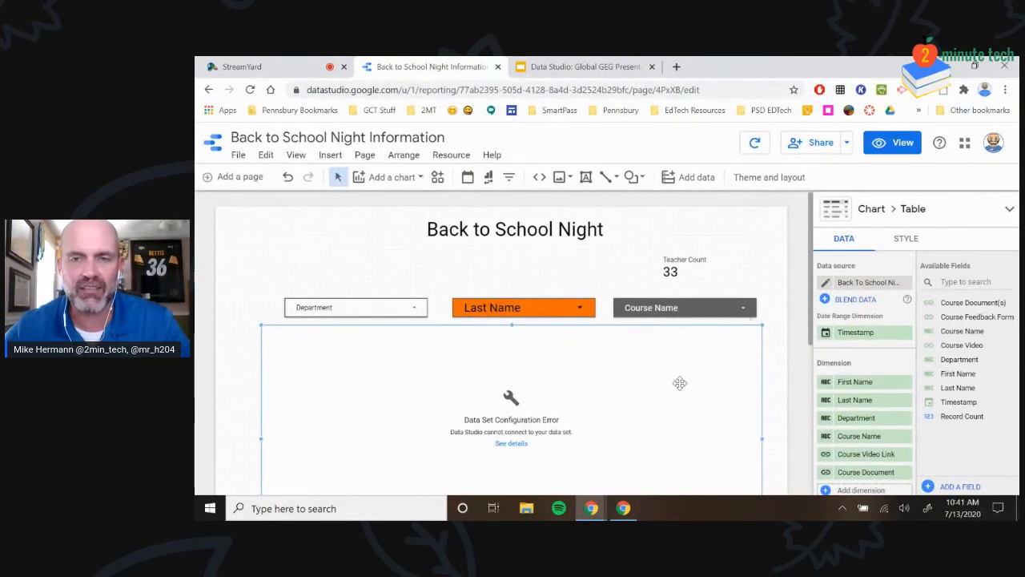
left_click(826, 284)
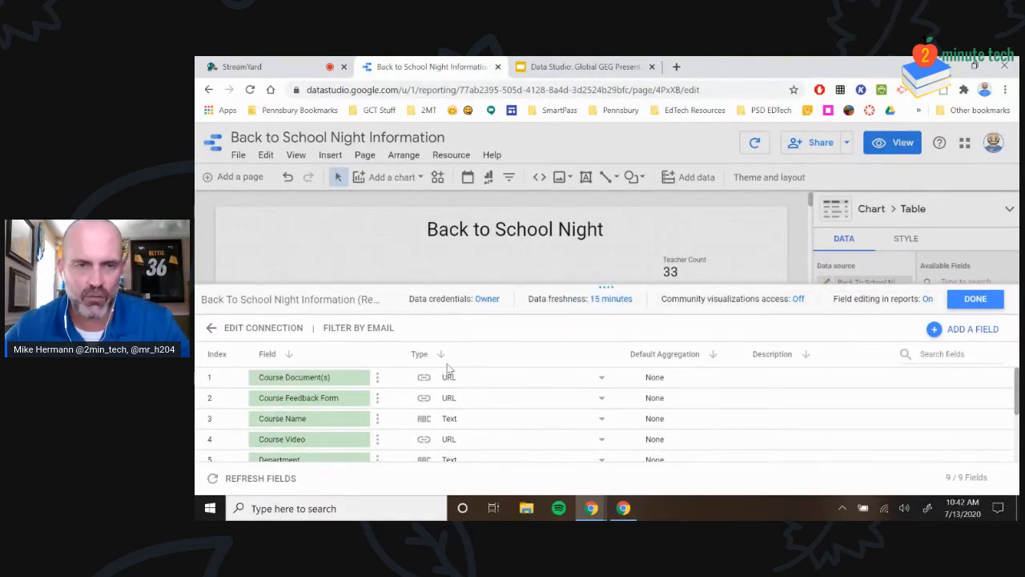
Refresh the data source fields and apply the changes, dropping the missing First Name field
scroll(361, 412, "down", 2)
scroll(423, 395, "up", 2)
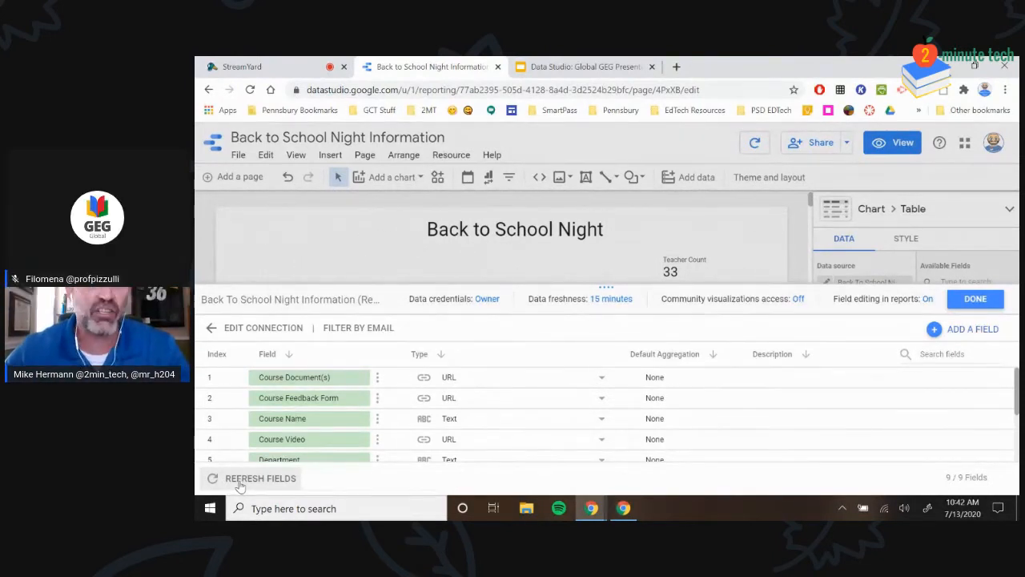
left_click(238, 480)
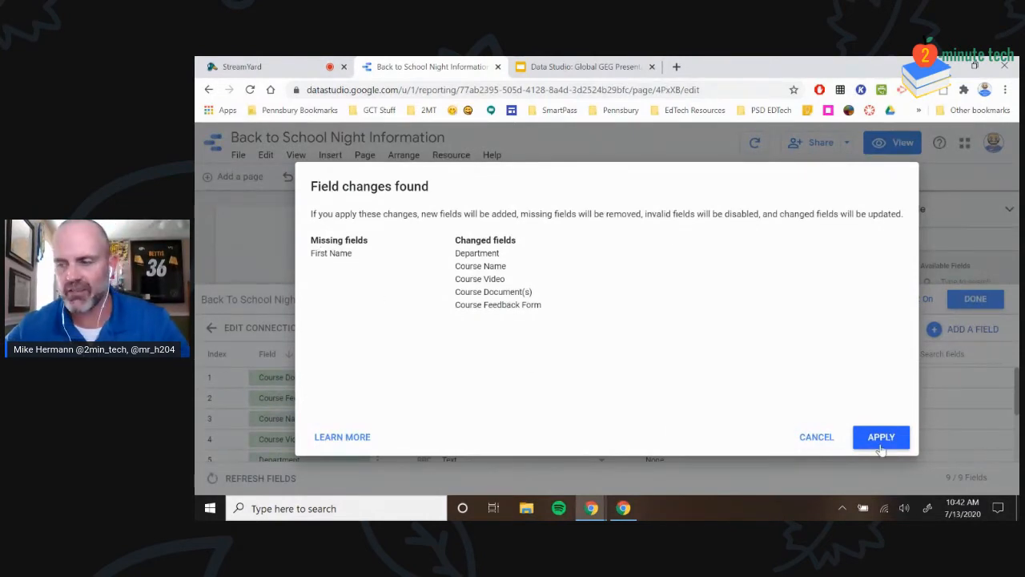
left_click(880, 439)
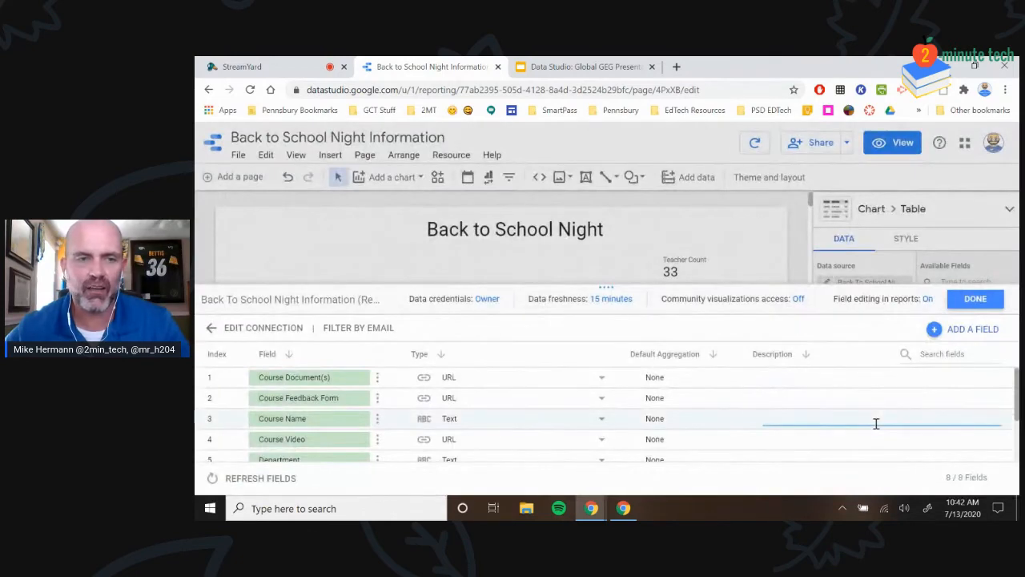
left_click(975, 298)
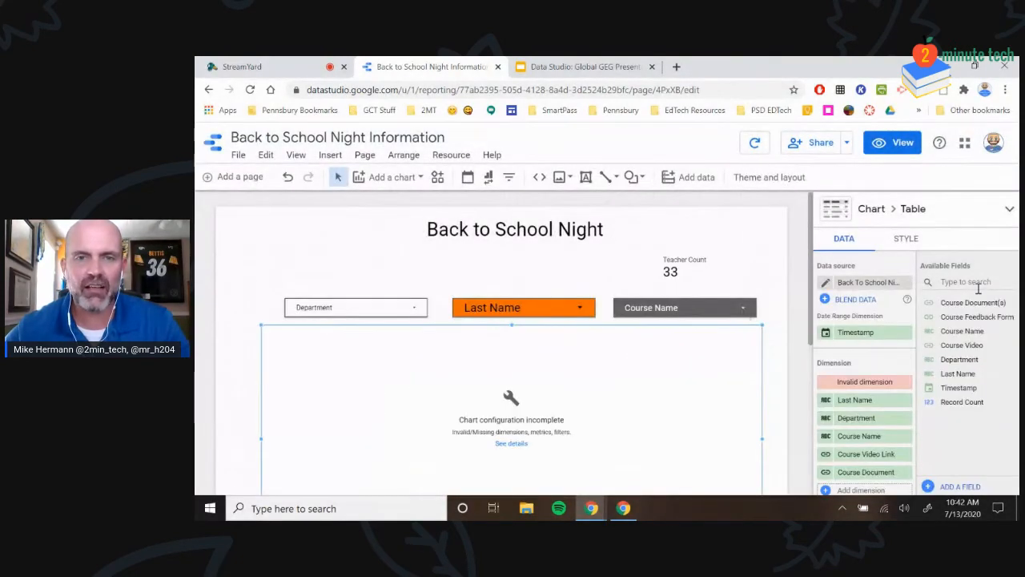
left_click(754, 142)
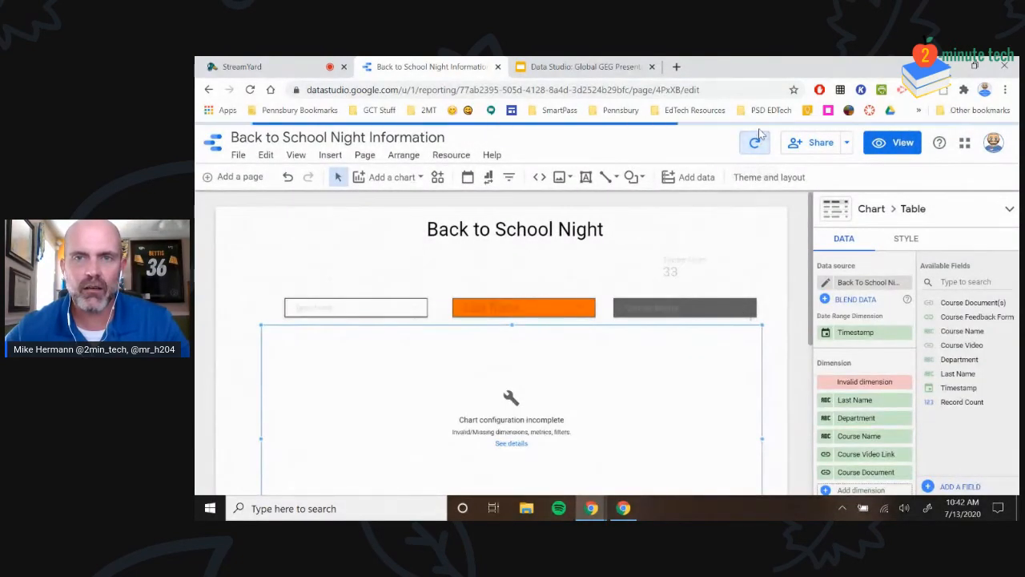
left_click(825, 282)
scroll(253, 412, "down", 2)
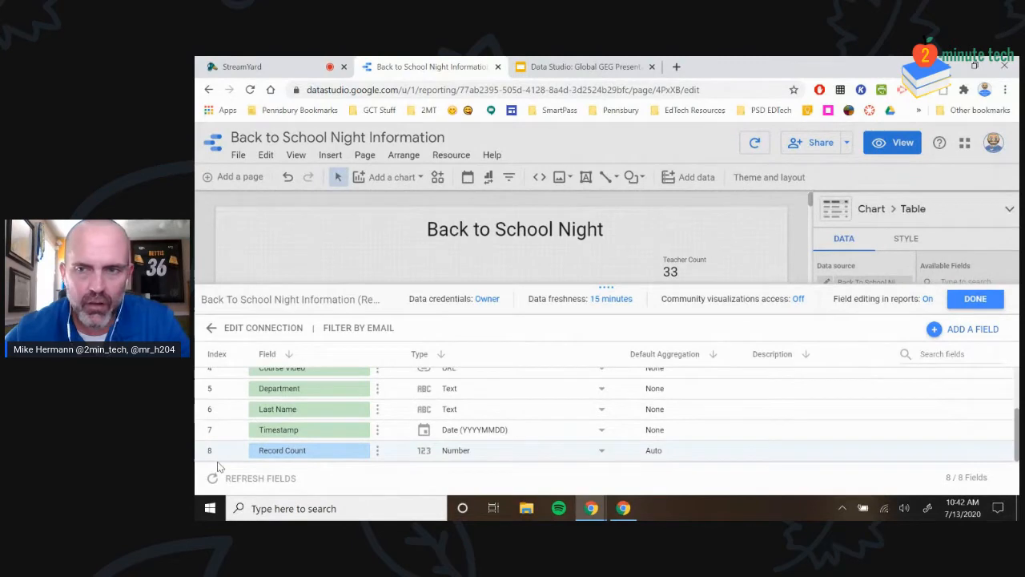
left_click(217, 468)
left_click(673, 338)
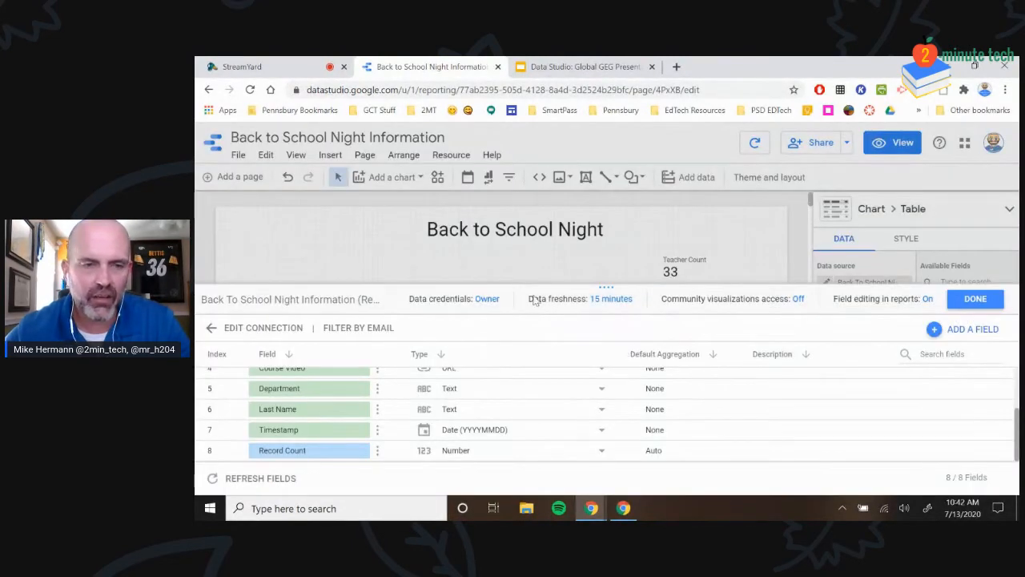
left_click(981, 298)
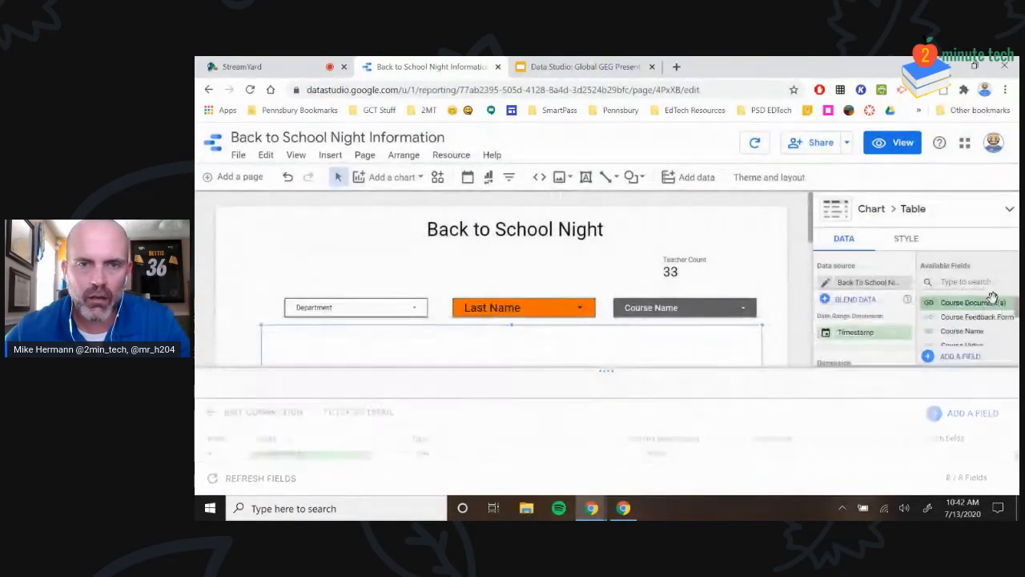
left_click(755, 144)
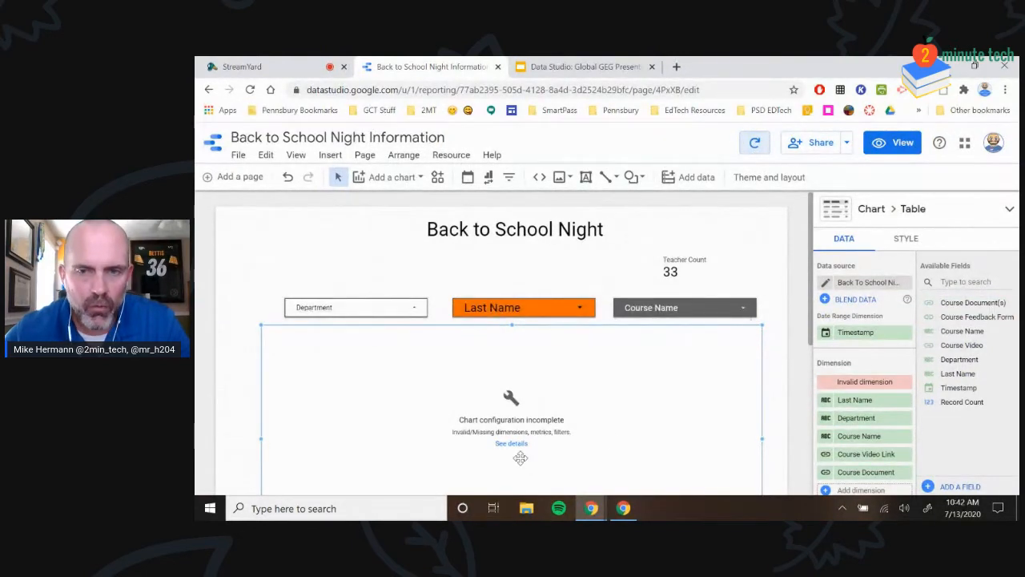
left_click(869, 284)
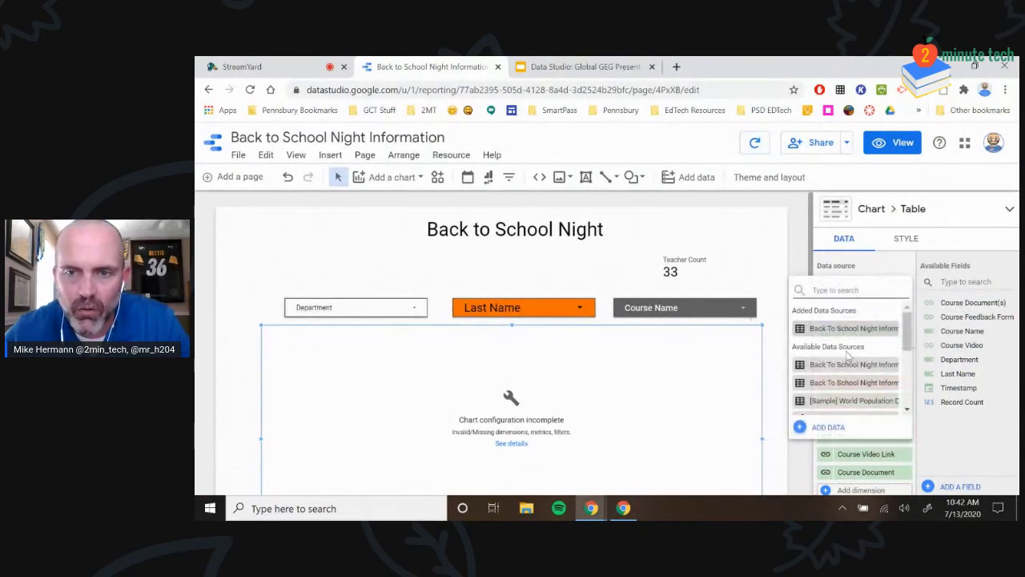
left_click(821, 274)
left_click(824, 286)
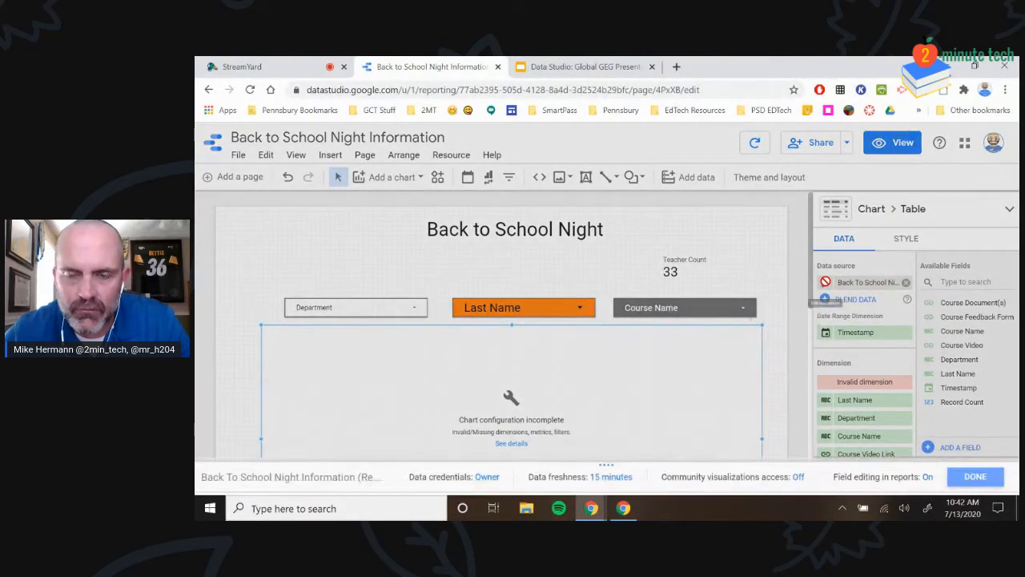
scroll(300, 436, "down", 2)
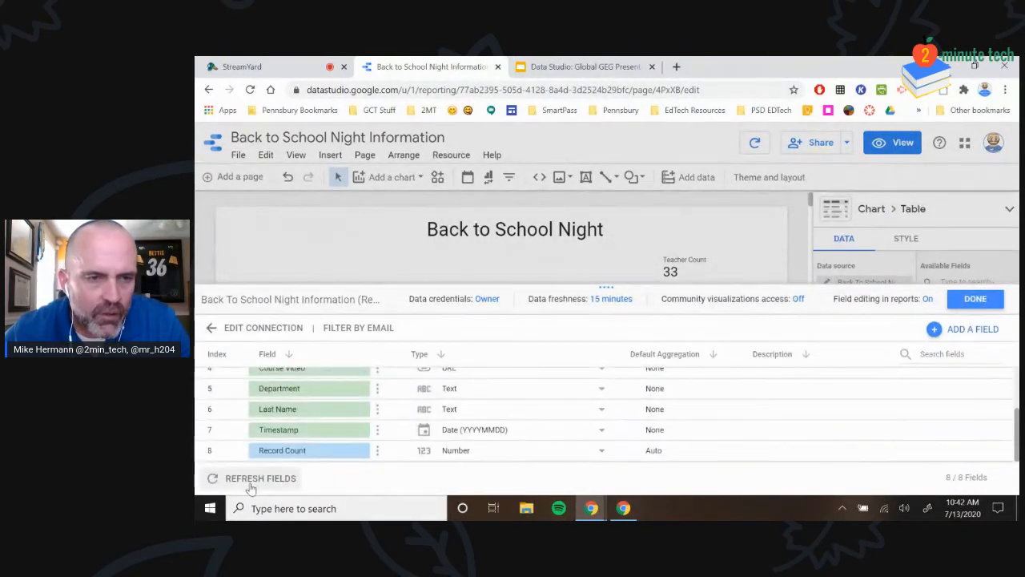
left_click(250, 483)
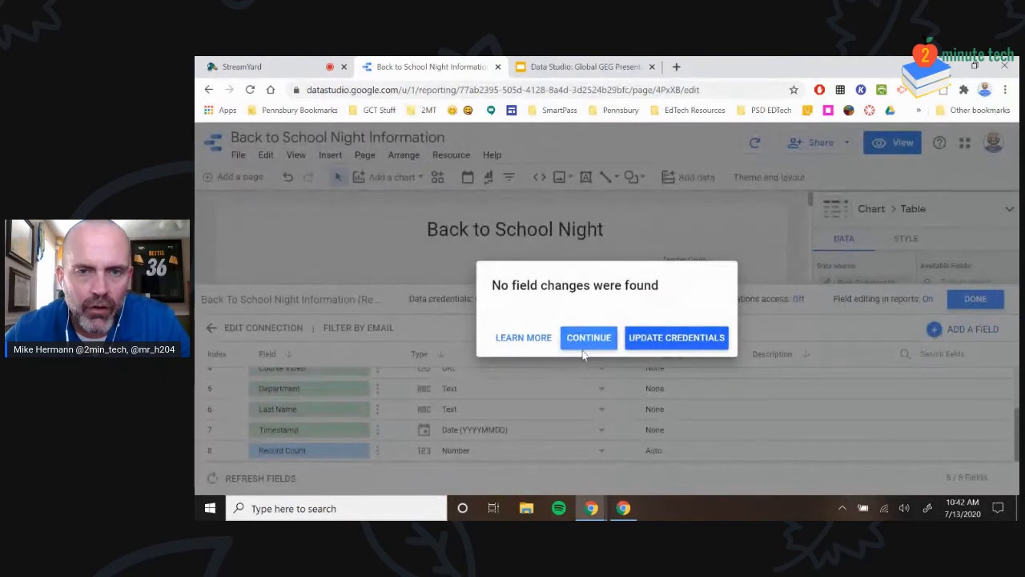
left_click(587, 343)
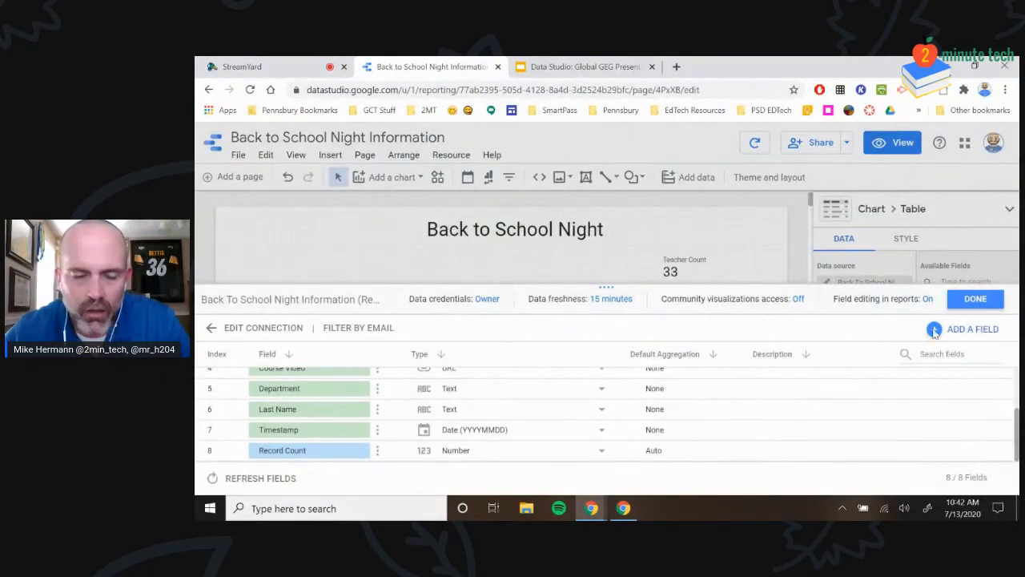
scroll(487, 414, "up", 2)
scroll(487, 408, "down", 2)
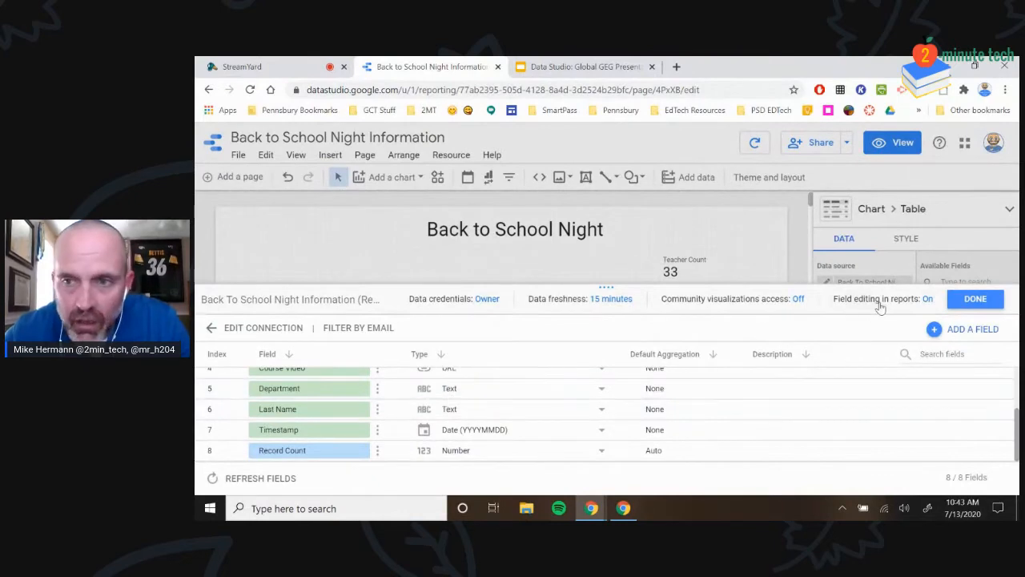
left_click(975, 299)
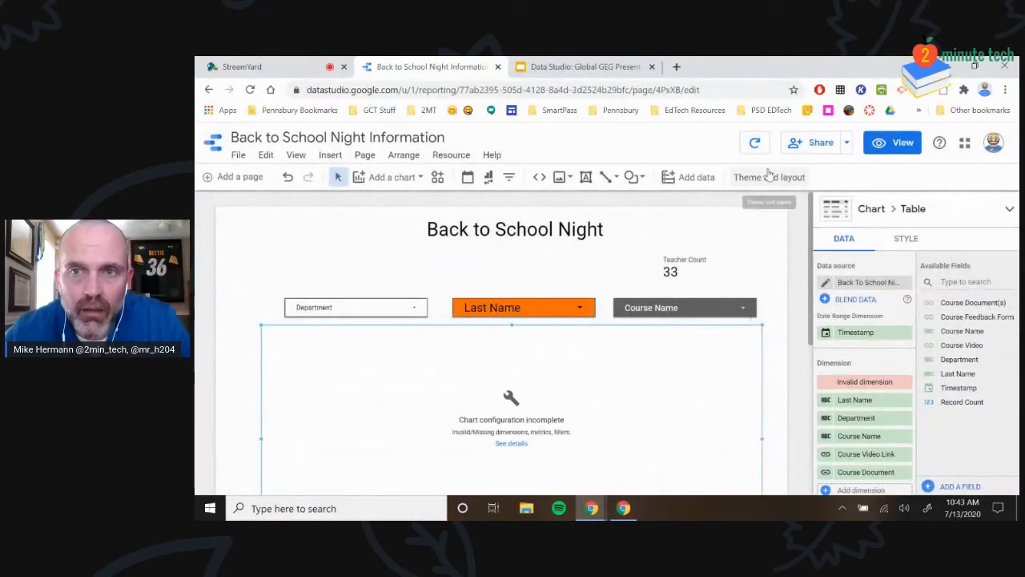
left_click(755, 144)
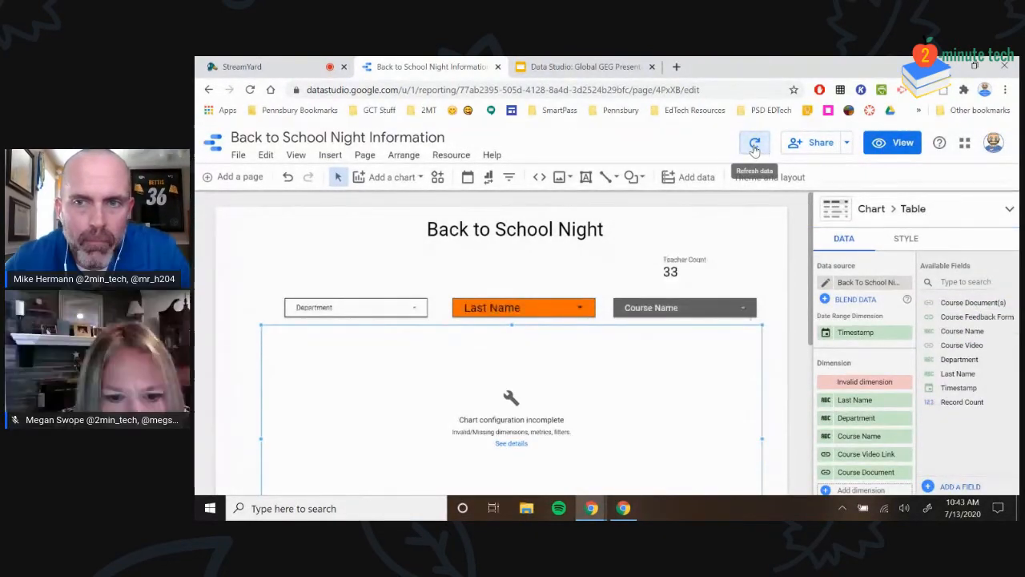
Check why the table's configuration is incomplete and look over the data source list
left_click(512, 444)
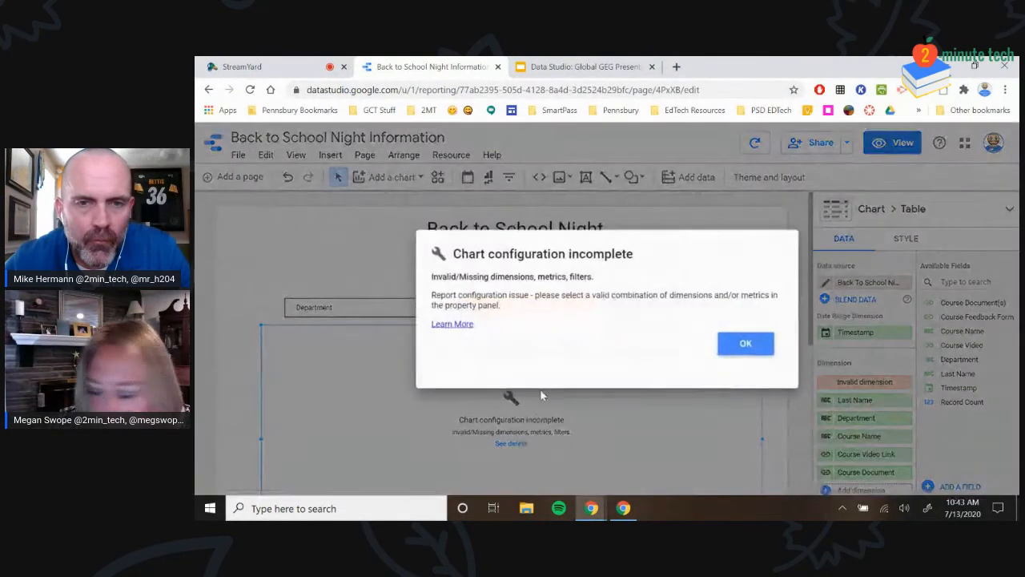
left_click(733, 346)
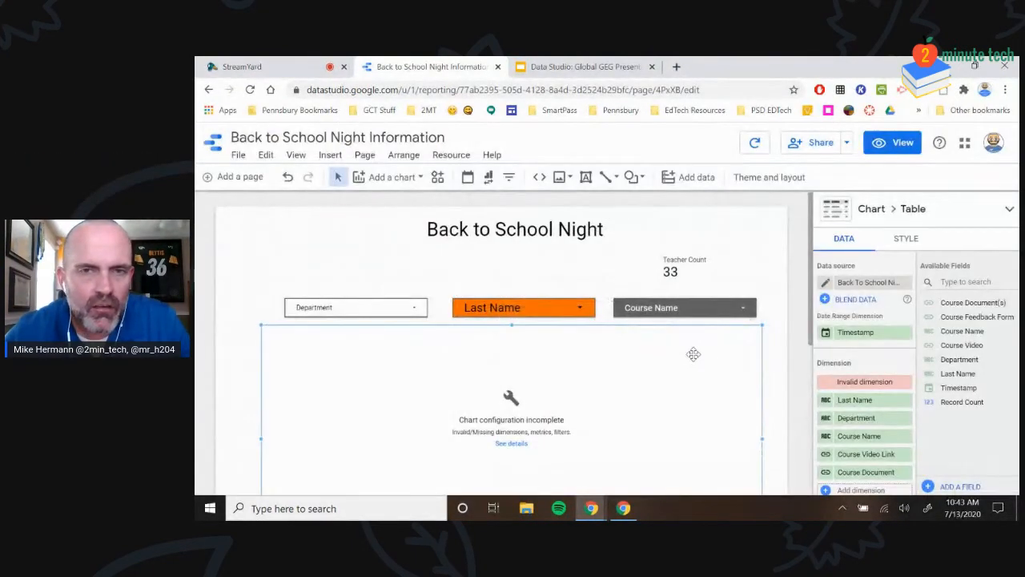
scroll(581, 383, "down", 1)
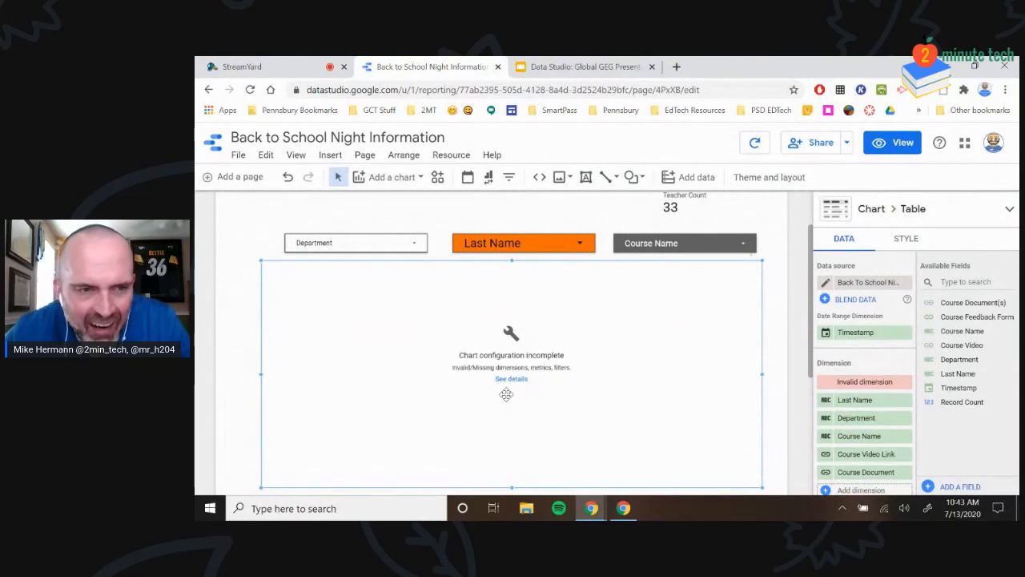
scroll(274, 383, "down", 1)
scroll(602, 355, "up", 1)
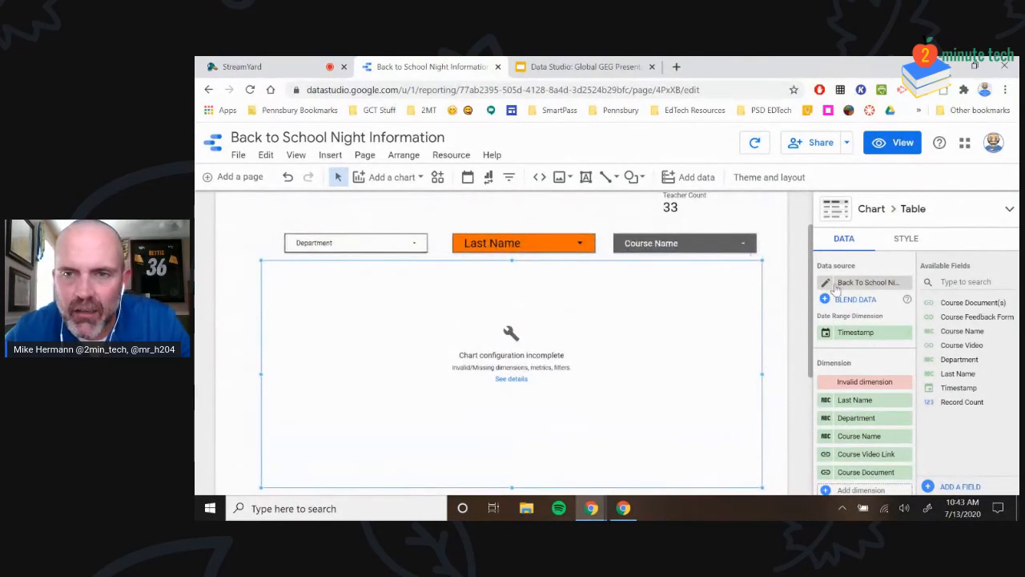
left_click(876, 284)
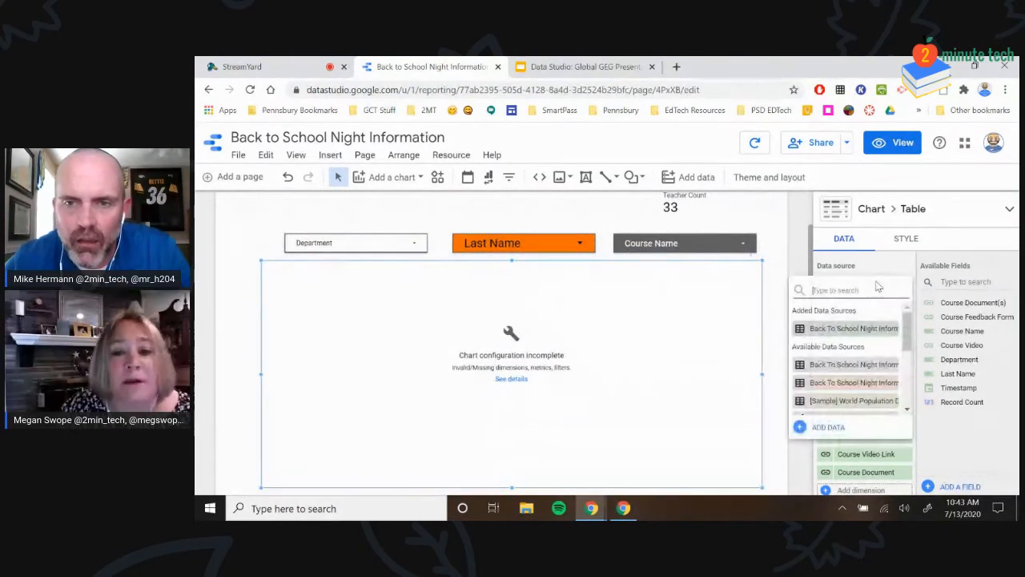
left_click(806, 251)
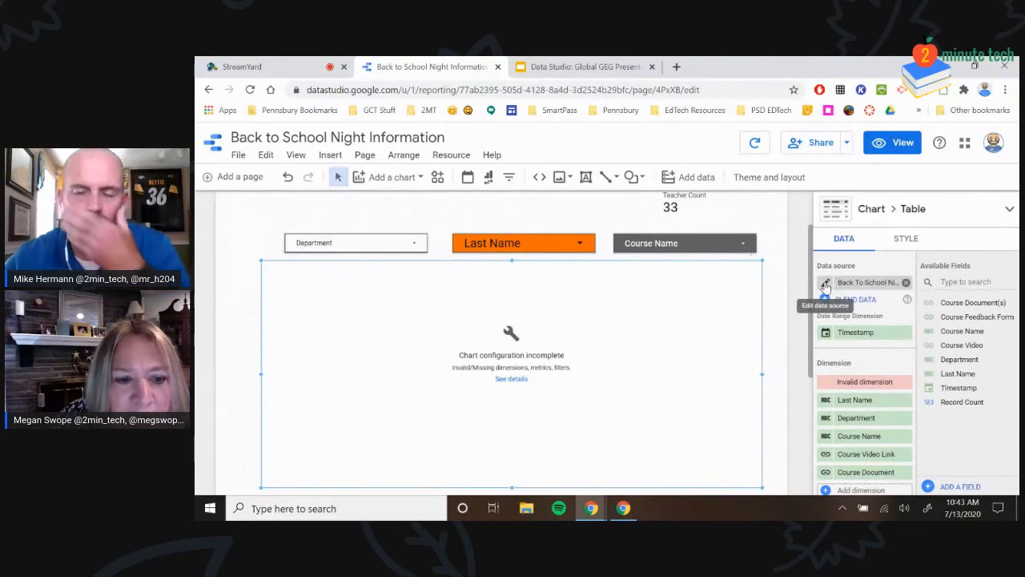
Remove the red Invalid dimension from the staff table's Dimension list
scroll(705, 304, "up", 1)
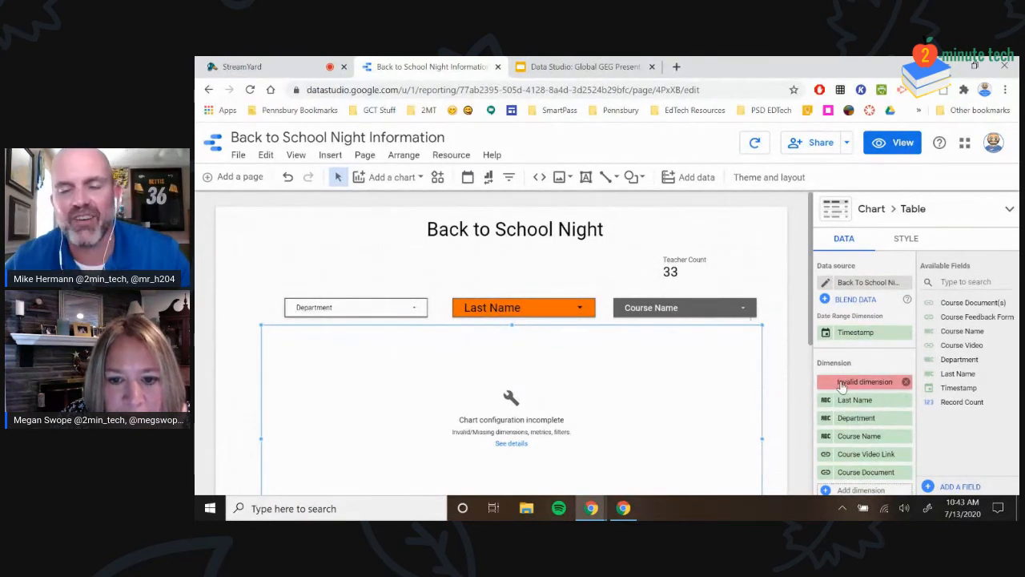
scroll(679, 394, "down", 1)
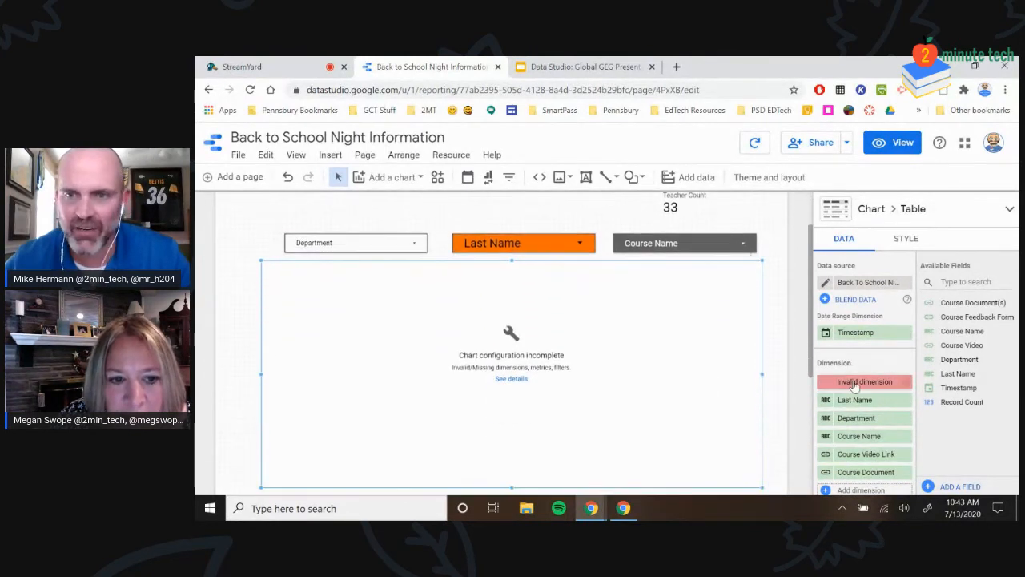
left_click(906, 383)
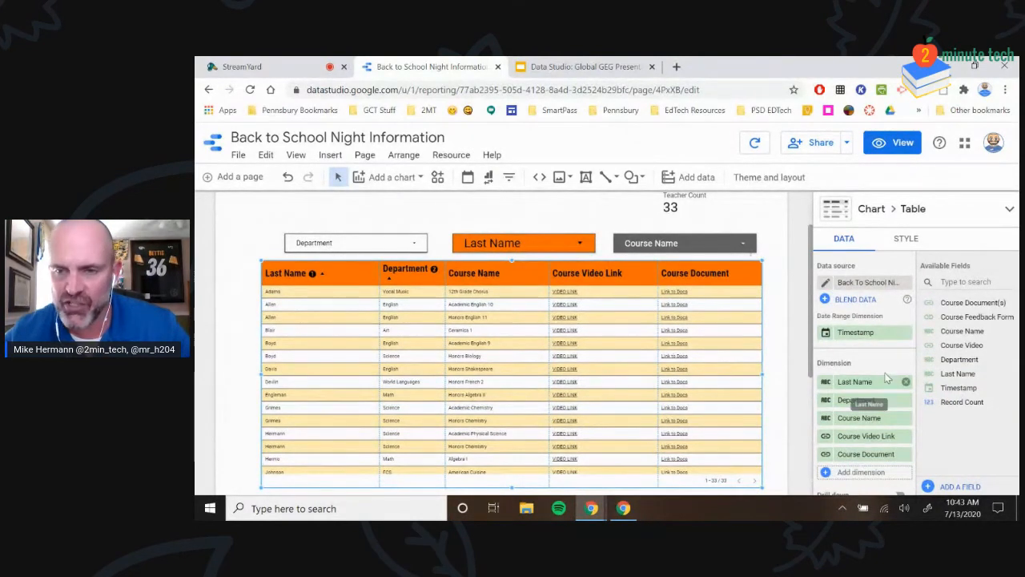
scroll(887, 381, "down", 1)
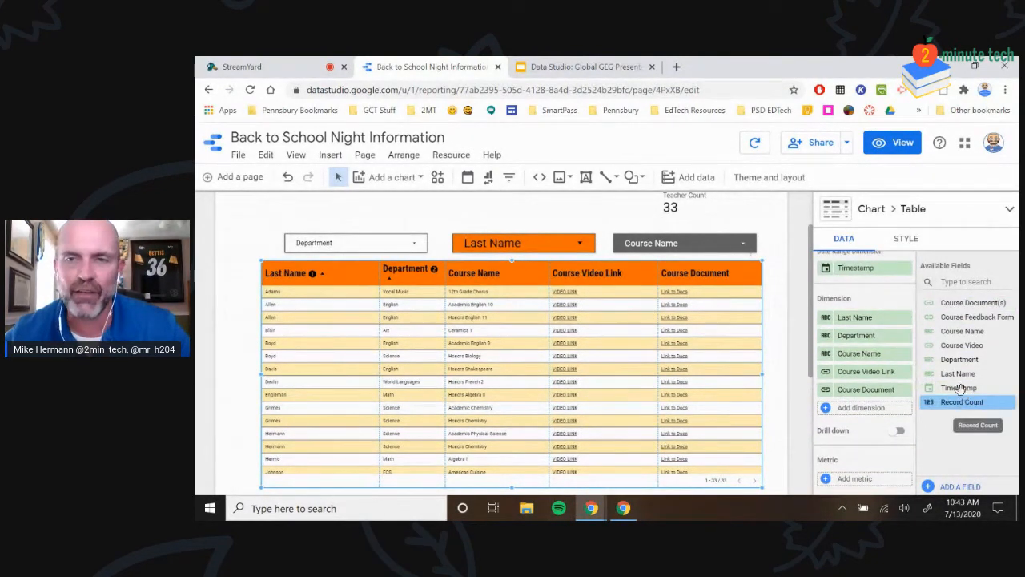
scroll(900, 362, "up", 1)
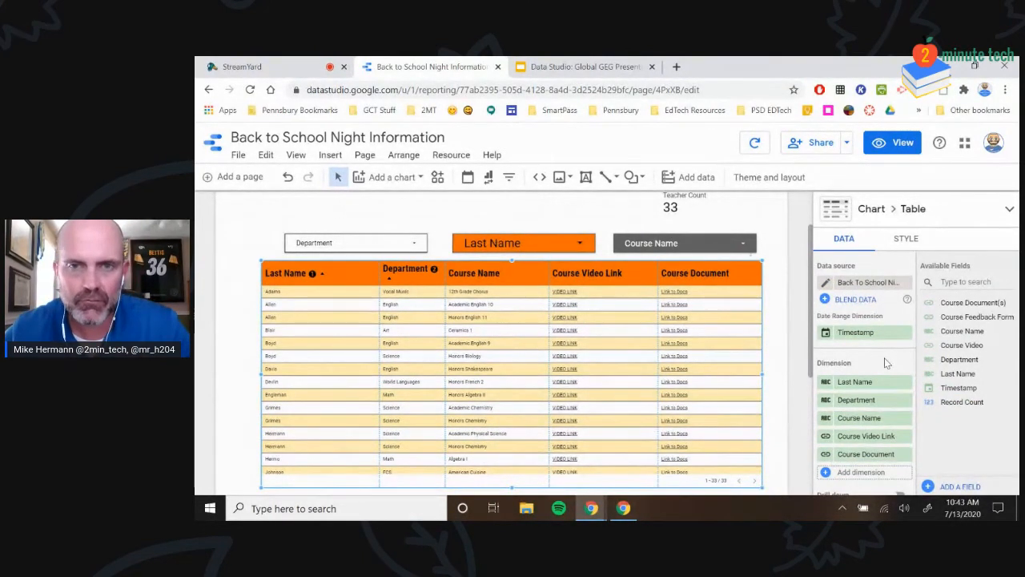
left_click(755, 144)
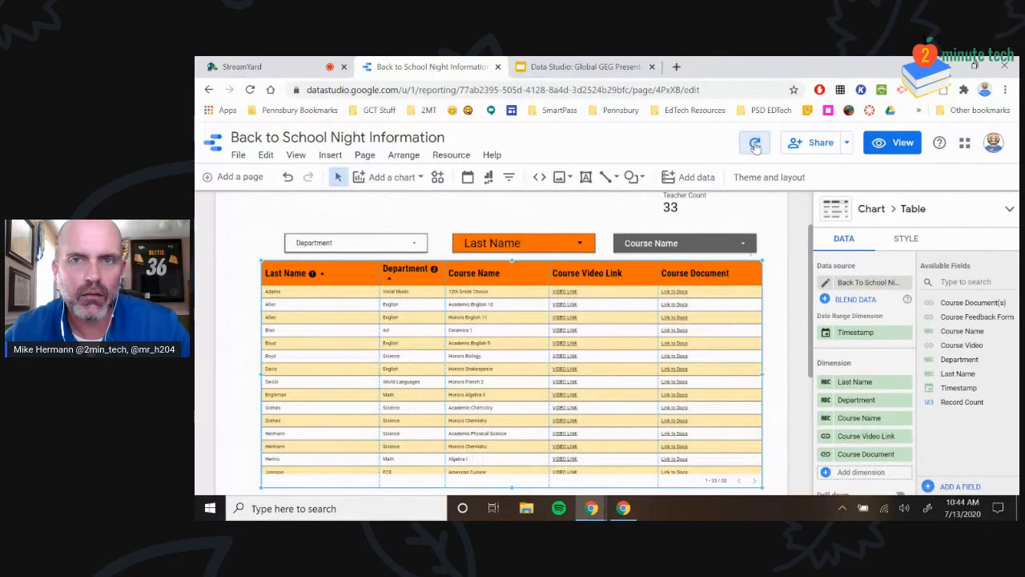
left_click(755, 145)
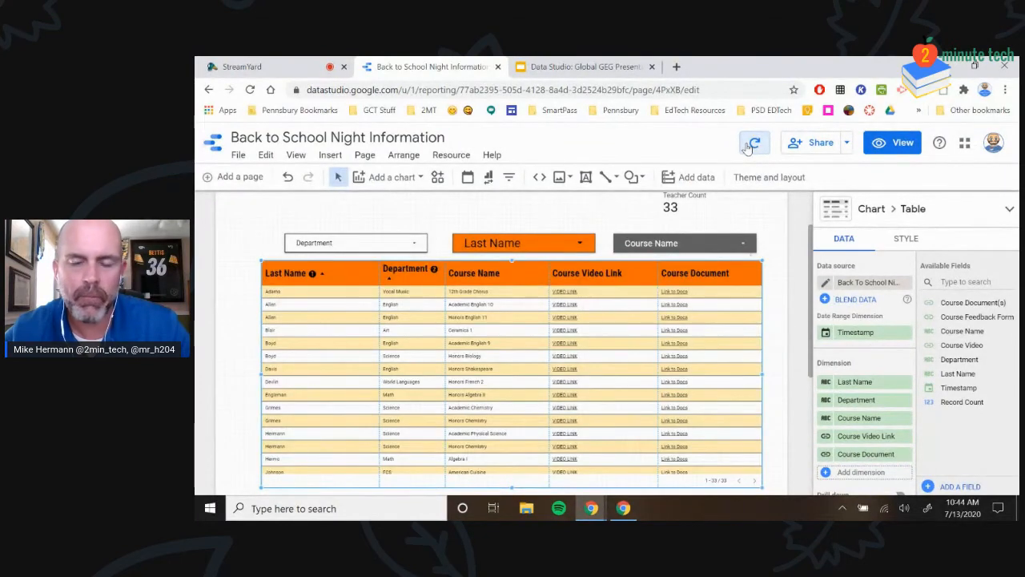
left_click(754, 144)
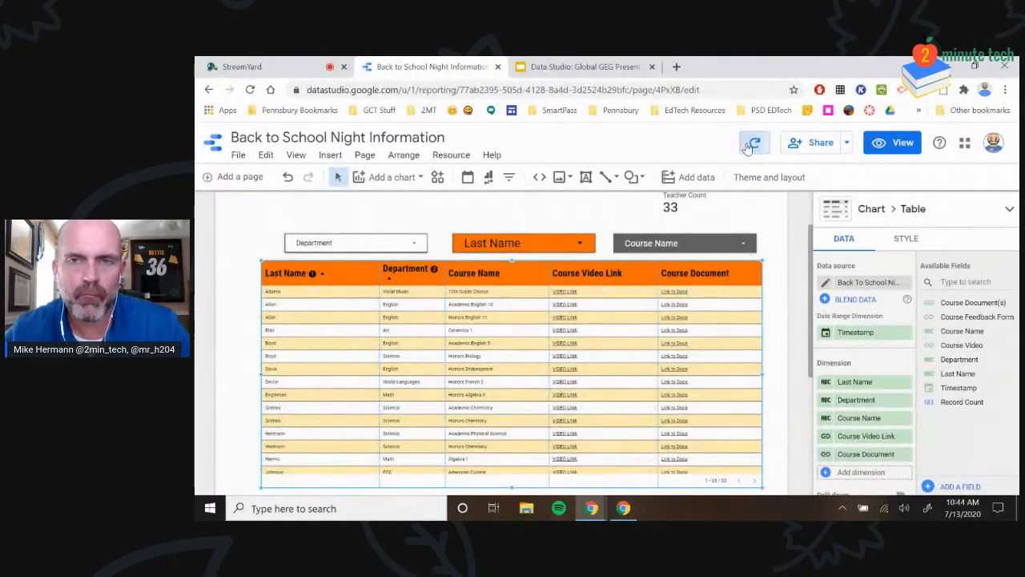
left_click(755, 144)
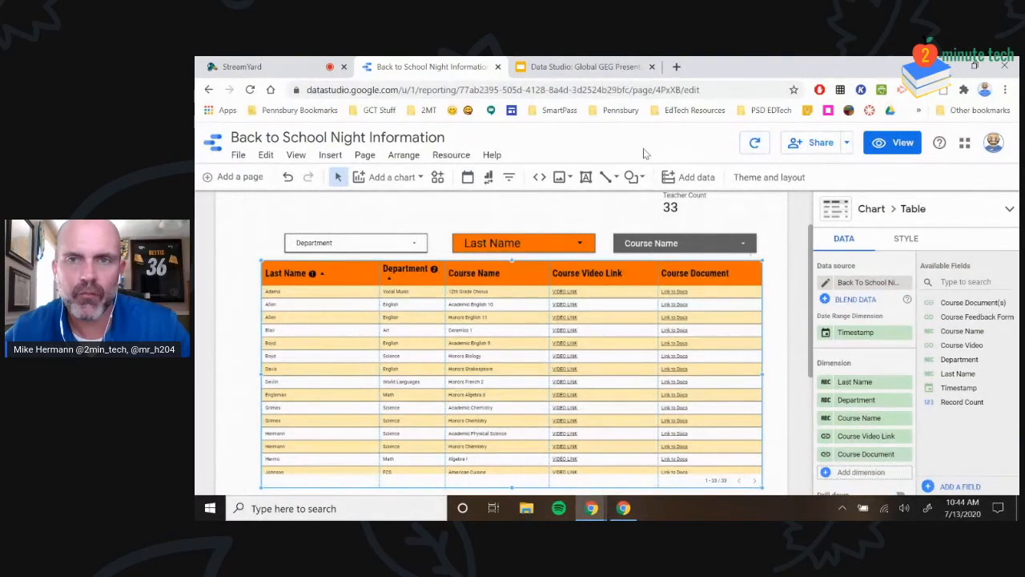
left_click(753, 145)
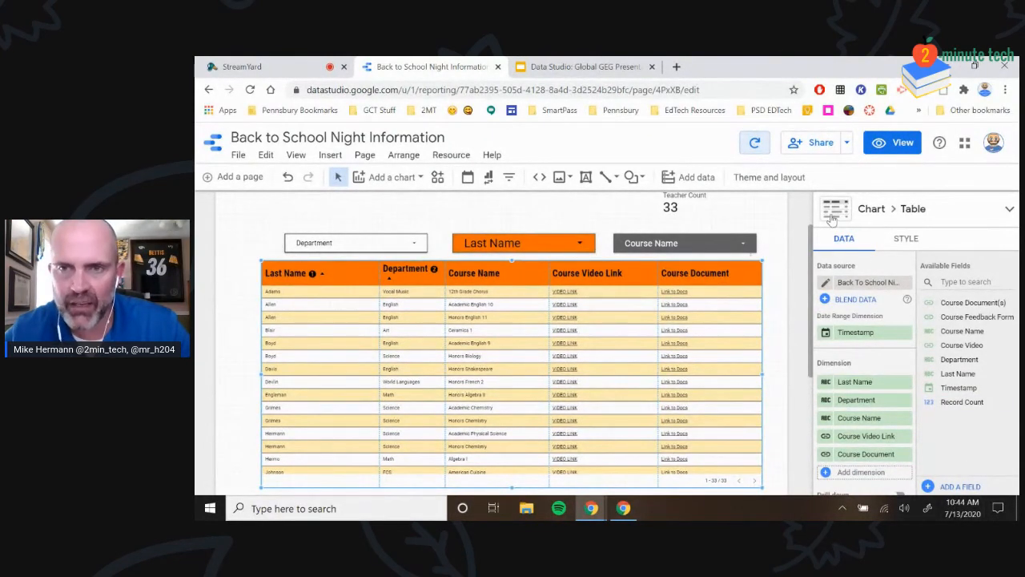
left_click(755, 144)
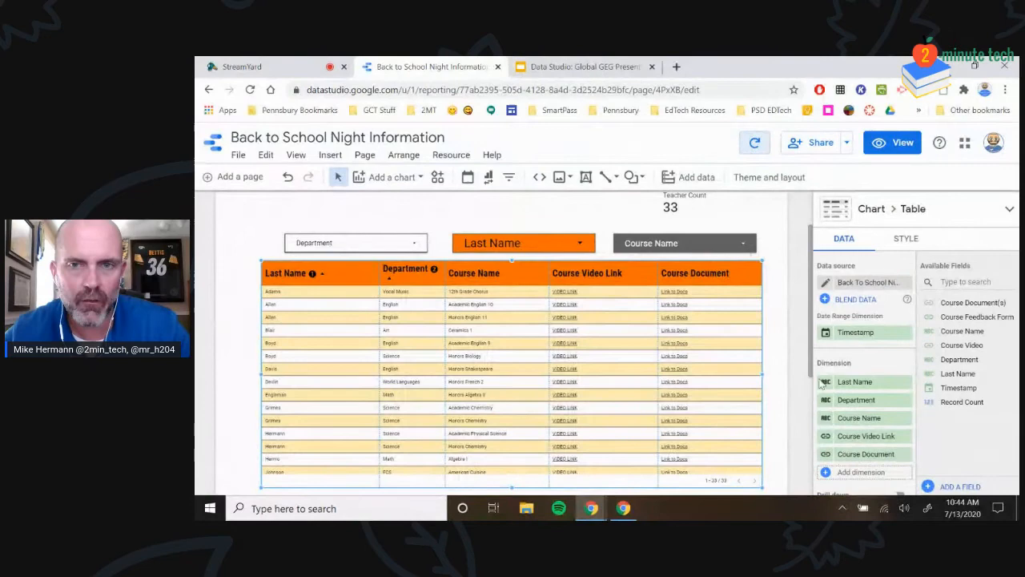
left_click(947, 486)
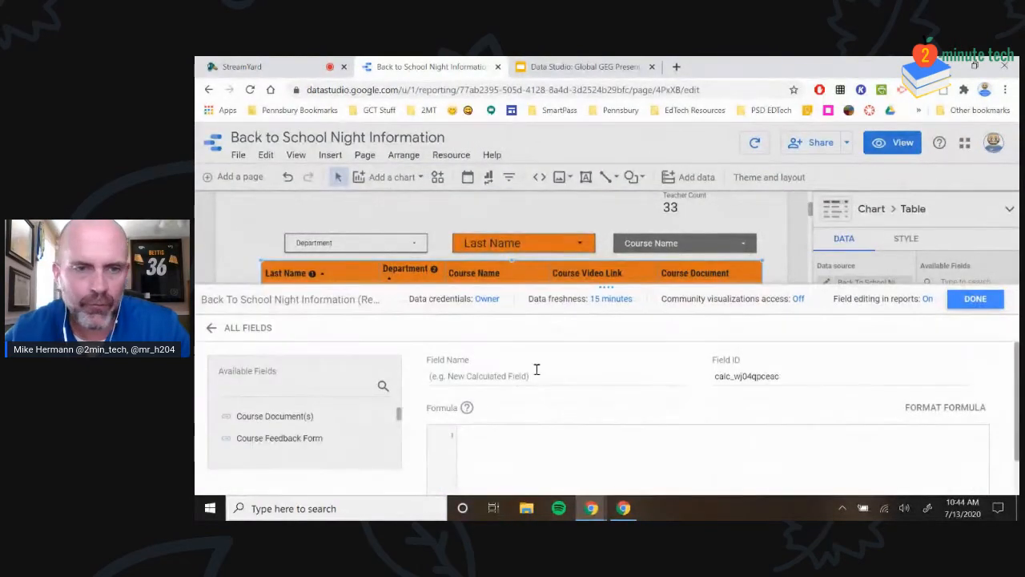
left_click(972, 299)
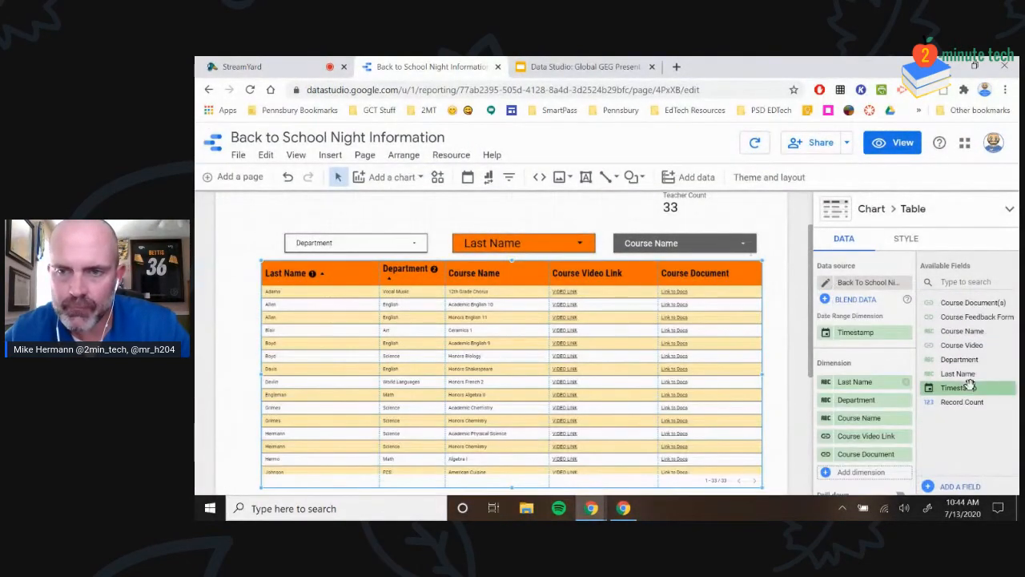
left_click(756, 148)
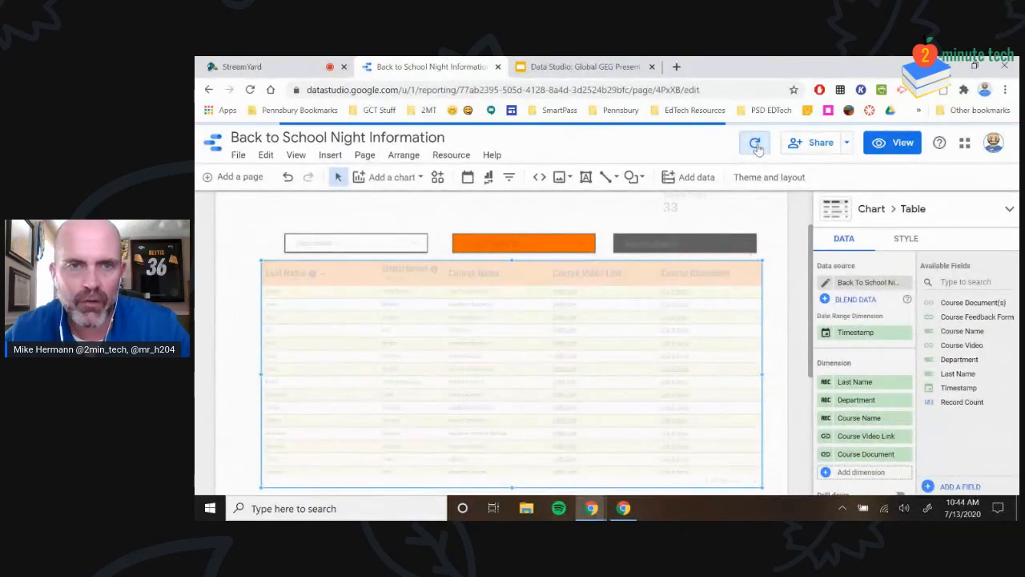
left_click(758, 149)
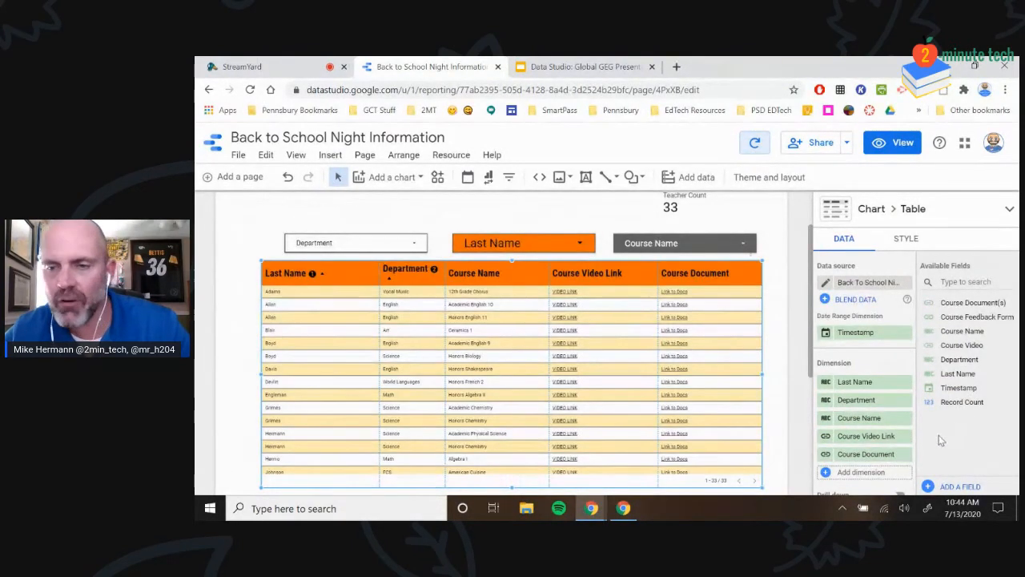
left_click(957, 489)
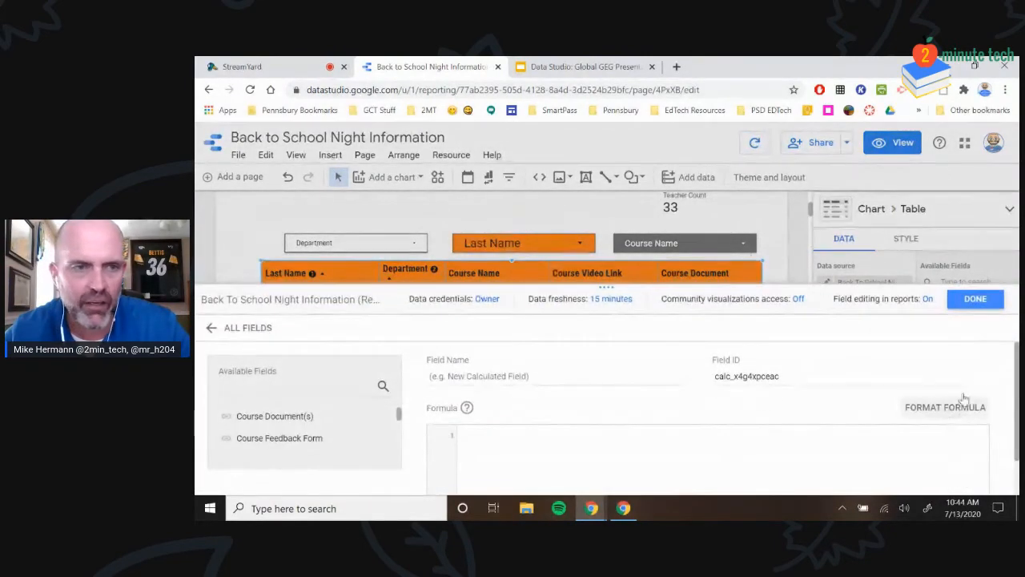
Close the field editor, reopen the data source, and start a new calculated field
left_click(974, 298)
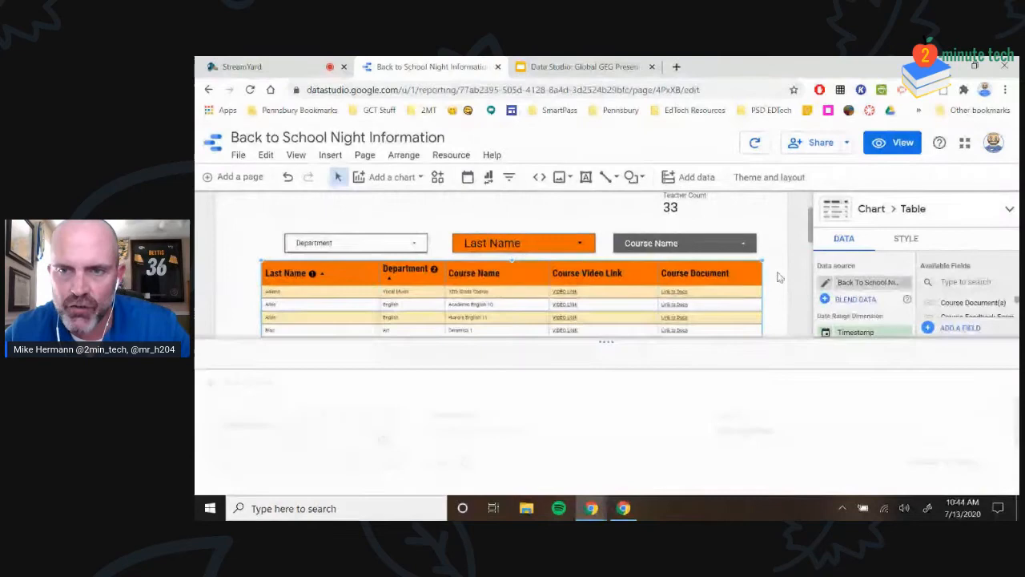
left_click(825, 282)
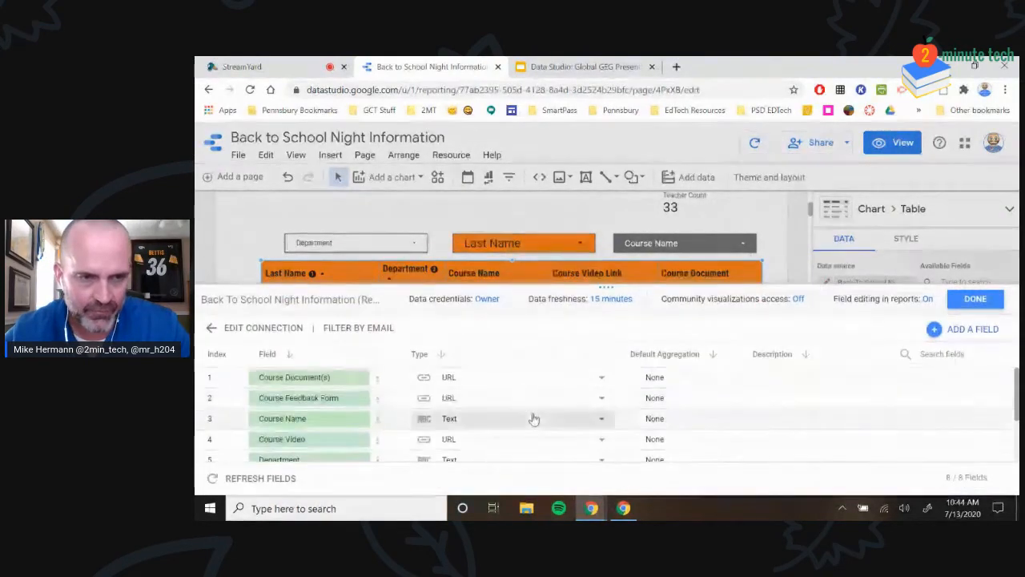
scroll(735, 427, "down", 2)
left_click(961, 336)
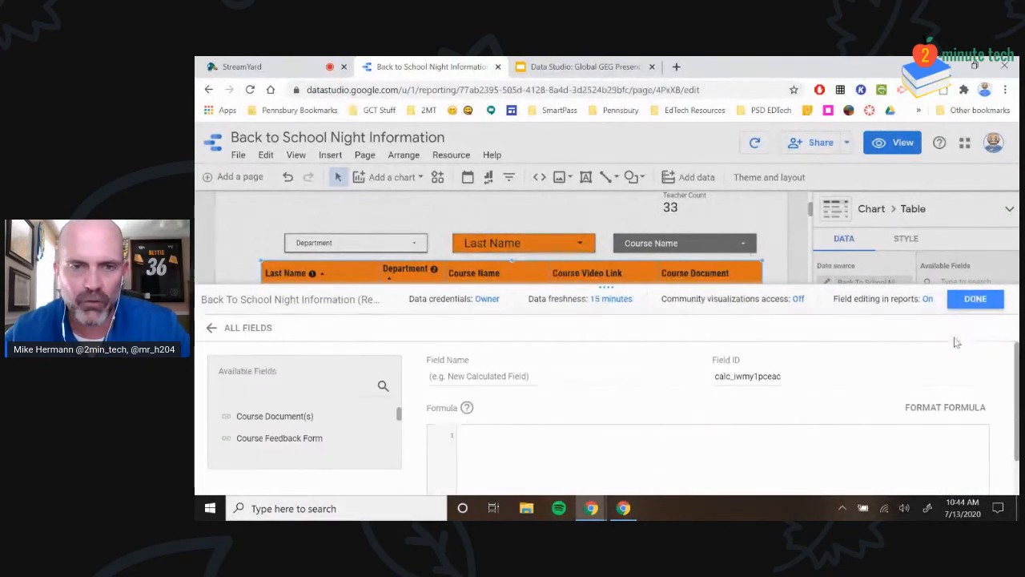
Browse the available fields, exit without adding one, and reopen the data source fields
scroll(488, 408, "down", 1)
scroll(342, 431, "down", 2)
scroll(342, 431, "down", 4)
scroll(337, 422, "up", 2)
scroll(316, 423, "up", 2)
scroll(349, 421, "down", 2)
scroll(349, 421, "up", 3)
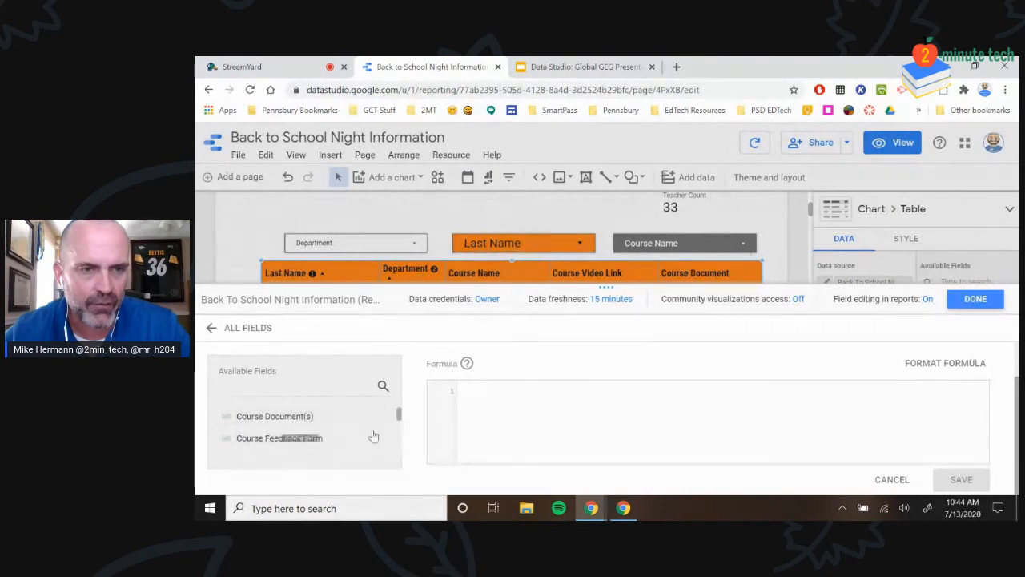
mouse_move(400, 417)
left_mouse_down()
mouse_move(395, 446)
mouse_move(398, 410)
left_mouse_up()
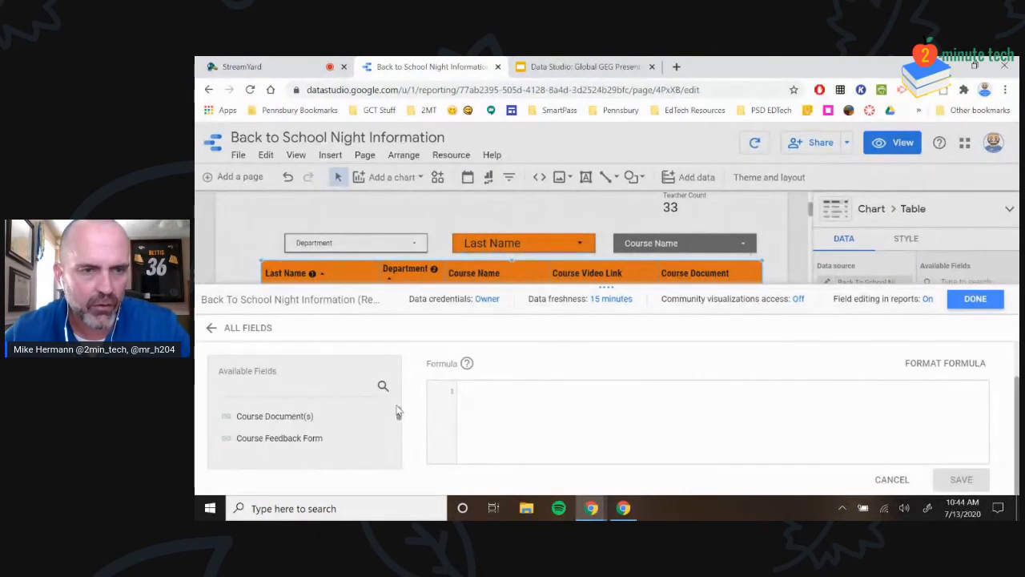
left_click(976, 298)
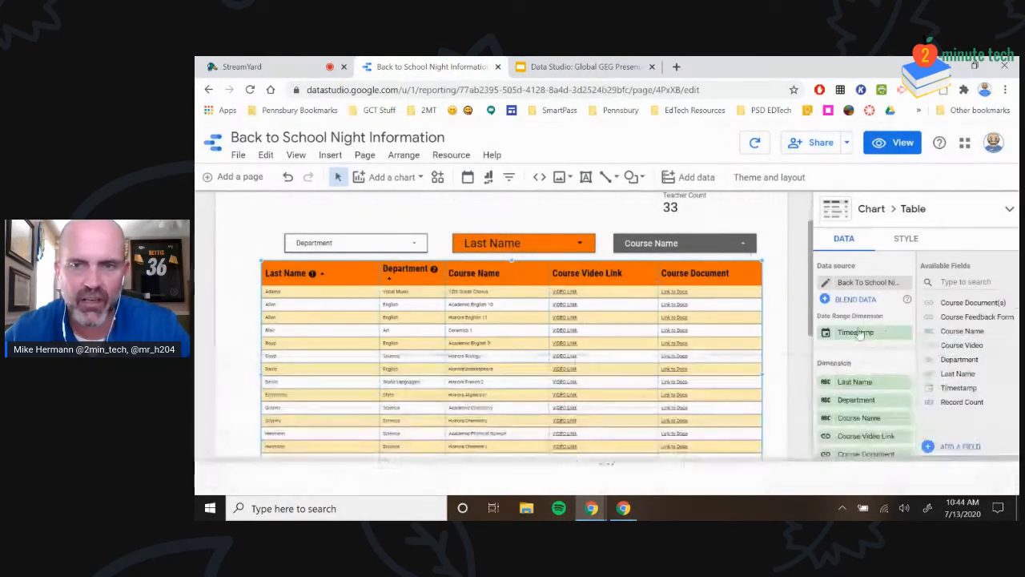
left_click(825, 282)
Apply refreshed fields adding First Name, reload the data, and make First Name the first column
left_click(231, 479)
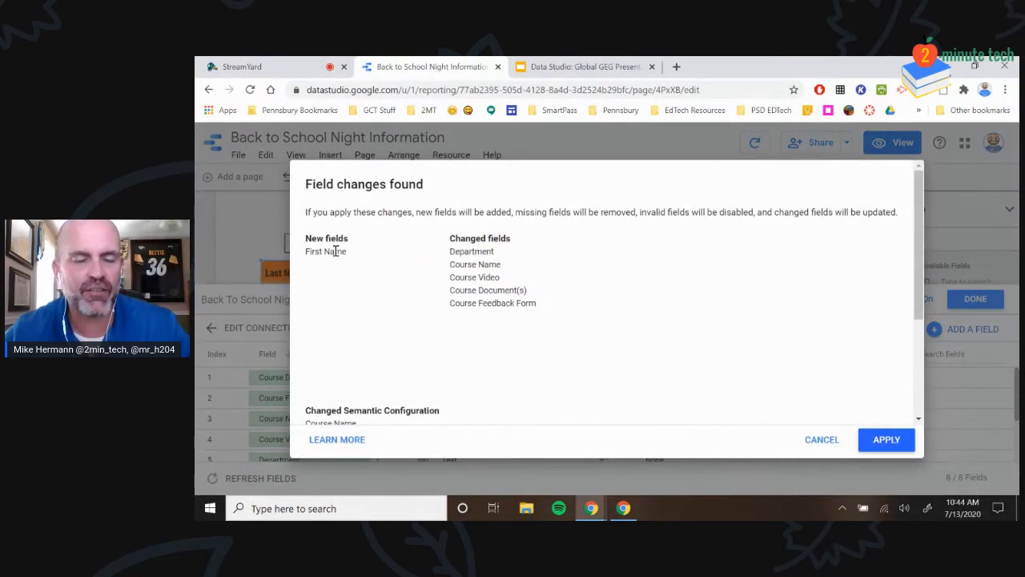
left_click(885, 440)
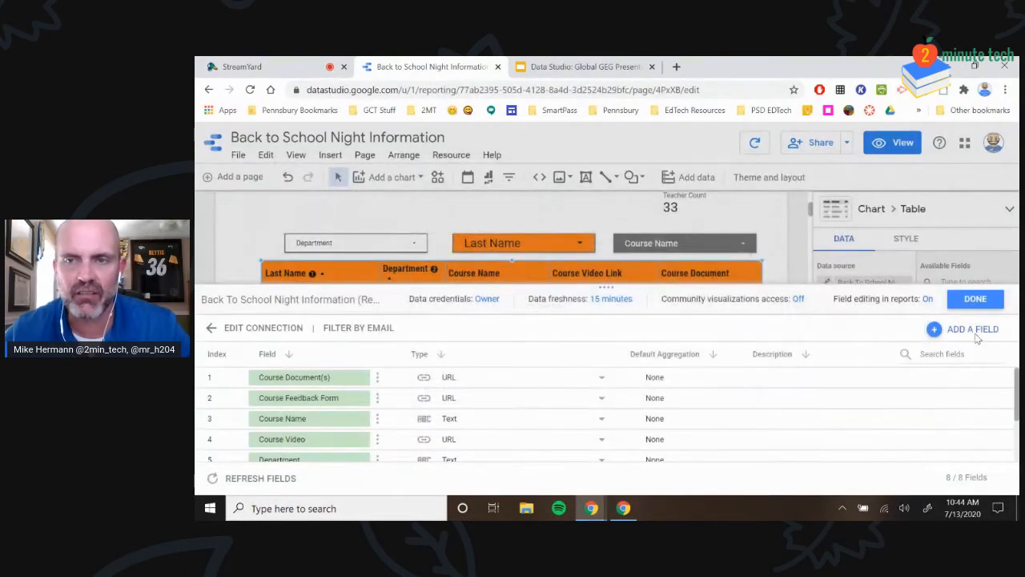
left_click(973, 300)
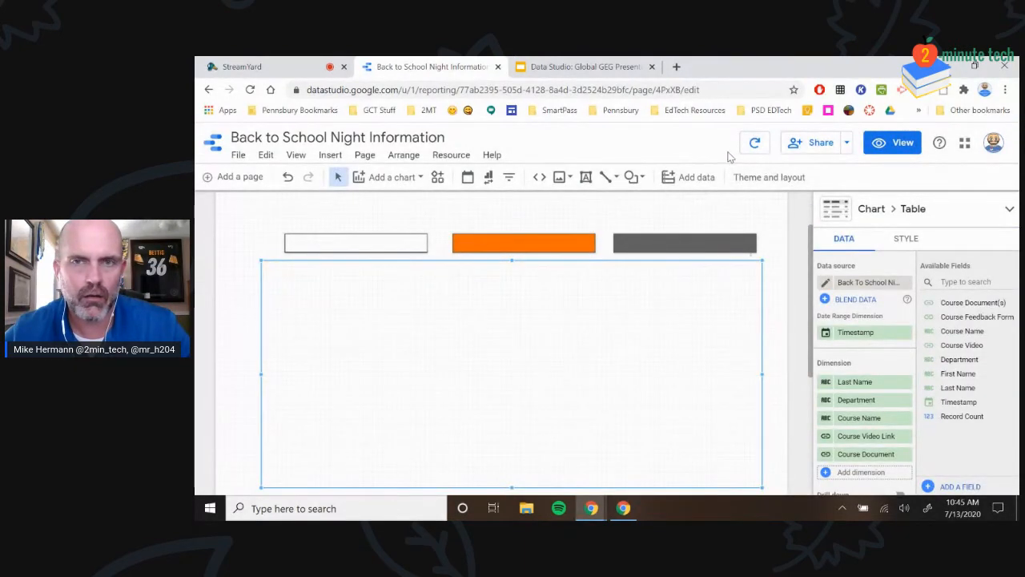
left_click(755, 145)
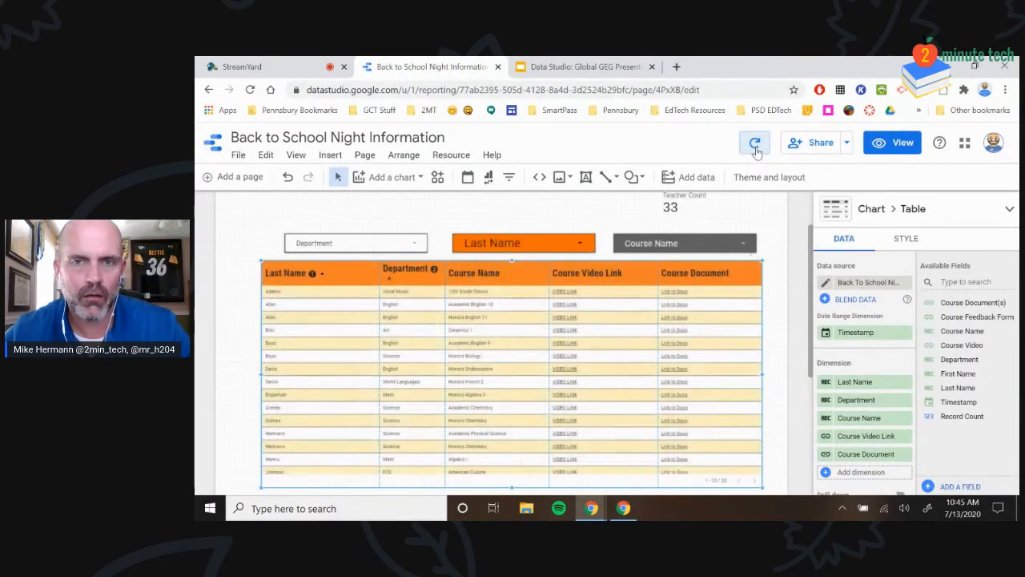
left_click_drag(948, 375, 843, 383)
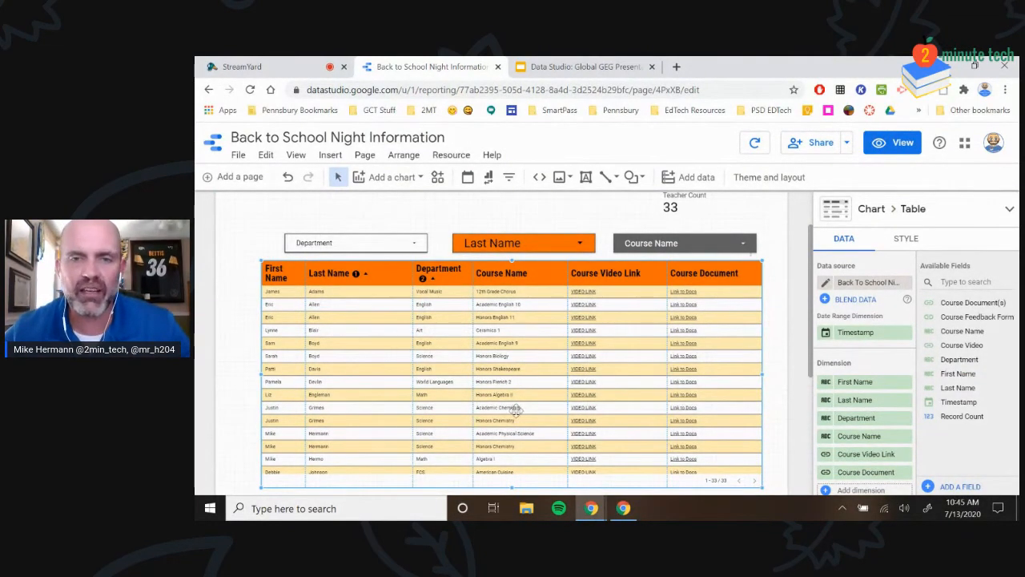
Apply the refreshed Course Name field change and reload the report's data
left_click(826, 282)
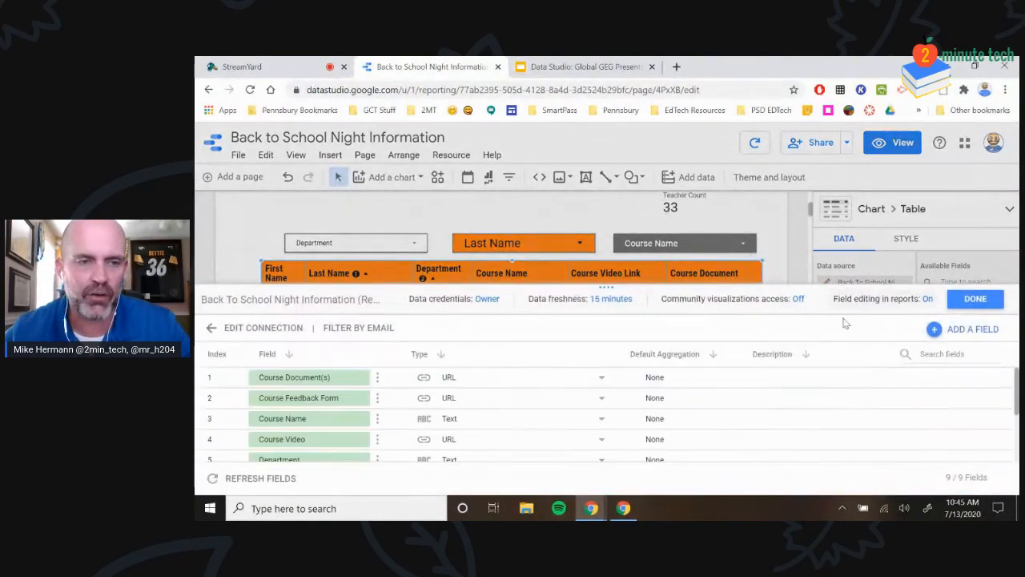
left_click(252, 478)
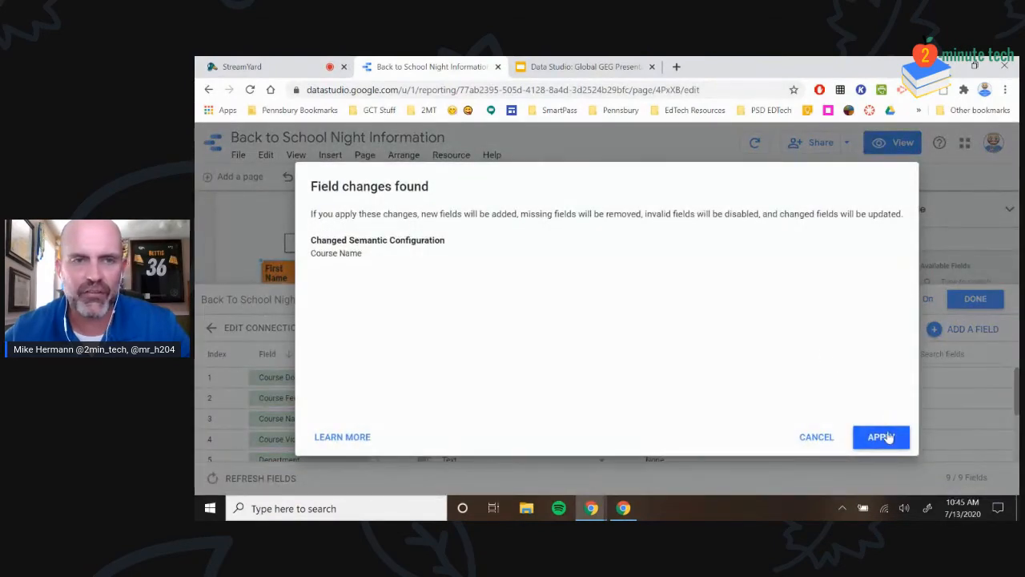
left_click(881, 438)
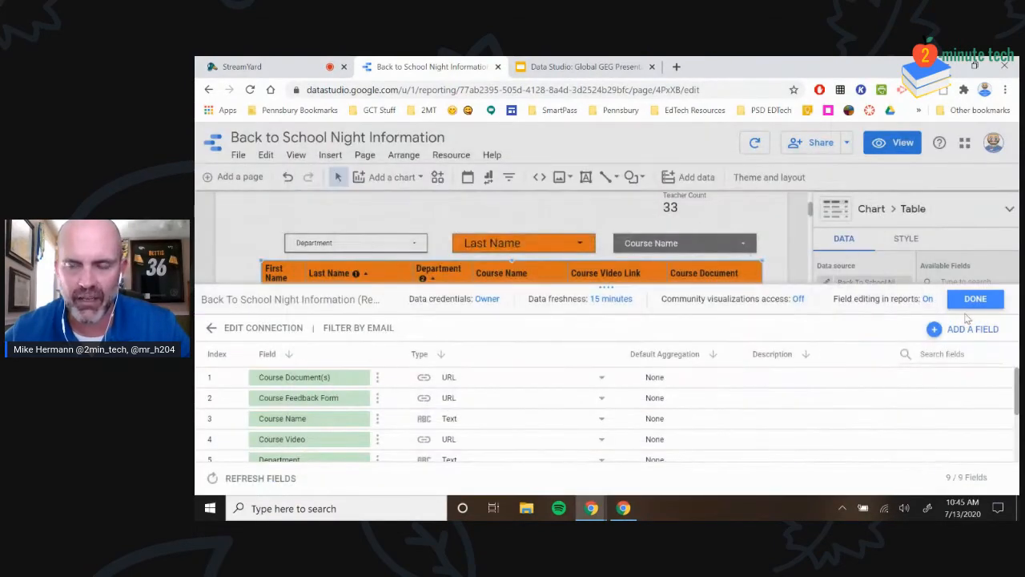
left_click(973, 299)
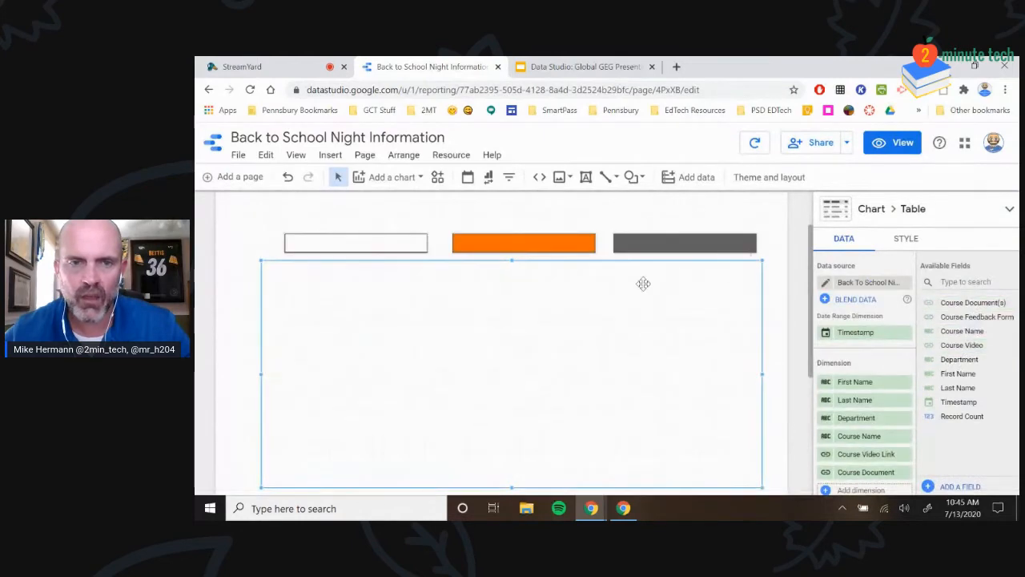
left_click(753, 144)
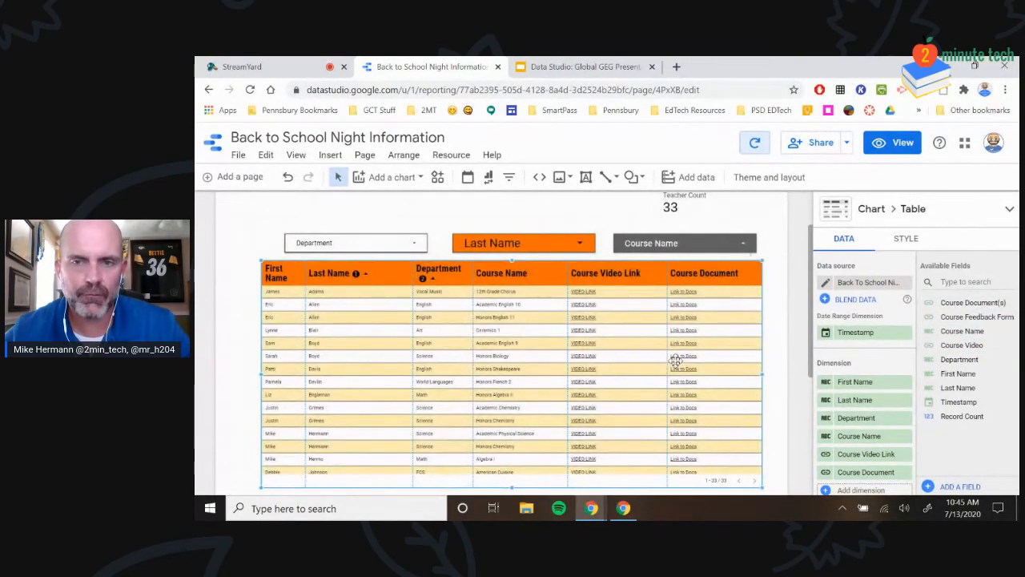
Look over the updated staff table and switch the report to view mode
scroll(720, 370, "down", 1)
scroll(865, 393, "down", 1)
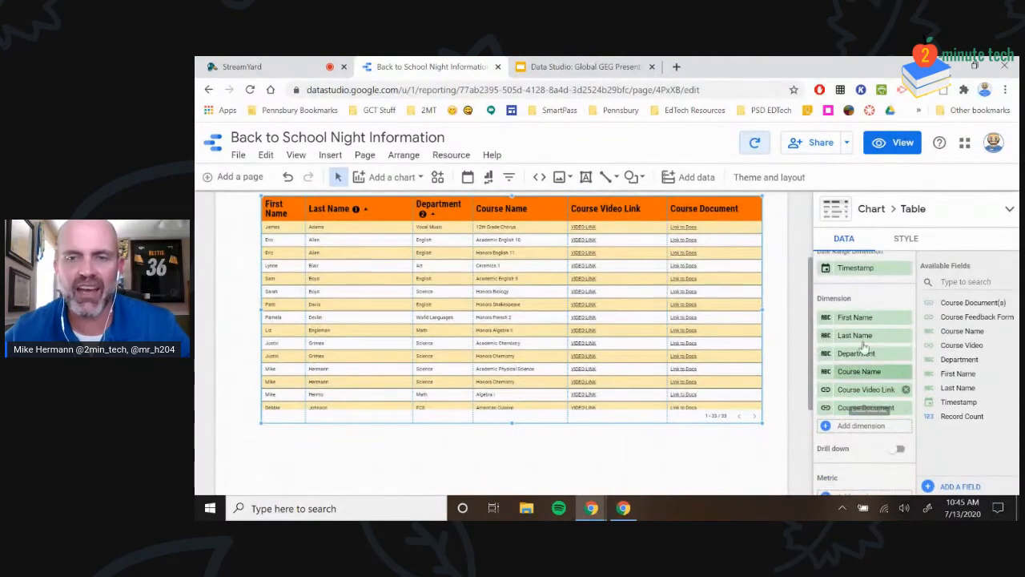
scroll(646, 342, "up", 1)
left_click_drag(855, 317, 858, 377)
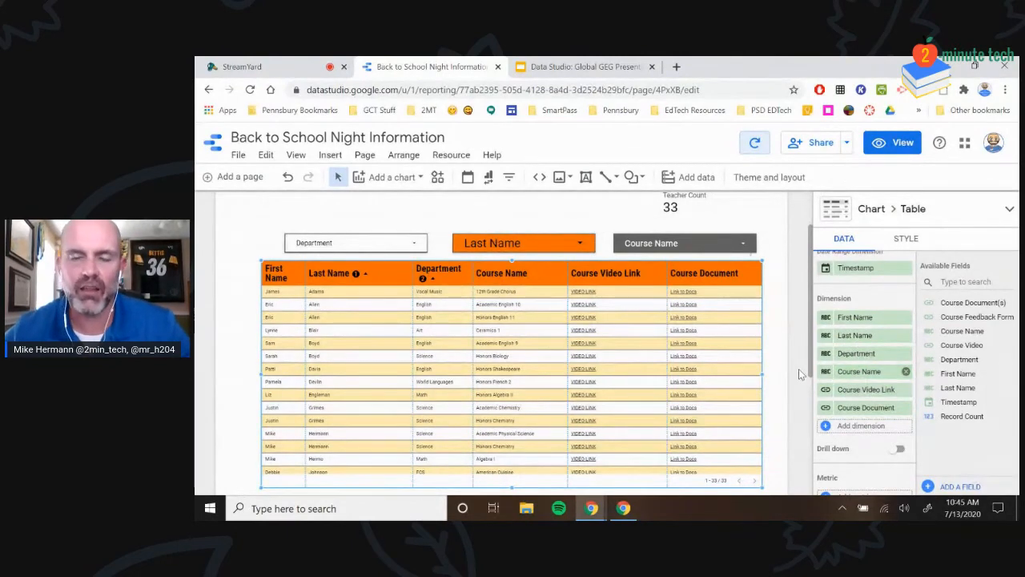
scroll(753, 331, "up", 1)
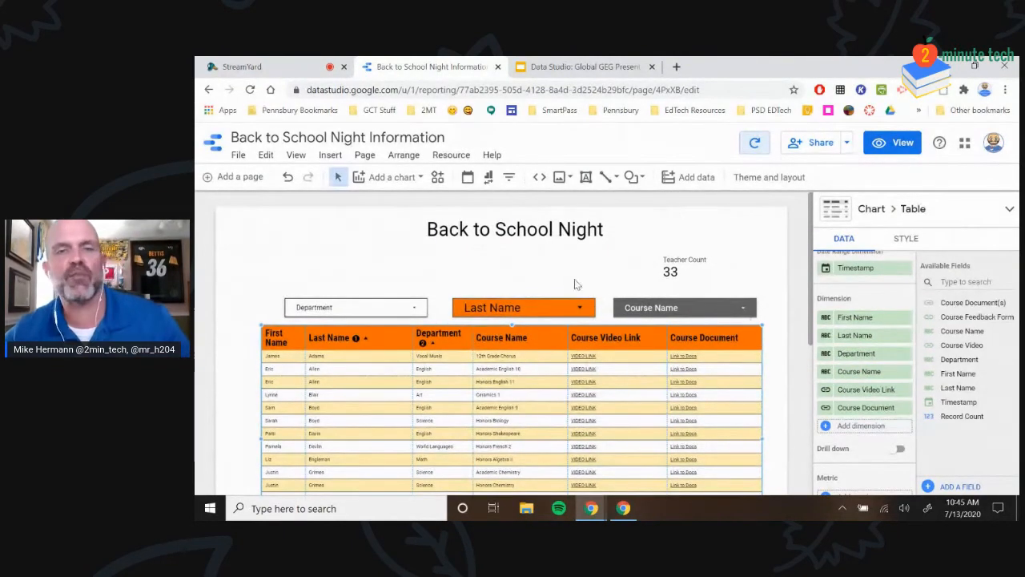
left_click(905, 148)
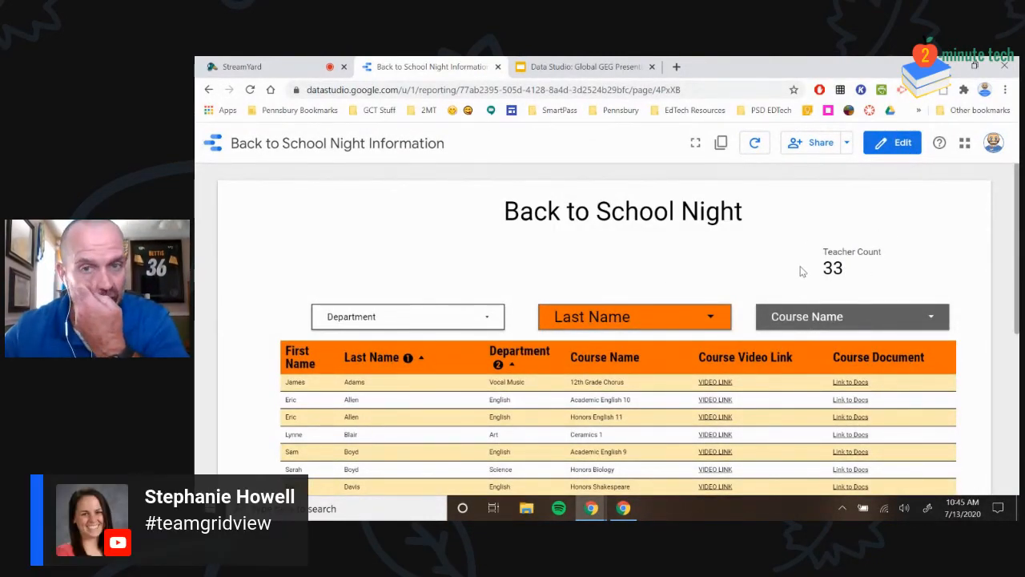
Filter the report to Social Studies in the Department filter, then reselect all departments
scroll(881, 336, "down", 6)
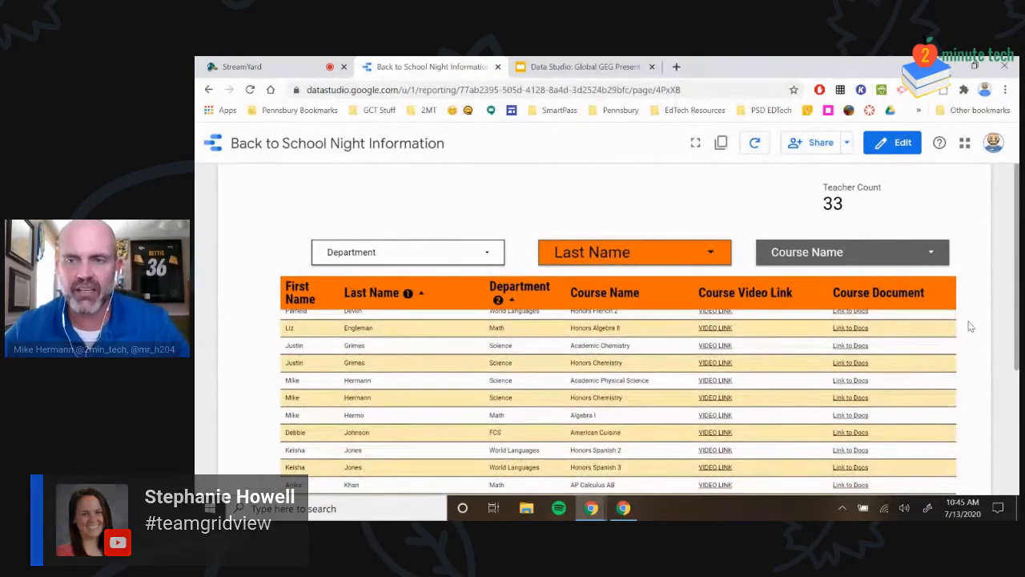
scroll(971, 326, "down", 10)
scroll(702, 329, "up", 10)
scroll(671, 304, "up", 3)
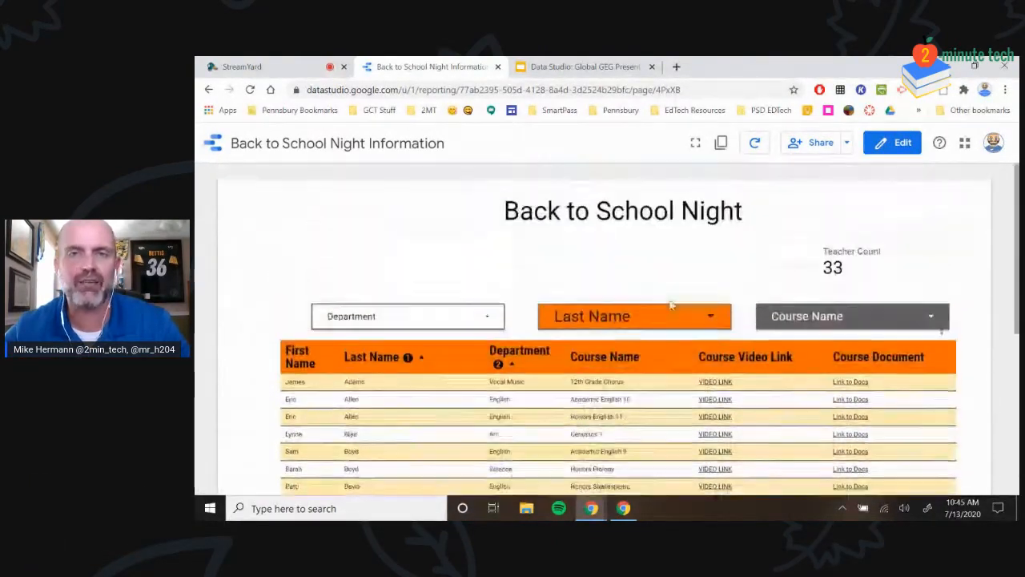
left_click(444, 316)
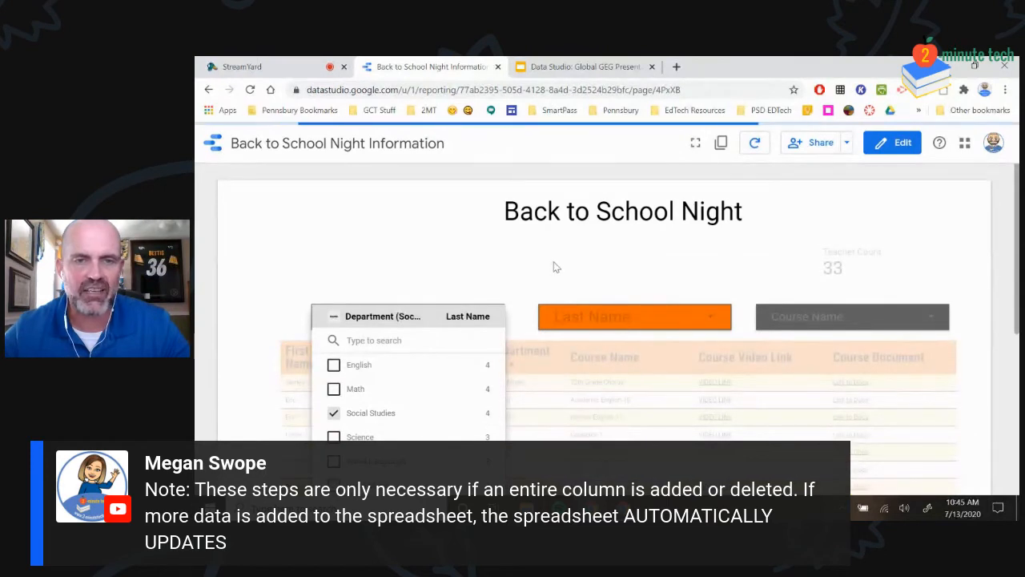
left_click(716, 432)
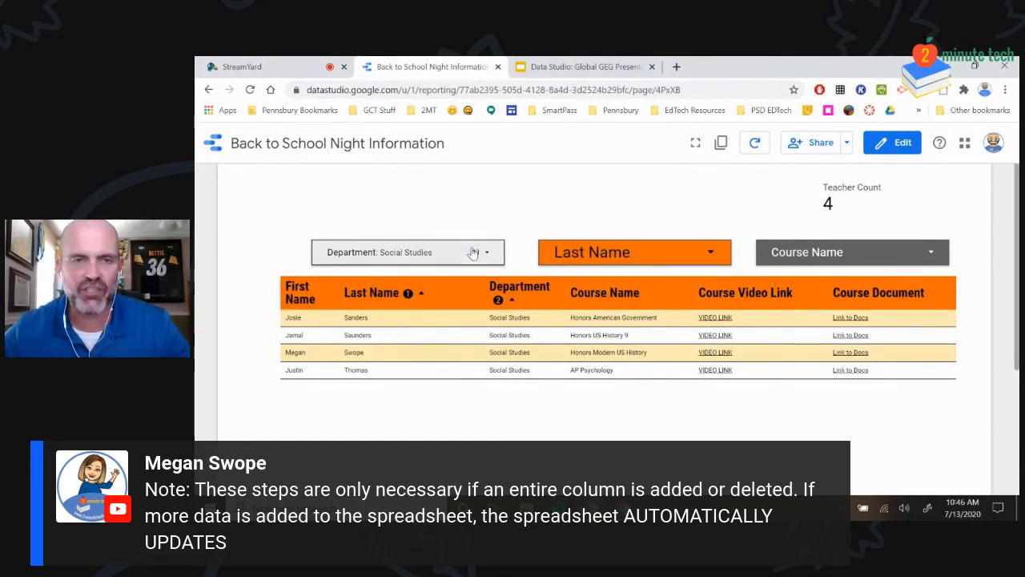
left_click(448, 252)
left_click(332, 253)
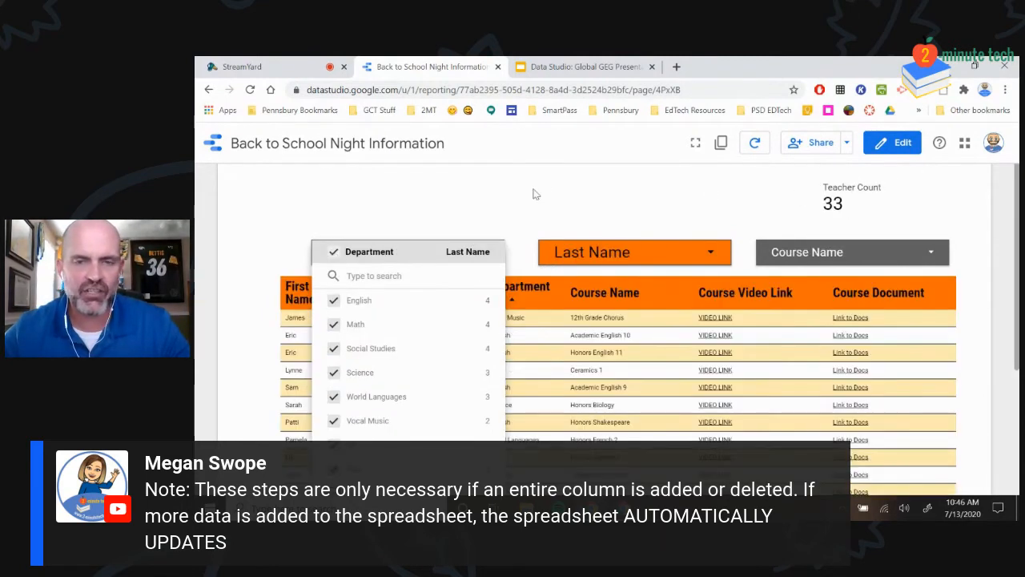
left_click(588, 229)
Filter the table to a single teacher via the Last Name filter, then return to editing
left_click(595, 249)
scroll(641, 336, "down", 1)
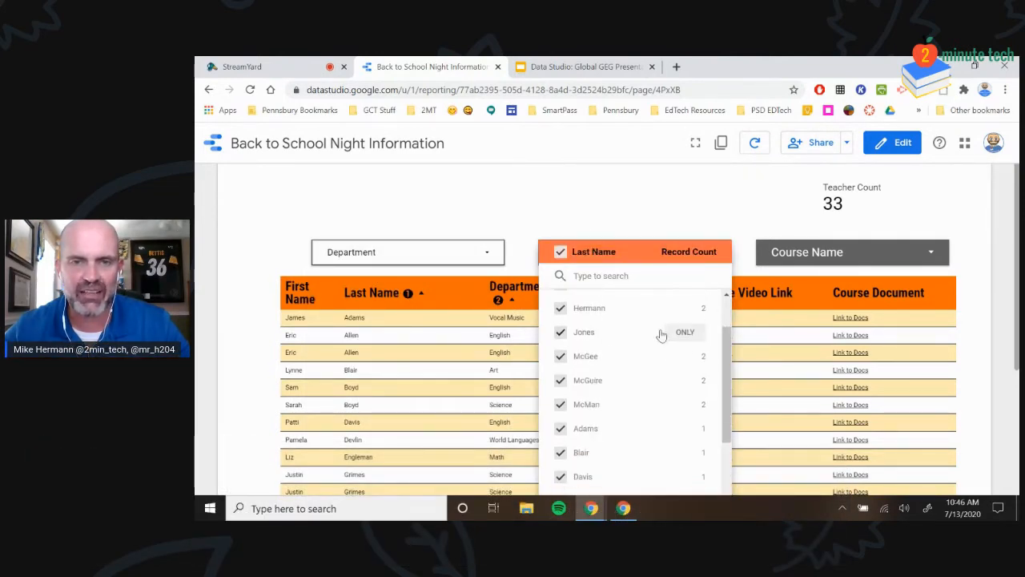
left_click(686, 309)
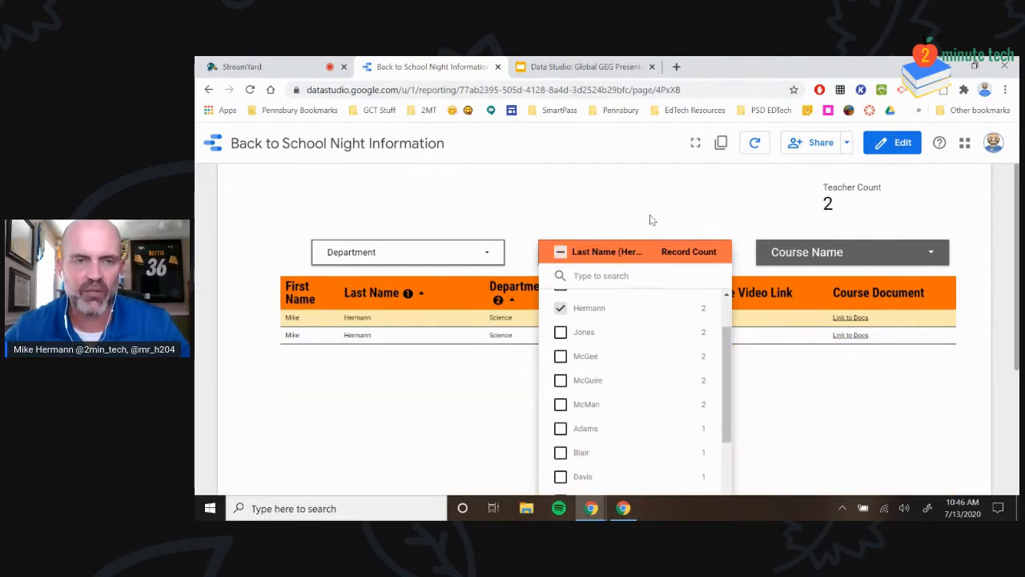
left_click(651, 218)
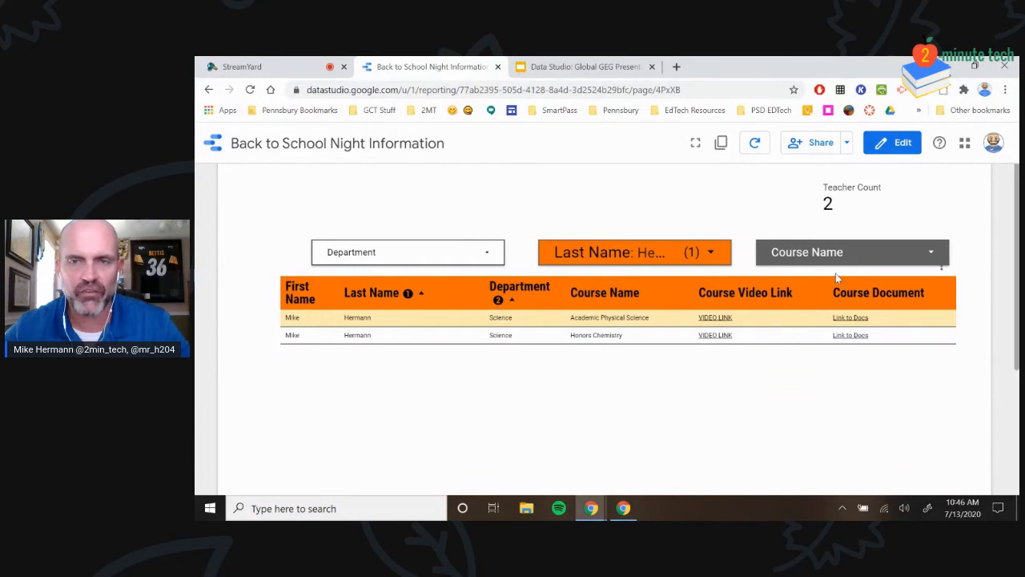
scroll(720, 224, "up", 1)
scroll(703, 259, "down", 1)
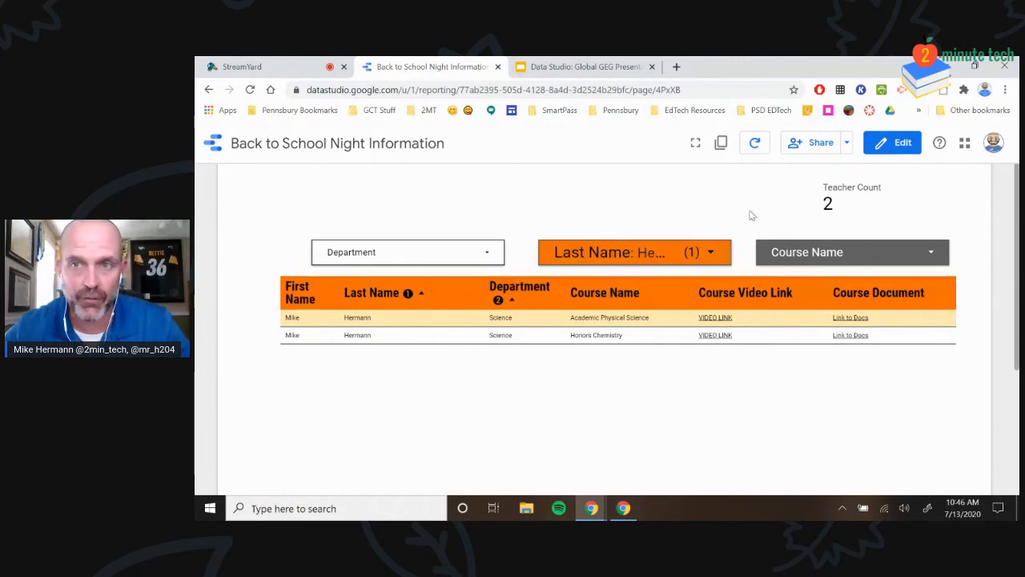
left_click(889, 142)
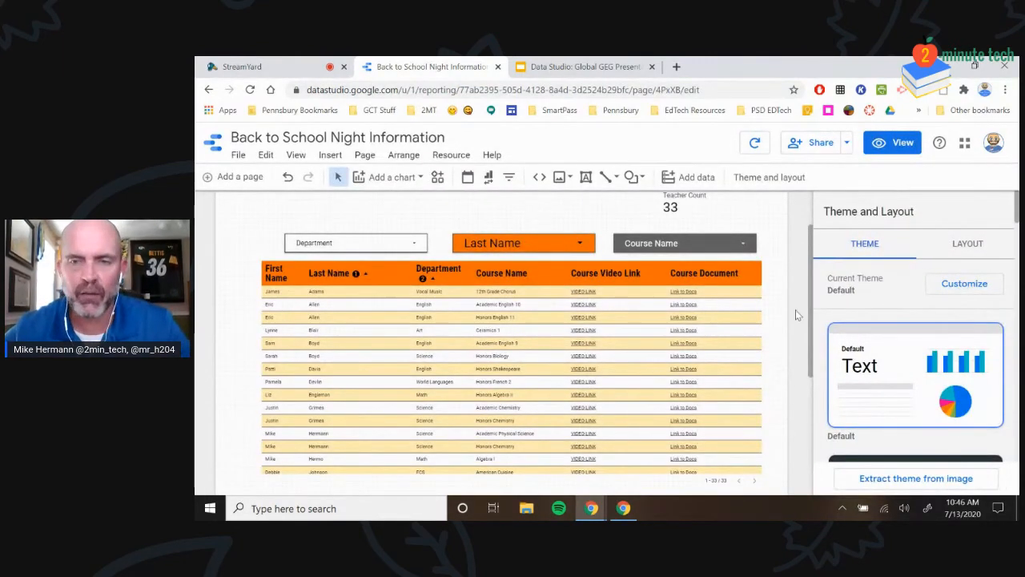
Add a blank second page to the report and switch back to Page 1
scroll(795, 309, "down", 3)
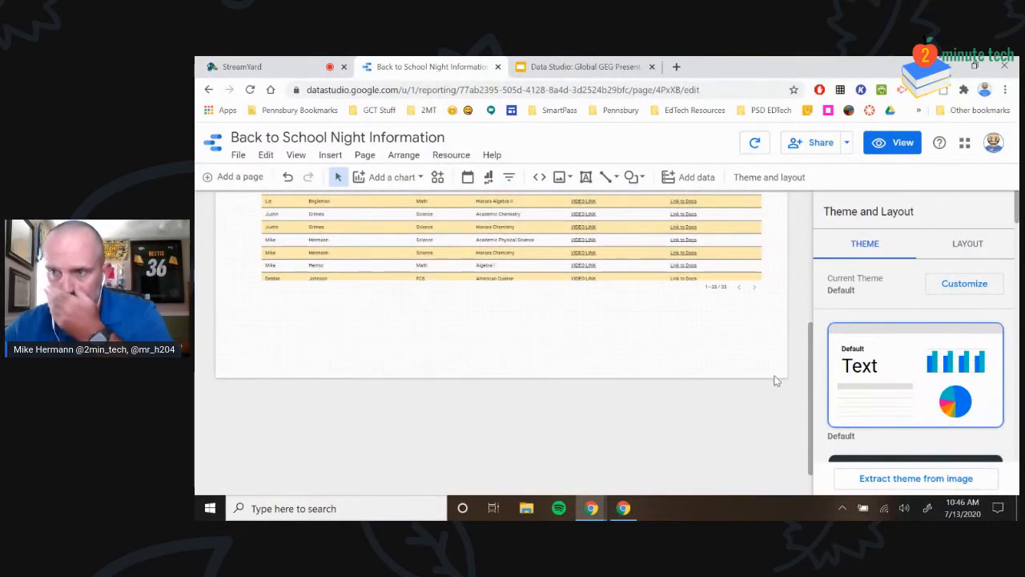
scroll(737, 384, "up", 3)
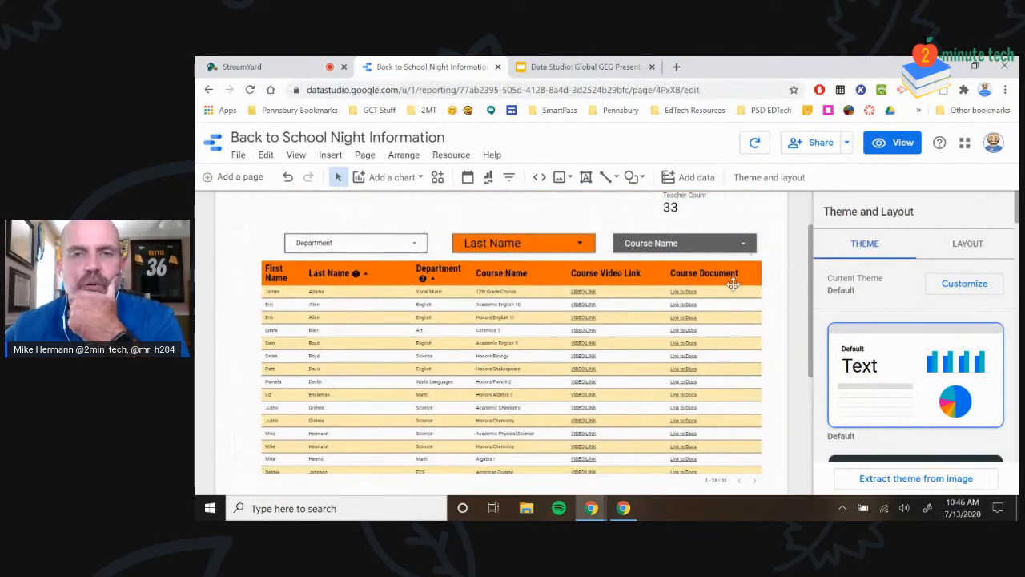
scroll(709, 340, "up", 1)
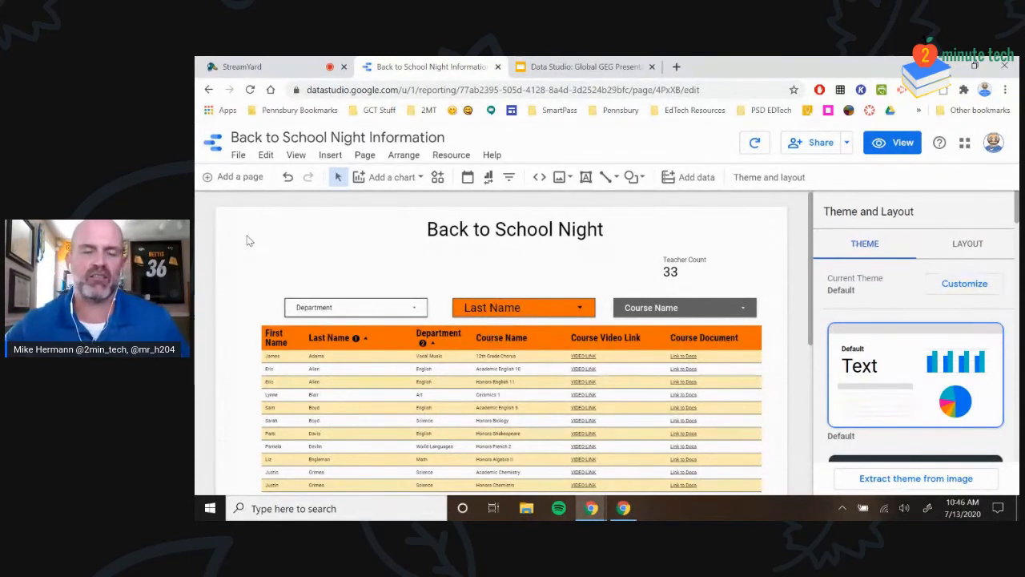
left_click(228, 177)
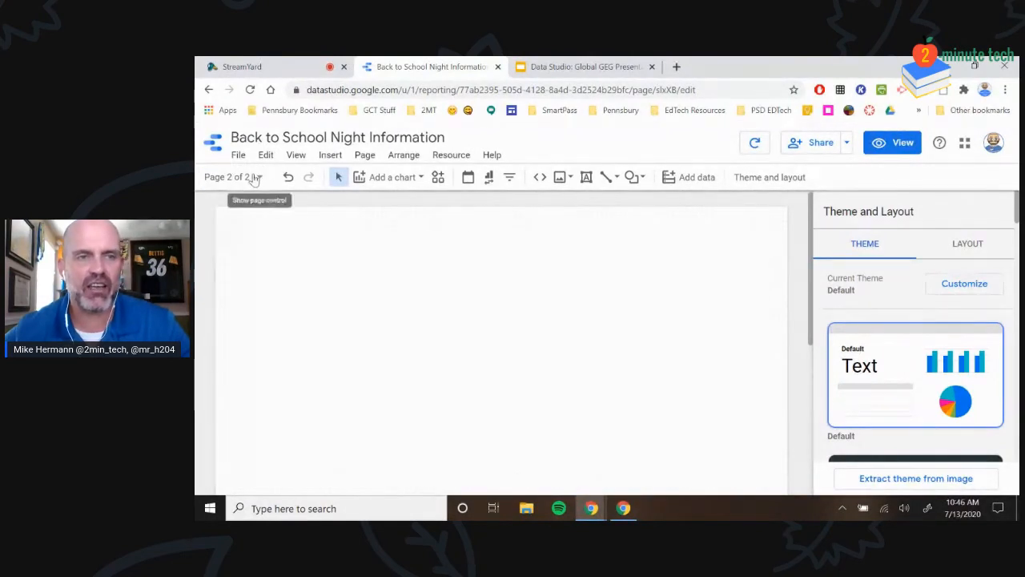
left_click(255, 177)
left_click(259, 178)
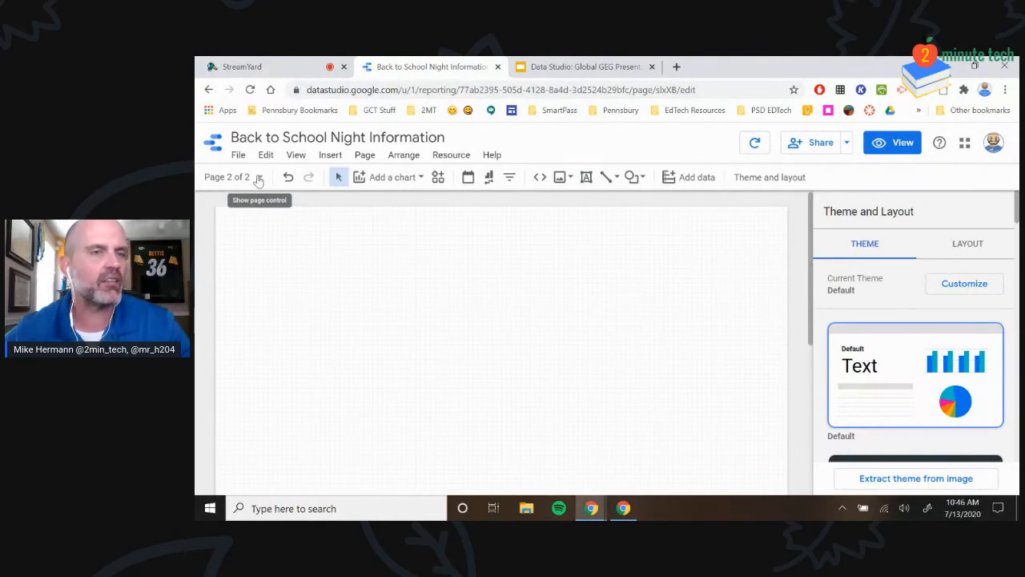
left_click(255, 178)
left_click(263, 234)
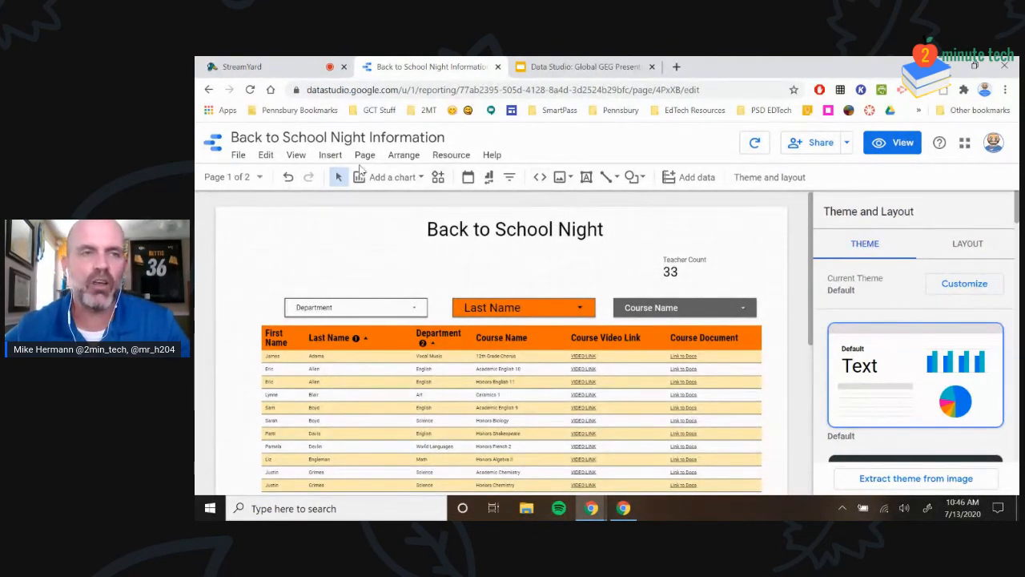
left_click(239, 156)
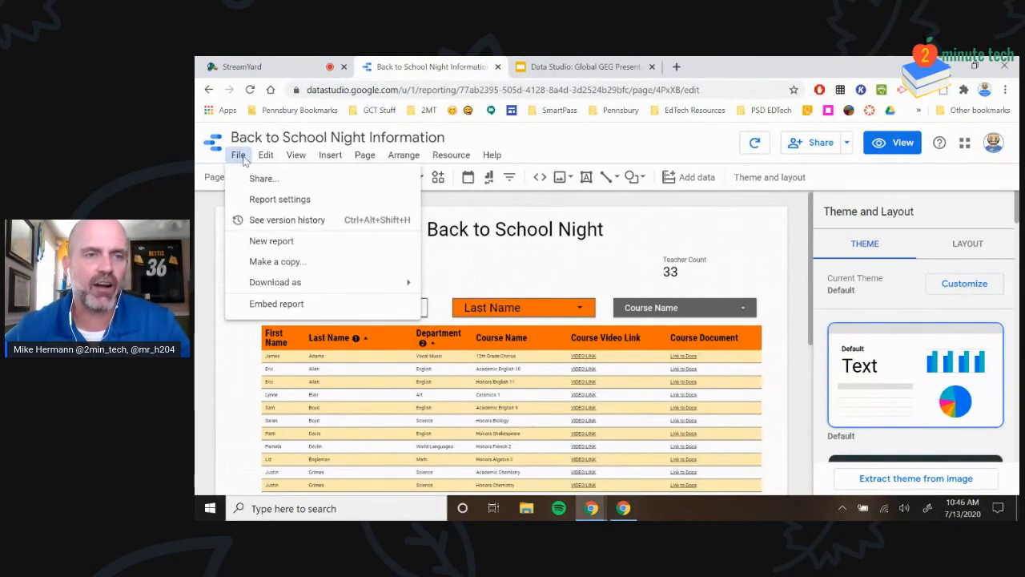
Enable embedding for the report and choose the Embed URL option instead of the code
left_click(256, 305)
left_click(422, 307)
left_click(423, 297)
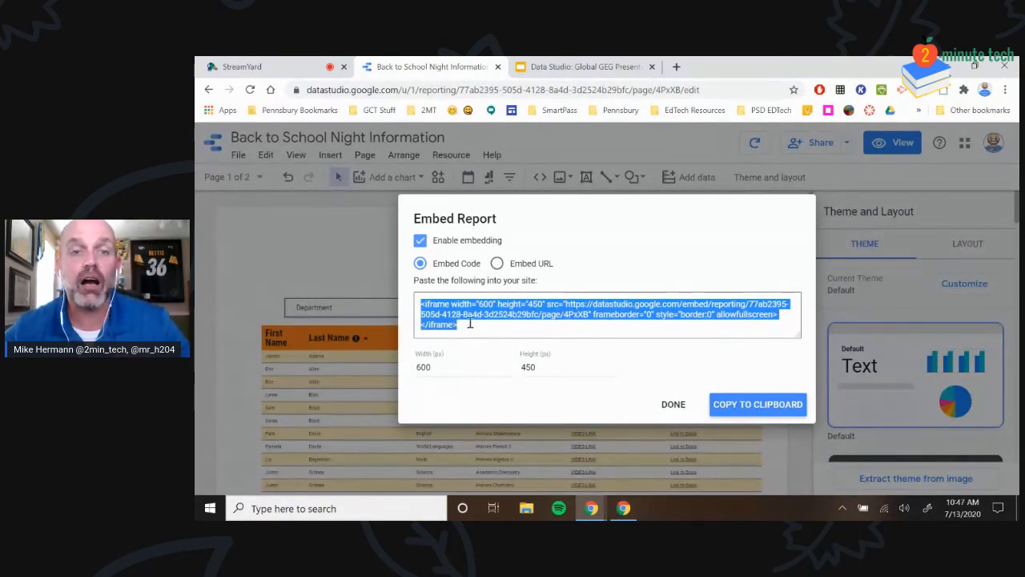
left_click(497, 263)
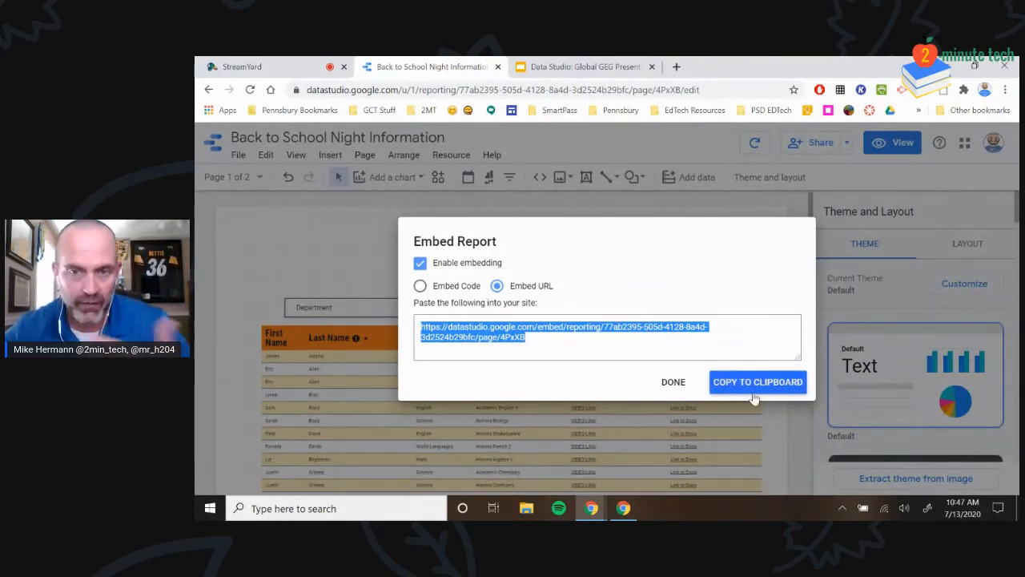
left_click(673, 381)
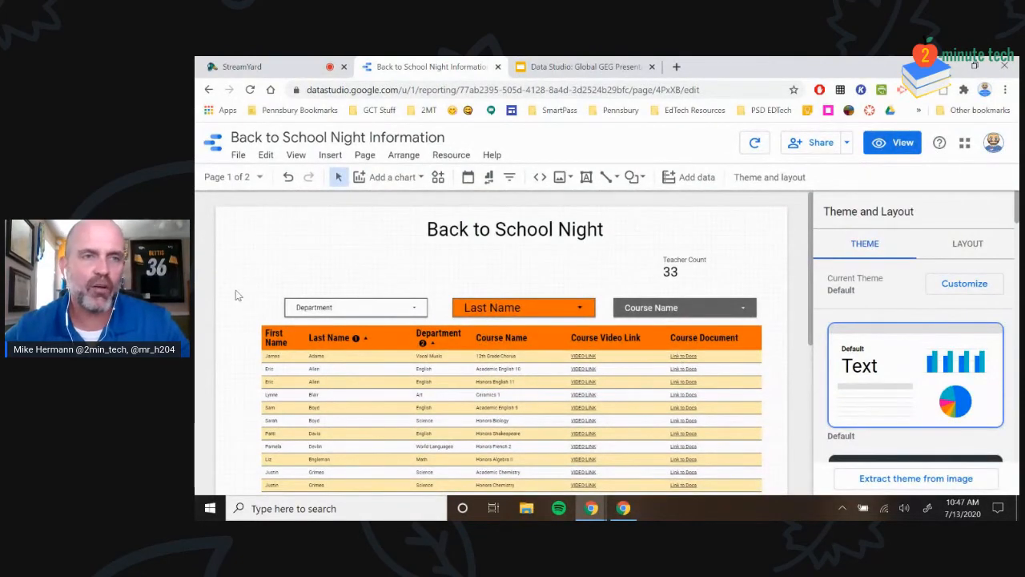
left_click(240, 154)
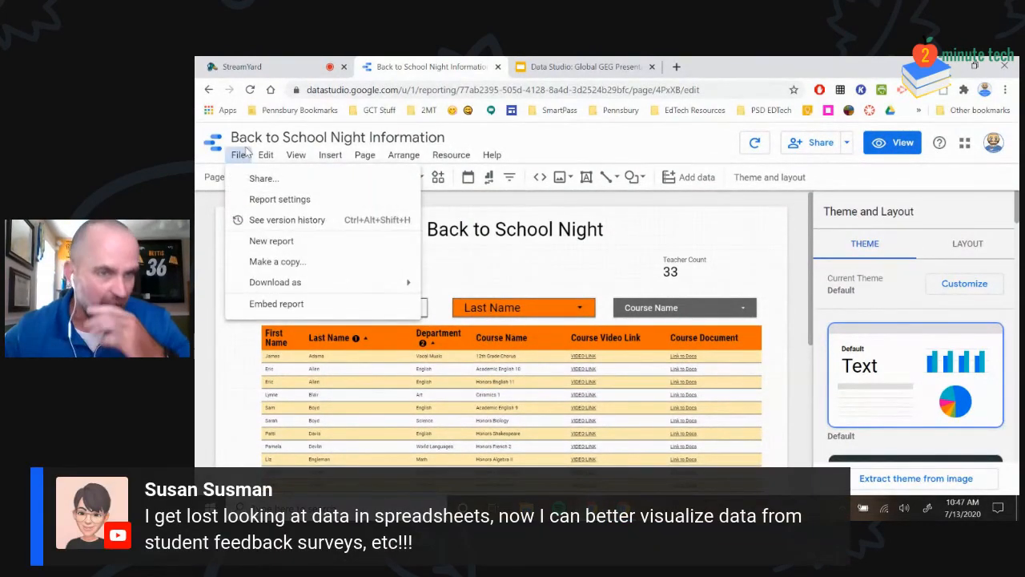
left_click(255, 179)
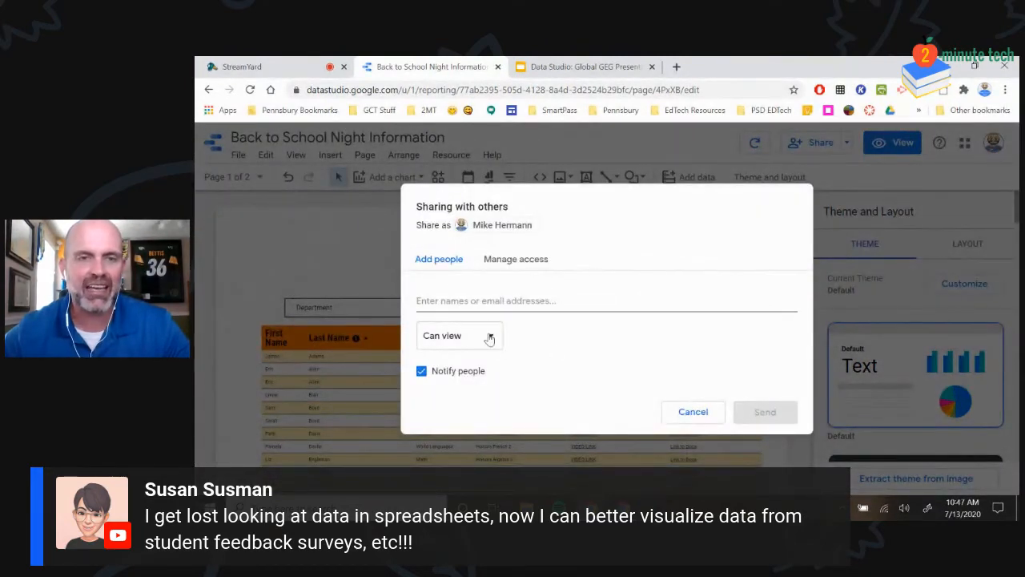
left_click(695, 413)
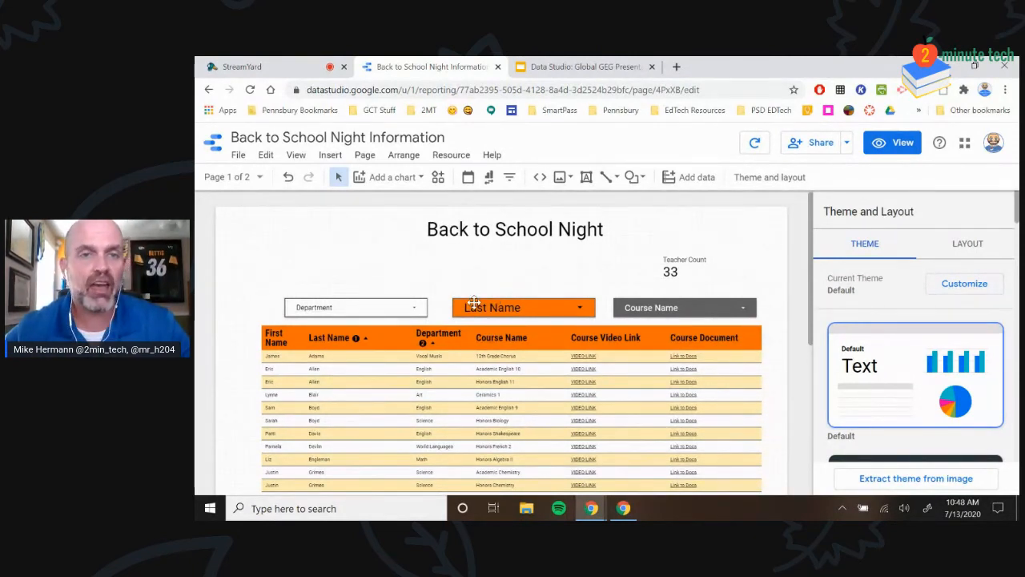
Look through the staff table's STYLE options, then bring the StreamYard studio tab to the front
left_click(505, 358)
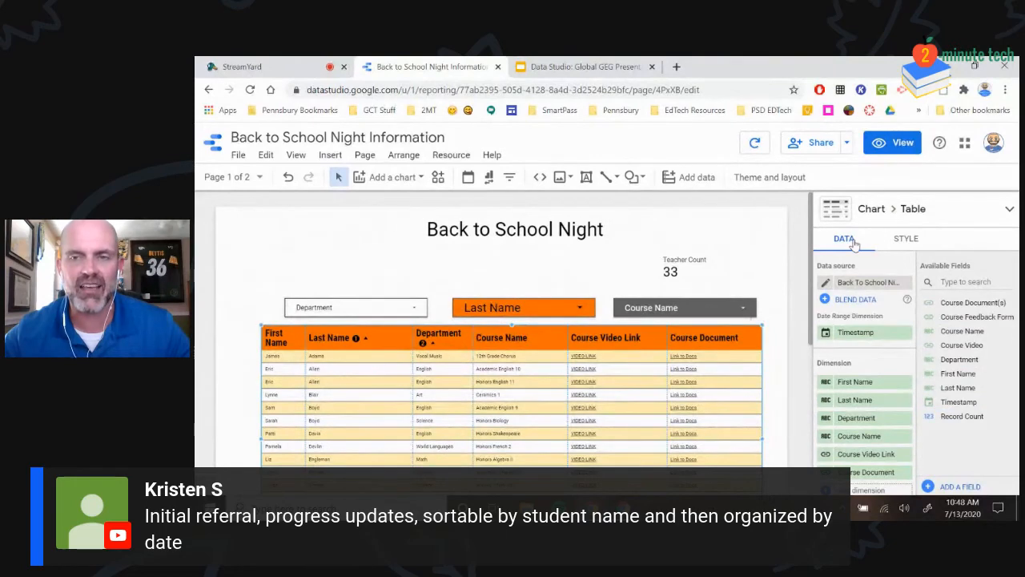
left_click(905, 239)
scroll(965, 389, "down", 10)
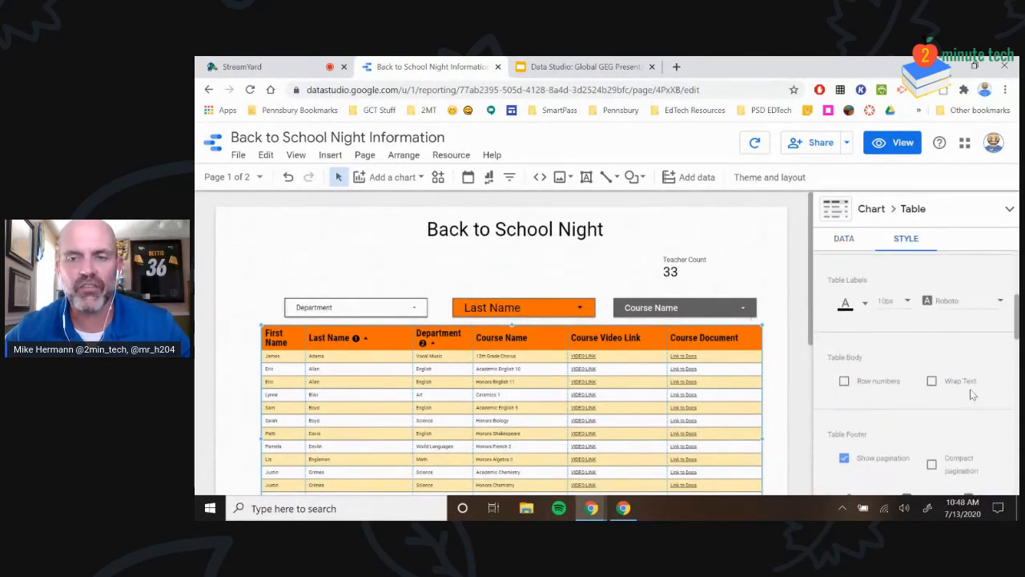
scroll(965, 386, "up", 5)
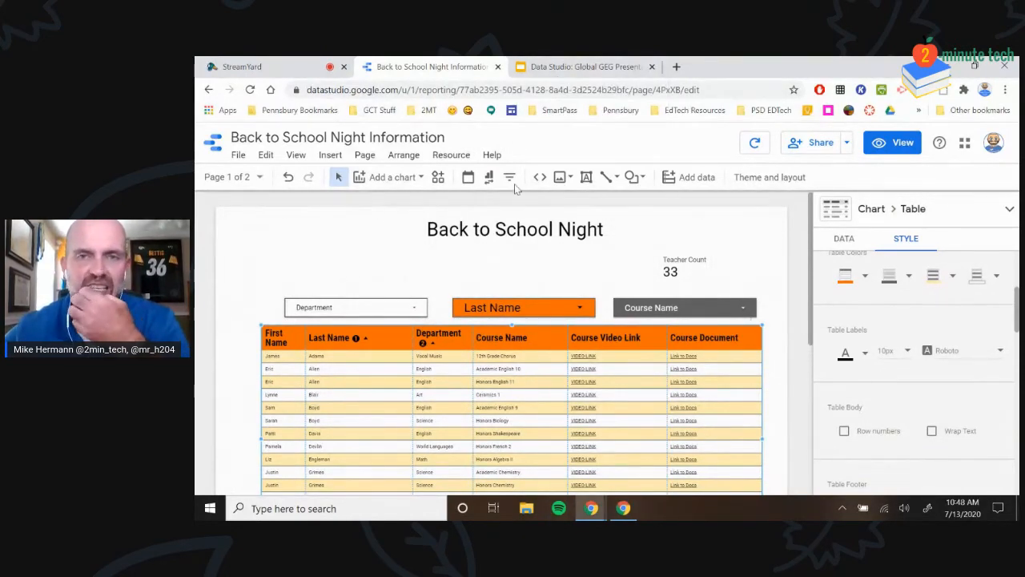
left_click(277, 67)
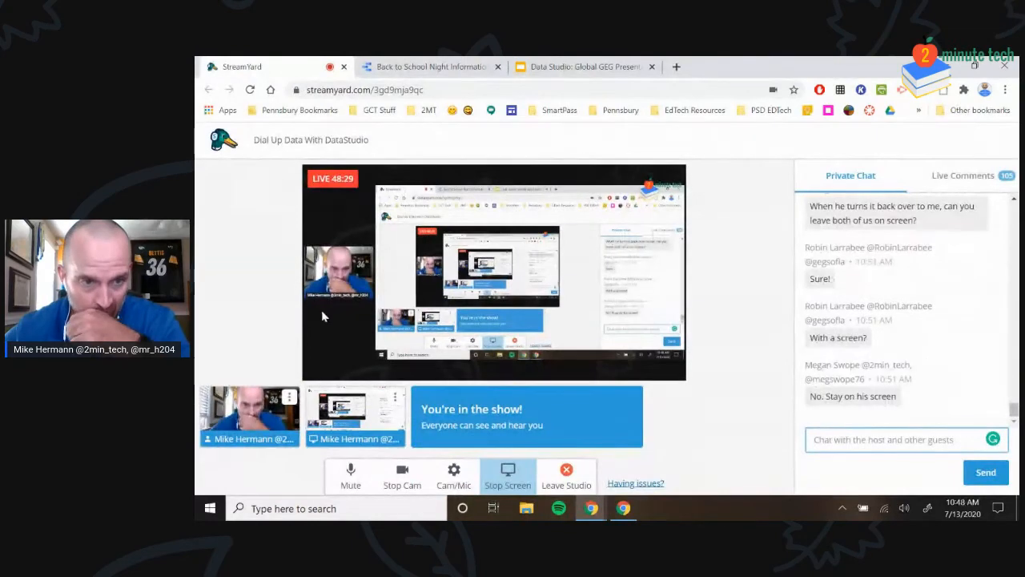
Present slide 5, 'District-Level Uses for Data Studio', full screen, then exit back to the editor
left_click(572, 67)
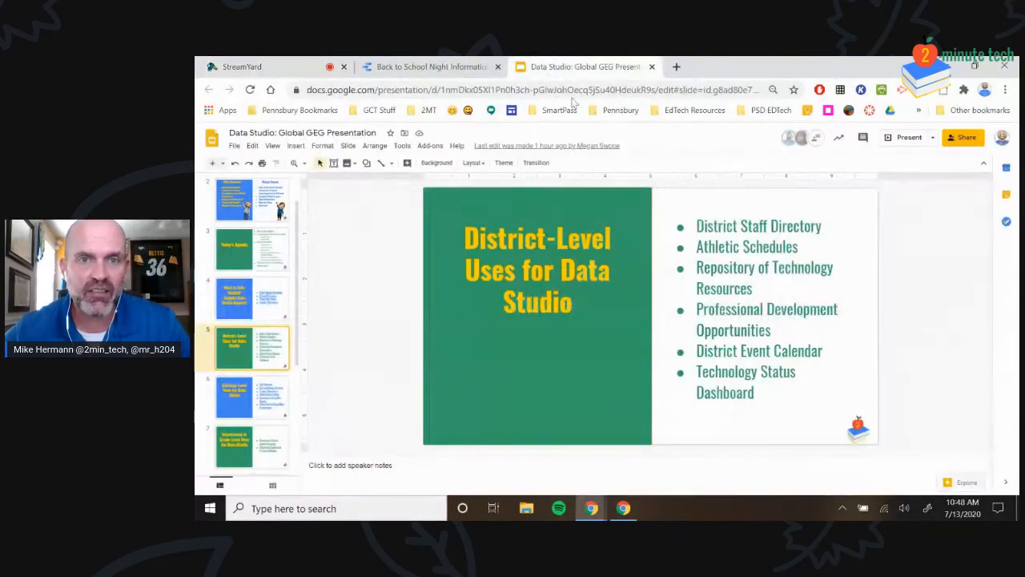
left_click(903, 139)
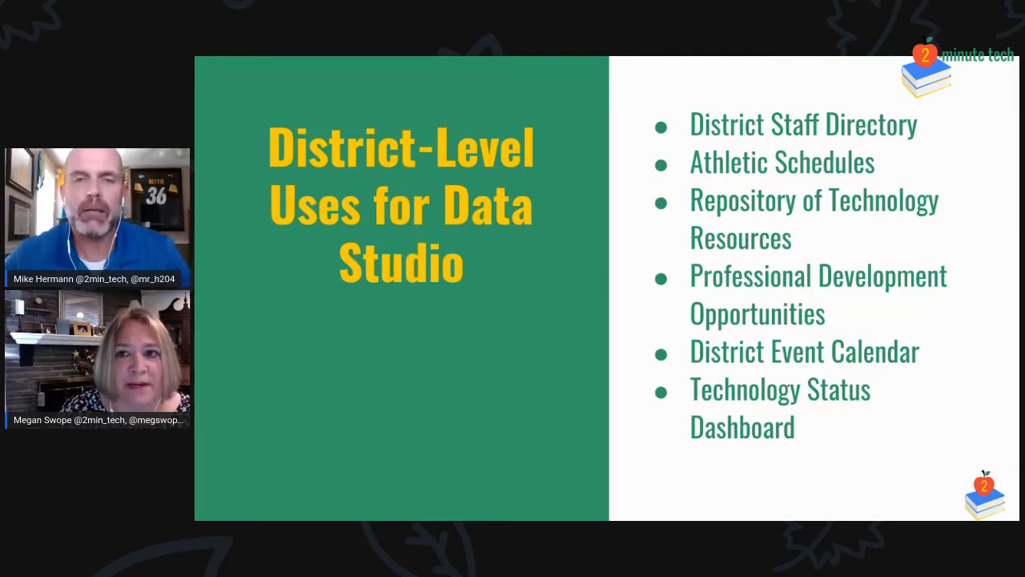
key("Escape")
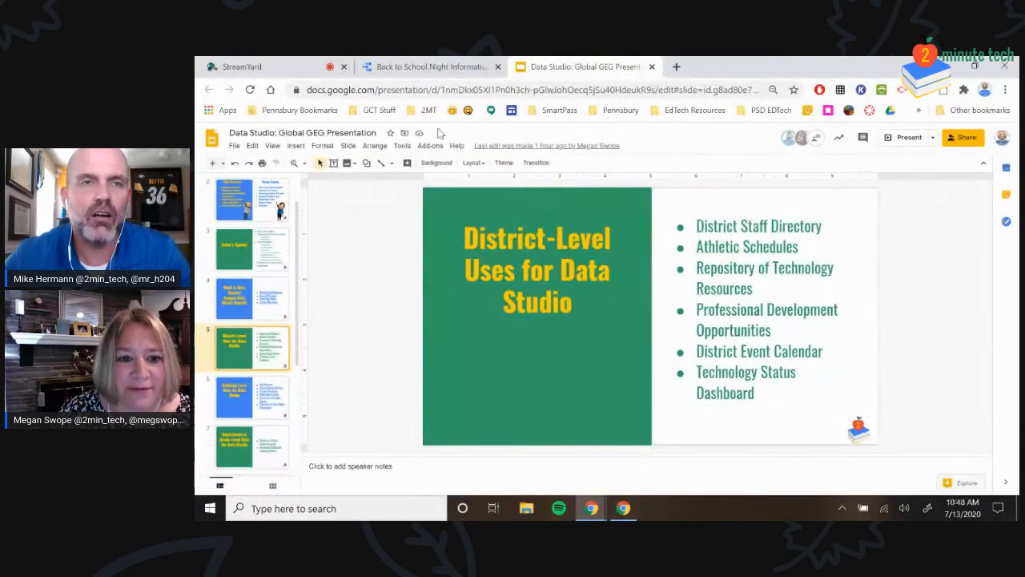
Refresh the Back to School Night report data so Teacher Count reads 34, then present the deck
left_click(428, 67)
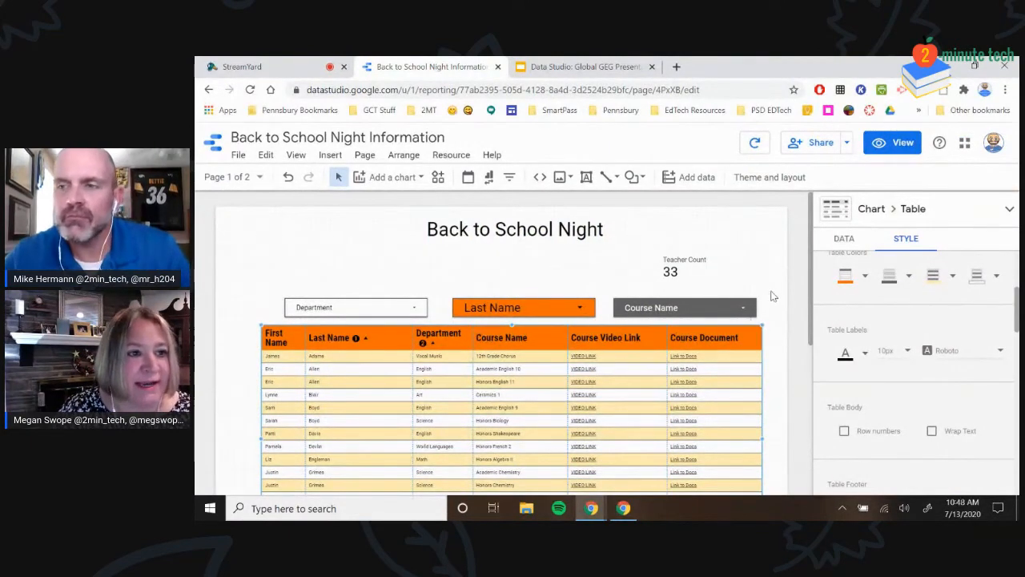
scroll(771, 297, "down", 4)
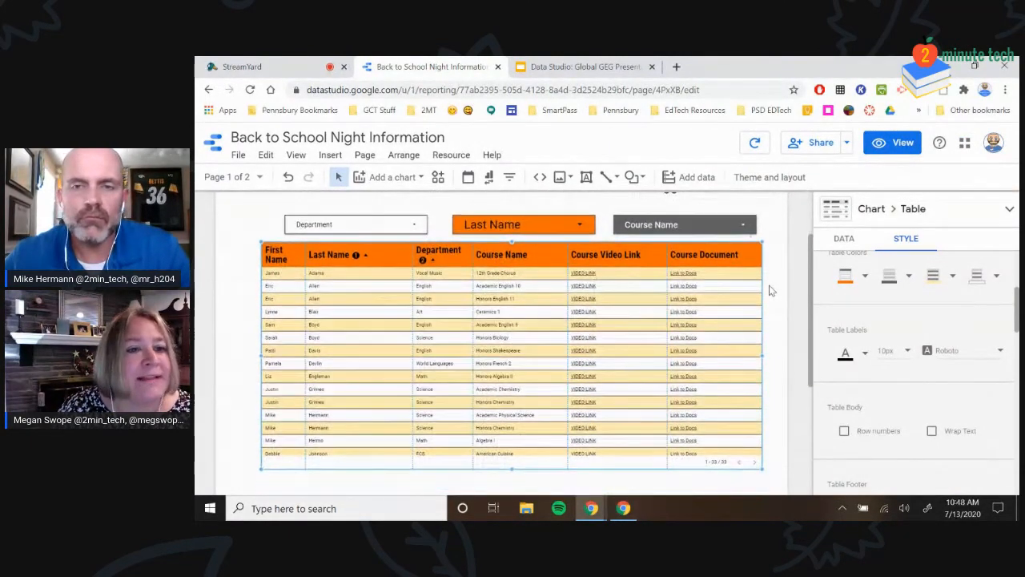
scroll(770, 291, "up", 2)
scroll(771, 292, "up", 2)
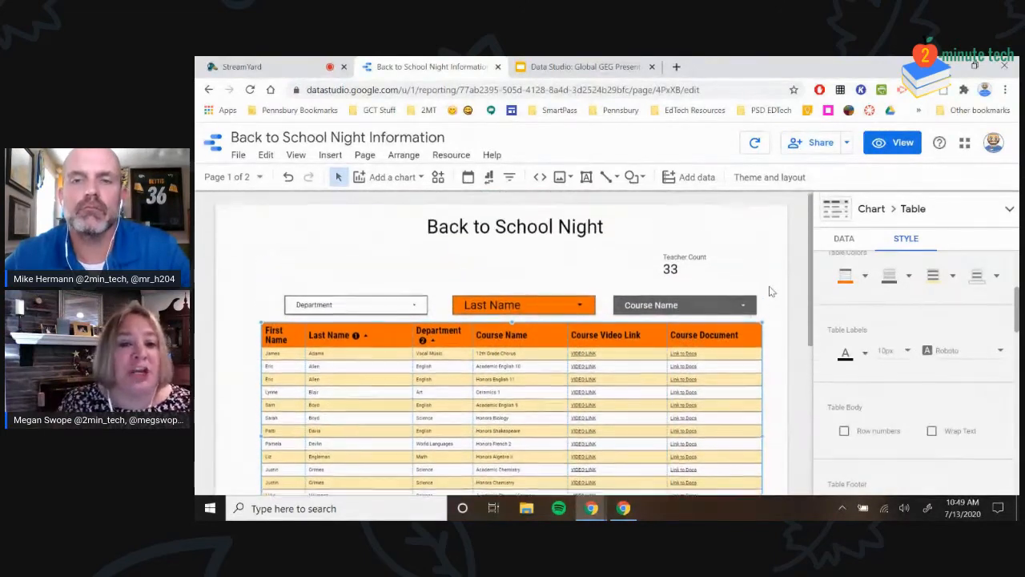
left_click(844, 239)
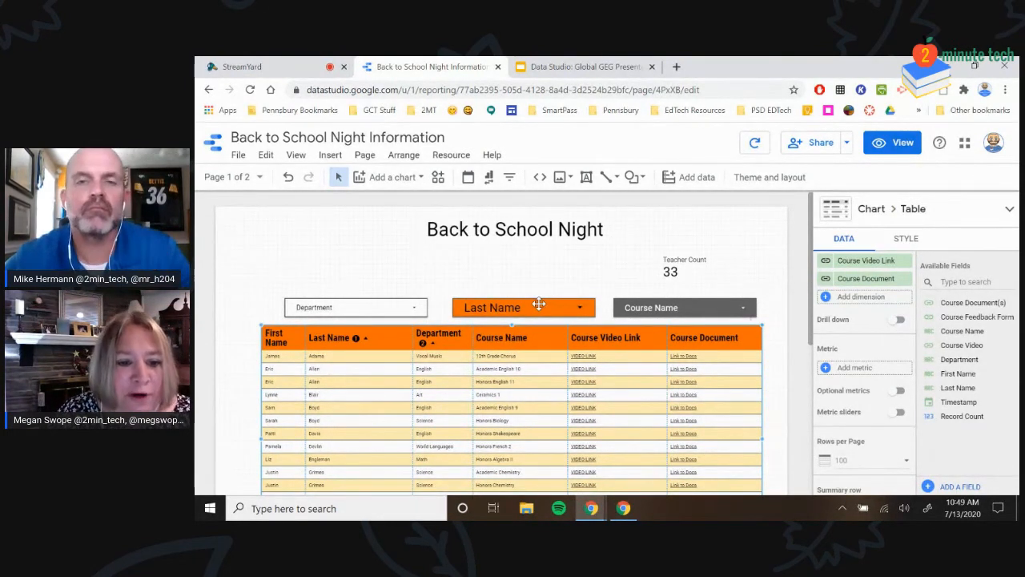
left_click(755, 143)
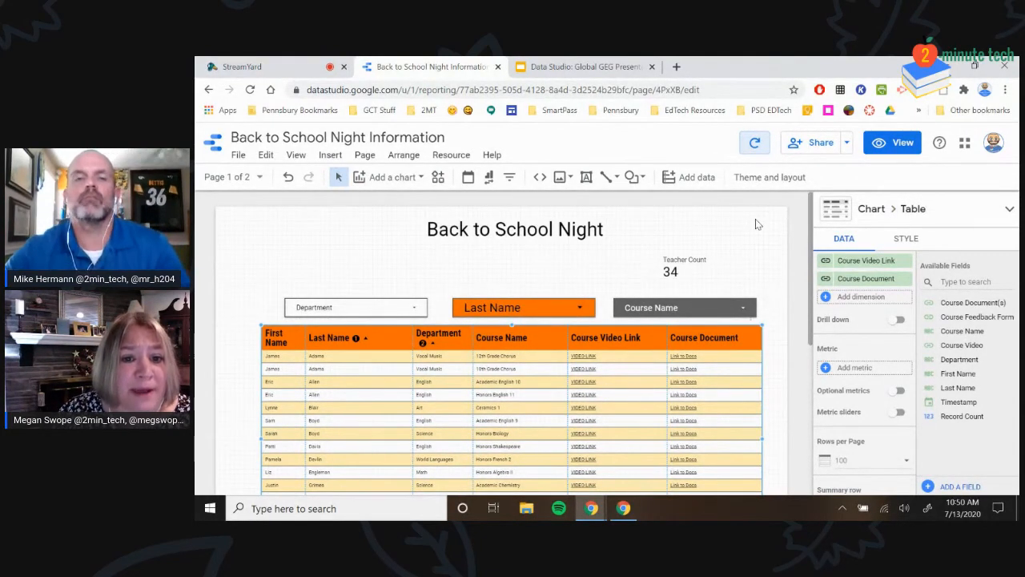
left_click(621, 67)
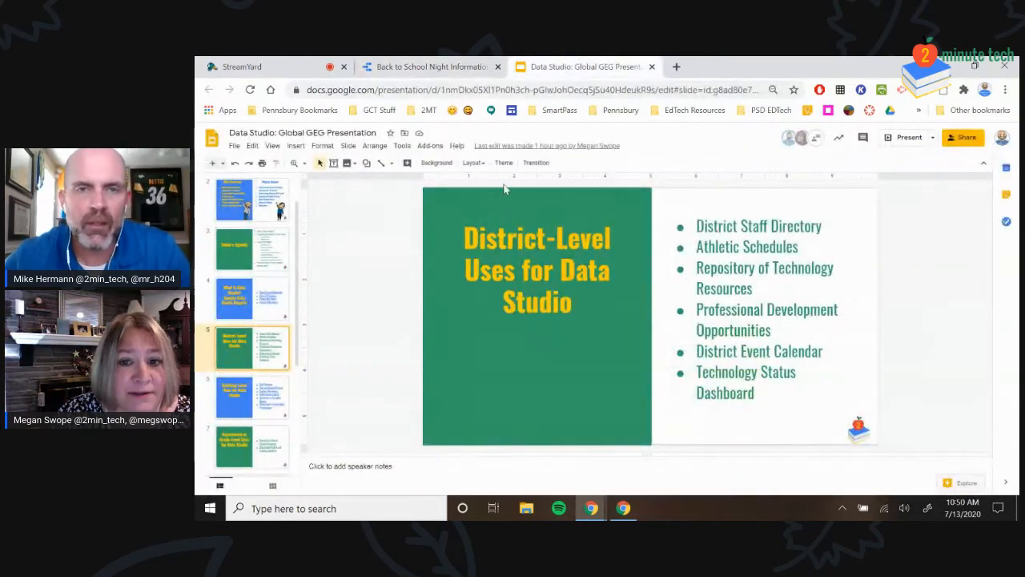
left_click(910, 138)
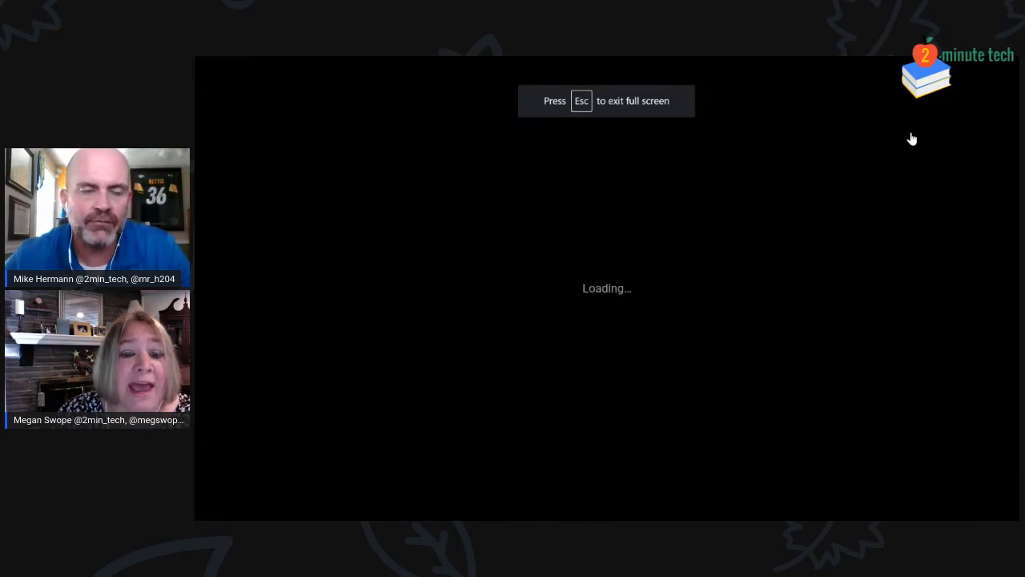